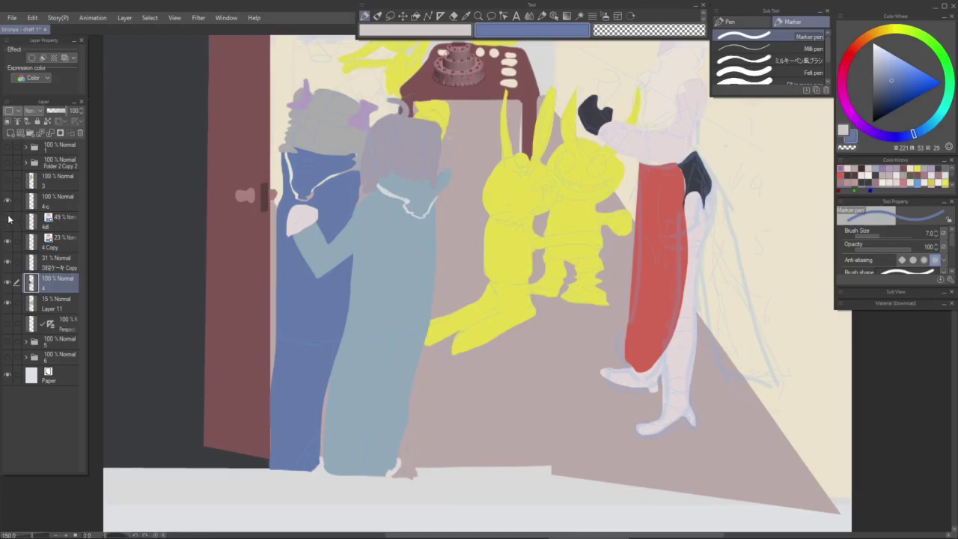
Step: Show sketch layer 4d, hide 4 Copy, and paint a narrow gap between the blue figure's legs in the floor colour
click(9, 220)
click(9, 241)
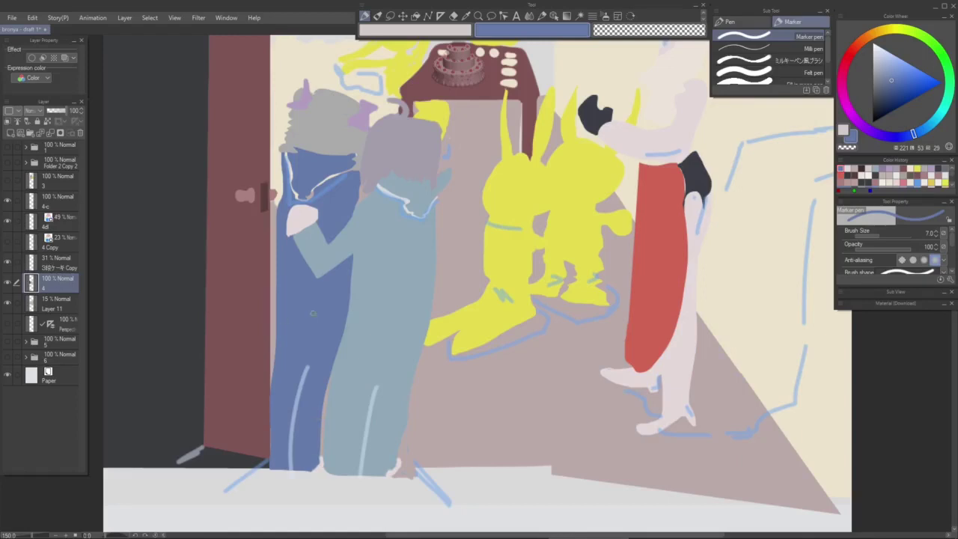
alt+click(322, 406)
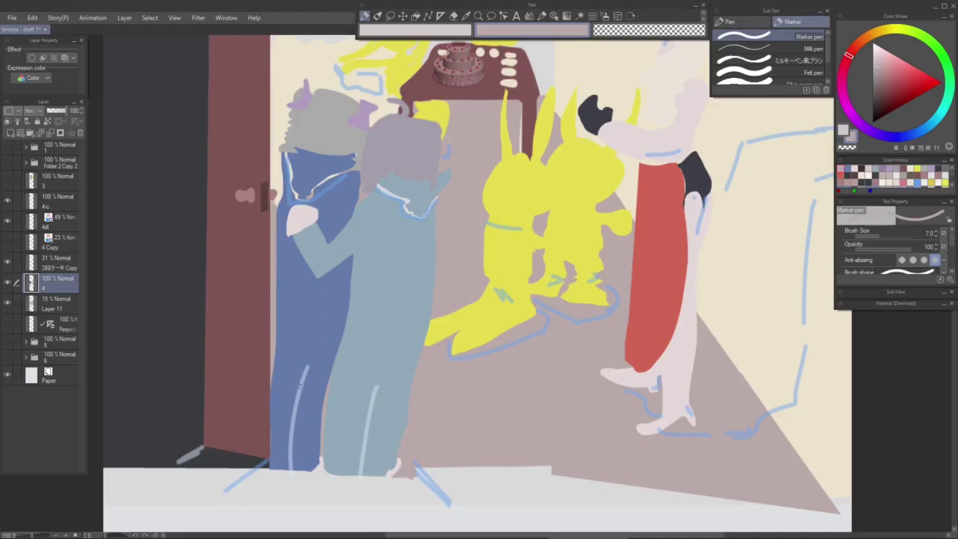
drag(306, 373, 291, 443)
key(ctrl+z)
drag(300, 382, 290, 466)
Step: Paint a pale pink foot at the base of the blue figure's leg gap and pick up the blue again
alt+click(320, 466)
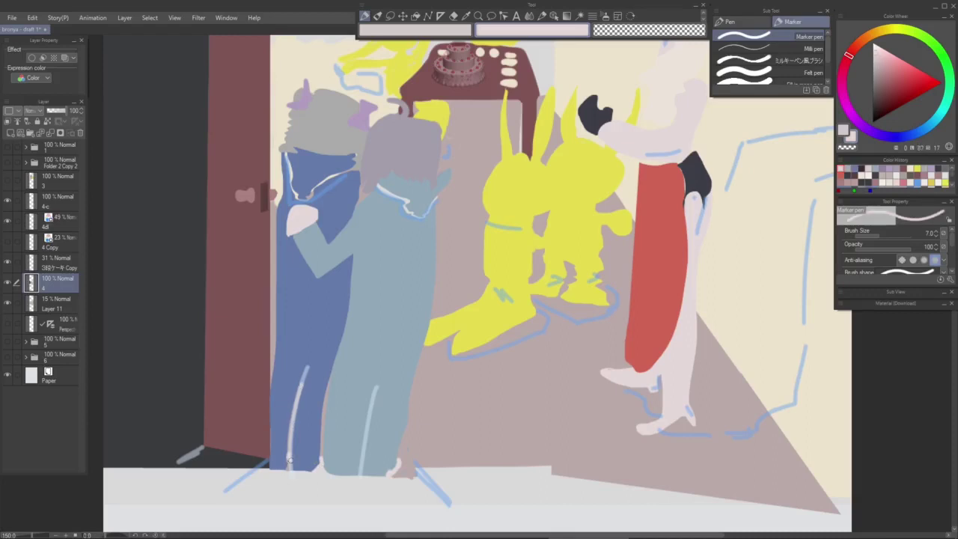
mouse_move(289, 466)
mouse_down()
mouse_move(282, 449)
mouse_move(295, 460)
mouse_move(287, 468)
mouse_up()
alt+click(282, 450)
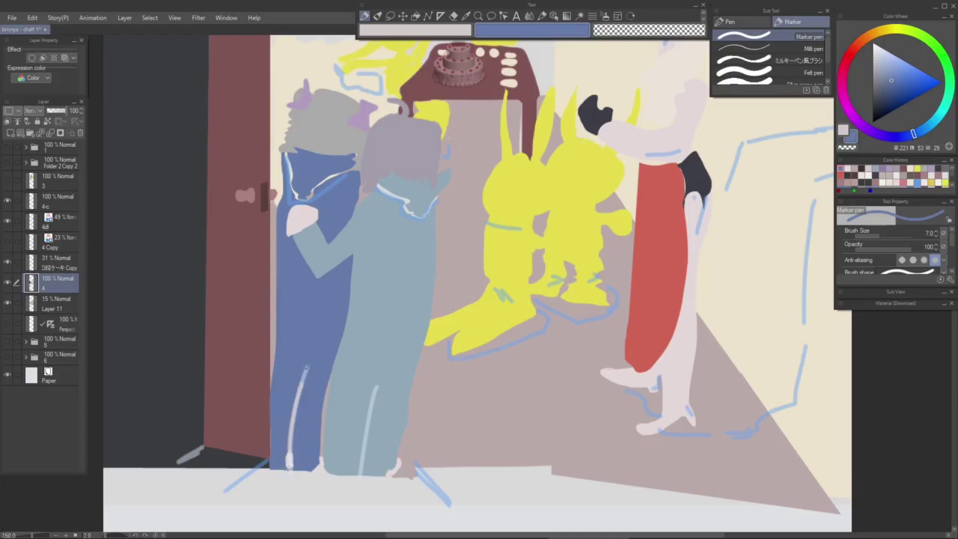
drag(296, 354, 302, 388)
drag(296, 331, 299, 398)
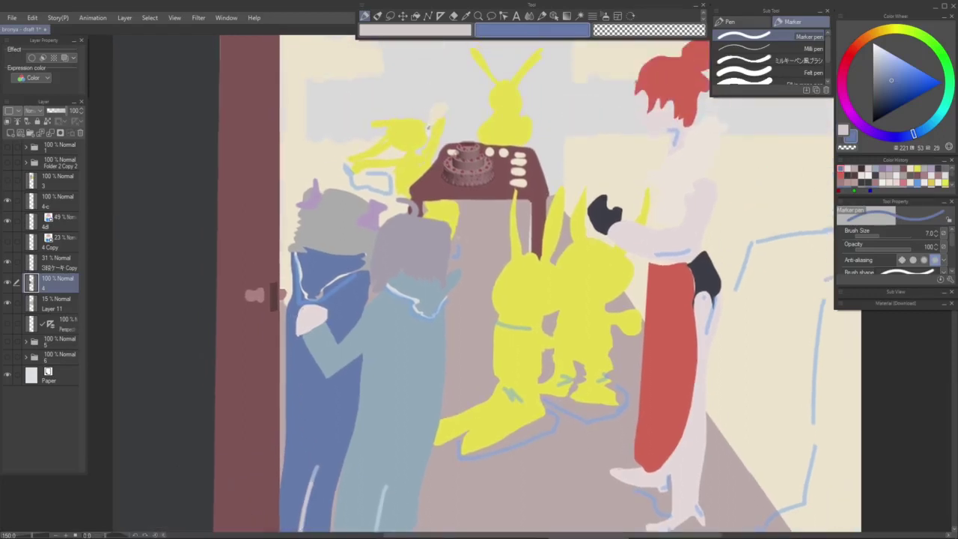
Step: Extend the blue figure's outer sleeve at the elbow beside the door in the same blue
scroll(252, 274, up, 2)
drag(291, 299, 283, 360)
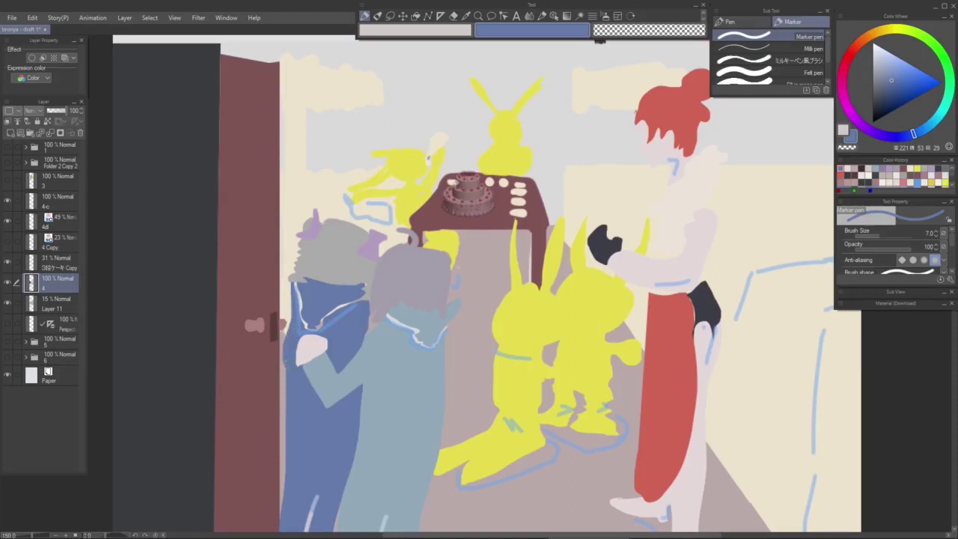
scroll(252, 305, up, 4)
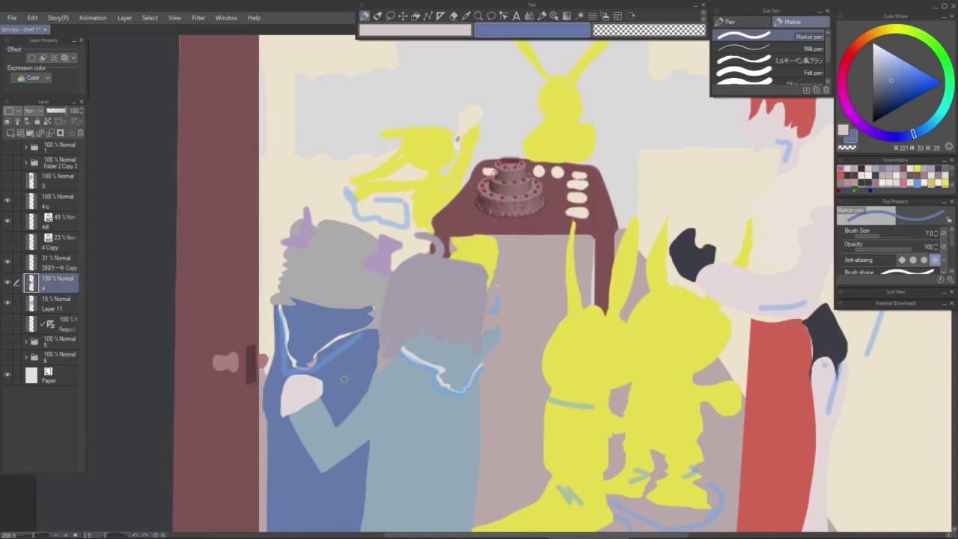
drag(342, 379, 356, 186)
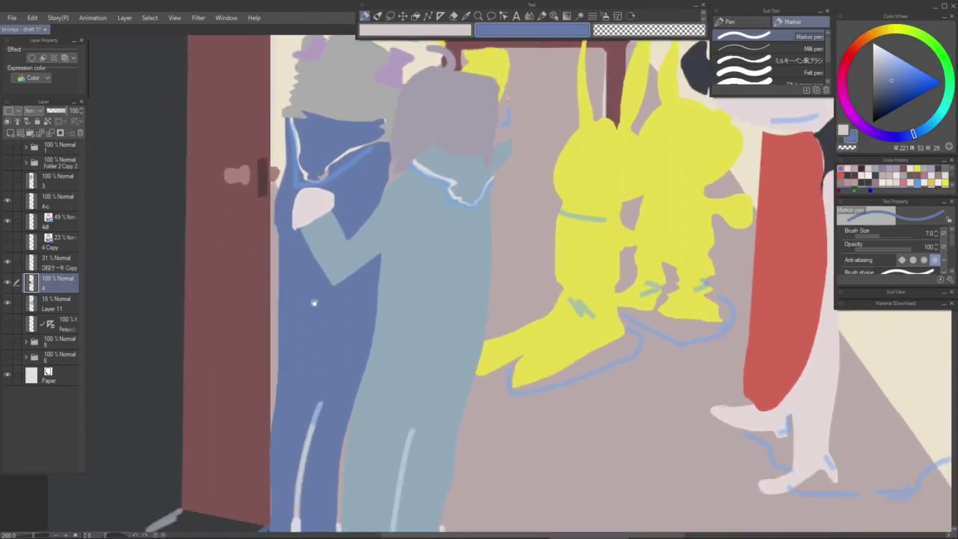
drag(317, 309, 323, 351)
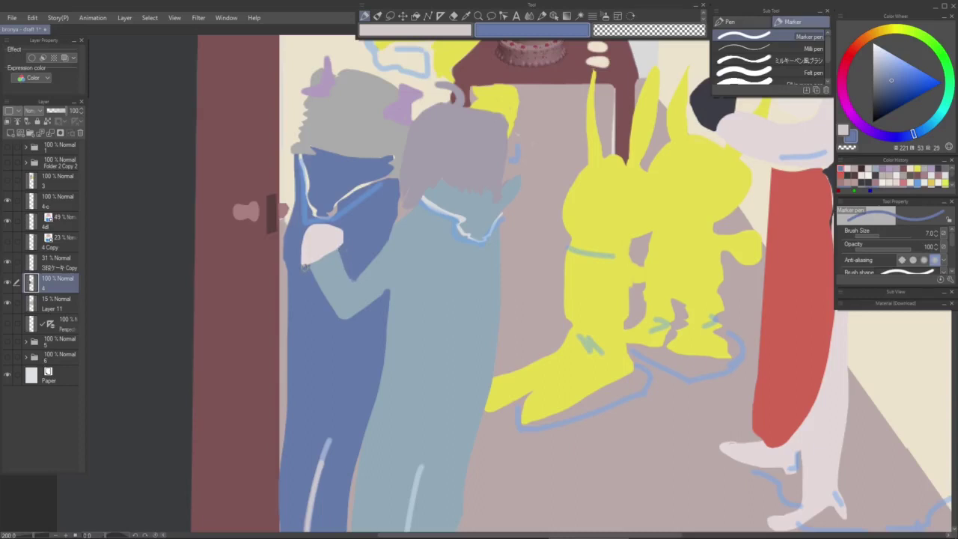
scroll(313, 302, up, 1)
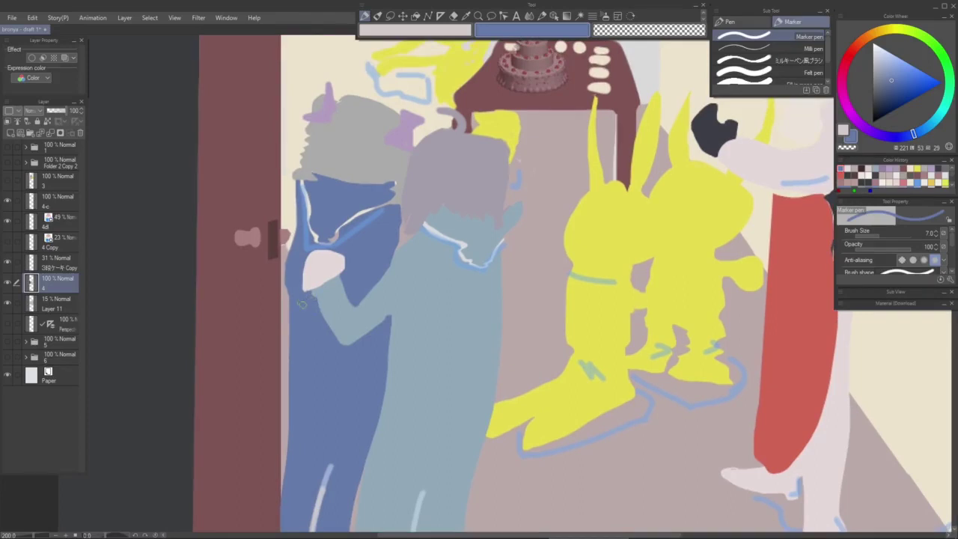
Step: Reshape the outline of the pale hand resting on the blue figure's back using the surrounding blue
alt+click(310, 287)
alt+click(301, 267)
drag(304, 265, 306, 292)
drag(346, 256, 343, 273)
scroll(308, 285, up, 2)
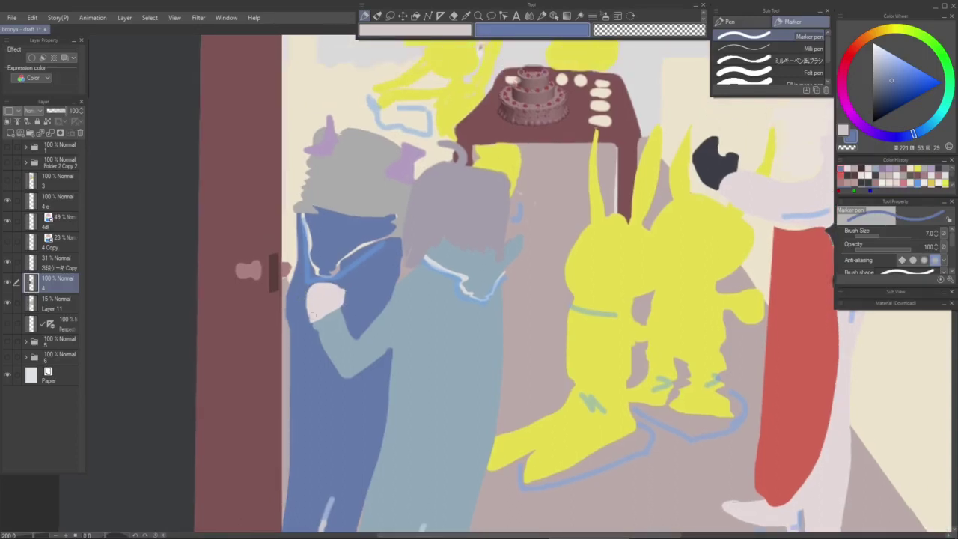
scroll(376, 334, down, 8)
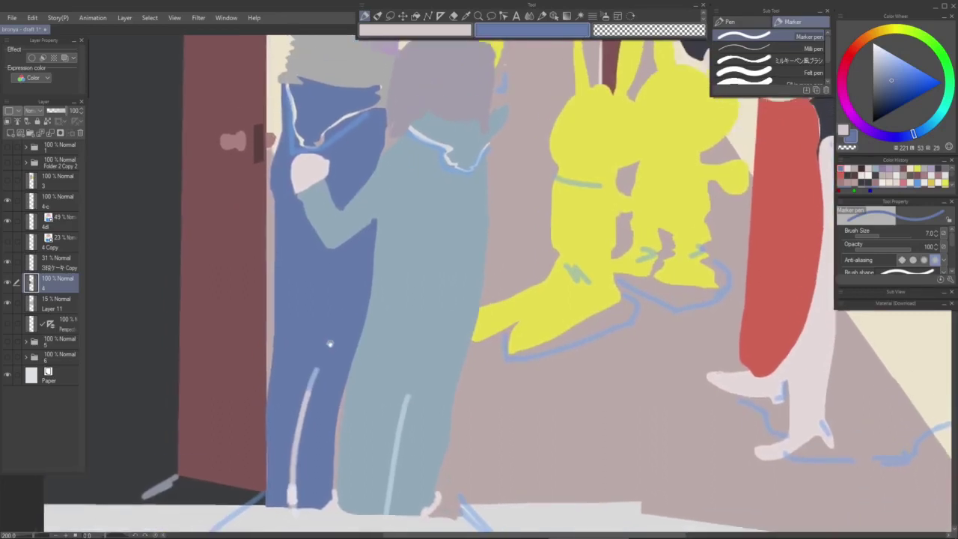
scroll(329, 344, up, 8)
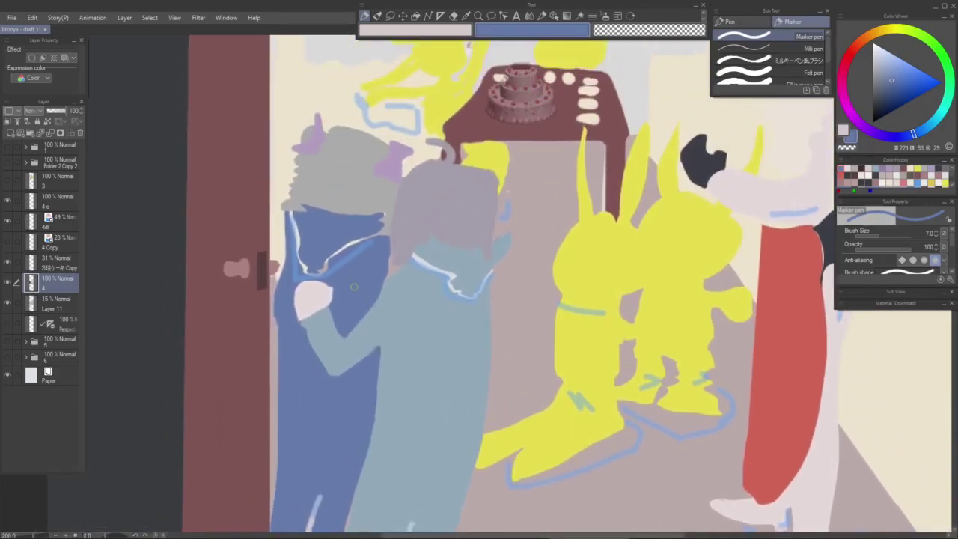
Step: Choose a darker blue and switch to the Oil paint flat brush with a reduced brush size
click(891, 94)
drag(283, 329, 292, 366)
drag(303, 254, 306, 269)
key(ctrl+z)
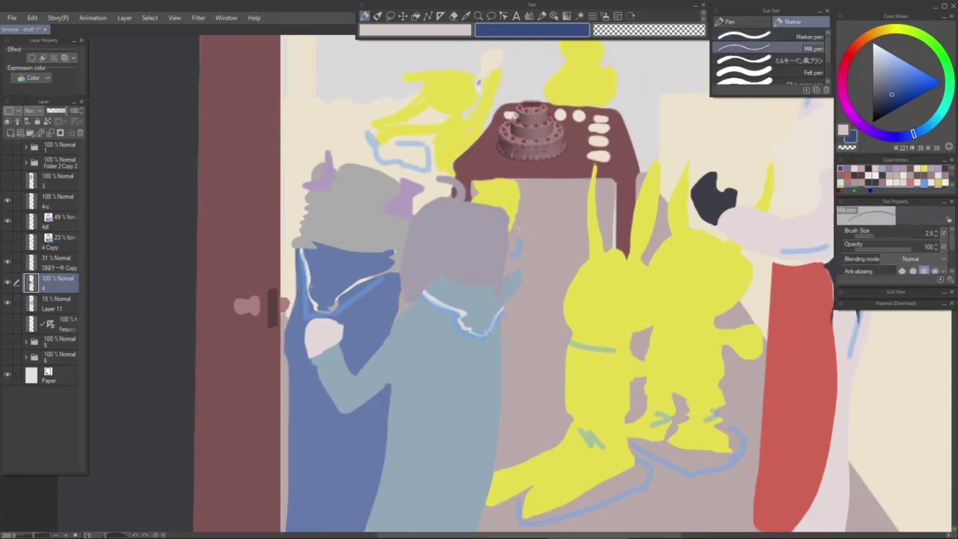
key(b)
key(bracketleft)
key(bracketleft)
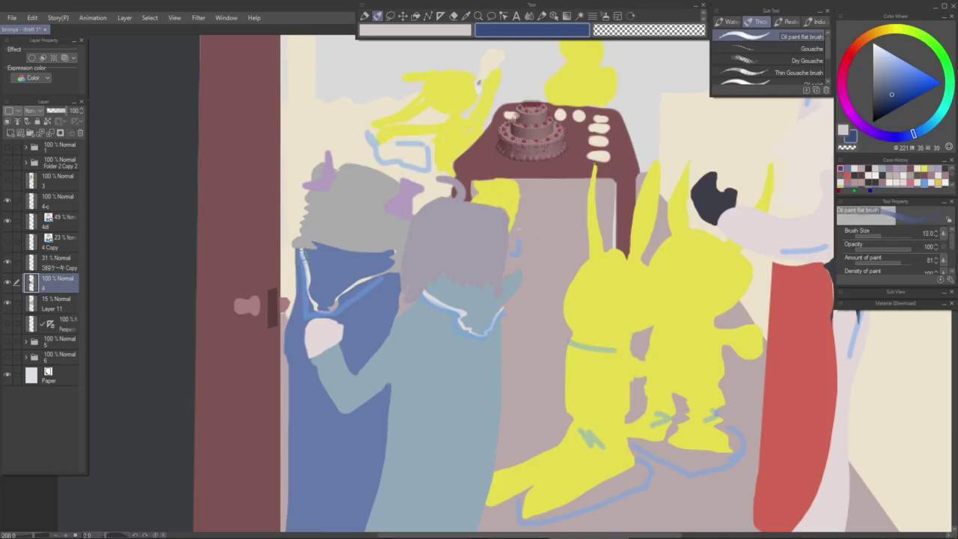
key(bracketleft)
key(bracketleft)
Step: Move layer 4d below 4 Copy, hide it, and make layer 4 active again
drag(62, 224, 29, 258)
click(8, 241)
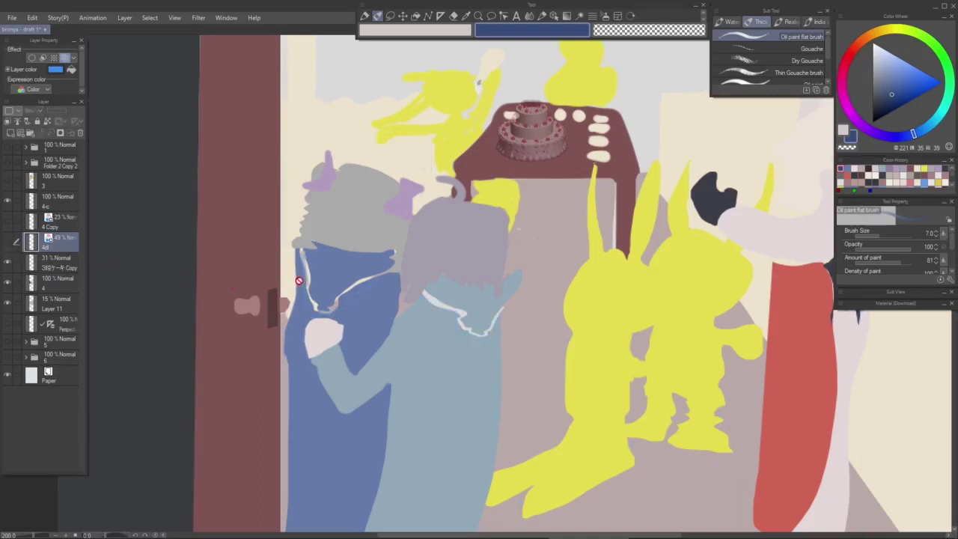
click(57, 281)
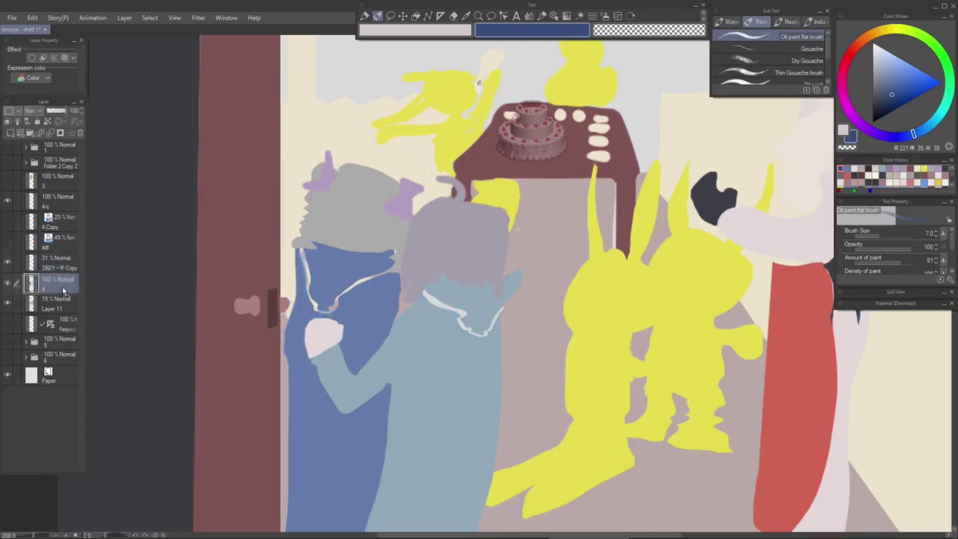
Step: Paint dark blue fold shading over the blue figure's white collar line and blend it with the base blue
mouse_move(302, 259)
mouse_down()
mouse_move(321, 311)
mouse_move(389, 271)
mouse_move(322, 306)
mouse_move(310, 300)
mouse_move(306, 267)
mouse_up()
key(bracketright)
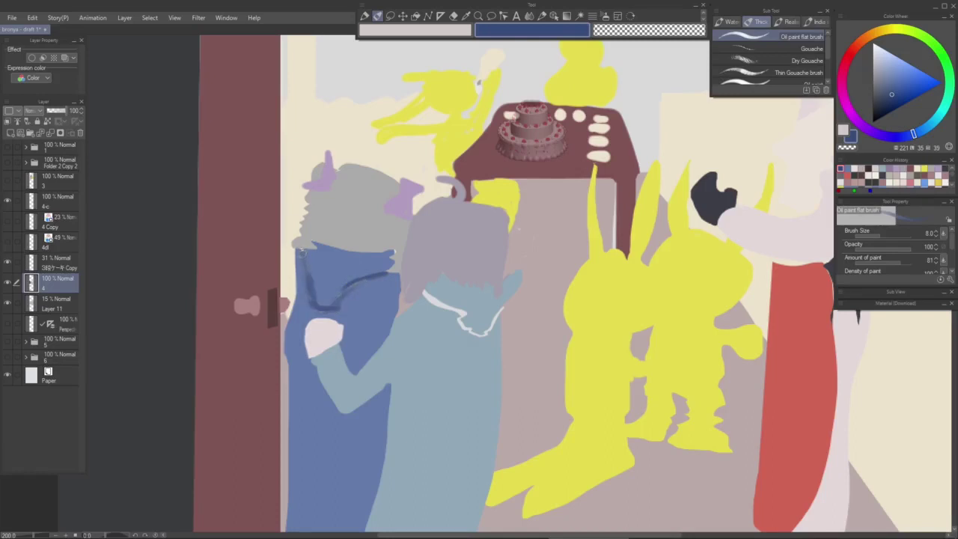
scroll(320, 348, down, 1)
drag(323, 357, 333, 304)
mouse_move(339, 256)
mouse_down()
mouse_move(356, 248)
mouse_move(327, 267)
mouse_move(319, 252)
mouse_up()
alt+click(355, 260)
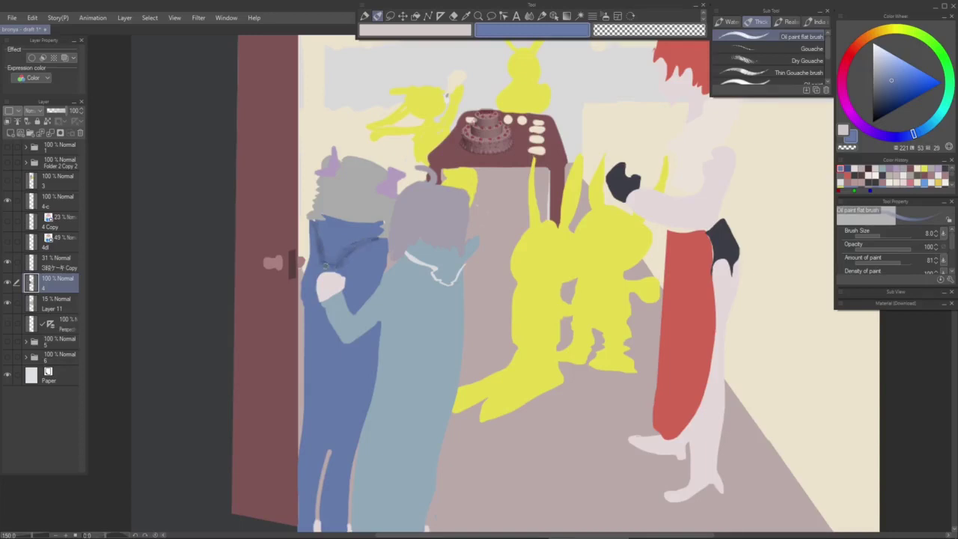
drag(271, 242, 294, 155)
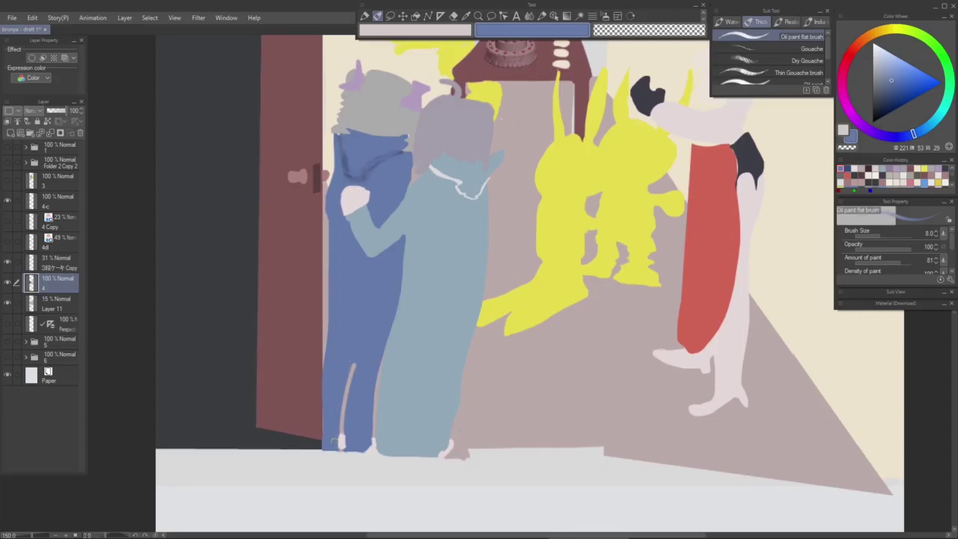
Step: Paint a narrow gap between the teal figure's legs in the floor colour with the Marker pen
alt+click(460, 421)
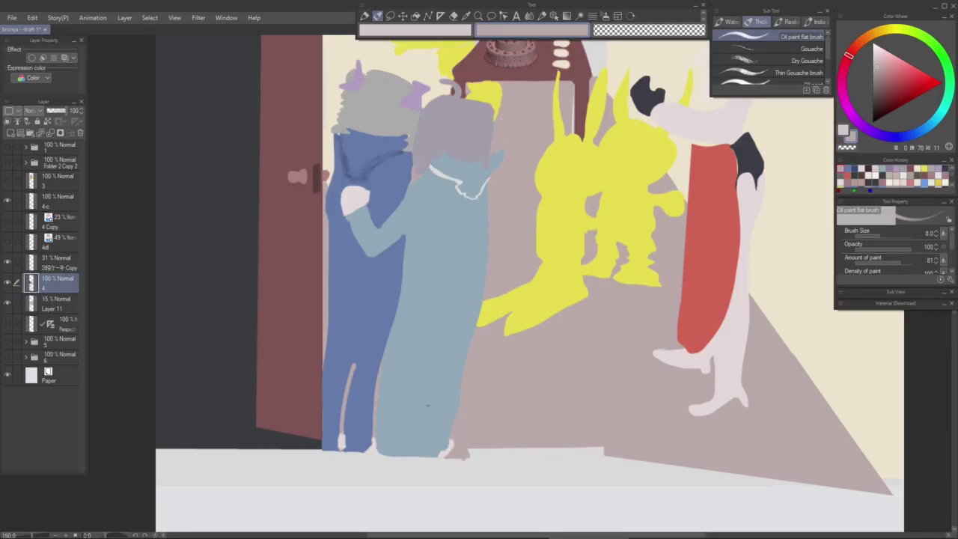
key(p)
drag(422, 376, 410, 452)
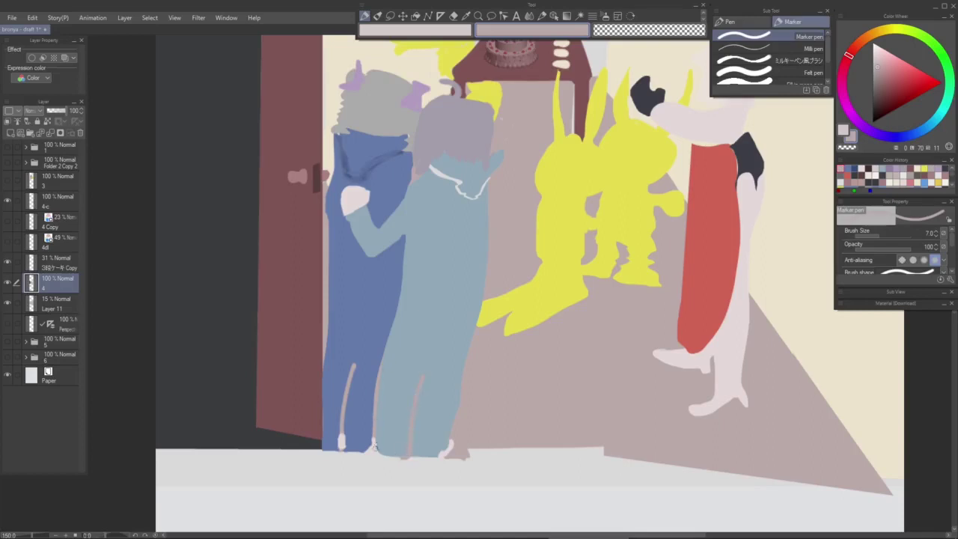
Step: Paint pale pink feet along the bottoms of both figures' legs and touch up the teal figure's hem
alt+click(450, 443)
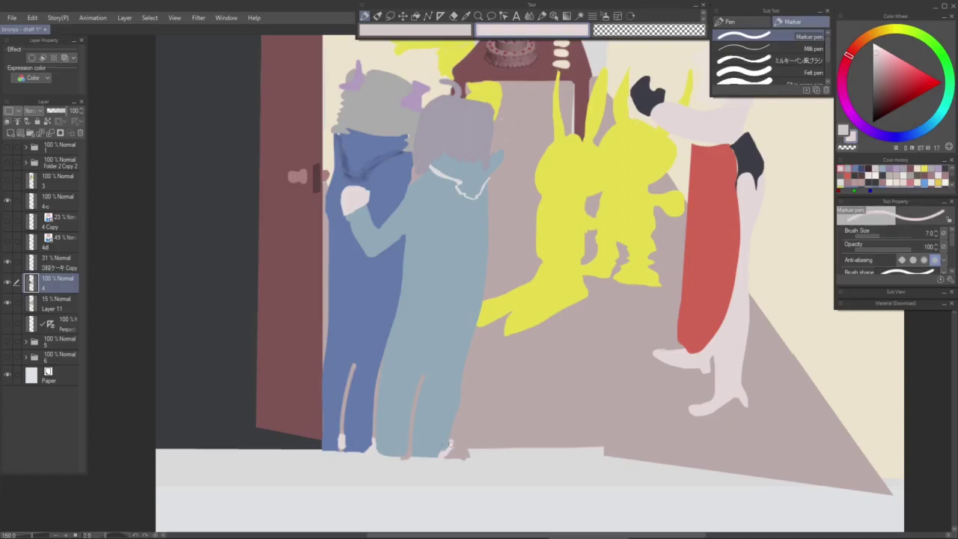
drag(375, 436, 375, 445)
mouse_move(328, 449)
mouse_down()
mouse_move(381, 446)
mouse_move(377, 431)
mouse_up()
alt+click(386, 444)
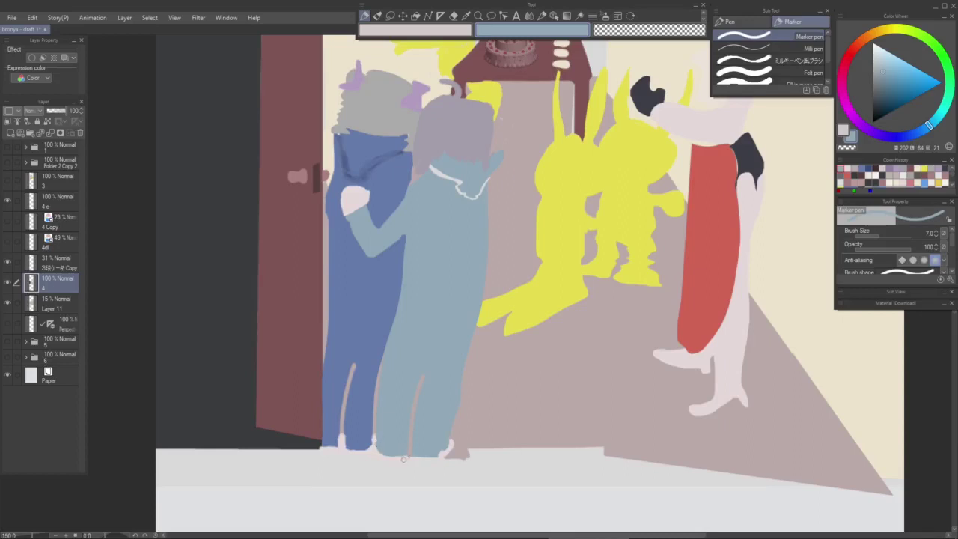
alt+click(408, 457)
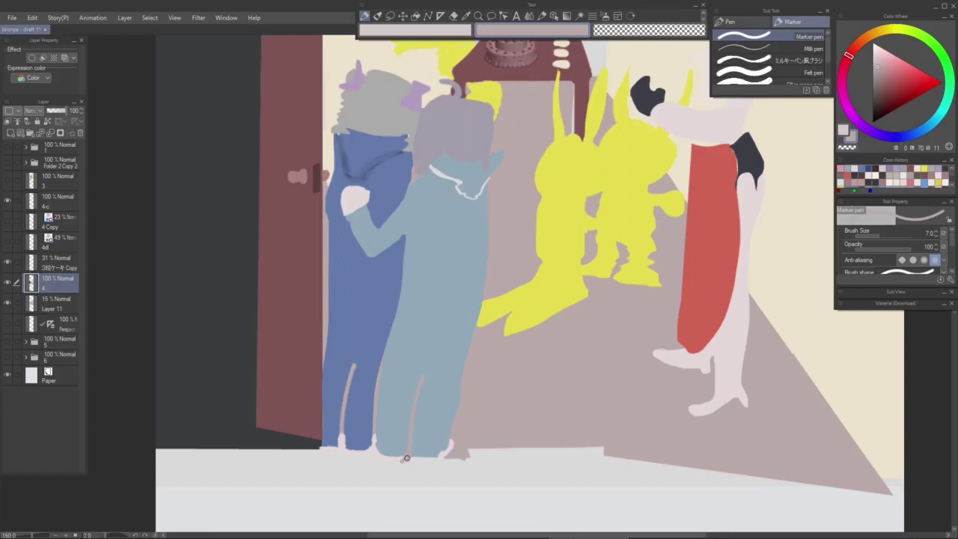
Step: Lengthen the leg gaps of both the teal and blue figures upward in the floor colour
alt+click(420, 379)
alt+click(419, 384)
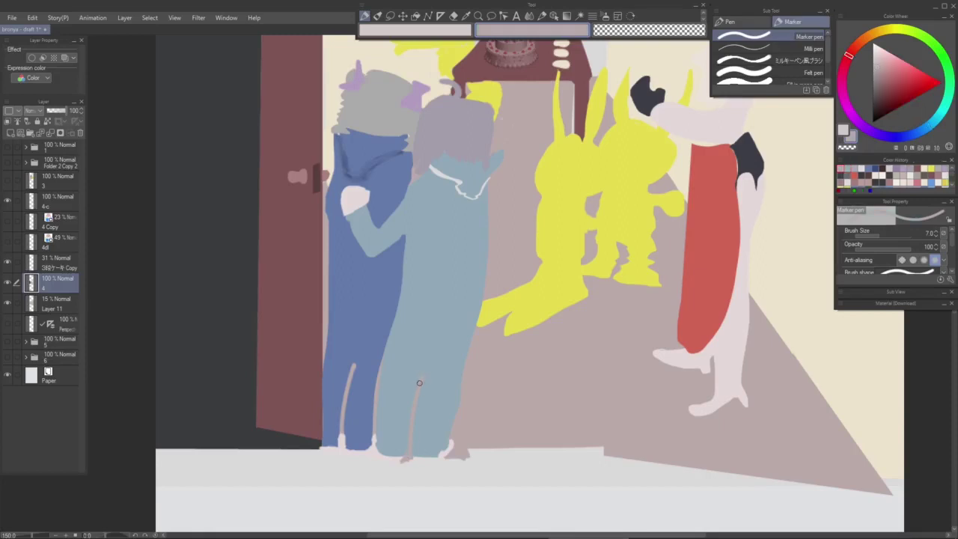
drag(421, 375, 428, 352)
drag(354, 349, 351, 374)
drag(426, 357, 432, 339)
drag(359, 337, 345, 398)
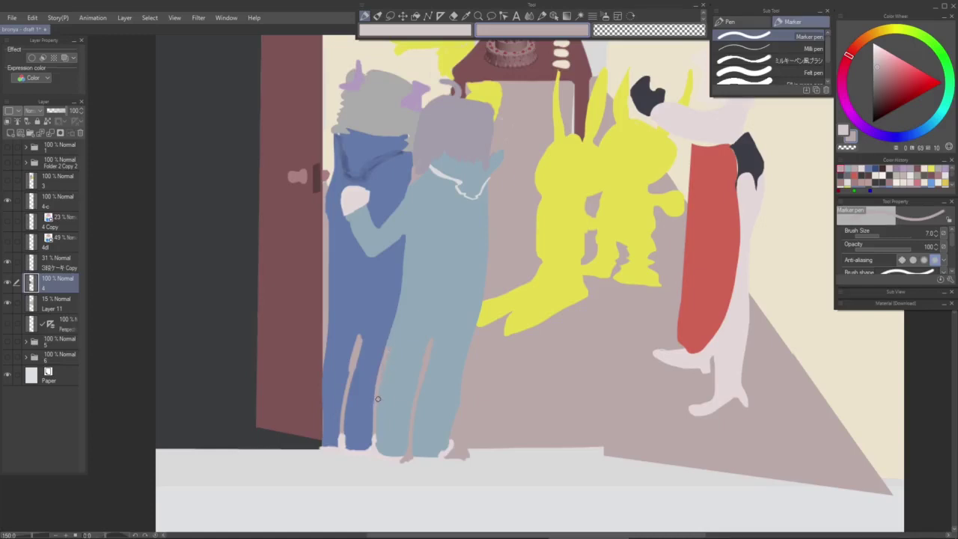
Step: Refine the edge where the two embracing figures' hips and legs meet, using their own blue and teal
alt+click(389, 319)
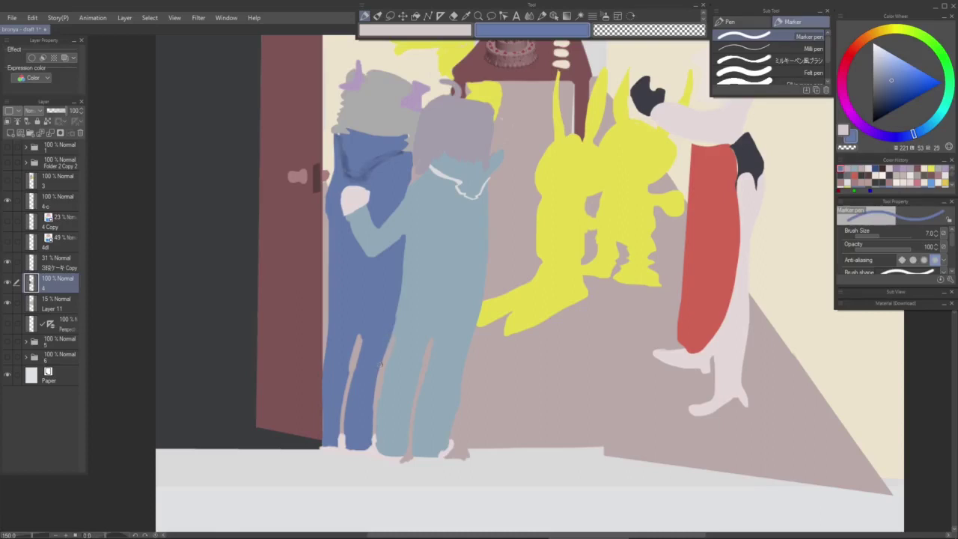
drag(398, 293, 398, 310)
mouse_move(421, 269)
mouse_down()
mouse_move(412, 351)
mouse_move(419, 344)
mouse_up()
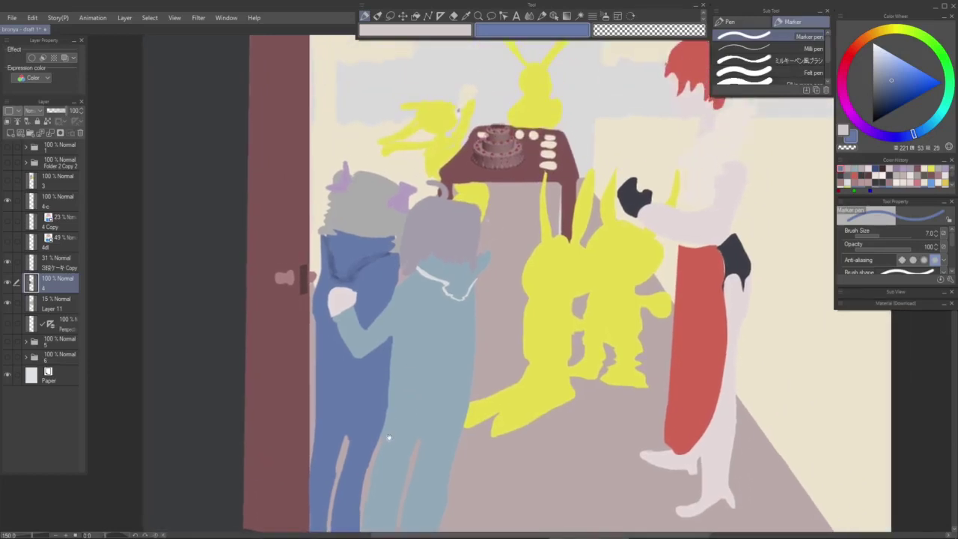
drag(388, 438, 397, 385)
alt+click(392, 386)
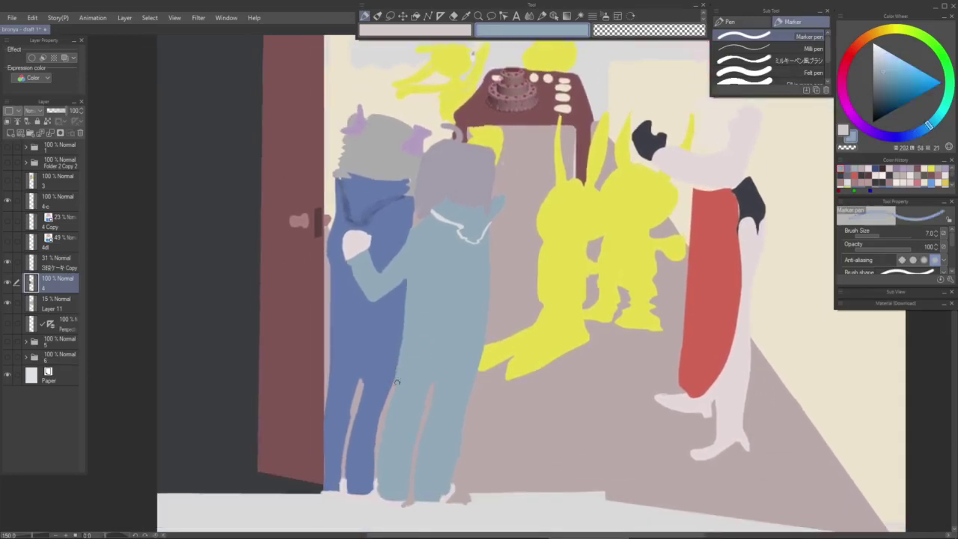
drag(396, 381, 387, 421)
scroll(403, 359, up, 1)
drag(395, 367, 383, 415)
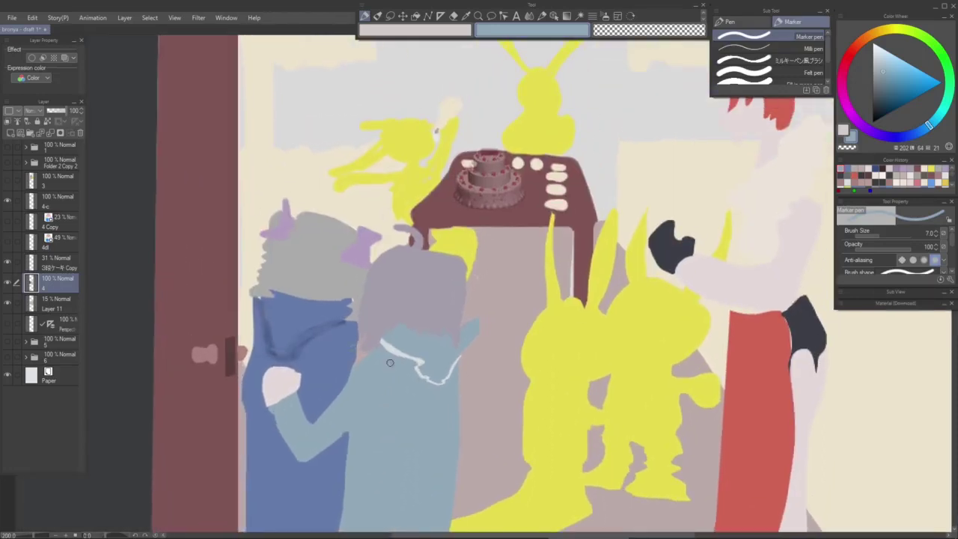
Step: Cover the teal figure's white collar line in teal and draw a darker teal fold with the Oil paint flat brush
drag(325, 333, 352, 314)
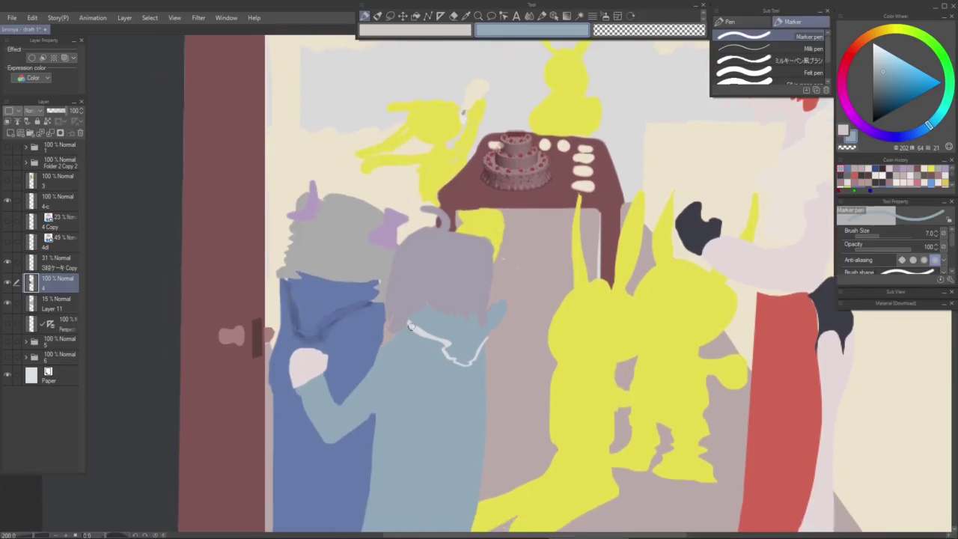
mouse_move(424, 331)
mouse_down()
mouse_move(455, 366)
mouse_move(464, 370)
mouse_move(481, 340)
mouse_up()
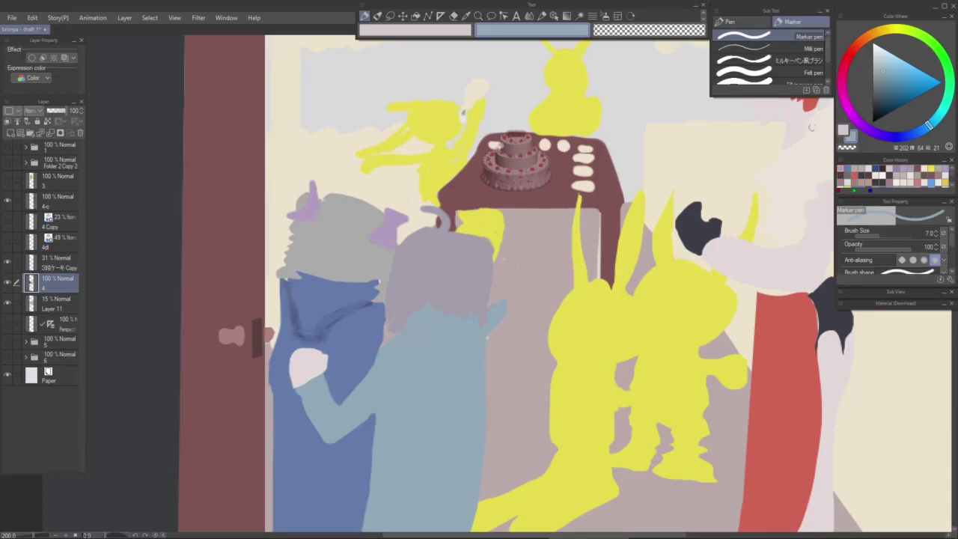
key(b)
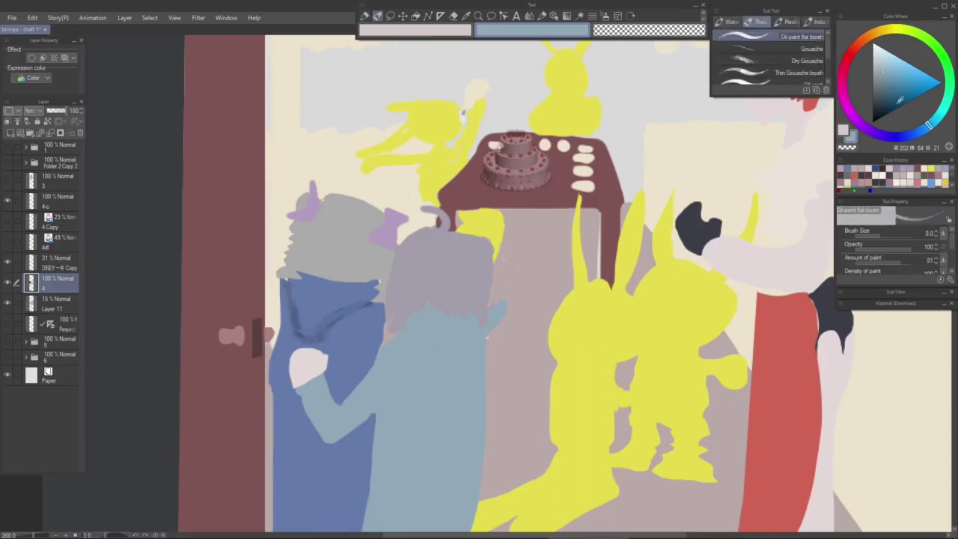
click(886, 93)
mouse_move(405, 335)
mouse_down()
mouse_move(469, 355)
mouse_move(472, 346)
mouse_up()
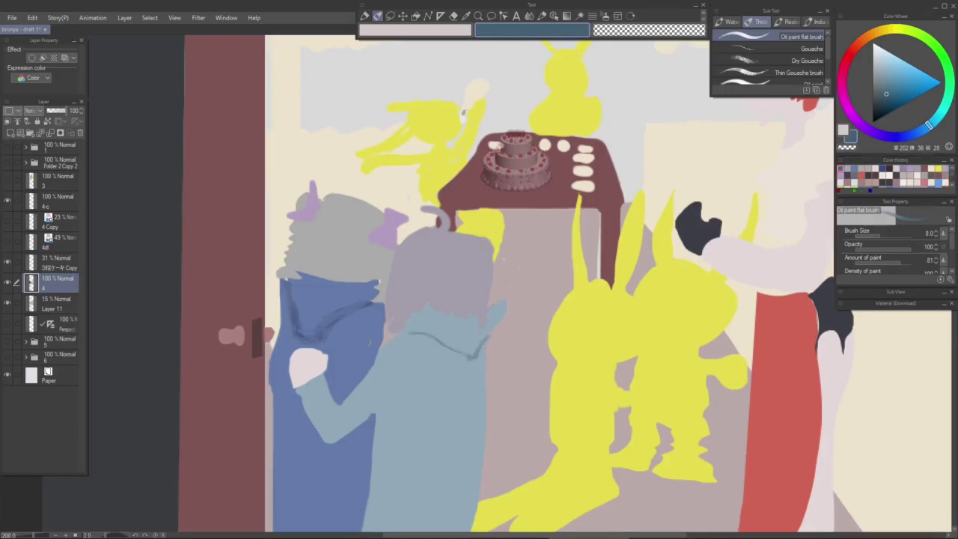
Step: Cover the blue figure's dark collar fold with its own blue and repaint it as a slimmer darker-blue V using the Oil paint flat brush
key(p)
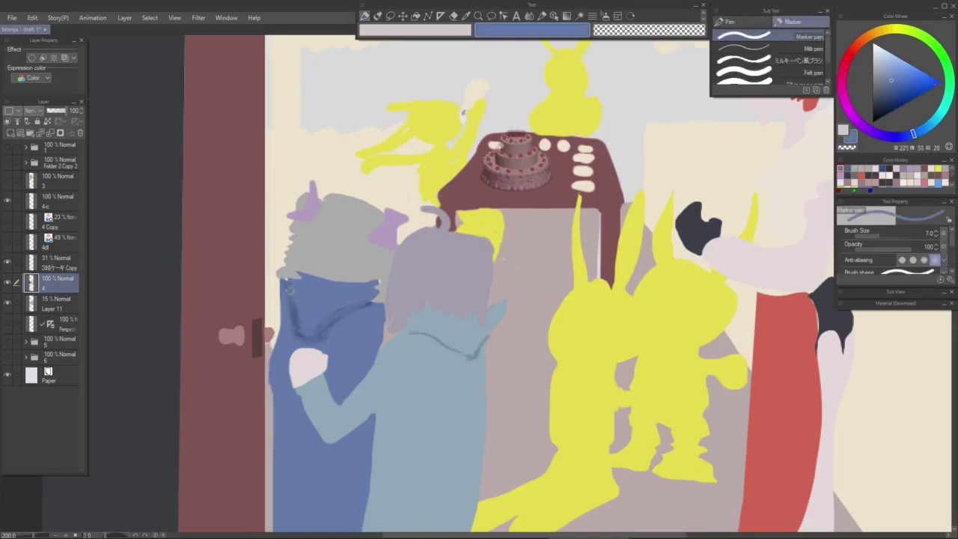
mouse_move(289, 301)
mouse_down()
mouse_move(292, 325)
mouse_move(302, 315)
mouse_move(295, 341)
mouse_move(349, 306)
mouse_up()
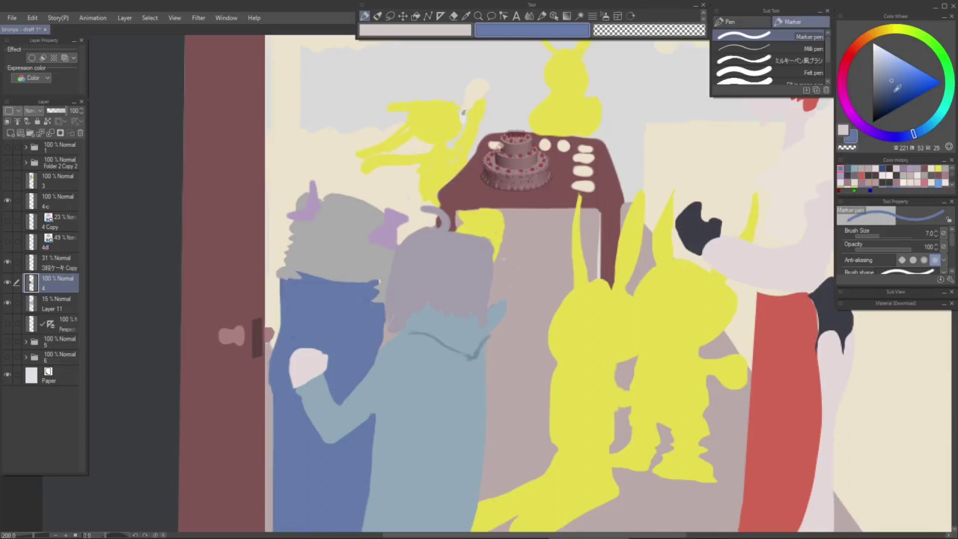
click(894, 92)
click(793, 49)
click(377, 16)
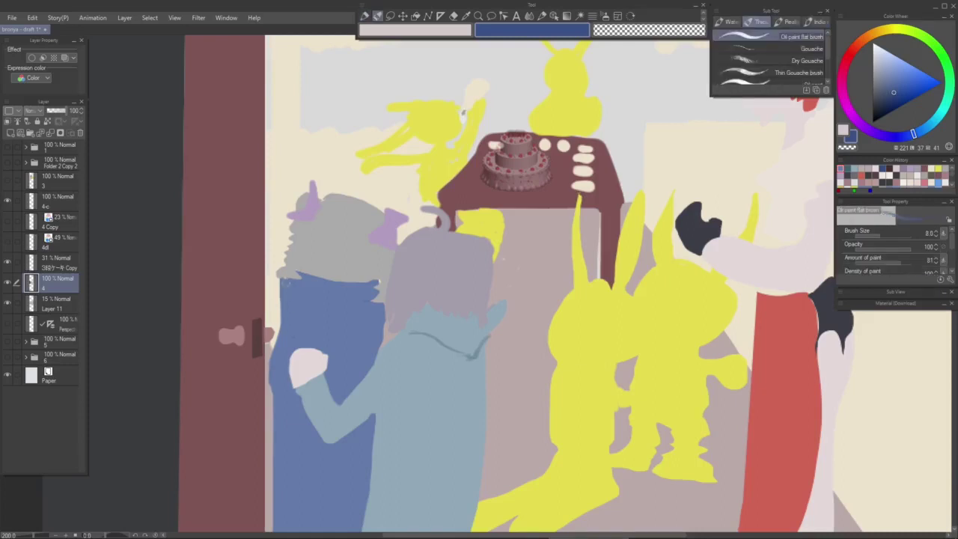
drag(285, 284, 292, 299)
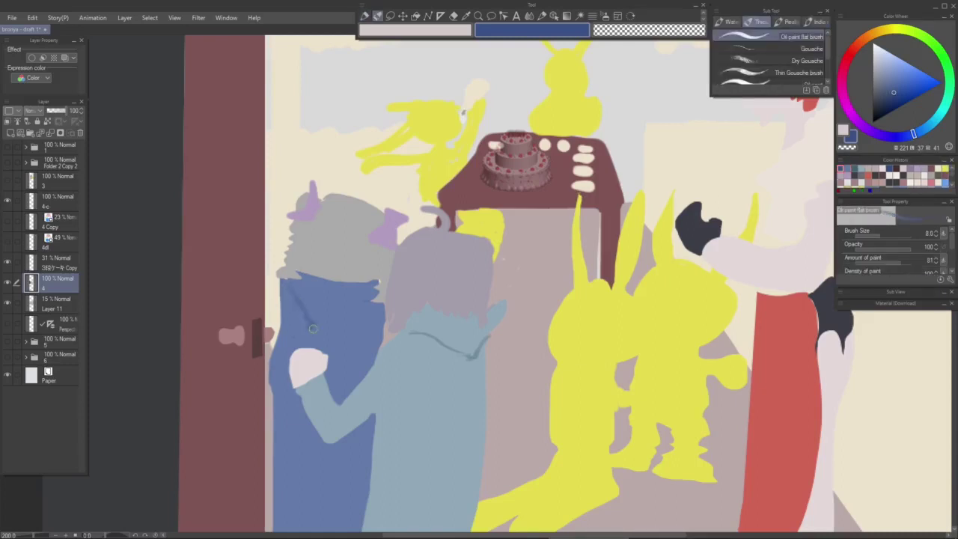
drag(362, 308, 318, 330)
Step: Refine both ends of the teal figure's hood fold with shades sampled from the teal clothing
alt+click(421, 334)
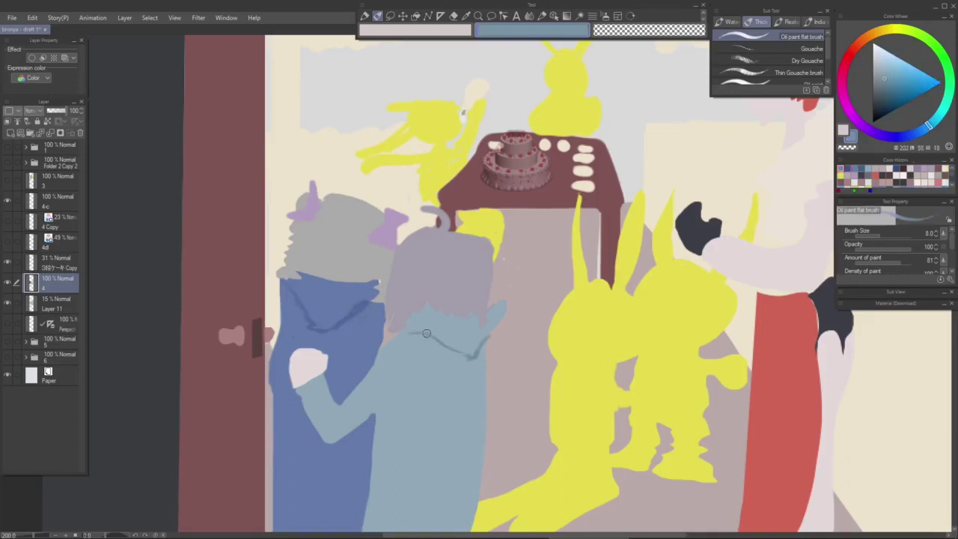
drag(413, 332, 405, 332)
alt+click(473, 354)
mouse_move(478, 352)
mouse_down()
mouse_move(452, 345)
mouse_move(485, 343)
mouse_up()
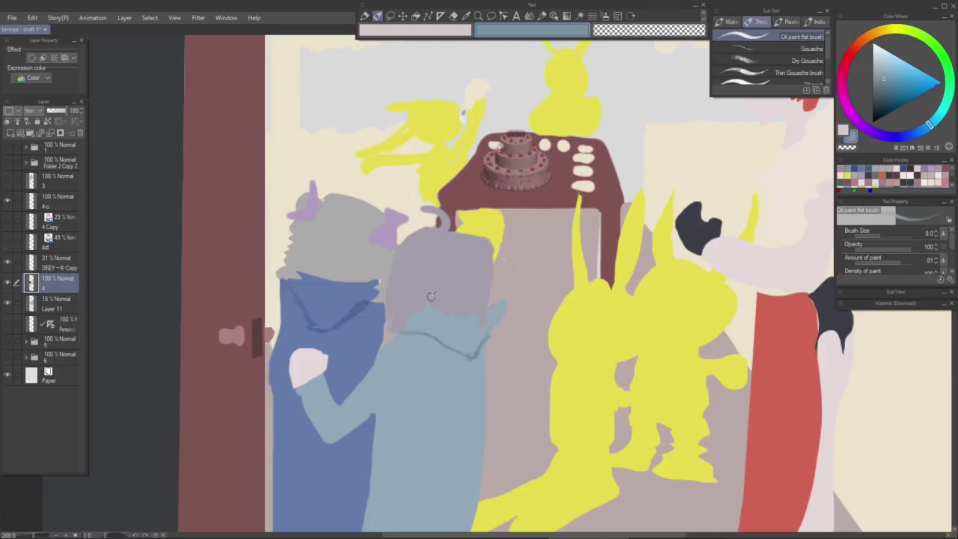
alt+click(431, 294)
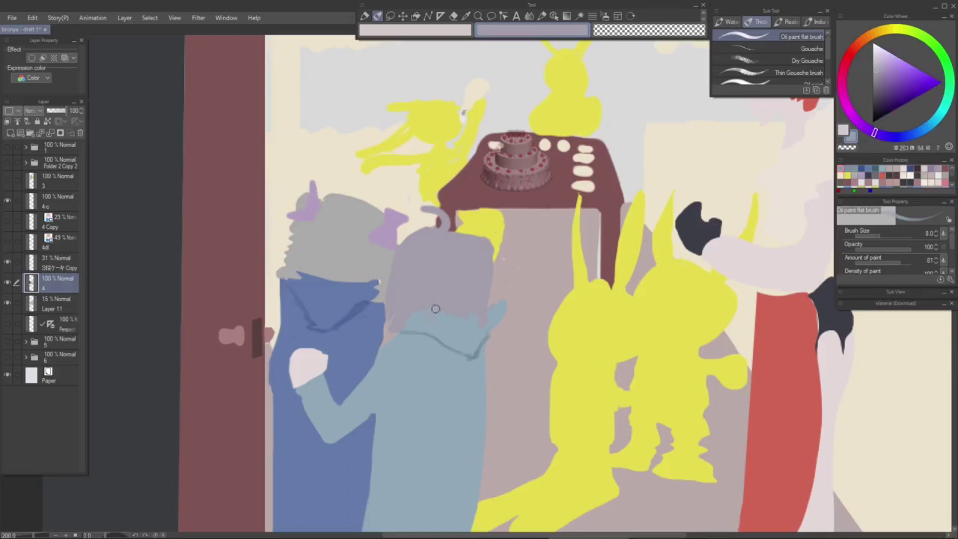
Step: Deepen the V-shaped hood folds on the blue and teal figures with darker shades of their own colours
alt+click(358, 328)
click(888, 98)
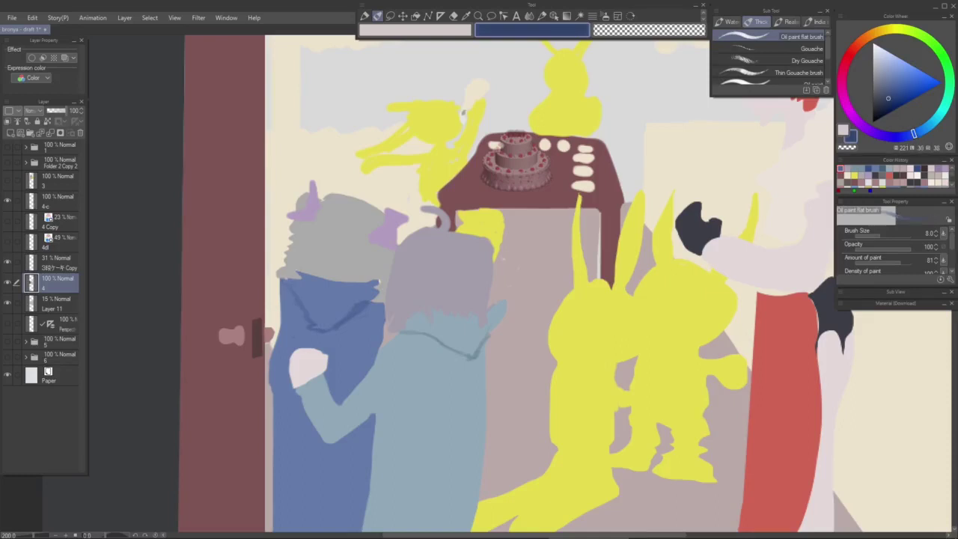
mouse_move(302, 307)
mouse_down()
mouse_move(326, 331)
mouse_move(381, 303)
mouse_up()
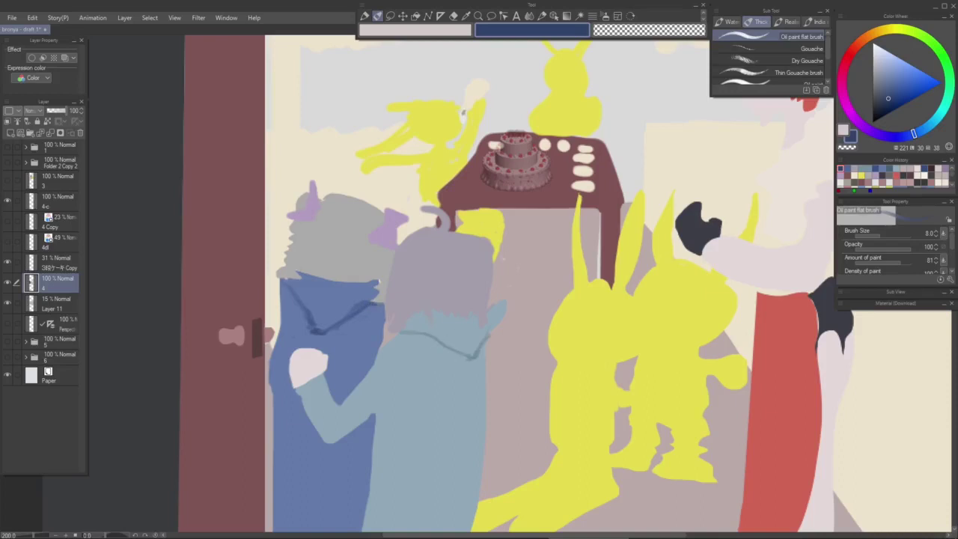
alt+click(436, 324)
click(891, 94)
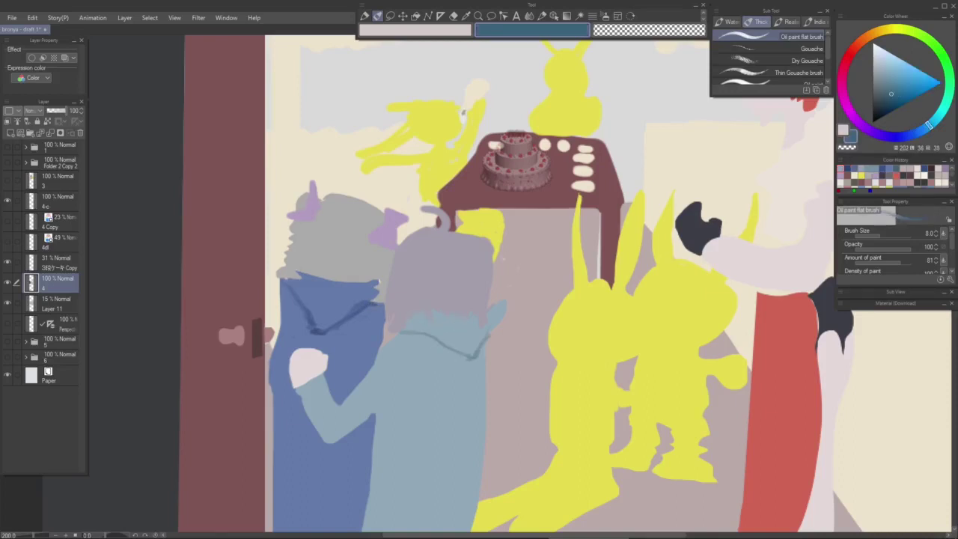
mouse_move(401, 334)
mouse_down()
mouse_move(435, 337)
mouse_move(426, 335)
mouse_move(473, 362)
mouse_move(483, 336)
mouse_up()
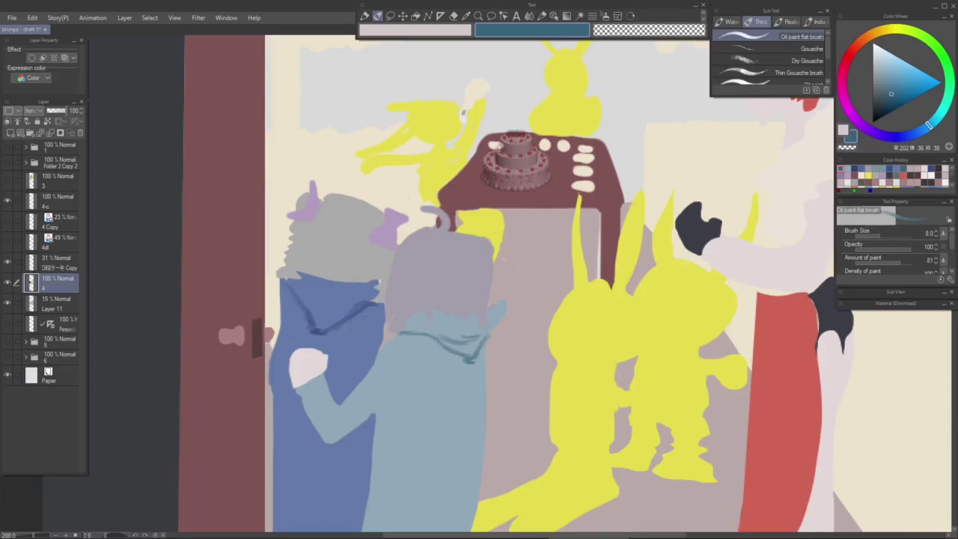
Step: Paint short crease strokes in a greyer dark blue inside the blue figure's hood fold
drag(881, 107, 879, 97)
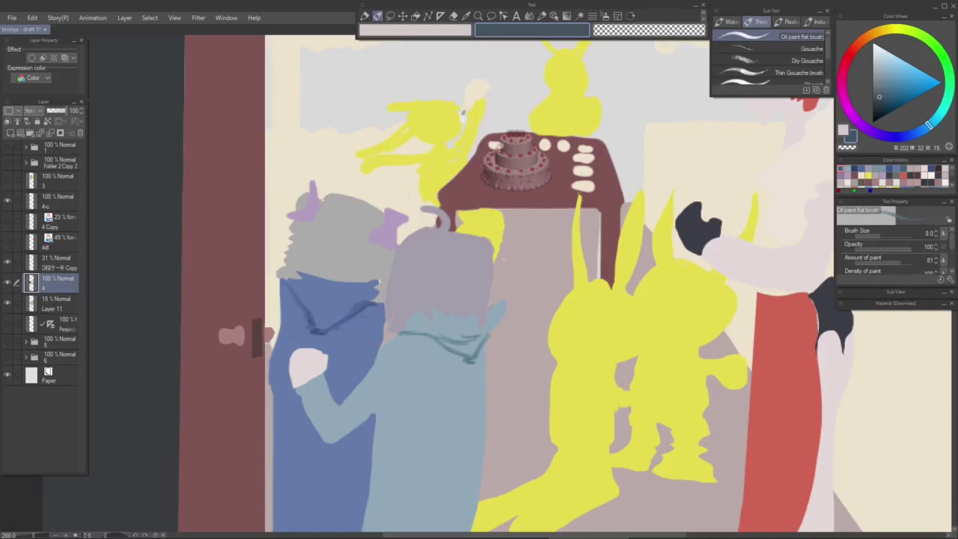
mouse_move(903, 142)
mouse_down()
mouse_move(918, 134)
mouse_move(902, 140)
mouse_up()
drag(304, 308, 344, 303)
scroll(473, 317, down, 1)
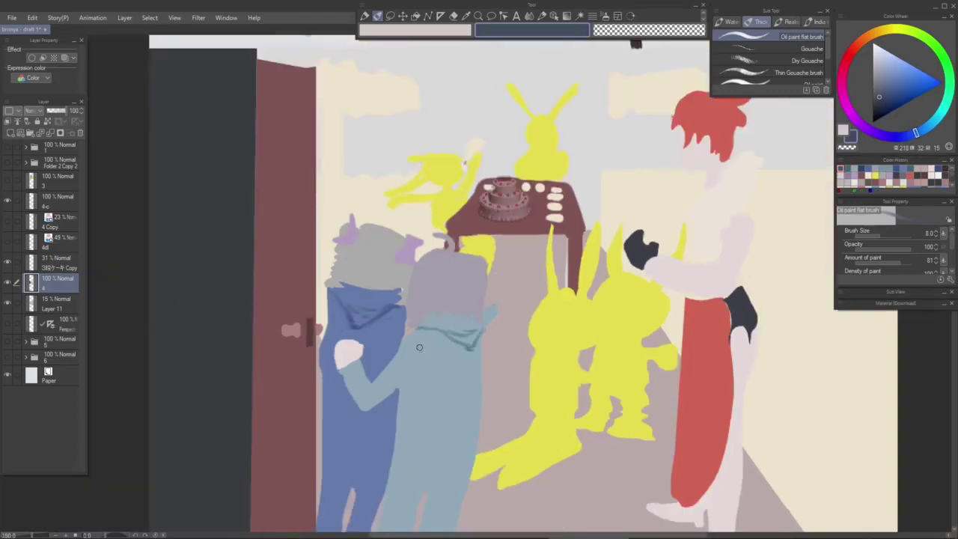
scroll(403, 352, up, 1)
key(ctrl+z)
mouse_move(333, 292)
mouse_down()
mouse_move(359, 294)
mouse_move(360, 309)
mouse_up()
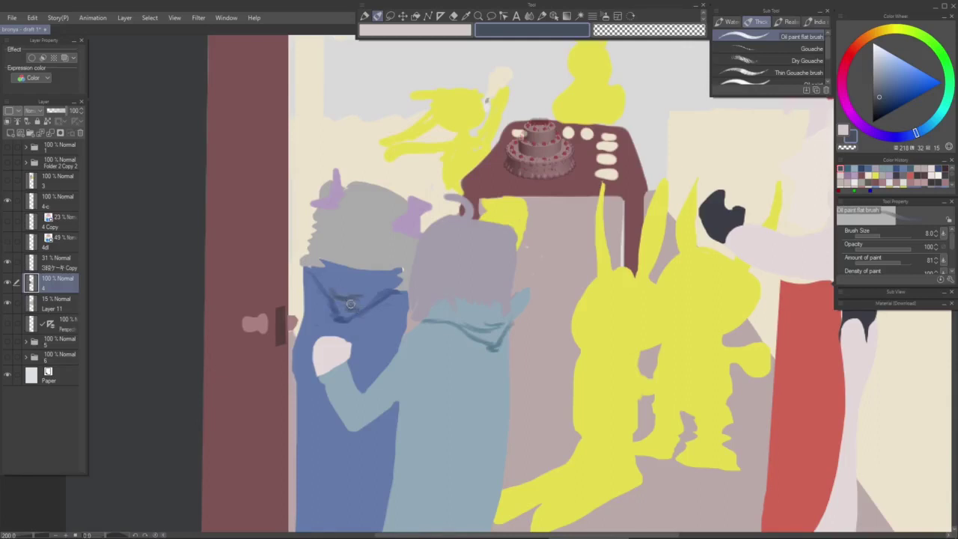
Step: Sample a darker blue from the hood fold and shade the blue clothing beside the teal figure's hand and forearm
drag(543, 305, 479, 270)
drag(269, 418, 290, 394)
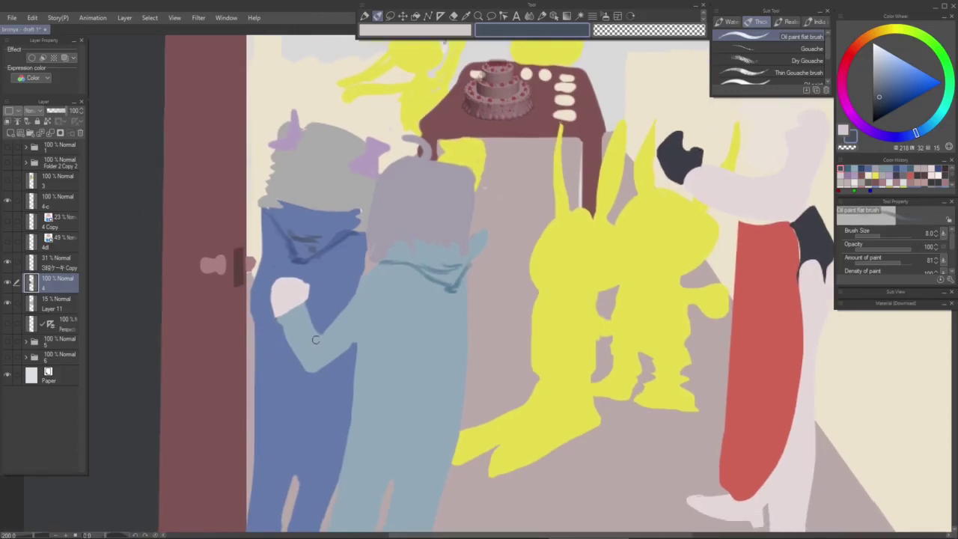
alt+click(315, 310)
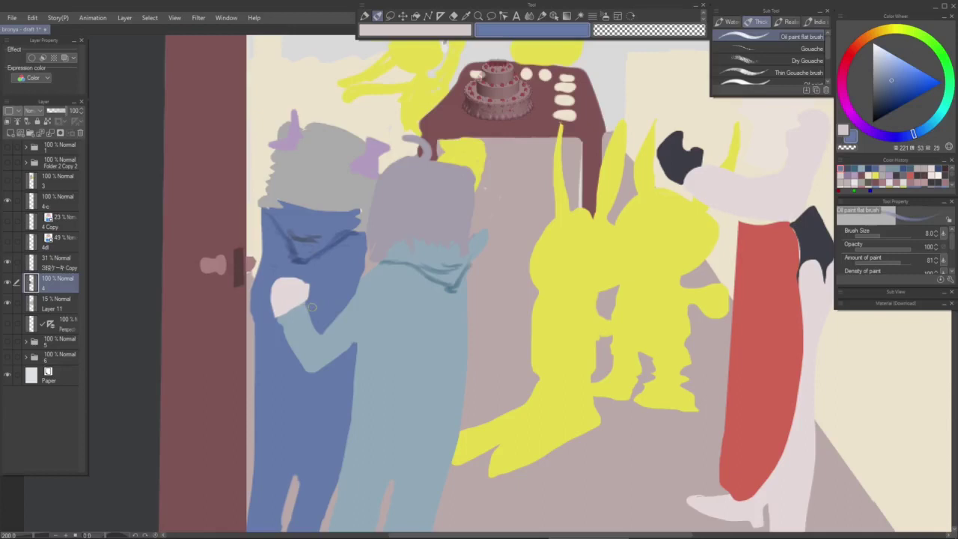
alt+click(302, 259)
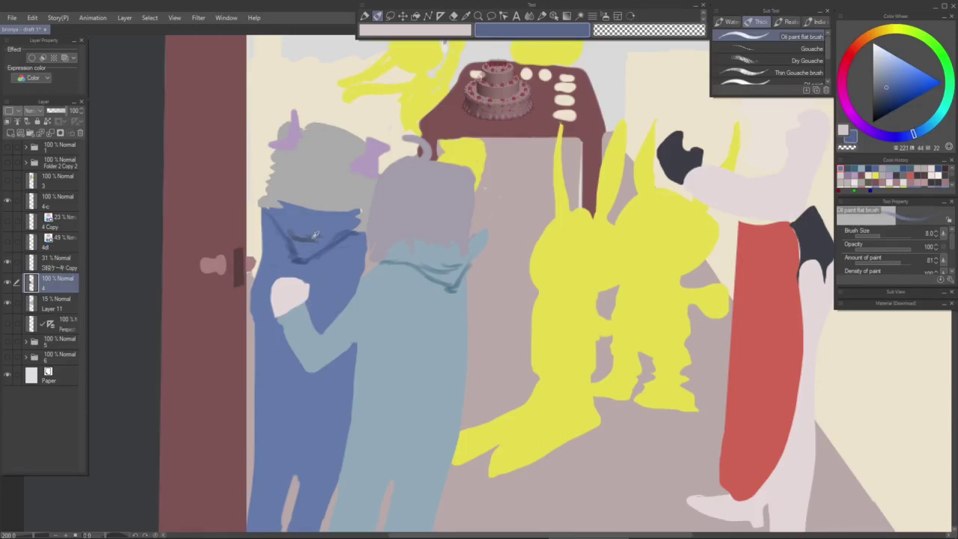
drag(308, 304, 309, 318)
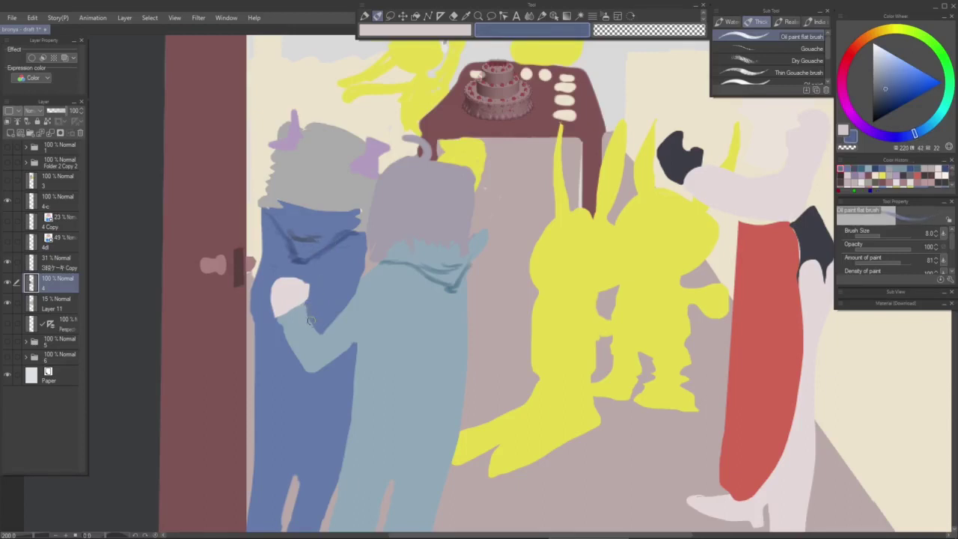
Step: Show the light-blue sketch layer and paint an olive neck shadow beneath the taller yellow rabbit's head
drag(477, 272, 435, 347)
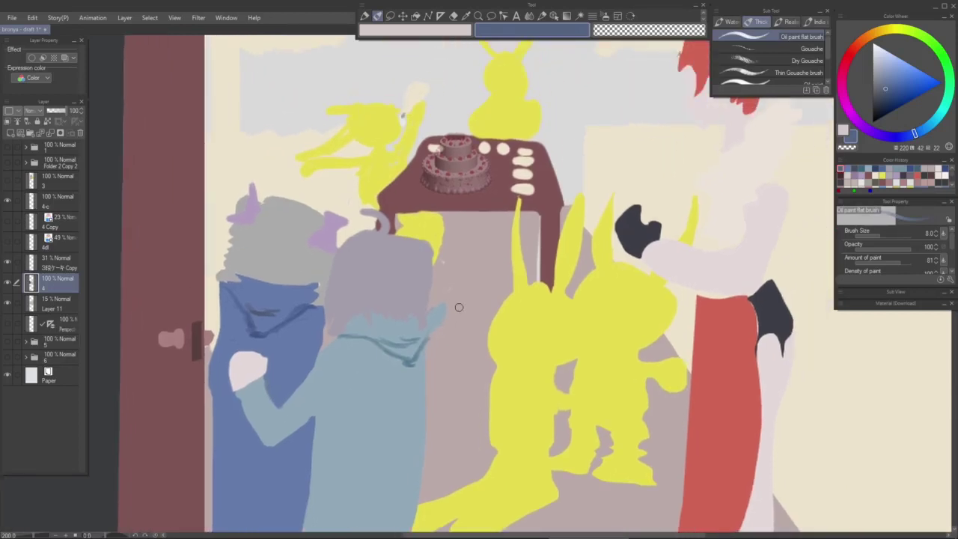
click(8, 241)
mouse_move(369, 374)
mouse_down()
mouse_move(397, 248)
mouse_move(406, 265)
mouse_move(376, 299)
mouse_move(357, 455)
mouse_move(379, 460)
mouse_move(376, 310)
mouse_move(339, 301)
mouse_up()
alt+click(479, 250)
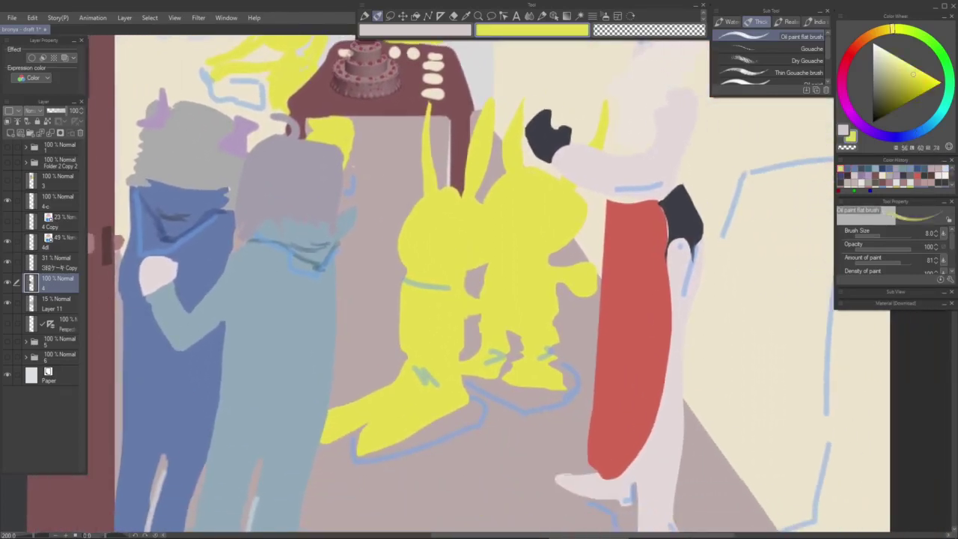
click(895, 93)
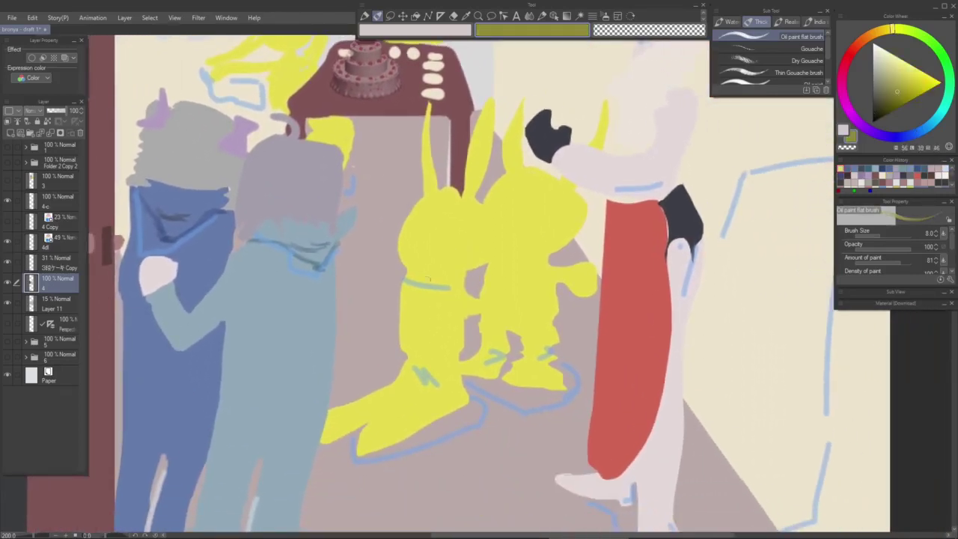
mouse_move(405, 277)
mouse_down()
mouse_move(433, 285)
mouse_move(413, 278)
mouse_move(454, 277)
mouse_move(423, 278)
mouse_up()
key(ctrl+z)
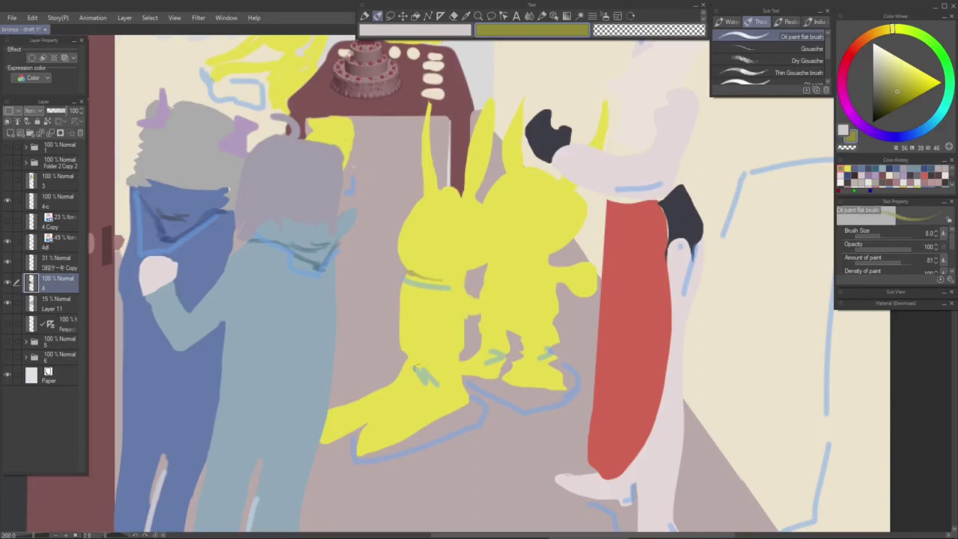
Step: Draw olive creases between the taller rabbit's feet and around the ankles of both yellow rabbits
drag(404, 392, 375, 417)
drag(418, 369, 437, 376)
mouse_move(536, 348)
mouse_down()
mouse_move(550, 352)
mouse_move(522, 366)
mouse_move(553, 371)
mouse_move(494, 365)
mouse_up()
Step: Add olive shadows along the shorter rabbit's side, at the two rabbits' joined arms and beneath both heads
mouse_move(555, 304)
mouse_down()
mouse_move(554, 336)
mouse_move(556, 301)
mouse_up()
mouse_move(480, 301)
mouse_down()
mouse_move(464, 293)
mouse_move(465, 321)
mouse_move(470, 311)
mouse_up()
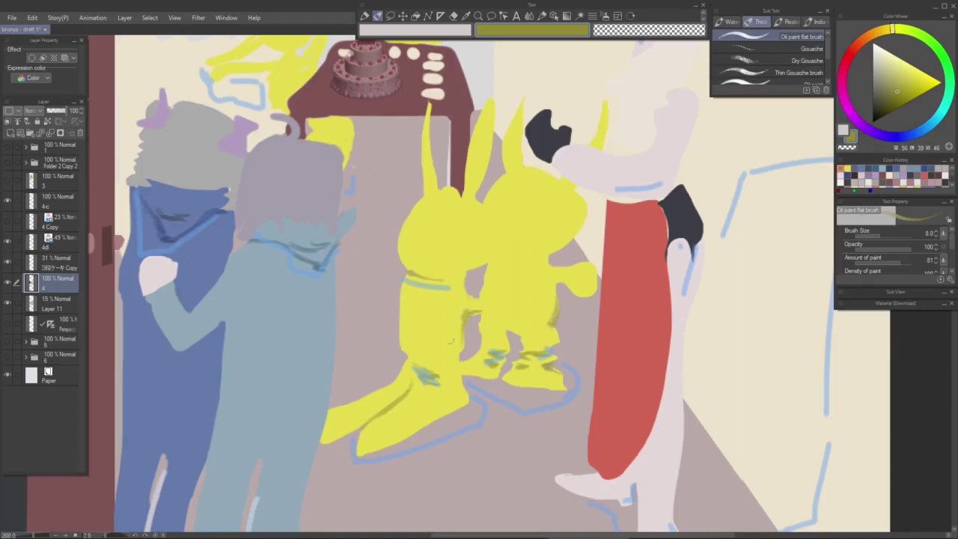
drag(405, 277, 448, 279)
drag(488, 268, 501, 261)
drag(489, 275, 487, 309)
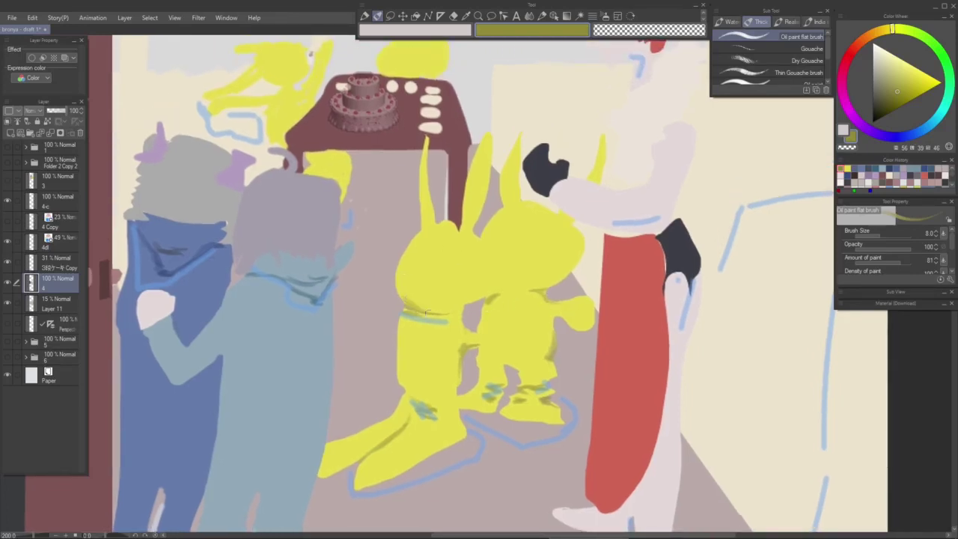
Step: Shade the neck and back of the yellow figure beside the cake and the yellow shape behind the lavender head in darker olive
drag(452, 321, 432, 258)
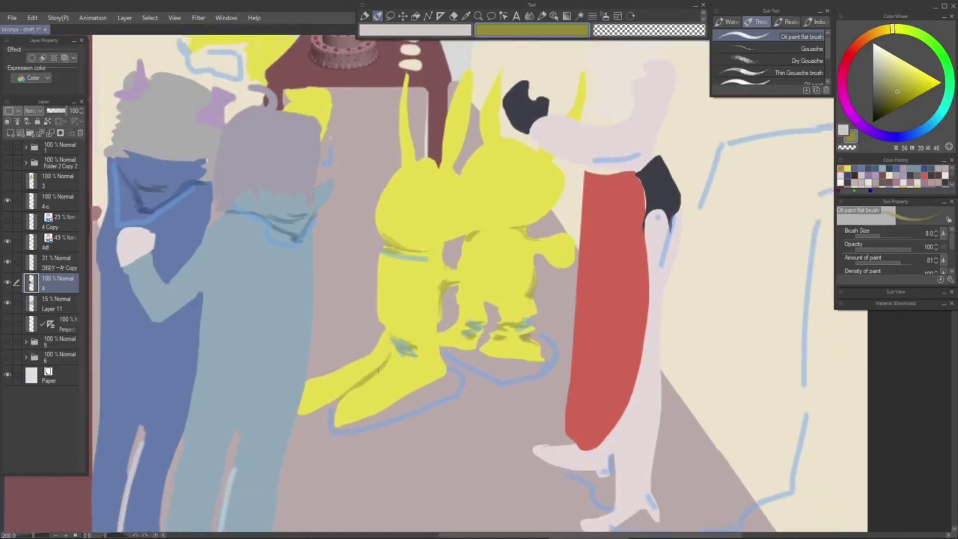
drag(482, 424, 419, 484)
drag(444, 277, 491, 337)
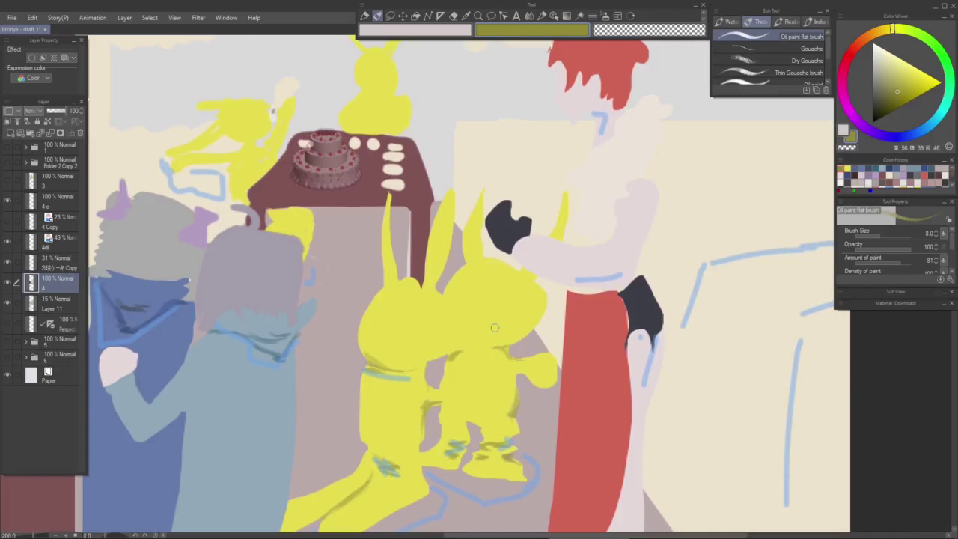
drag(223, 280, 387, 319)
key(ctrl+plus)
key(ctrl+plus)
mouse_move(298, 92)
mouse_down()
mouse_move(355, 168)
mouse_move(363, 213)
mouse_up()
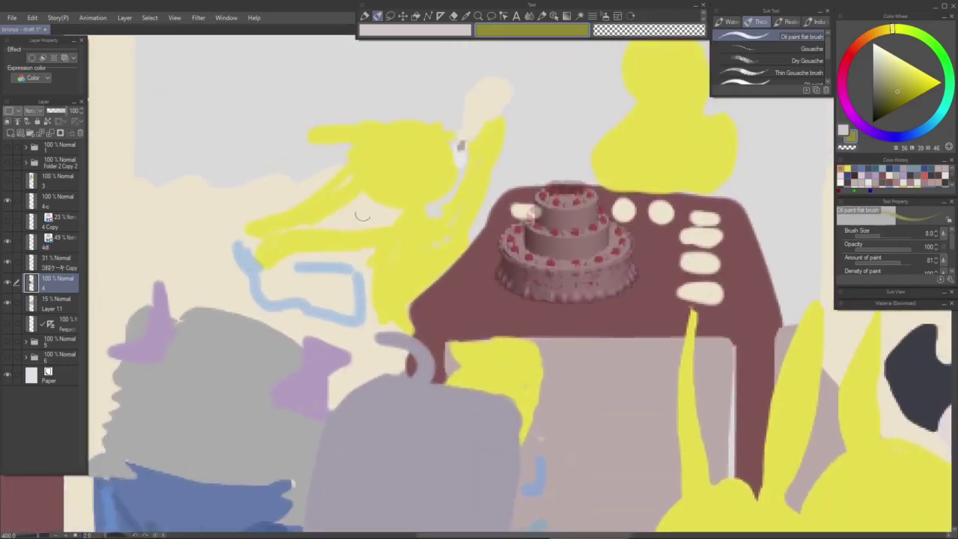
alt+click(374, 179)
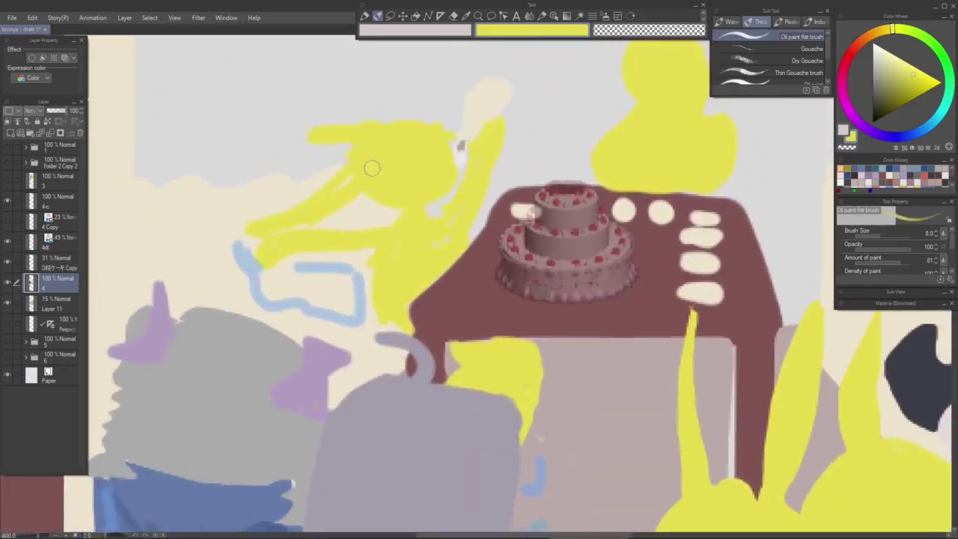
click(890, 95)
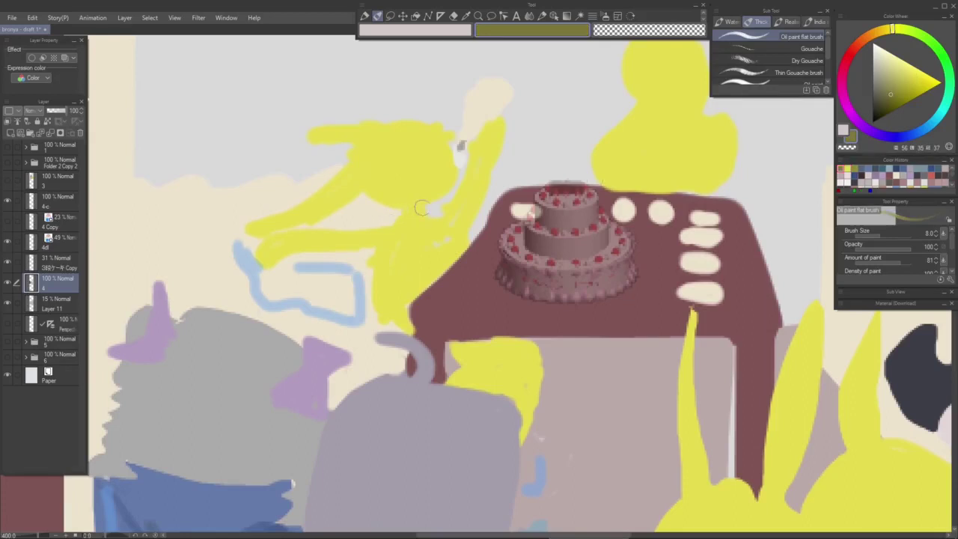
drag(424, 205, 382, 237)
drag(366, 273, 375, 331)
mouse_move(368, 296)
mouse_down()
mouse_move(373, 327)
mouse_move(386, 323)
mouse_move(401, 336)
mouse_move(391, 331)
mouse_up()
mouse_move(471, 346)
mouse_down()
mouse_move(491, 326)
mouse_move(518, 327)
mouse_move(502, 316)
mouse_move(515, 338)
mouse_up()
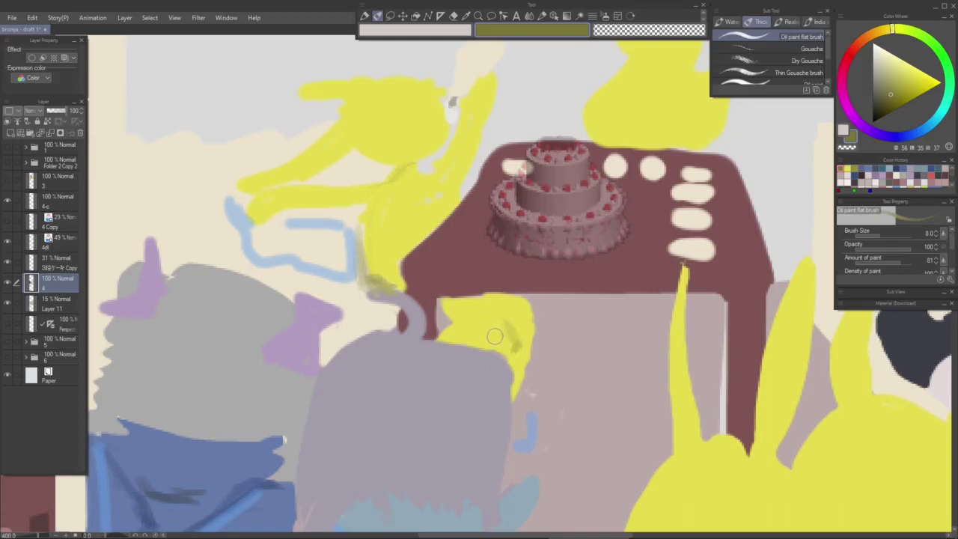
Step: Mark the base of the taller rabbit's ears in olive and touch up the shorter rabbit's head edge near the pale arm in yellow
scroll(517, 333, down, 2)
mouse_move(579, 317)
mouse_down()
mouse_move(457, 368)
mouse_move(446, 297)
mouse_up()
drag(469, 389, 489, 325)
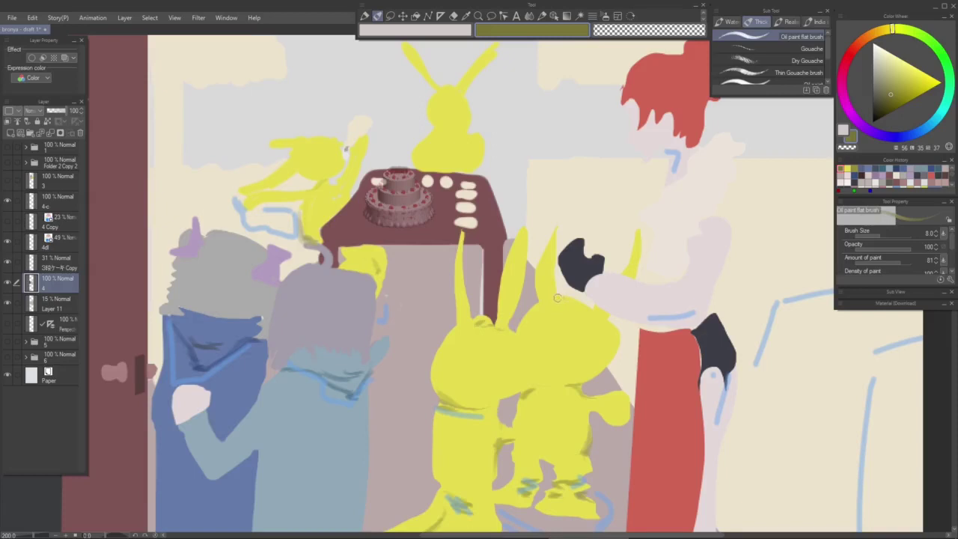
alt+click(599, 311)
drag(600, 308, 637, 264)
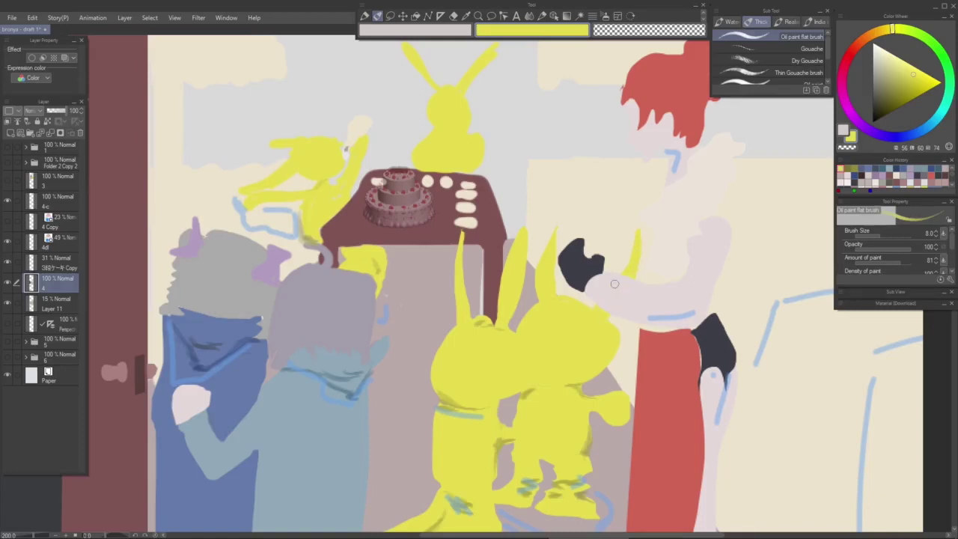
Step: Mix a darker olive and paint creases on the shorter rabbit's neck, arm, body hem and ankles
drag(560, 326, 530, 270)
alt+click(565, 358)
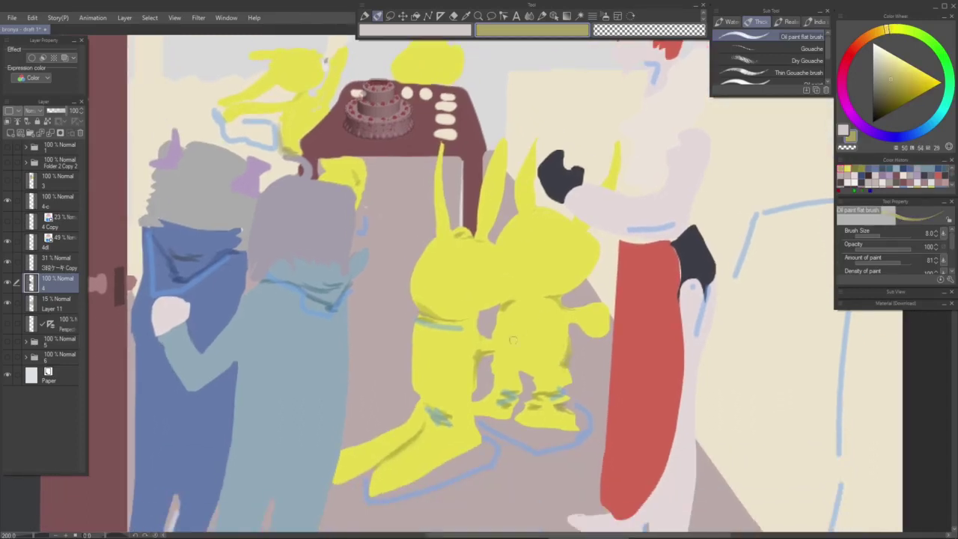
alt+click(480, 356)
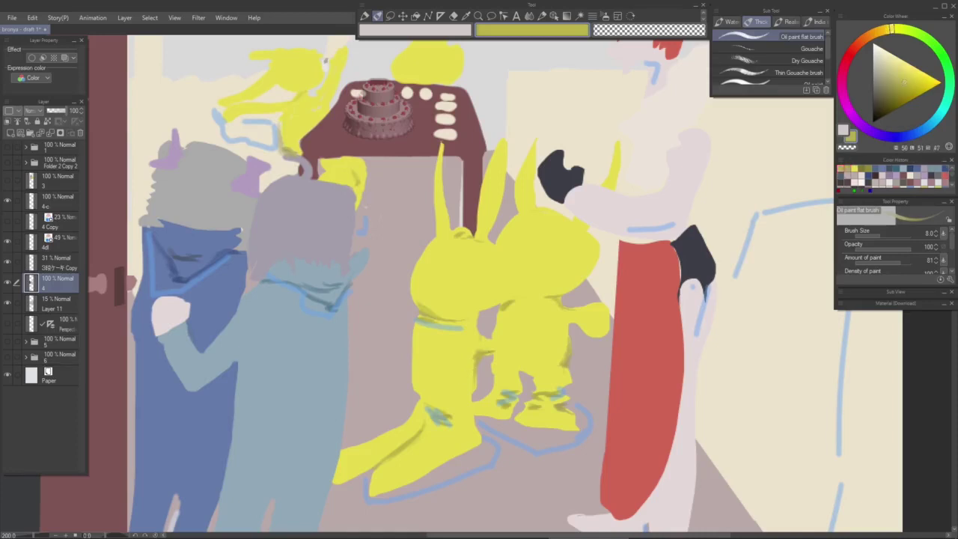
click(903, 89)
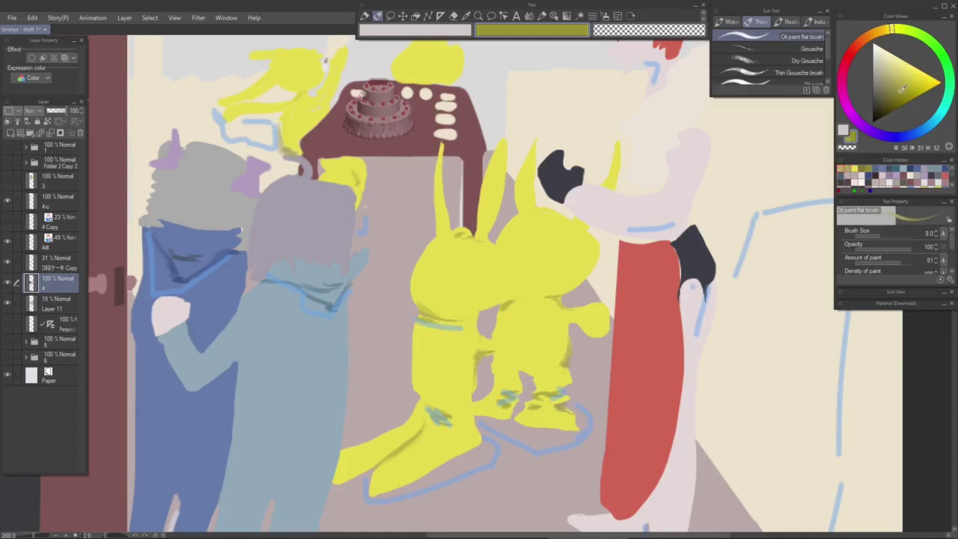
alt+click(544, 322)
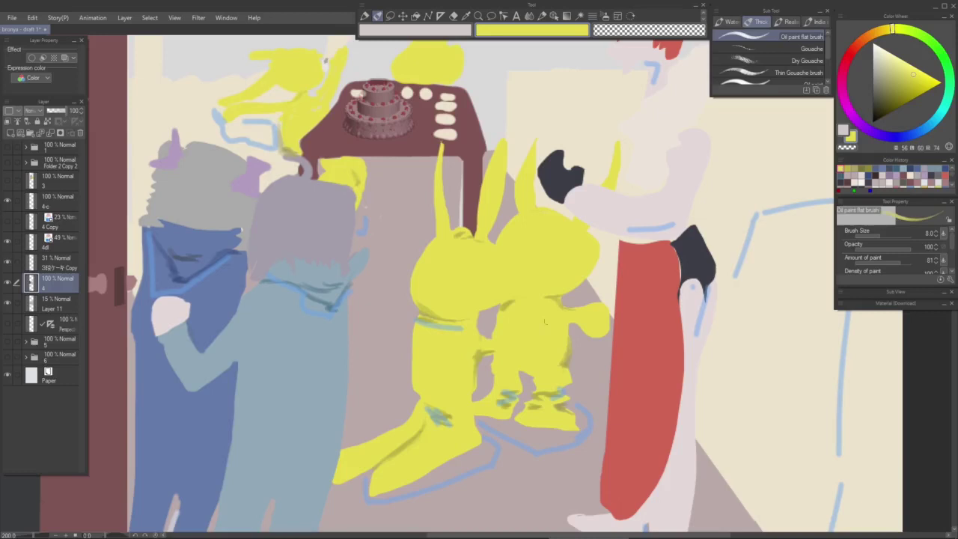
click(897, 88)
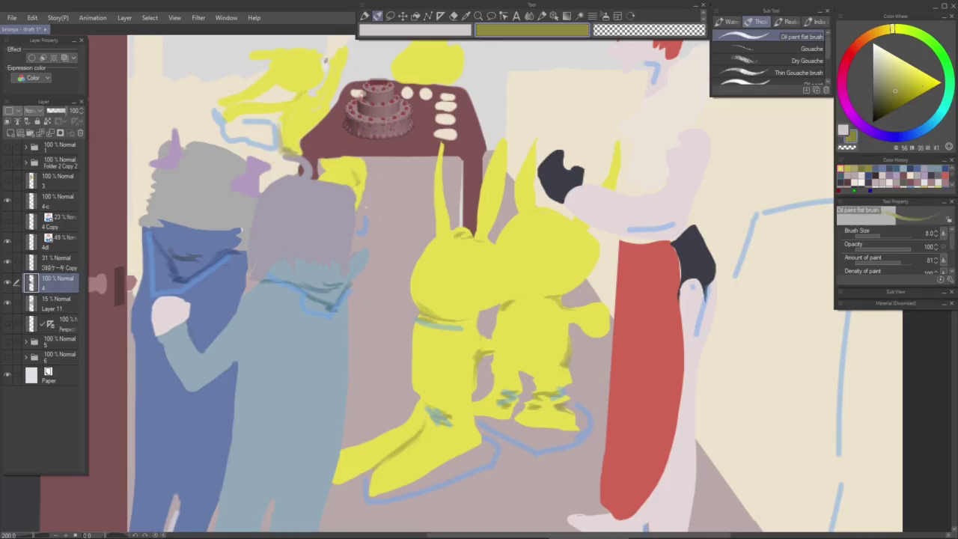
drag(509, 303, 506, 305)
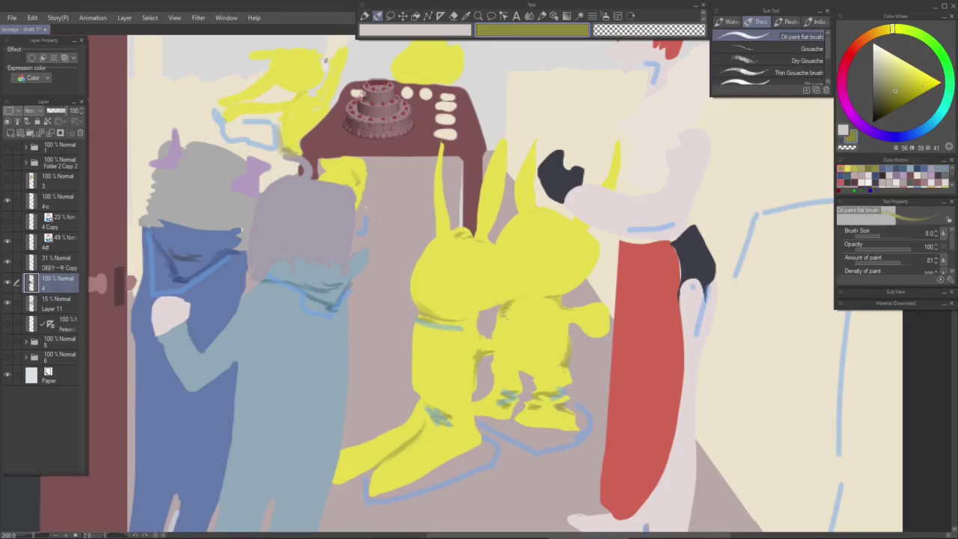
click(480, 332)
mouse_move(550, 404)
mouse_down()
mouse_move(561, 416)
mouse_move(531, 417)
mouse_move(573, 425)
mouse_up()
mouse_move(517, 410)
mouse_down()
mouse_move(501, 392)
mouse_move(477, 404)
mouse_move(507, 412)
mouse_up()
mouse_move(551, 384)
mouse_down()
mouse_move(542, 383)
mouse_move(558, 384)
mouse_up()
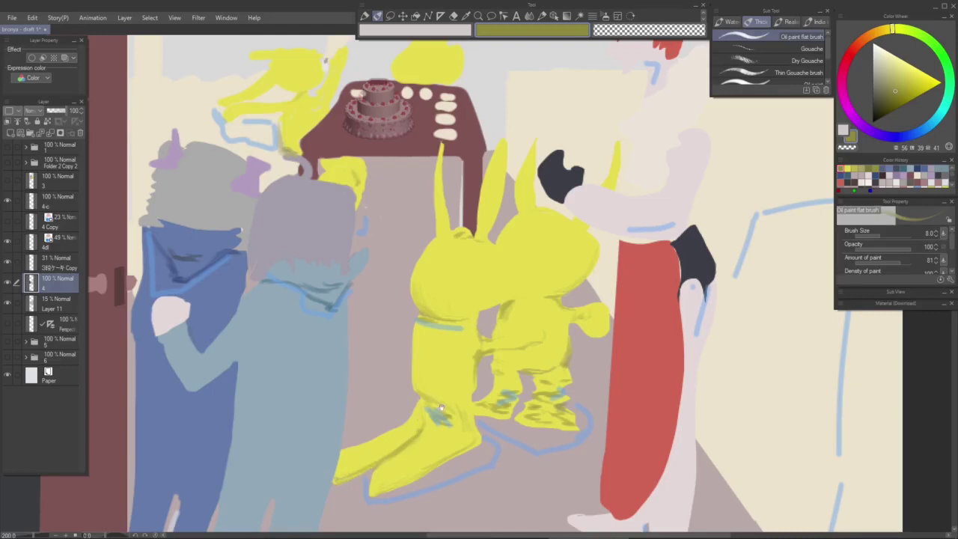
Step: Shade the taller rabbit's ankle and foot edges and the undersides of both rabbit heads in dark olive
drag(440, 408, 483, 373)
drag(553, 310, 487, 322)
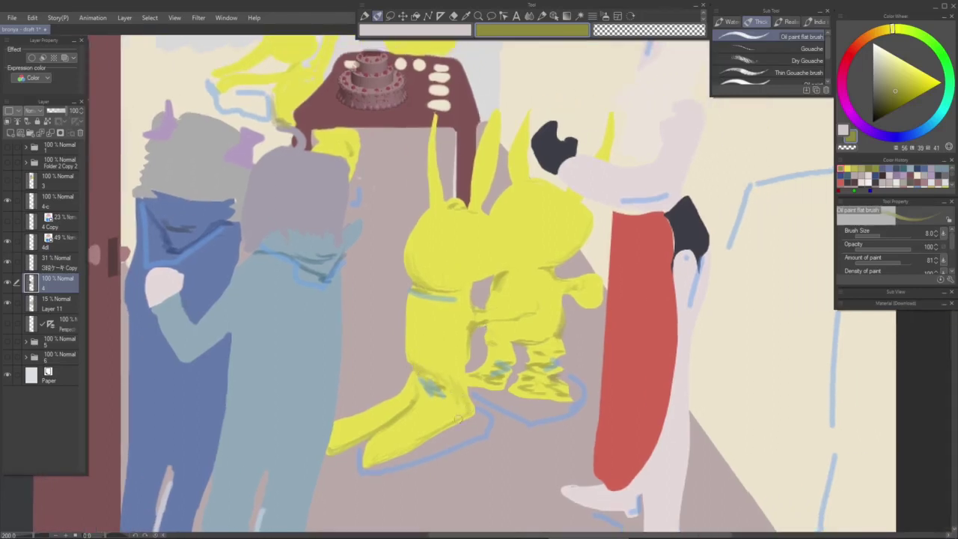
drag(401, 453, 384, 474)
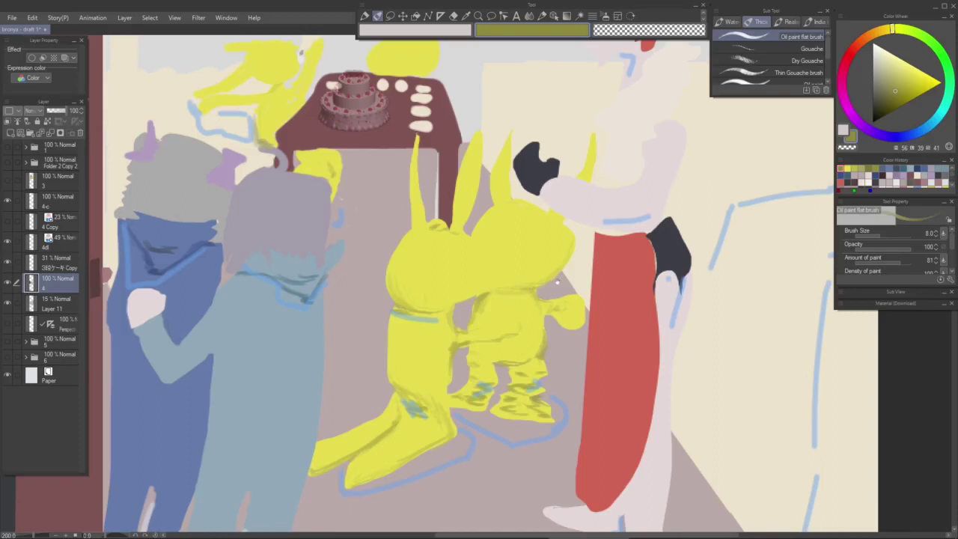
drag(568, 264, 546, 295)
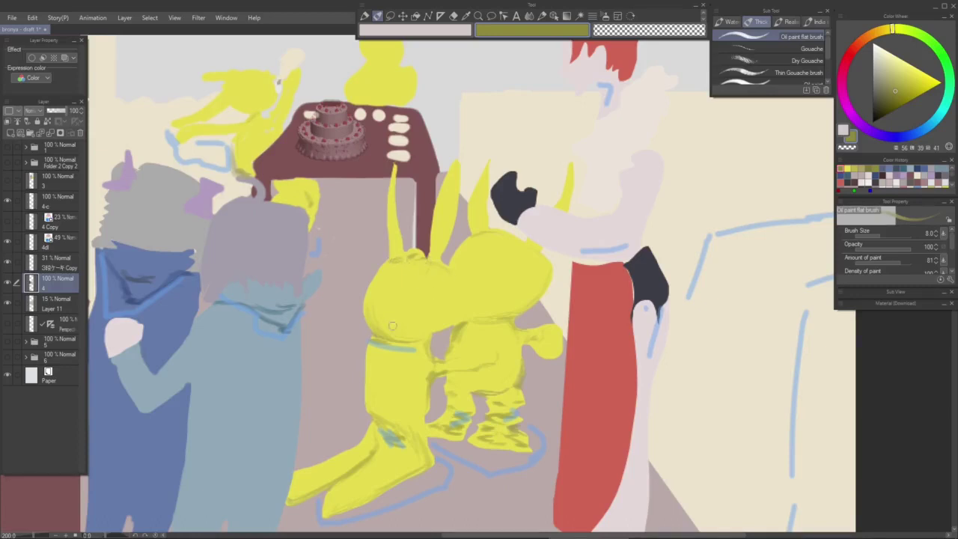
mouse_move(388, 346)
mouse_down()
mouse_move(494, 246)
mouse_move(511, 296)
mouse_up()
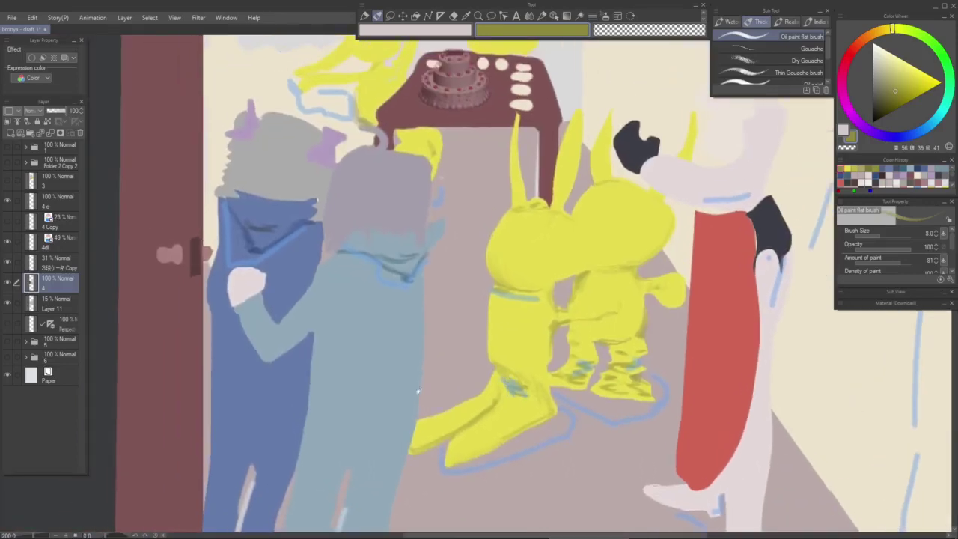
Step: Mix a dark slate blue from the light-blue figure's colour and shade beneath its bent arm and elbow
drag(445, 295, 459, 336)
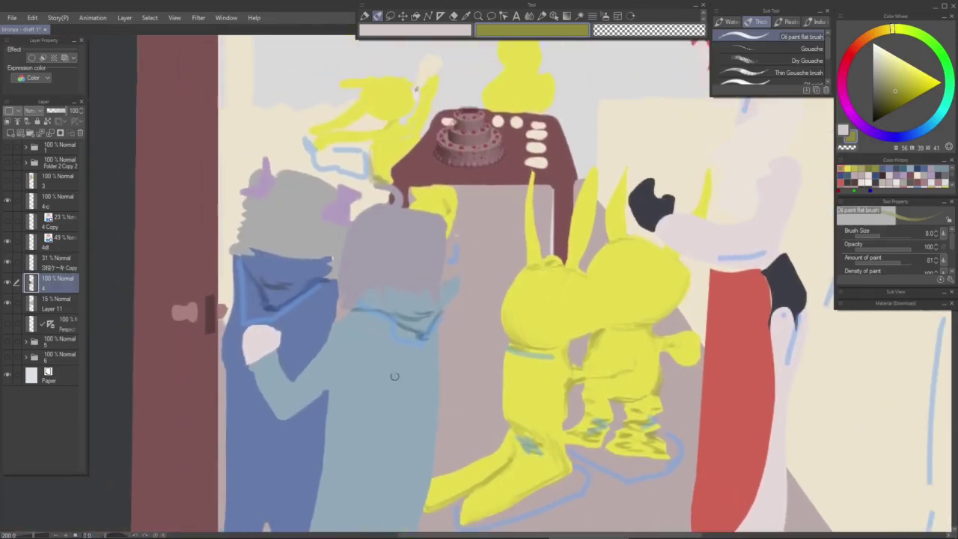
alt+click(360, 342)
drag(304, 384, 392, 331)
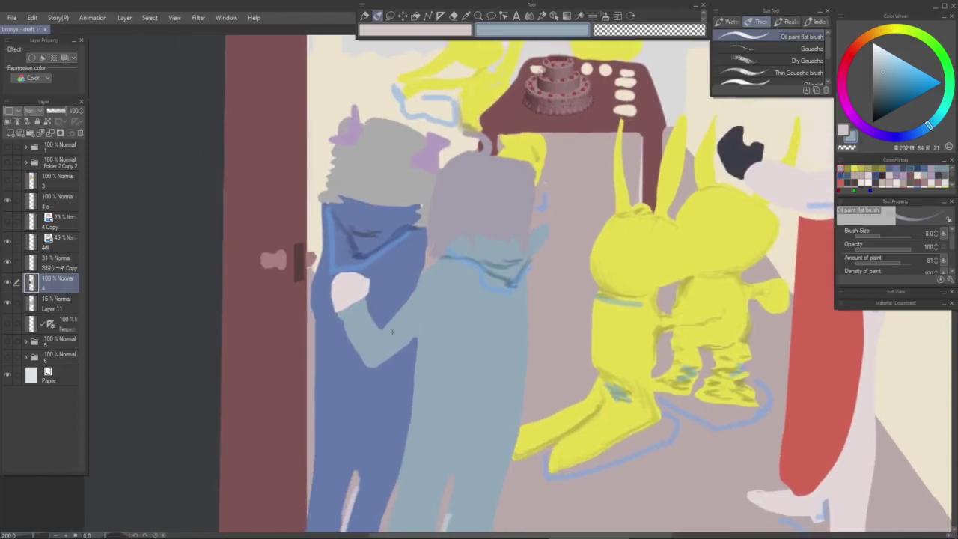
click(880, 102)
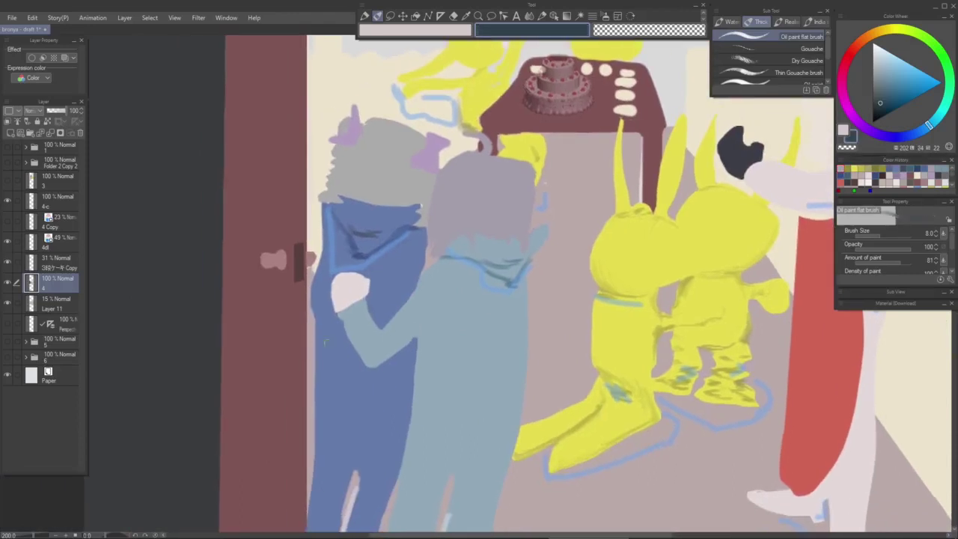
drag(336, 320, 343, 326)
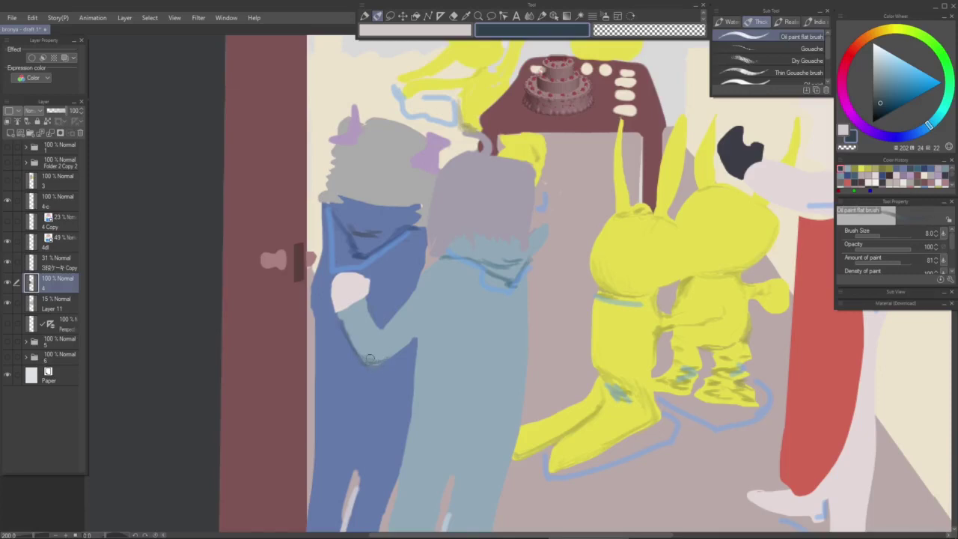
Step: Set the brush size to 12 and paint diagonal slate folds across the light-blue figure's back and side
key(bracketright)
key(bracketright)
drag(424, 338, 427, 297)
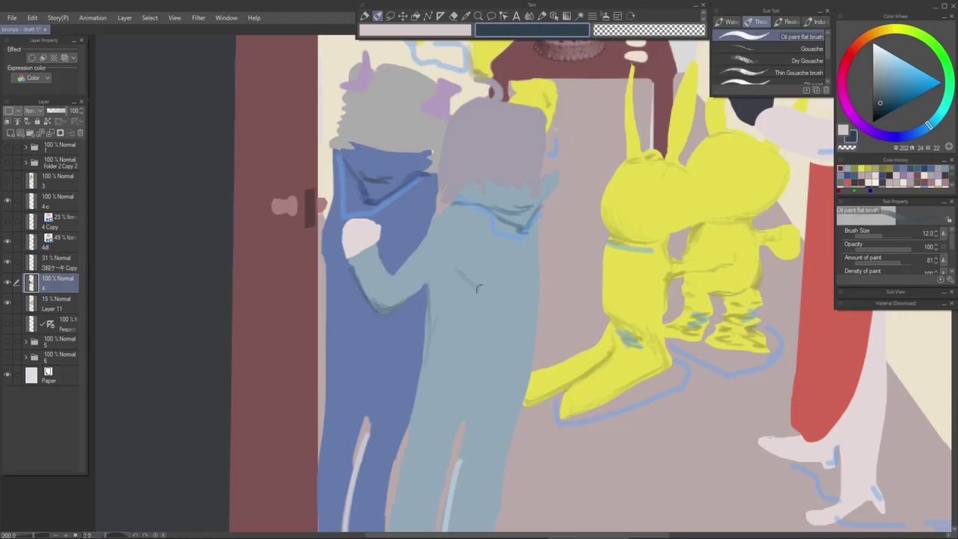
mouse_move(453, 281)
mouse_down()
mouse_move(475, 294)
mouse_move(482, 330)
mouse_move(497, 338)
mouse_move(494, 384)
mouse_up()
drag(478, 417, 475, 325)
mouse_move(449, 238)
mouse_down()
mouse_move(442, 245)
mouse_move(454, 256)
mouse_up()
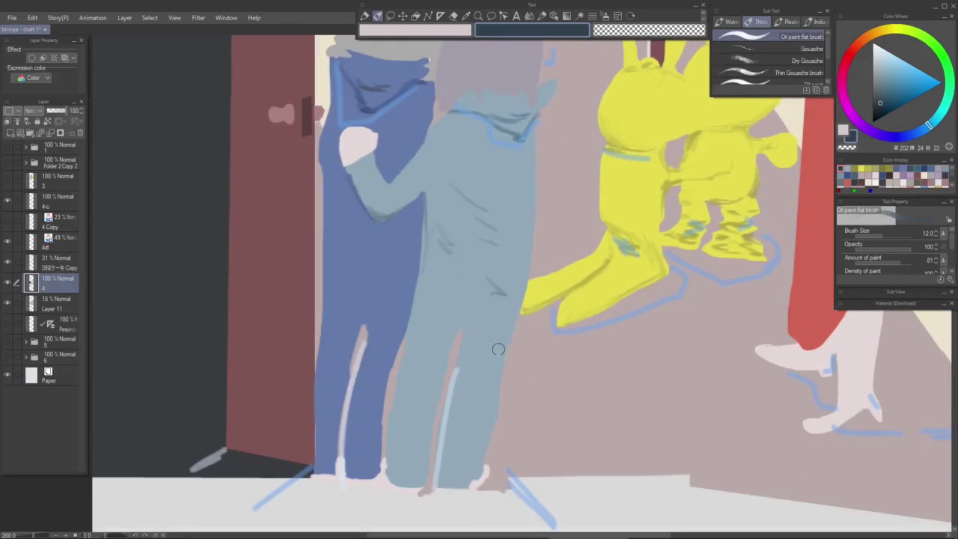
Step: Paint angular slate creases down both trouser legs of the light-blue figure
drag(497, 357, 468, 392)
drag(474, 428, 455, 465)
mouse_move(414, 368)
mouse_down()
mouse_move(404, 391)
mouse_move(426, 403)
mouse_move(410, 442)
mouse_up()
drag(384, 391, 445, 405)
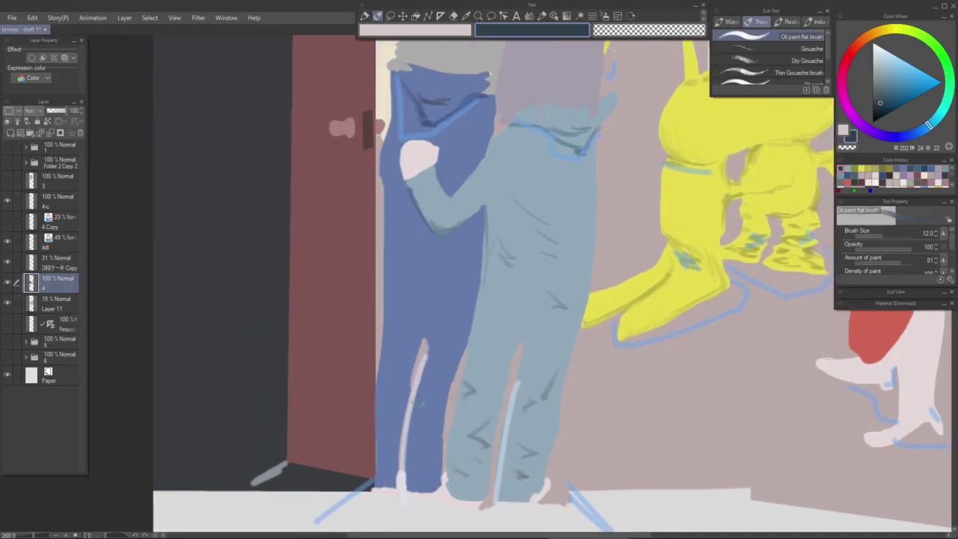
Step: Mix a dark navy from the blue figure's colour and paint creases down both of its trouser legs
alt+click(443, 367)
click(879, 104)
click(879, 105)
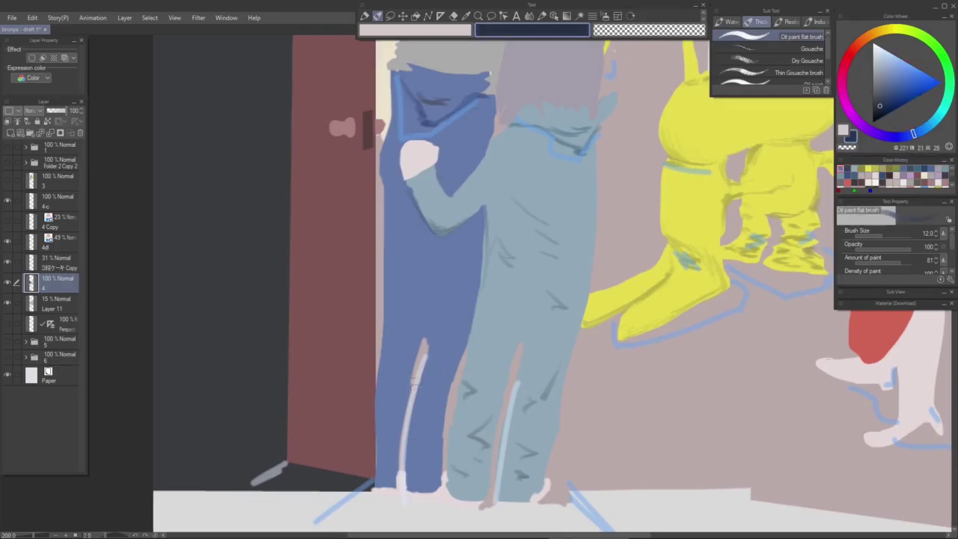
drag(428, 390, 433, 387)
key(ctrl+z)
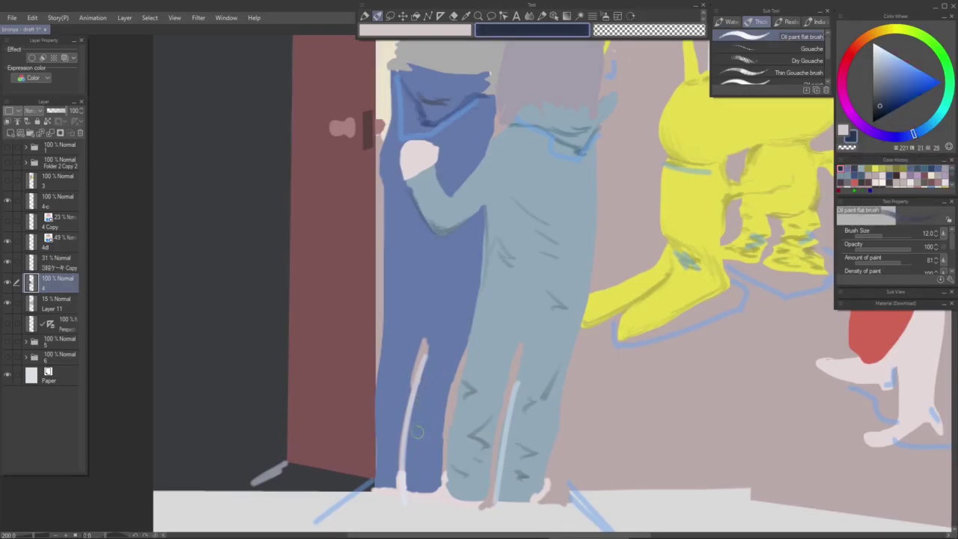
drag(427, 432, 420, 476)
drag(392, 395, 384, 469)
mouse_move(456, 368)
mouse_down()
mouse_move(451, 399)
mouse_move(385, 409)
mouse_move(384, 417)
mouse_move(425, 410)
mouse_up()
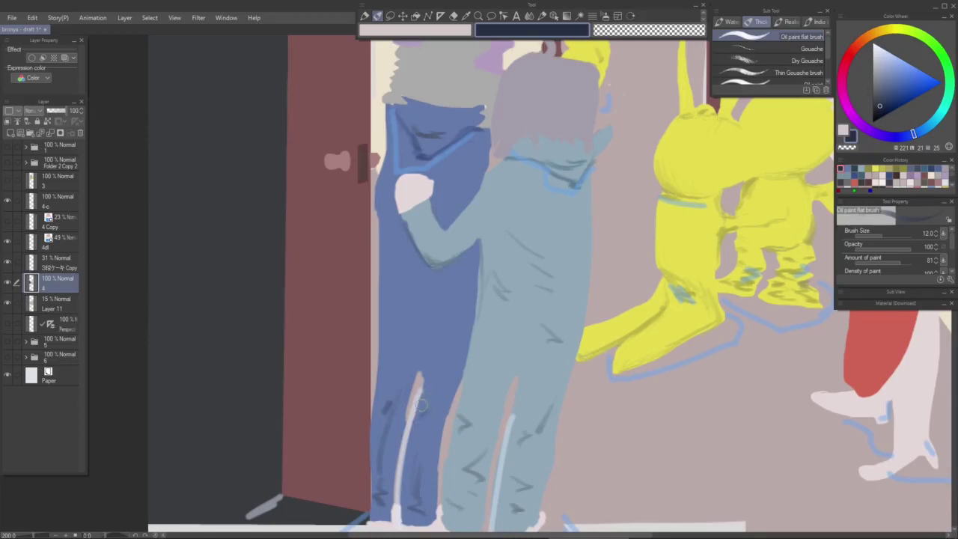
Step: Draw curved hem lines across the waists of the two embracing figures in navy and dark slate
drag(434, 331, 437, 365)
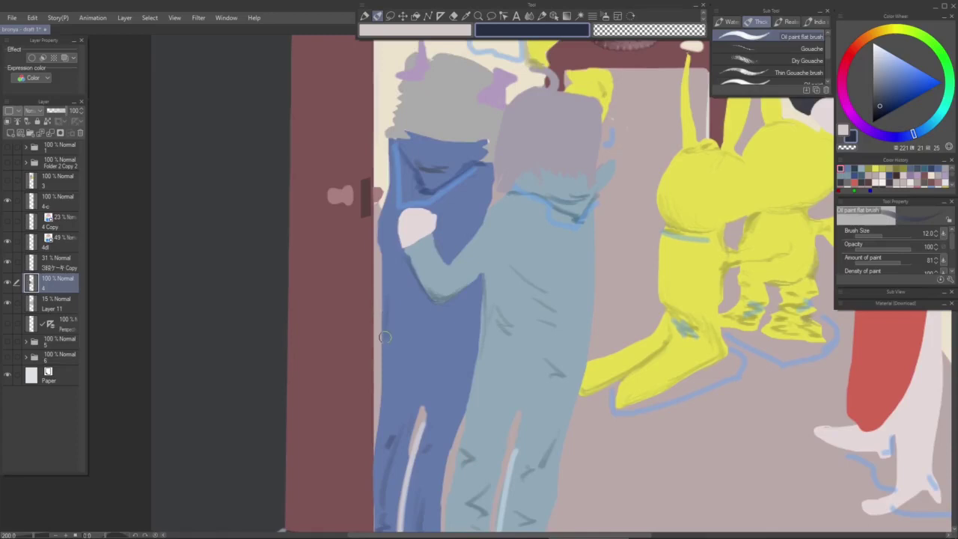
drag(384, 341, 474, 345)
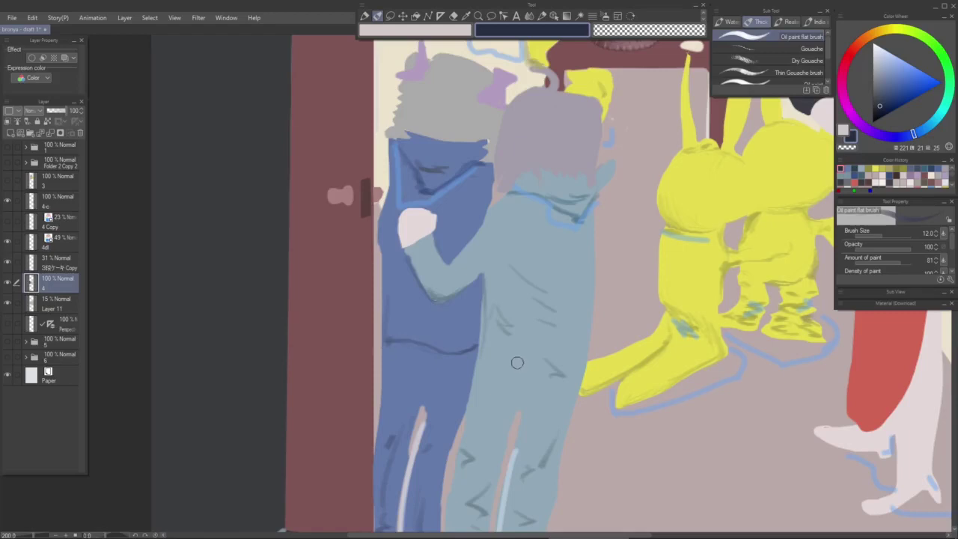
alt+click(517, 363)
mouse_move(477, 352)
mouse_down()
mouse_move(526, 363)
mouse_move(570, 360)
mouse_up()
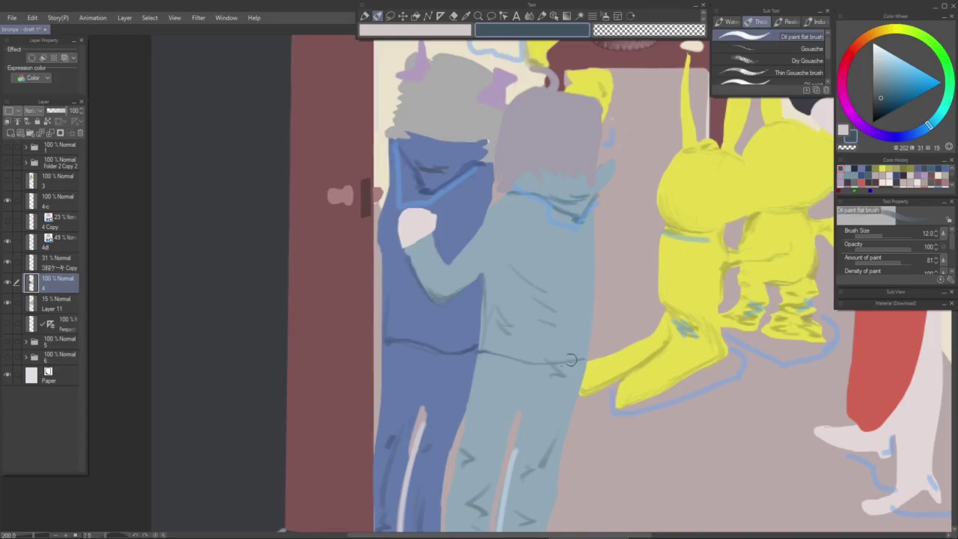
alt+click(557, 357)
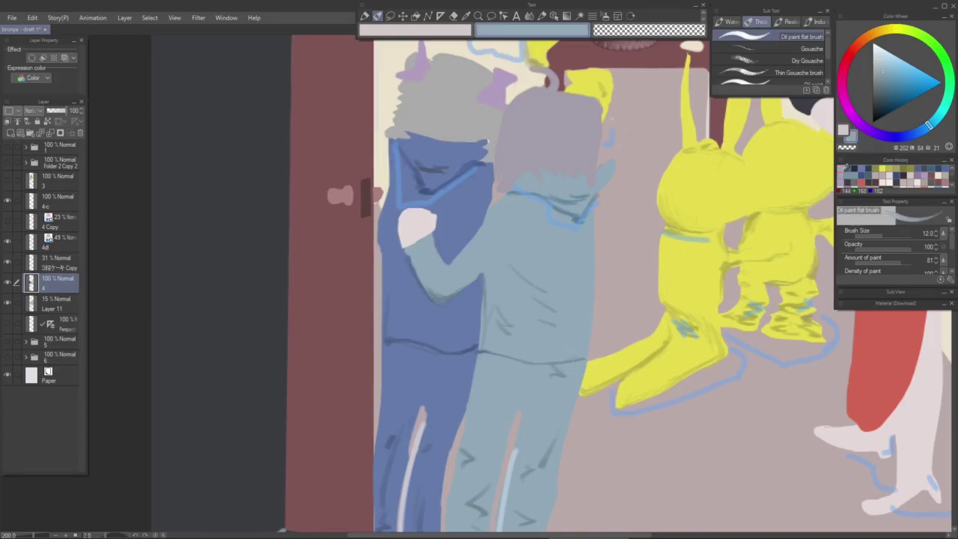
Step: Return to the dark slate and shade the light-blue figure's elbow, underarm and side below the arm
click(847, 168)
mouse_move(436, 348)
mouse_down()
mouse_move(458, 284)
mouse_move(436, 367)
mouse_up()
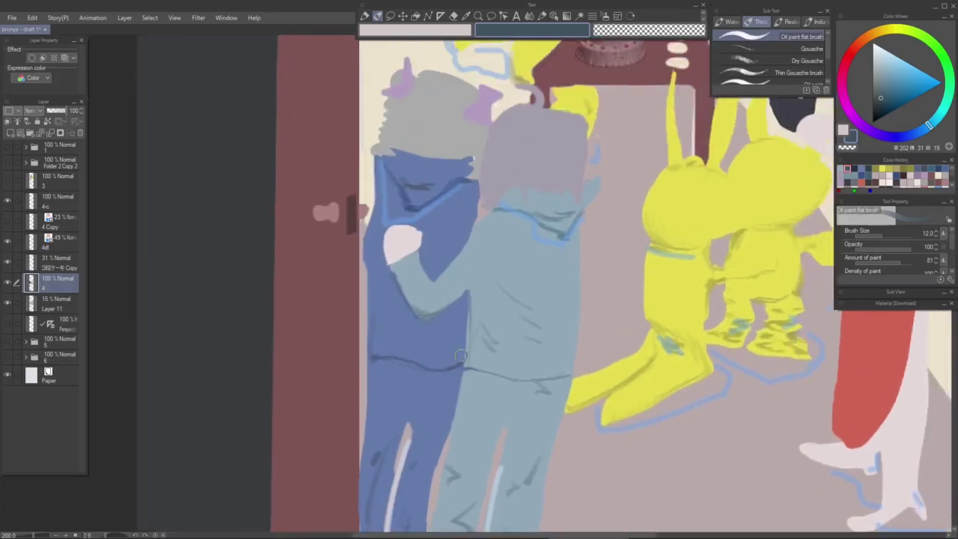
scroll(461, 355, down, 3)
scroll(400, 369, up, 2)
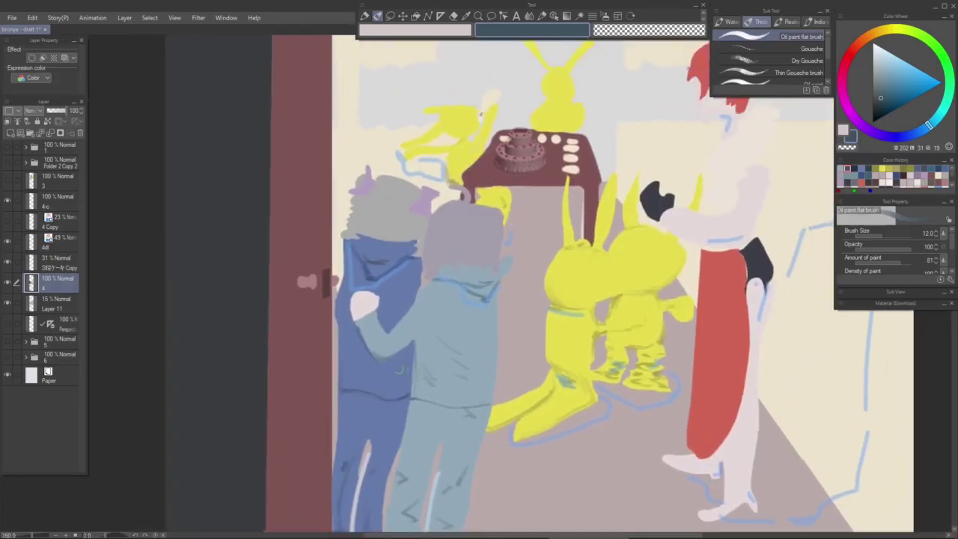
scroll(400, 369, up, 1)
scroll(389, 397, up, 2)
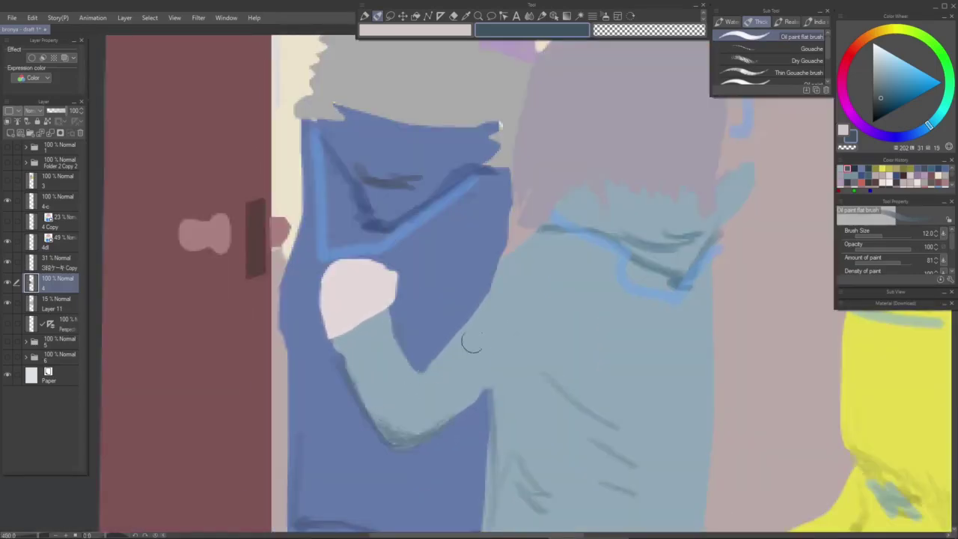
mouse_move(469, 396)
mouse_down()
mouse_move(493, 387)
mouse_move(498, 352)
mouse_move(496, 378)
mouse_move(496, 351)
mouse_move(496, 387)
mouse_up()
mouse_move(423, 376)
mouse_down()
mouse_move(359, 381)
mouse_move(408, 427)
mouse_move(494, 397)
mouse_move(498, 443)
mouse_move(489, 338)
mouse_move(462, 408)
mouse_up()
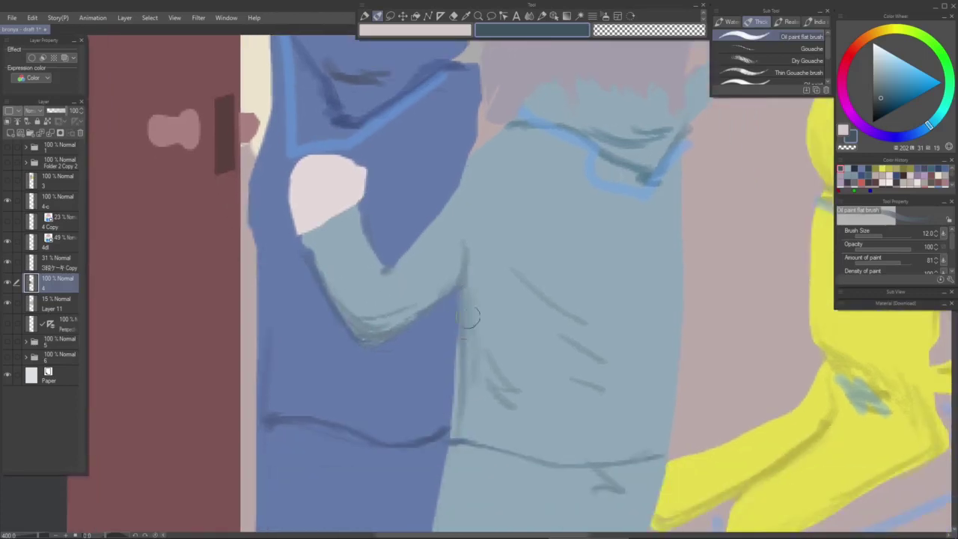
Step: Return to the dark navy and shade the blue figure's side where it meets the light-blue figure
alt+click(431, 374)
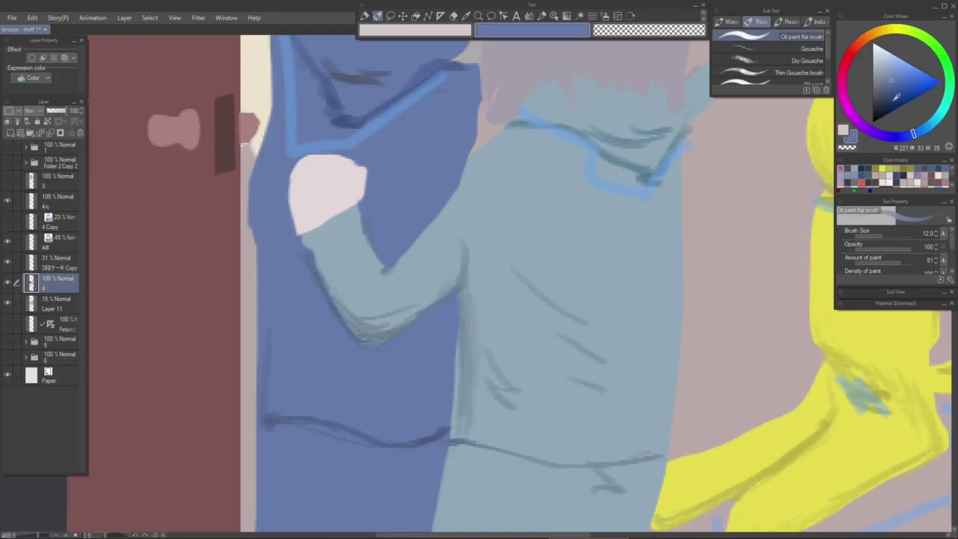
click(879, 105)
click(862, 168)
drag(455, 293, 444, 408)
drag(452, 374, 444, 430)
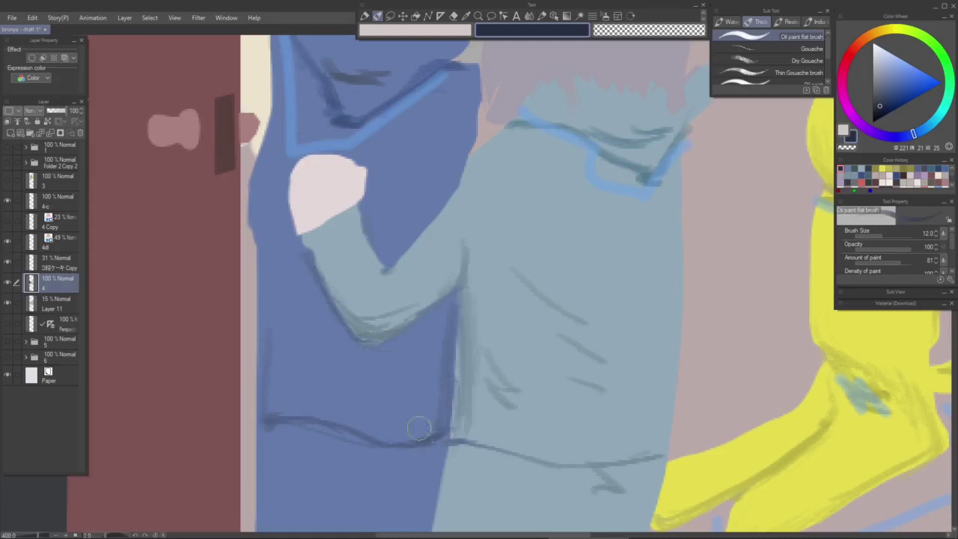
Step: Thicken the hem lines on both embracing figures with additional dark strokes
drag(273, 424, 366, 443)
mouse_move(284, 426)
mouse_down()
mouse_move(351, 446)
mouse_move(273, 431)
mouse_move(384, 448)
mouse_up()
mouse_move(454, 443)
mouse_down()
mouse_move(514, 464)
mouse_move(537, 467)
mouse_move(524, 457)
mouse_move(576, 468)
mouse_move(530, 455)
mouse_move(629, 472)
mouse_move(640, 369)
mouse_up()
Step: Paint dark vertical creases from the hems down towards the leg gap on both figures' trousers
drag(574, 406, 584, 371)
drag(361, 345, 341, 394)
drag(356, 341, 347, 437)
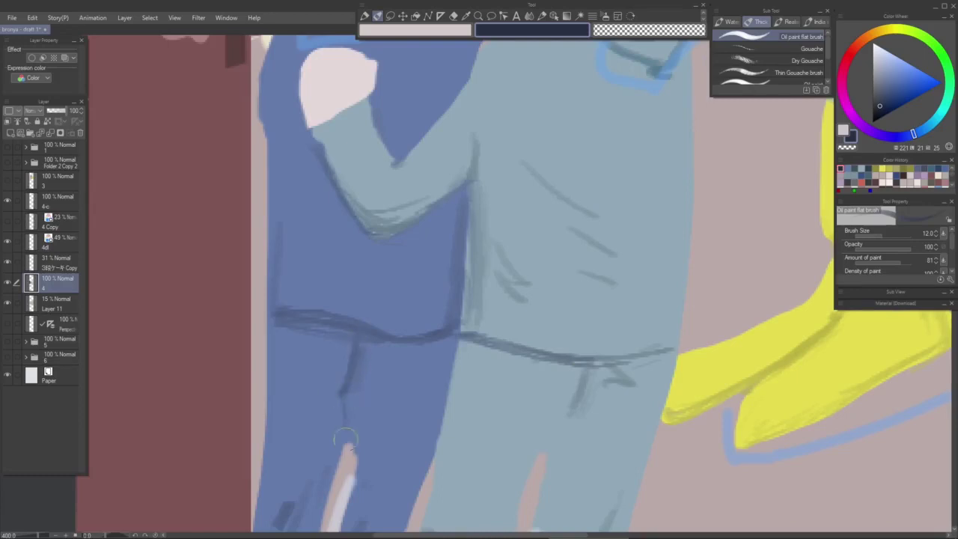
drag(358, 346, 349, 405)
mouse_move(589, 368)
mouse_down()
mouse_move(577, 424)
mouse_move(599, 327)
mouse_up()
scroll(596, 389, down, 2)
scroll(599, 327, down, 1)
drag(558, 355, 510, 452)
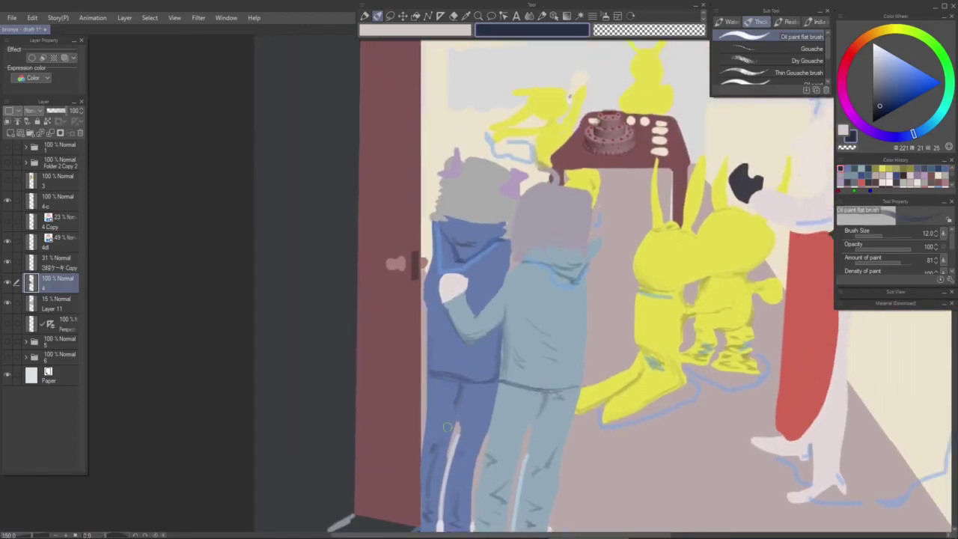
drag(522, 365, 457, 393)
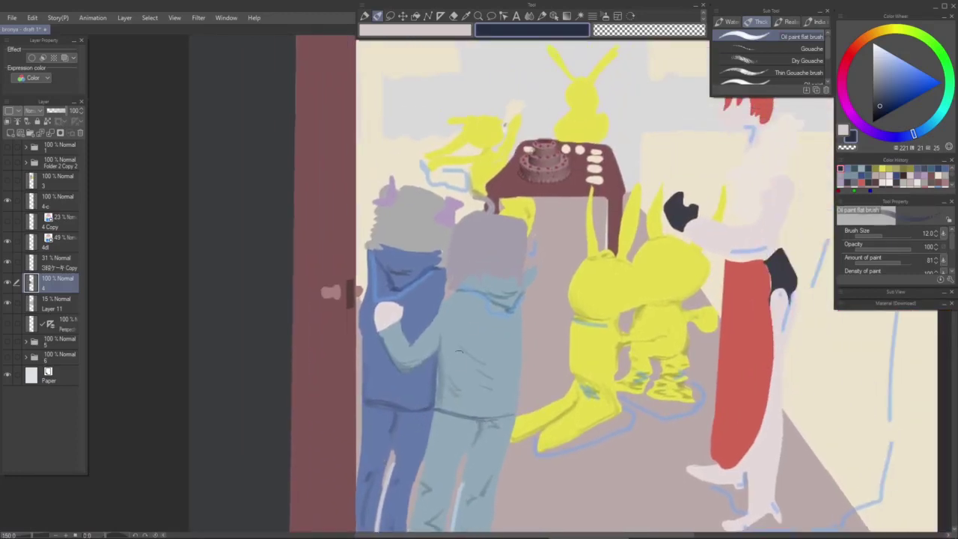
drag(328, 271, 367, 154)
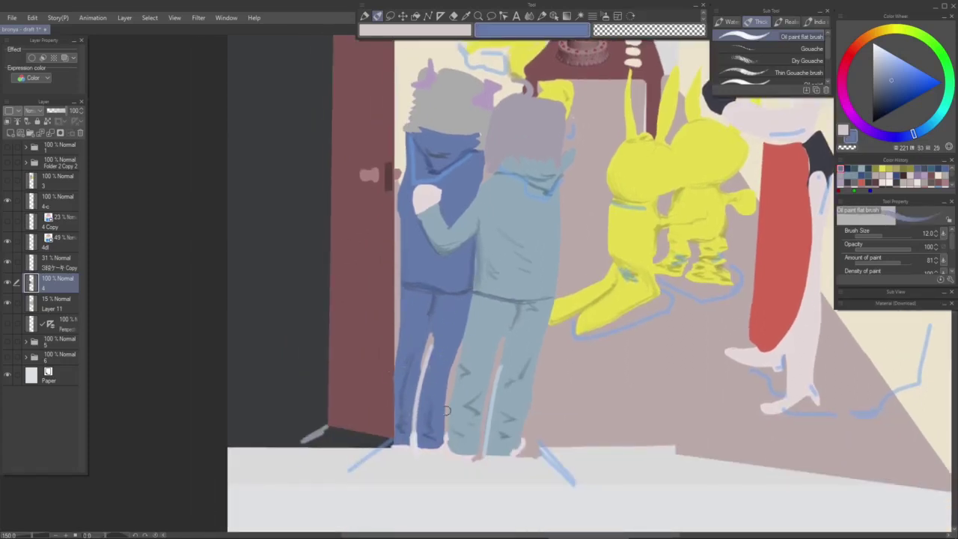
Step: Soften the light-blue figure's trouser creases with its sampled light blue, and retouch the blue figure's jacket with its own blue
alt+click(447, 411)
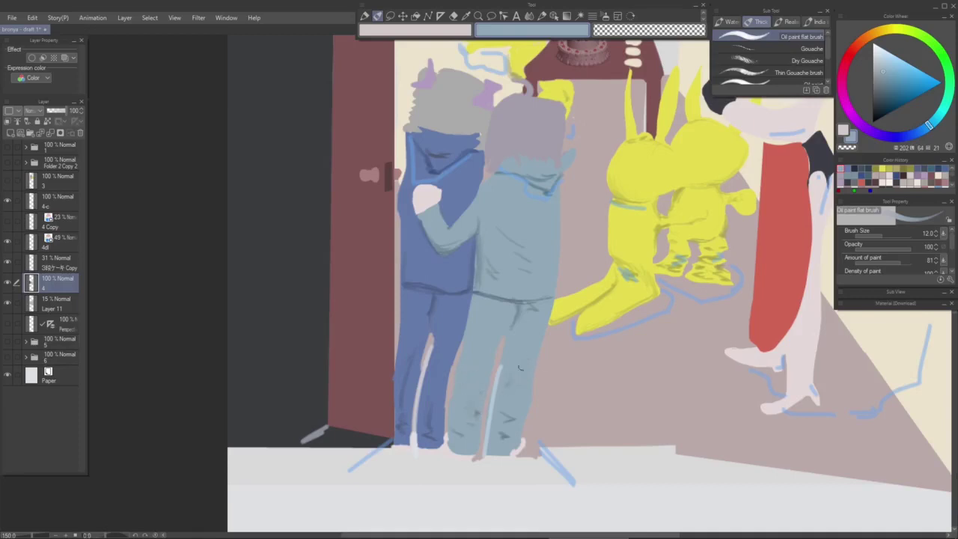
drag(510, 385, 489, 452)
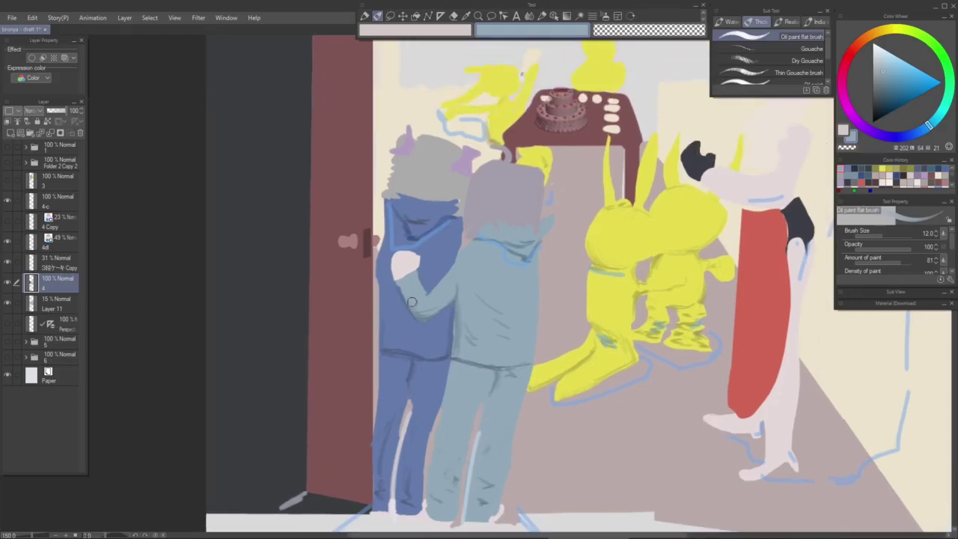
alt+click(389, 336)
drag(399, 351, 401, 380)
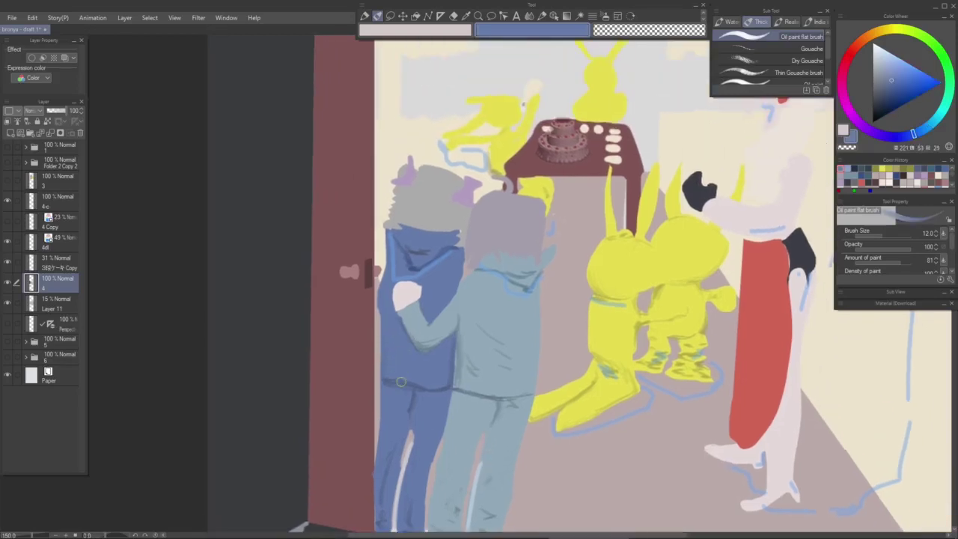
Step: Sample a slightly darker blue from the hem and shade the blue figure's outer arm and side beside the door
alt+click(404, 383)
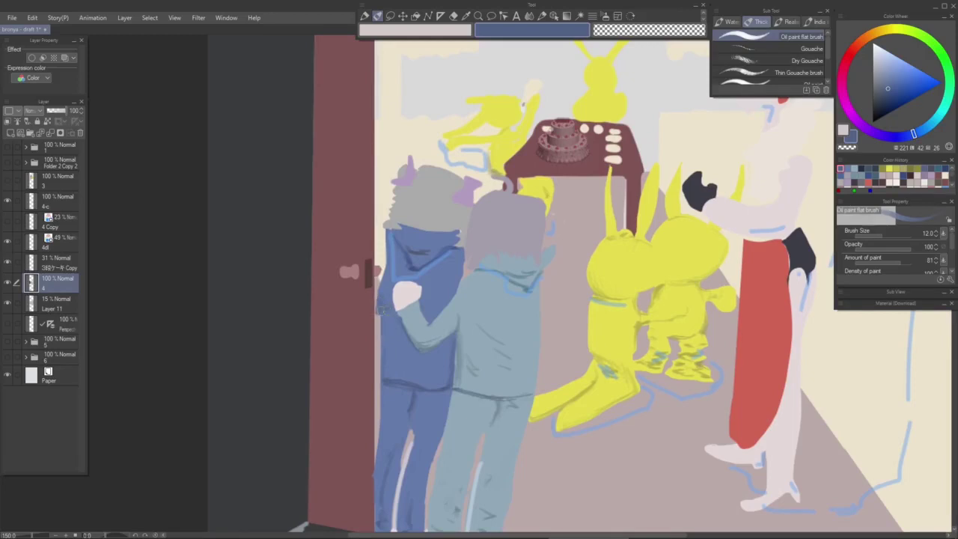
drag(382, 310, 380, 382)
scroll(431, 348, up, 1)
drag(431, 347, 422, 383)
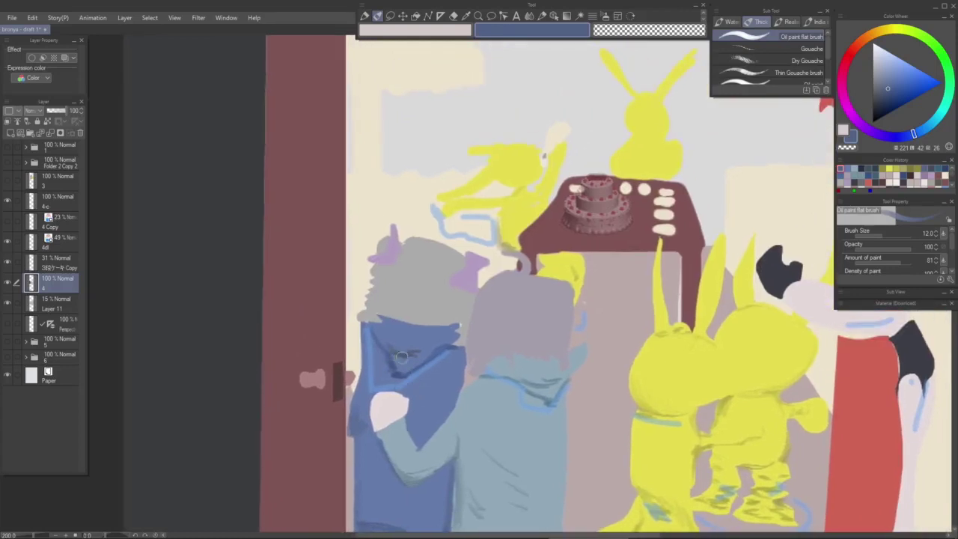
Step: Choose a dark navy and deepen the hood folds on the blue and light-blue figures
click(881, 101)
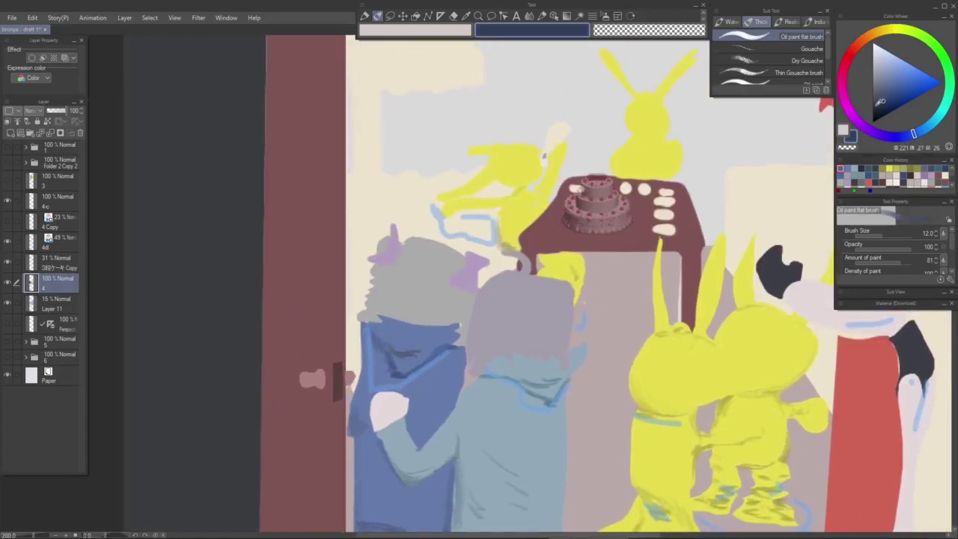
drag(372, 341, 385, 347)
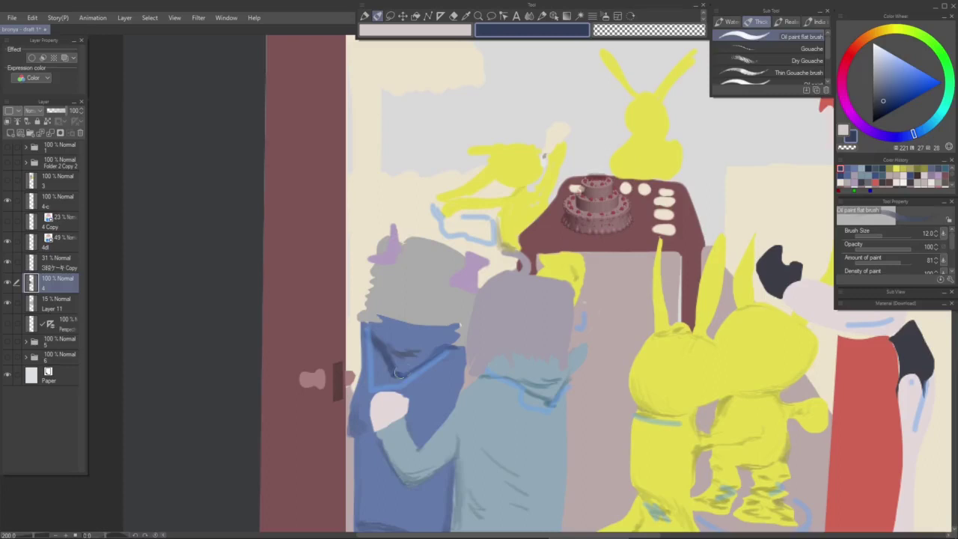
drag(485, 376, 533, 397)
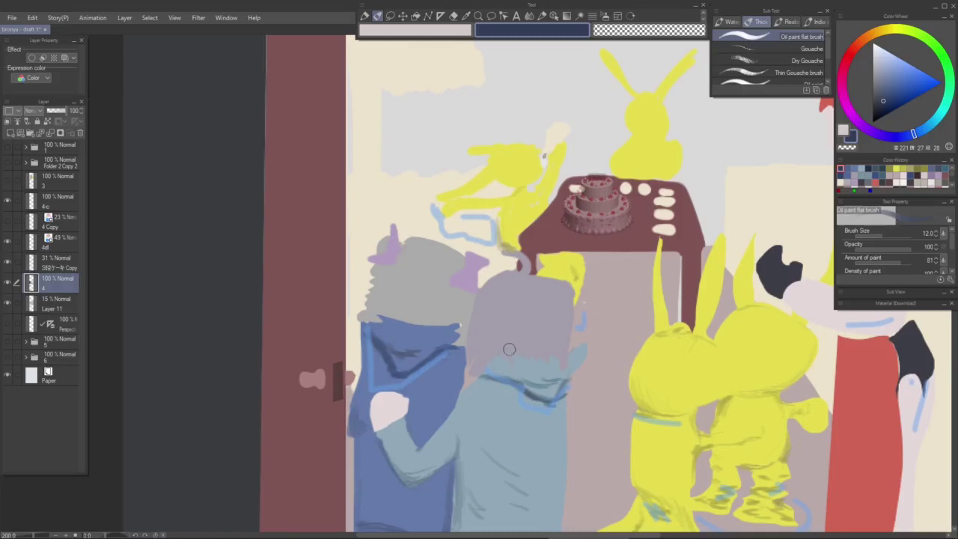
Step: Choose a dark purple and shade the jagged lower edge of the lavender hair above the light-blue hood with the oil paint flat brush
click(874, 132)
click(877, 96)
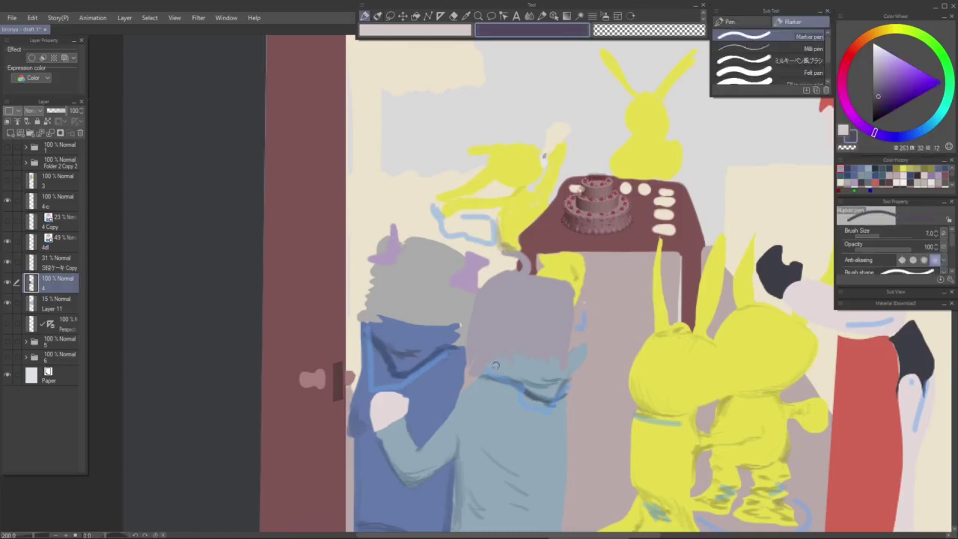
scroll(488, 362, up, 3)
mouse_move(493, 372)
mouse_down()
mouse_move(523, 368)
mouse_move(520, 346)
mouse_move(527, 360)
mouse_move(516, 365)
mouse_move(523, 368)
mouse_move(525, 345)
mouse_move(547, 360)
mouse_move(542, 350)
mouse_move(558, 361)
mouse_move(564, 348)
mouse_move(631, 376)
mouse_move(637, 351)
mouse_move(618, 372)
mouse_up()
mouse_move(529, 344)
mouse_down()
mouse_move(484, 363)
mouse_move(487, 354)
mouse_up()
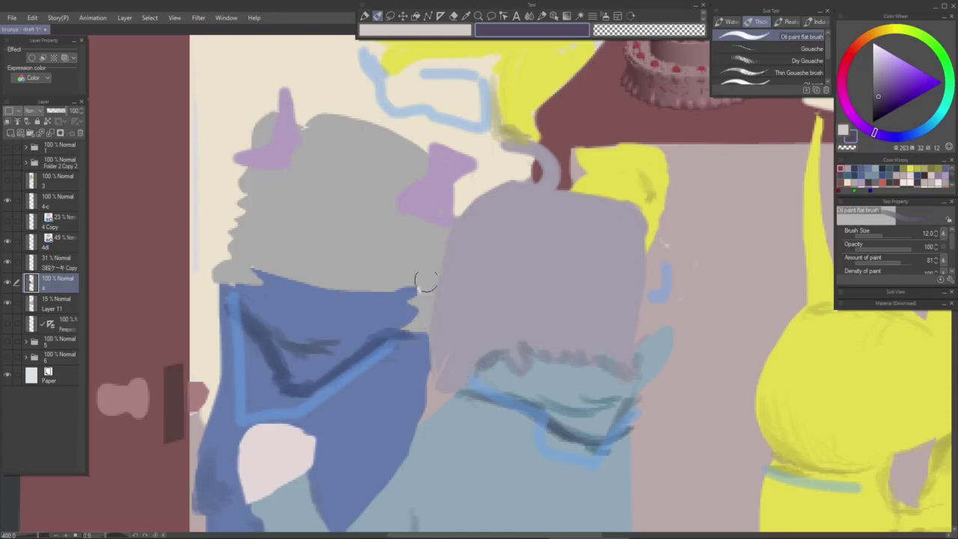
Step: Choose a dark reddish brown and shade the blue hood's upper edge directly beneath the grey hair
alt+click(509, 254)
click(880, 100)
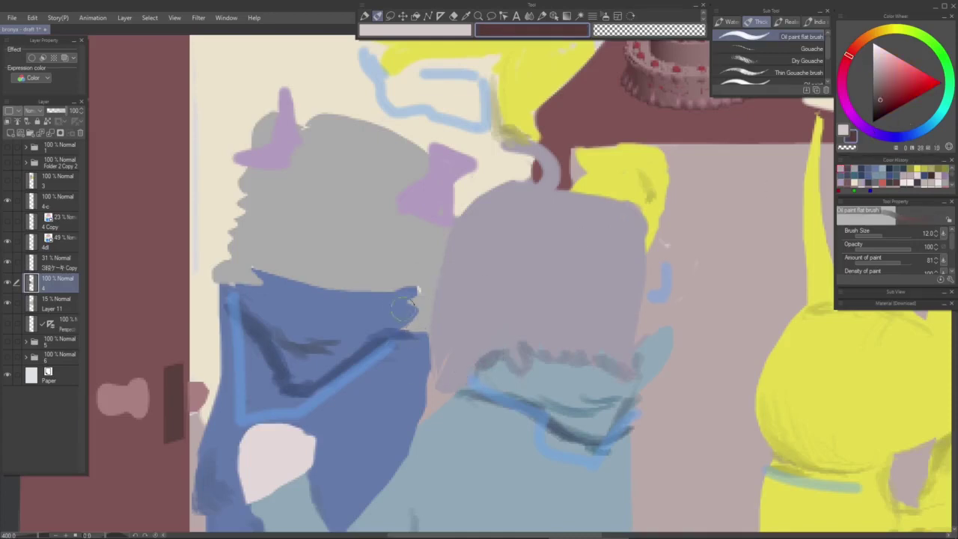
mouse_move(272, 269)
mouse_down()
mouse_move(262, 280)
mouse_move(287, 283)
mouse_move(262, 275)
mouse_move(233, 287)
mouse_move(404, 301)
mouse_move(406, 289)
mouse_move(398, 299)
mouse_move(418, 344)
mouse_move(398, 296)
mouse_up()
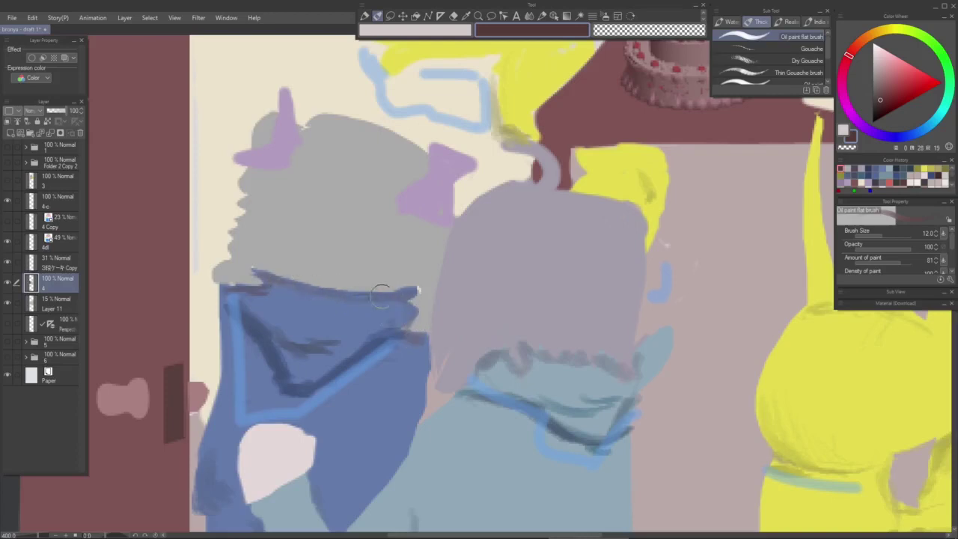
drag(325, 324, 303, 392)
Step: Sample the grey hair, darken the colour and paint wavy horizontal strand lines across that hair
alt+click(321, 299)
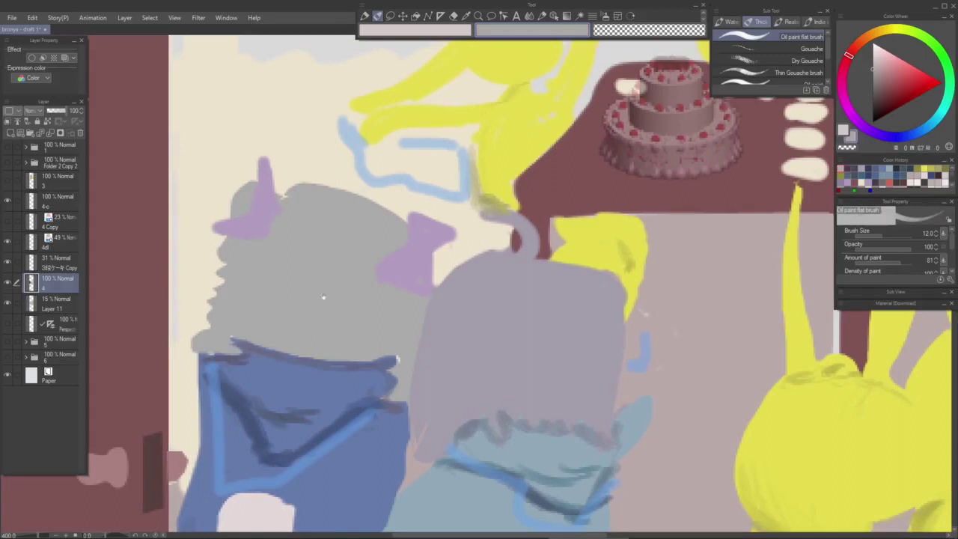
drag(323, 297, 303, 332)
drag(887, 93, 872, 104)
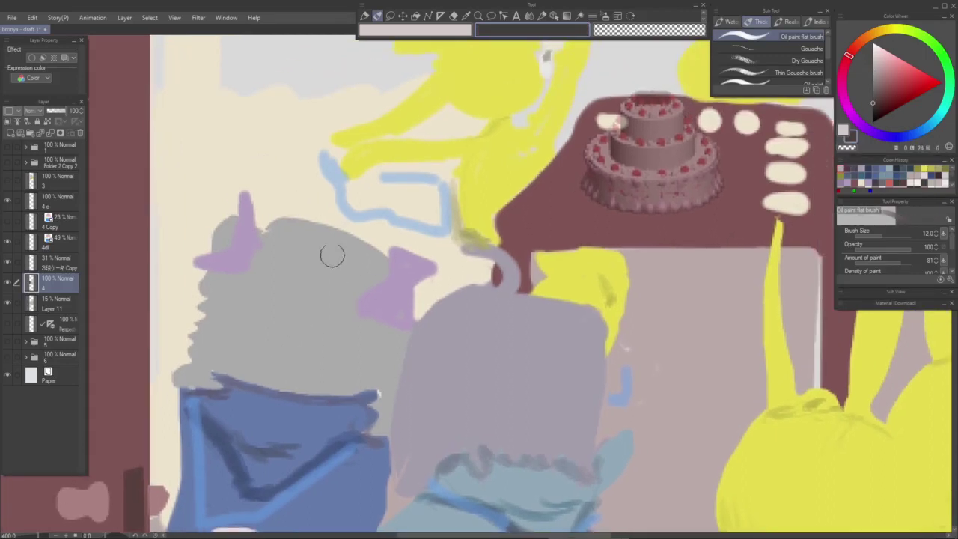
scroll(332, 255, up, 5)
drag(436, 221, 374, 349)
drag(359, 230, 357, 254)
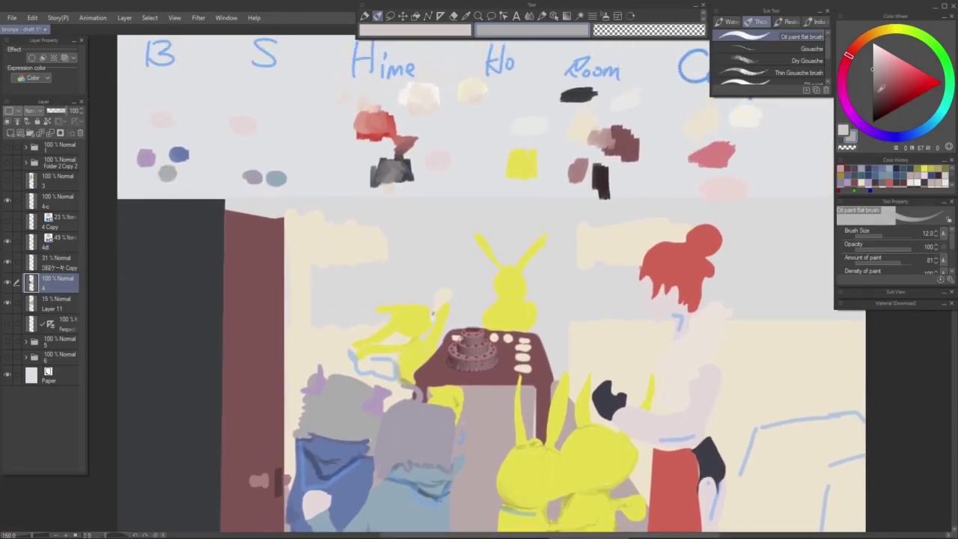
click(874, 95)
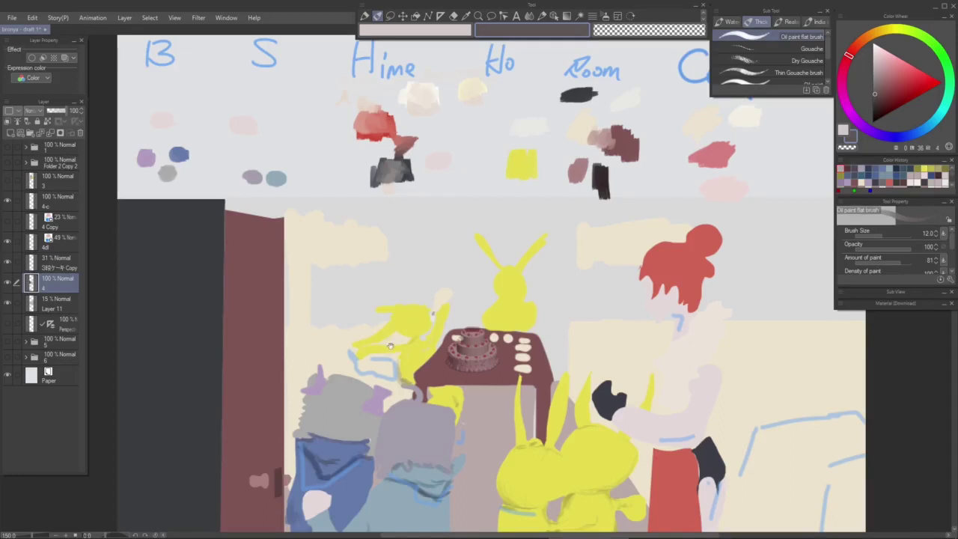
scroll(257, 460, down, 2)
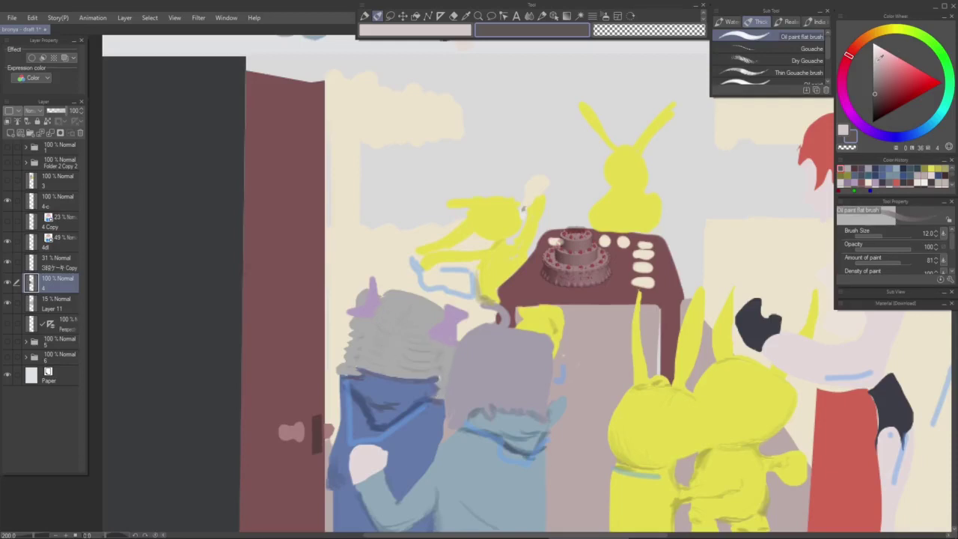
Step: Brush light-grey highlights on the crown of the grey hair and pale-lavender highlights on its two purple bows
click(874, 58)
drag(381, 312, 392, 305)
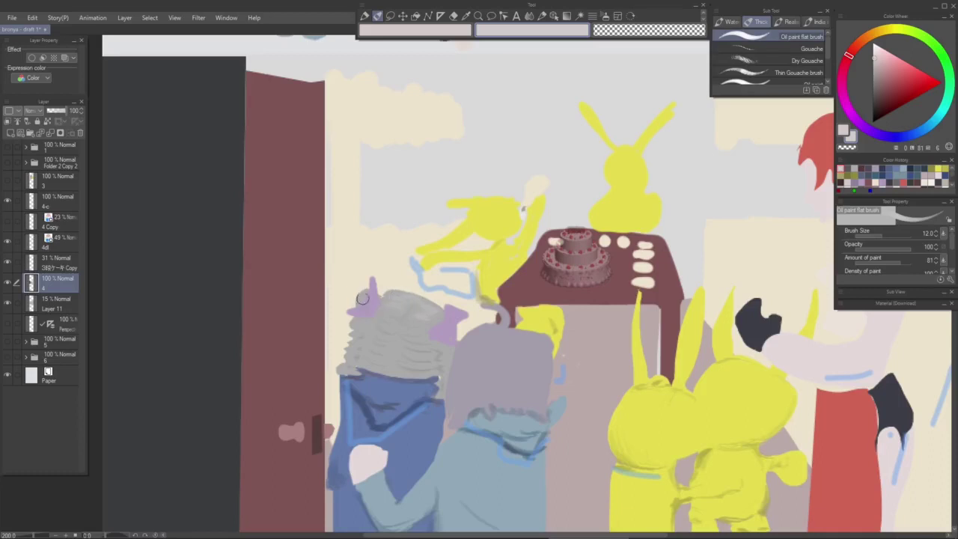
alt+click(452, 313)
click(877, 55)
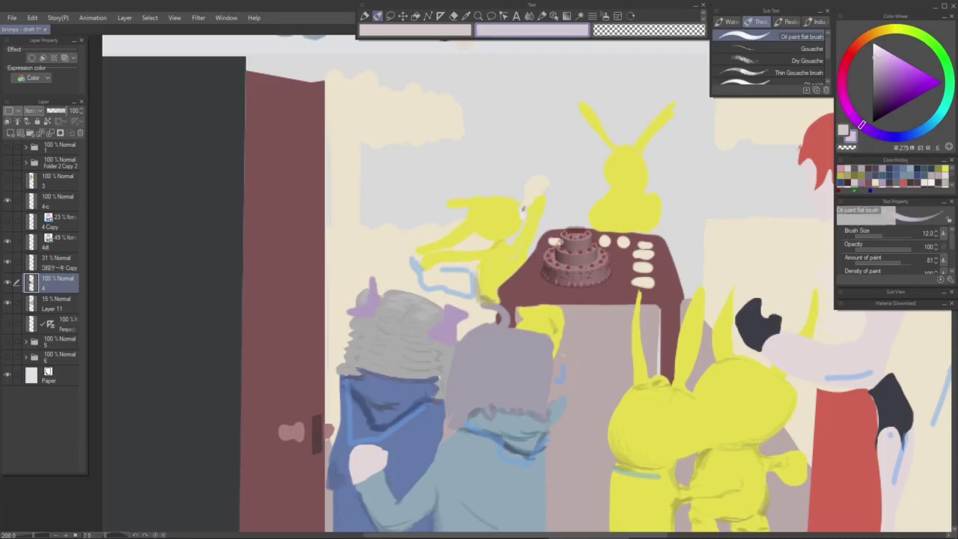
drag(447, 307, 457, 310)
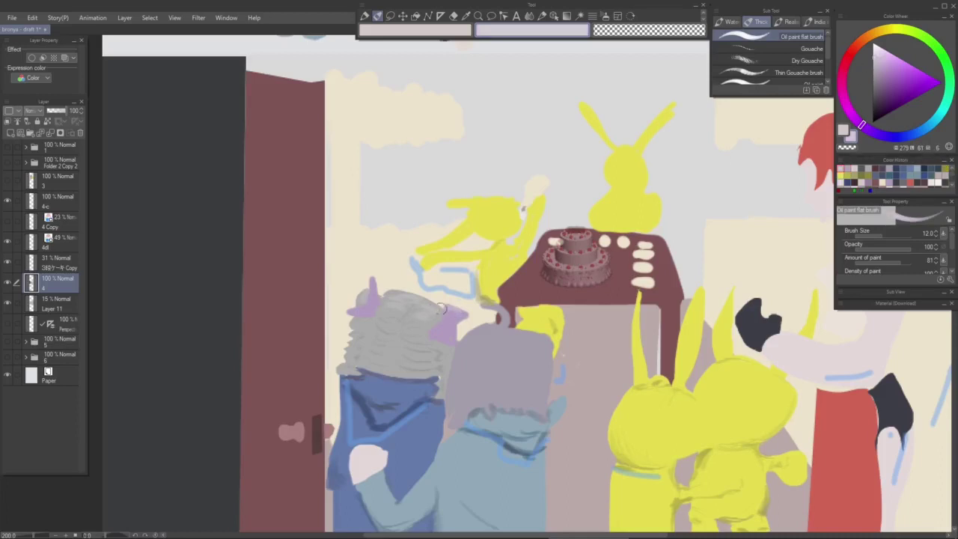
drag(372, 277, 369, 285)
drag(354, 318, 360, 310)
mouse_move(445, 309)
mouse_down()
mouse_move(447, 320)
mouse_move(459, 319)
mouse_move(454, 307)
mouse_move(442, 322)
mouse_up()
Step: Sample the bow purple, darken it and shade the inner folds of both purple bows
alt+click(445, 329)
click(882, 92)
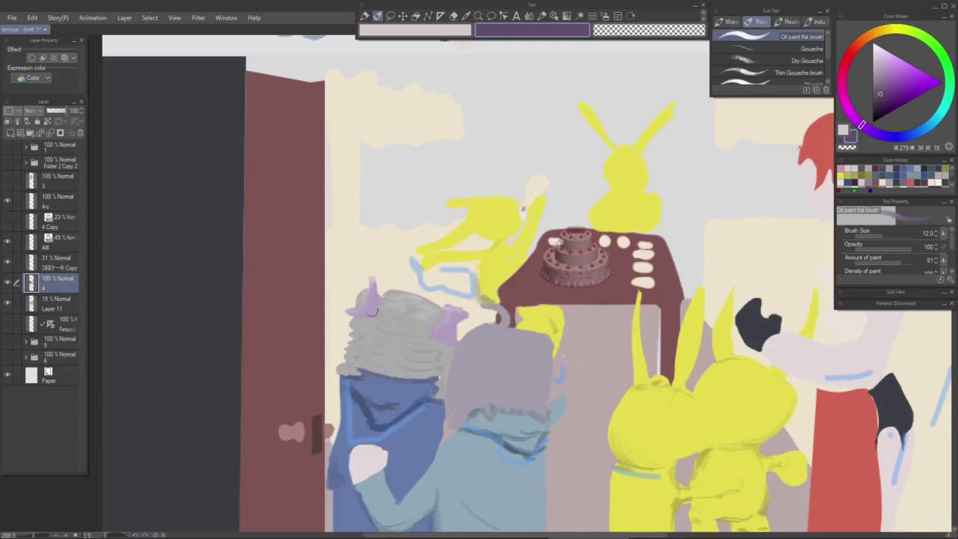
drag(374, 304, 376, 302)
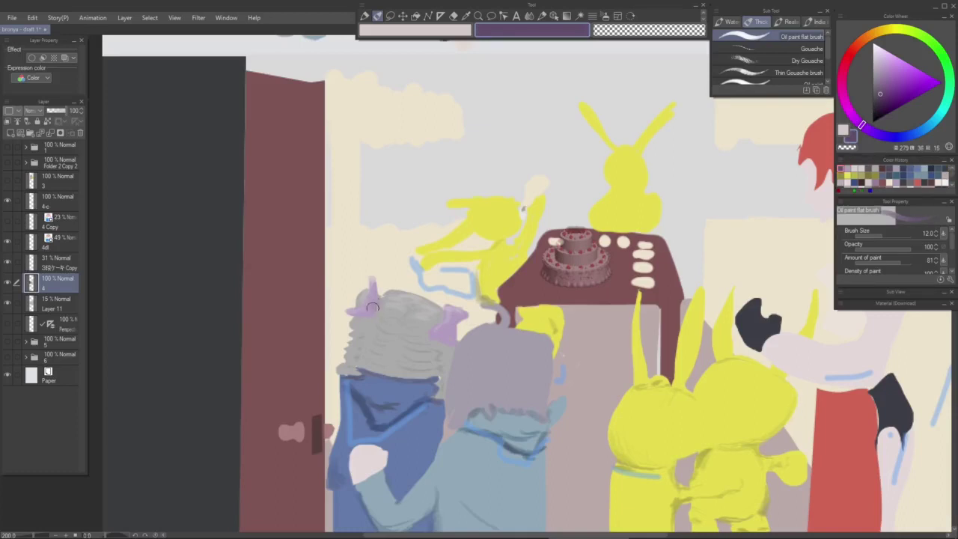
drag(452, 327, 452, 329)
Step: Brush pale-lavender highlights on the lavender hair's curl and crown, and change the colour to a dark purple
drag(458, 383, 404, 356)
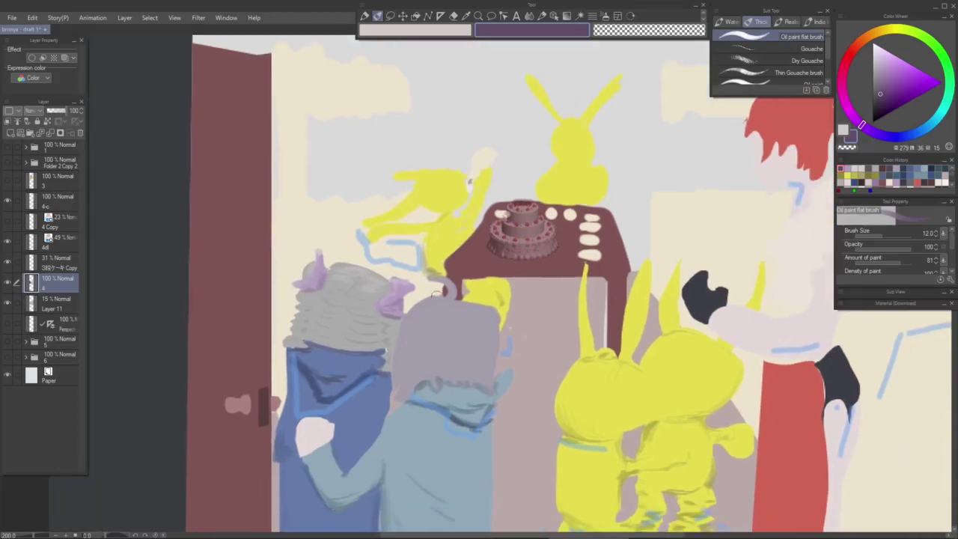
alt+click(456, 344)
click(875, 56)
mouse_move(438, 288)
mouse_down()
mouse_move(433, 278)
mouse_move(434, 297)
mouse_up()
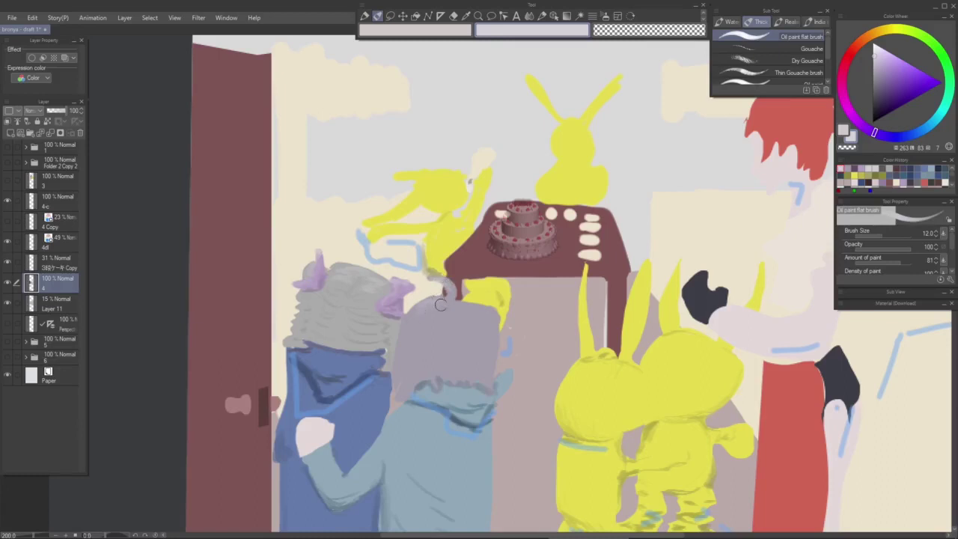
drag(455, 303, 430, 312)
alt+click(430, 322)
drag(906, 97, 880, 97)
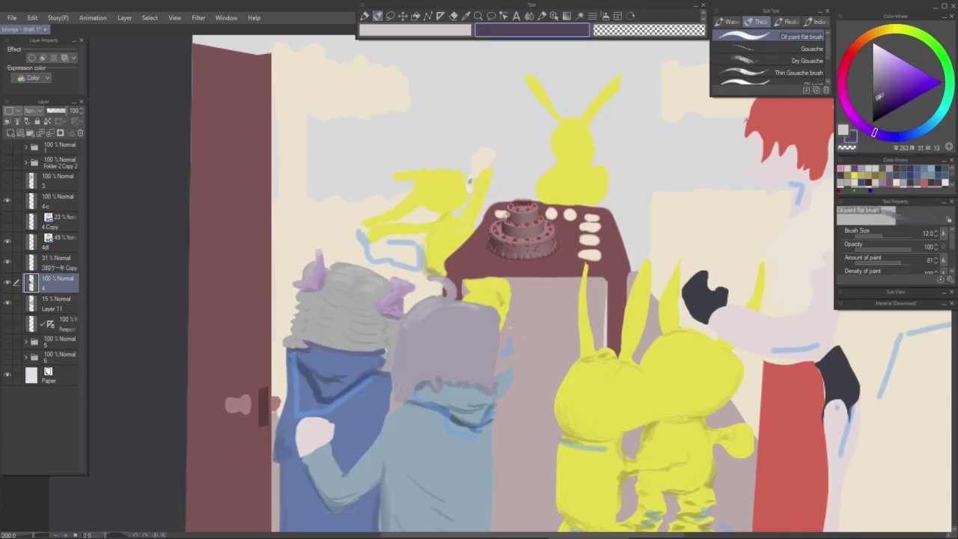
Step: Paint thin dark-purple vertical strands through the lavender hair down to its tips
mouse_move(421, 340)
mouse_down()
mouse_move(411, 362)
mouse_move(416, 326)
mouse_move(408, 388)
mouse_up()
mouse_move(440, 360)
mouse_down()
mouse_move(434, 374)
mouse_move(444, 376)
mouse_up()
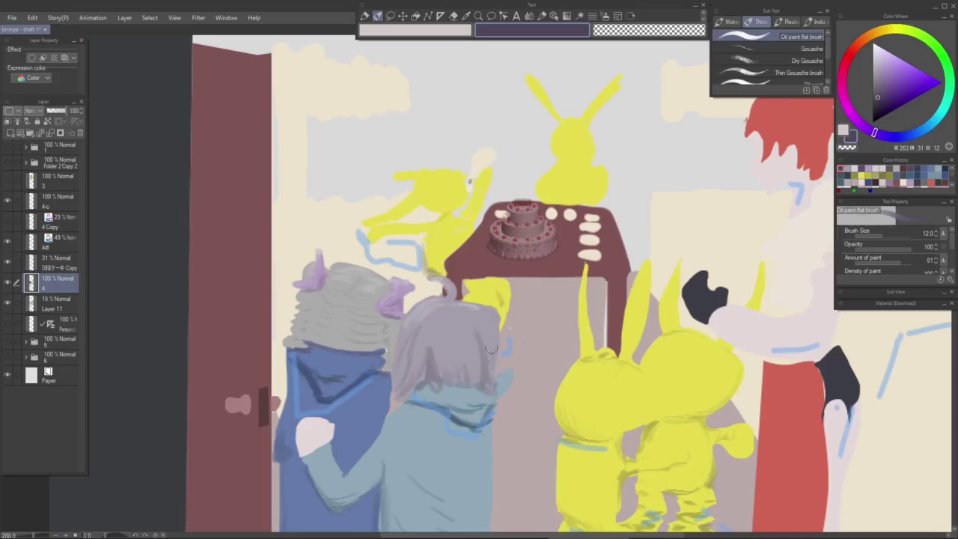
mouse_move(475, 347)
mouse_down()
mouse_move(475, 372)
mouse_move(458, 387)
mouse_up()
mouse_move(428, 351)
mouse_down()
mouse_move(407, 392)
mouse_move(419, 341)
mouse_move(431, 352)
mouse_move(431, 397)
mouse_move(421, 342)
mouse_move(411, 380)
mouse_up()
drag(403, 356, 399, 398)
drag(396, 366, 393, 403)
mouse_move(499, 329)
mouse_down()
mouse_move(503, 380)
mouse_move(495, 374)
mouse_up()
drag(455, 334, 452, 367)
mouse_move(447, 337)
mouse_down()
mouse_move(443, 369)
mouse_move(434, 359)
mouse_up()
drag(422, 334, 413, 394)
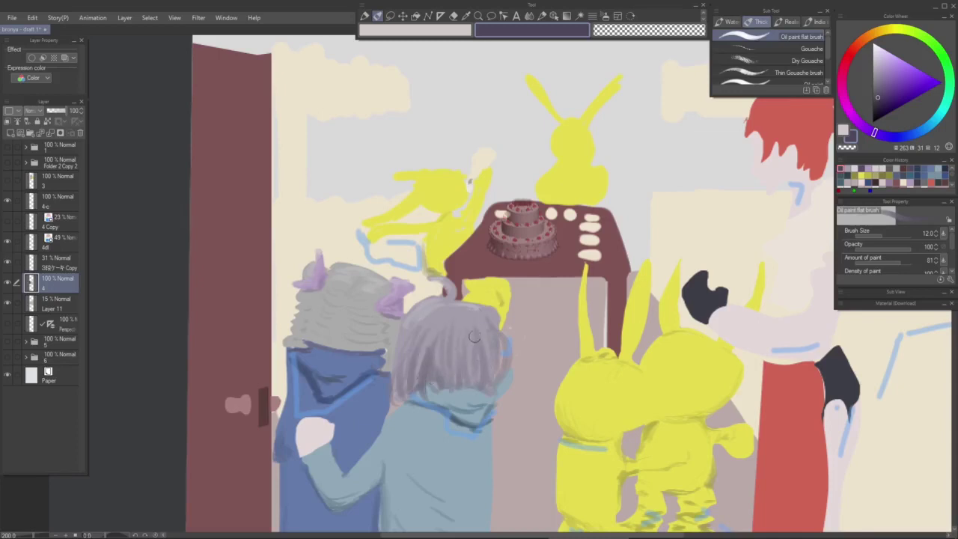
drag(458, 351, 434, 369)
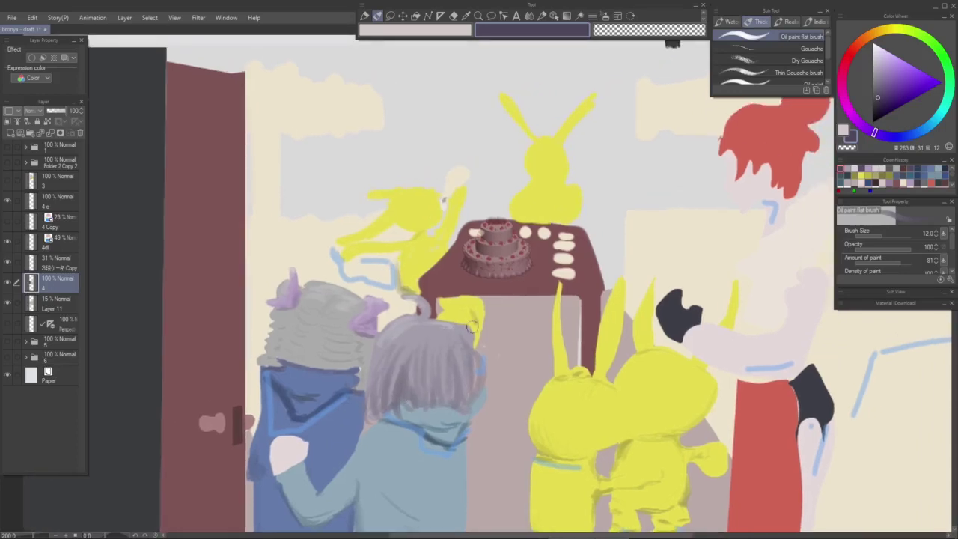
Step: Undo the last thin hair strands and try a few new dark strands down the lavender hair
key(ctrl+z)
key(ctrl+z)
key(ctrl+z)
key(ctrl+z)
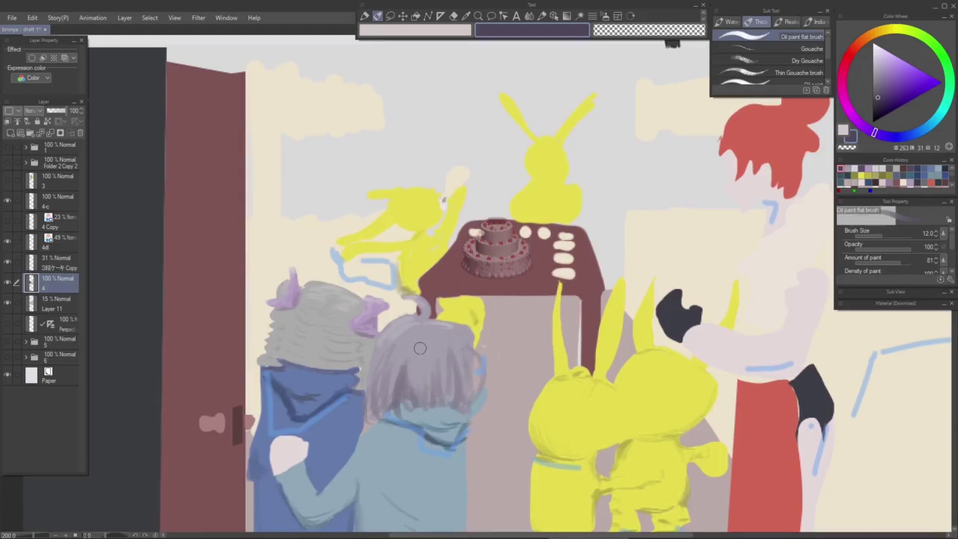
drag(421, 351, 427, 410)
drag(458, 349, 458, 407)
mouse_move(410, 351)
mouse_down()
mouse_move(404, 400)
mouse_move(404, 383)
mouse_move(381, 404)
mouse_up()
key(ctrl+z)
Step: Set the brush size to 20, undo the remaining thin strands and repaint the lavender hair with broader dark strands, sampling its lavender to soften them
key(])
key(])
key(])
mouse_move(399, 364)
mouse_down()
mouse_move(390, 407)
mouse_move(408, 412)
mouse_up()
key(ctrl+z)
key(ctrl+z)
key(ctrl+z)
drag(393, 352, 376, 409)
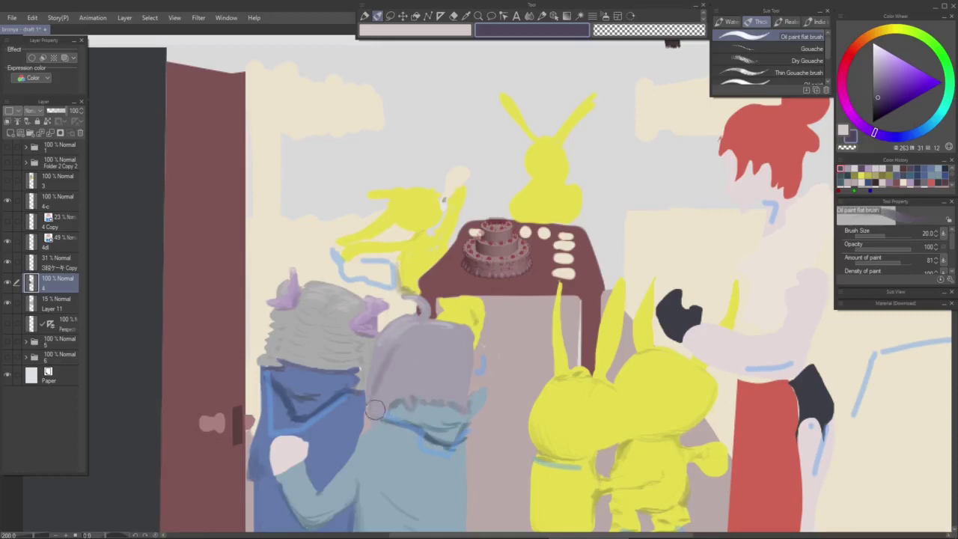
drag(389, 362, 383, 413)
mouse_move(466, 355)
mouse_down()
mouse_move(454, 417)
mouse_move(479, 364)
mouse_move(470, 354)
mouse_move(463, 399)
mouse_move(468, 346)
mouse_move(475, 394)
mouse_move(463, 333)
mouse_move(448, 406)
mouse_move(432, 356)
mouse_move(411, 366)
mouse_move(408, 355)
mouse_move(402, 398)
mouse_move(422, 377)
mouse_move(417, 366)
mouse_move(433, 405)
mouse_move(435, 378)
mouse_move(452, 388)
mouse_move(439, 412)
mouse_move(435, 357)
mouse_up()
alt+click(432, 355)
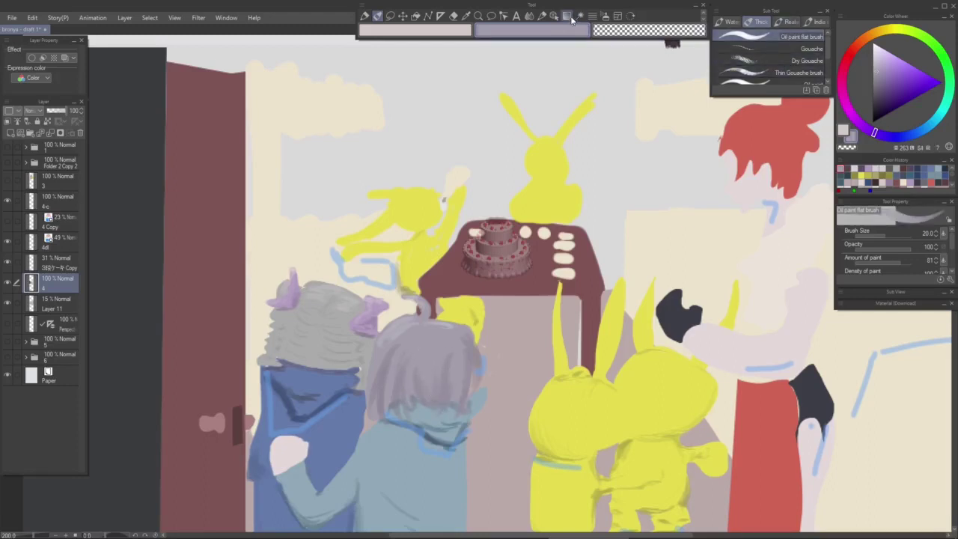
click(568, 17)
click(604, 17)
click(529, 16)
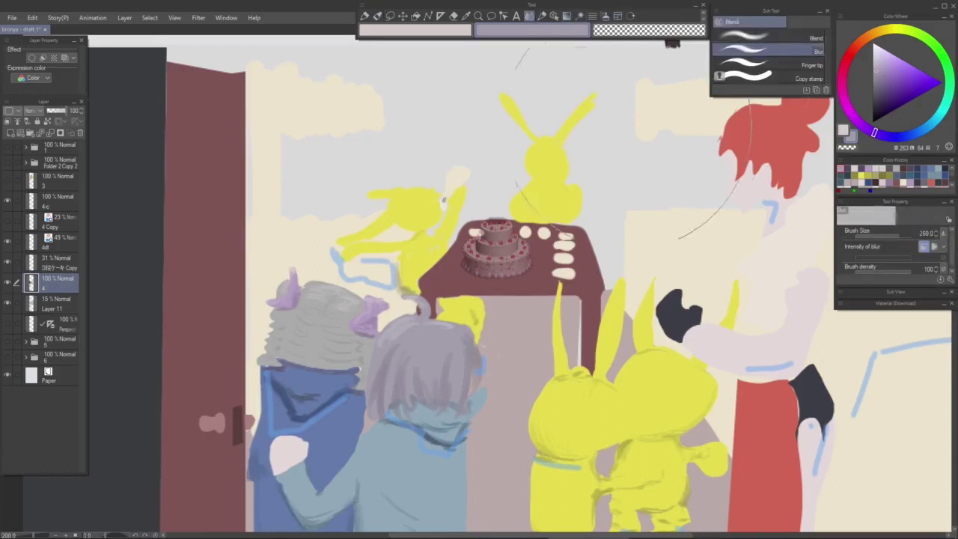
Step: Blend the strands of the lavender hair using the Soothing watercolor brush at size 17
click(378, 15)
click(377, 17)
click(733, 23)
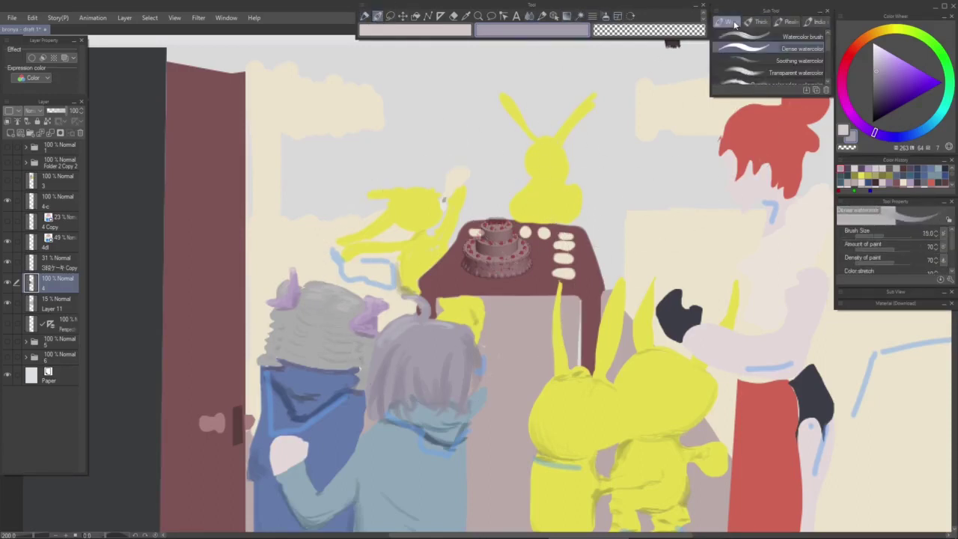
click(780, 60)
key([)
key([)
key([)
key([)
key([)
key([)
key([)
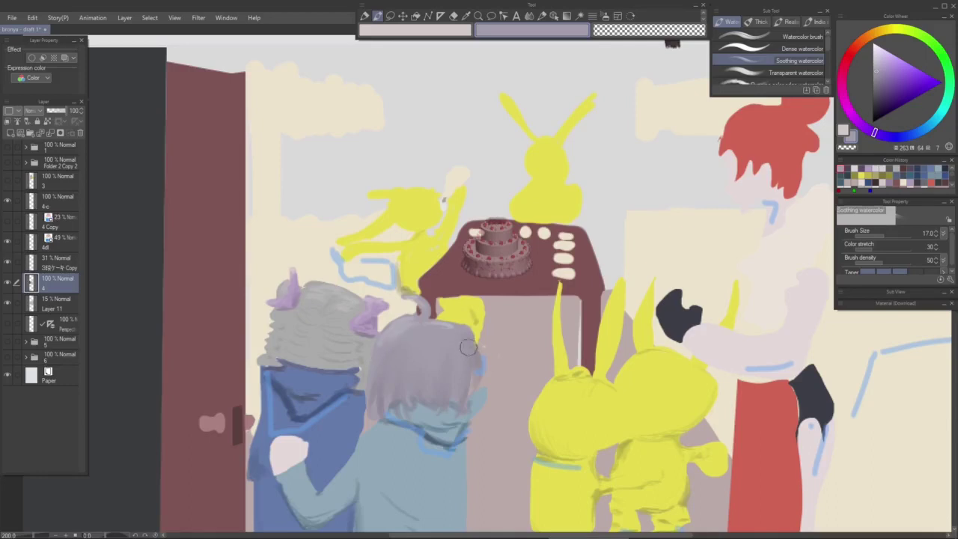
Step: Sample the standing figure's red hair and touch up its ragged edges and lower tips with the Marker pen at size 7
key(p)
scroll(535, 304, down, 3)
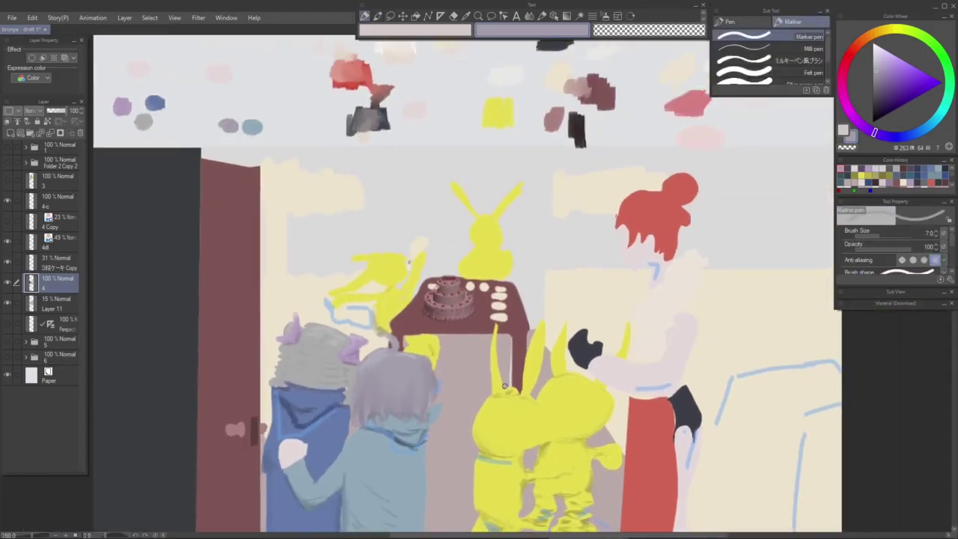
drag(552, 356, 533, 211)
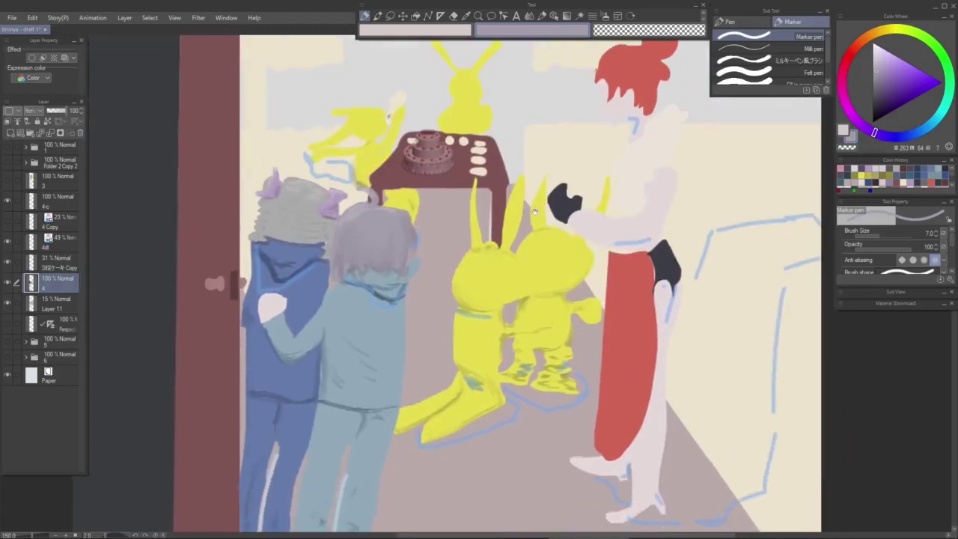
drag(524, 320, 493, 269)
drag(181, 211, 110, 257)
drag(532, 287, 477, 315)
scroll(463, 197, up, 1)
drag(463, 197, 438, 395)
alt+click(469, 265)
drag(541, 271, 565, 291)
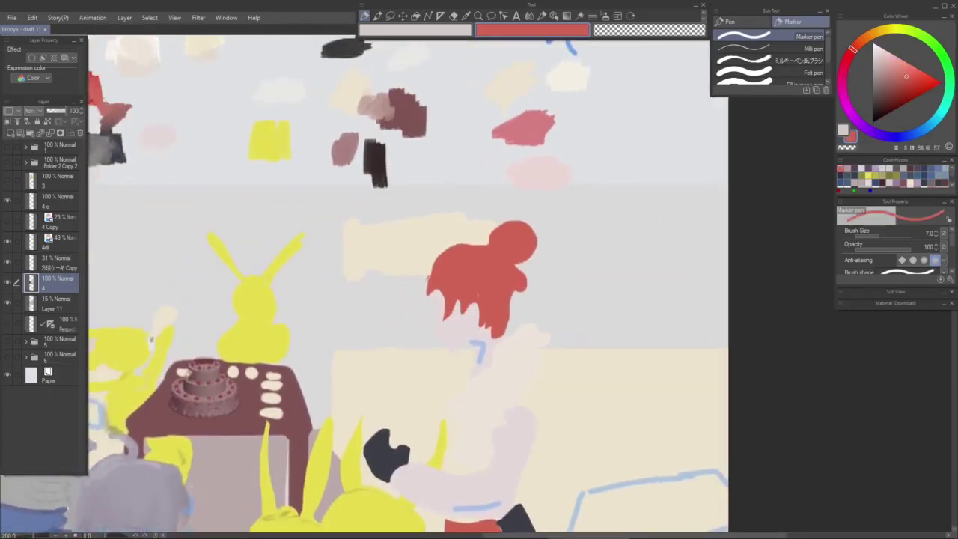
alt+click(419, 285)
drag(421, 285, 422, 280)
alt+click(437, 282)
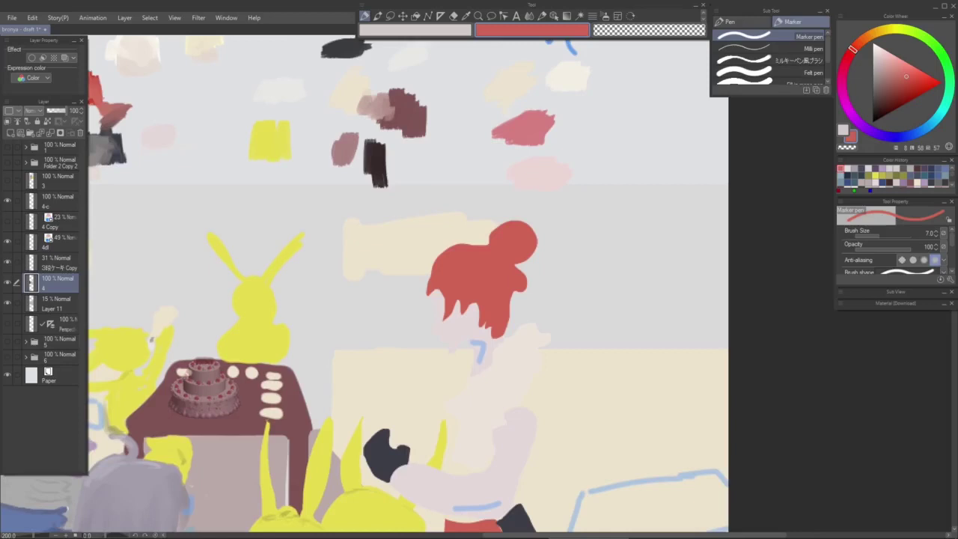
Step: Shade the bun's edge and the nape lock in a muted dark red from the Hime swatches, using the Oil paint flat brush at size 20
key(b)
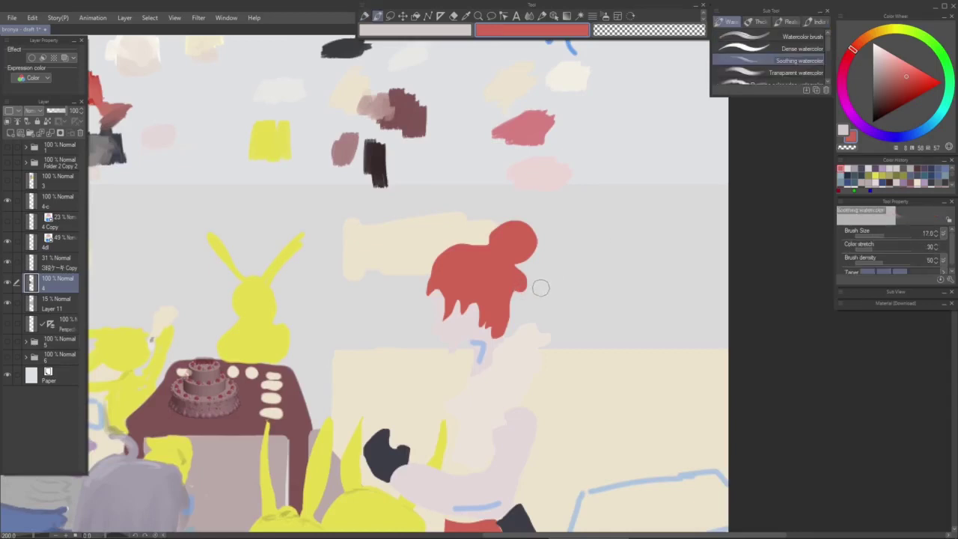
click(758, 22)
key(p)
key(p)
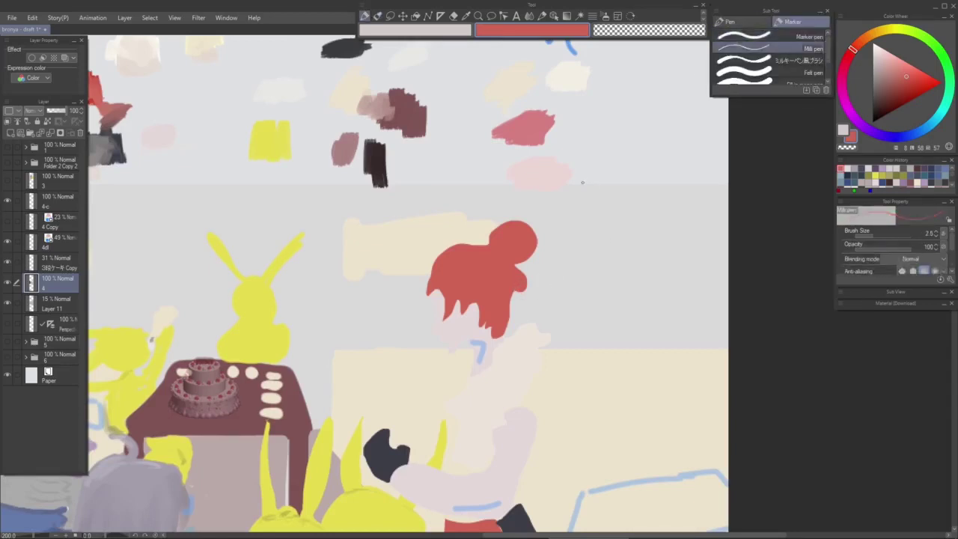
key(b)
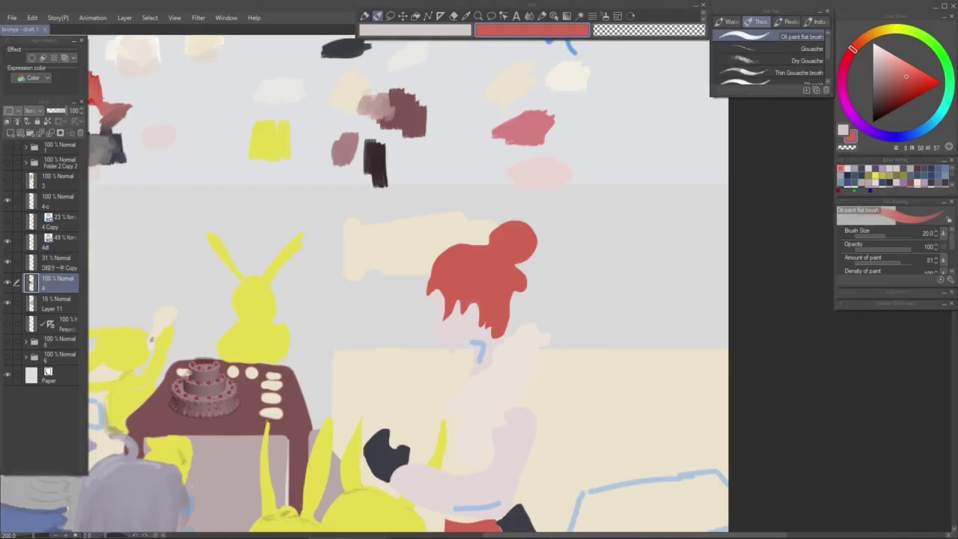
mouse_move(547, 282)
mouse_down()
mouse_move(543, 293)
mouse_move(538, 270)
mouse_up()
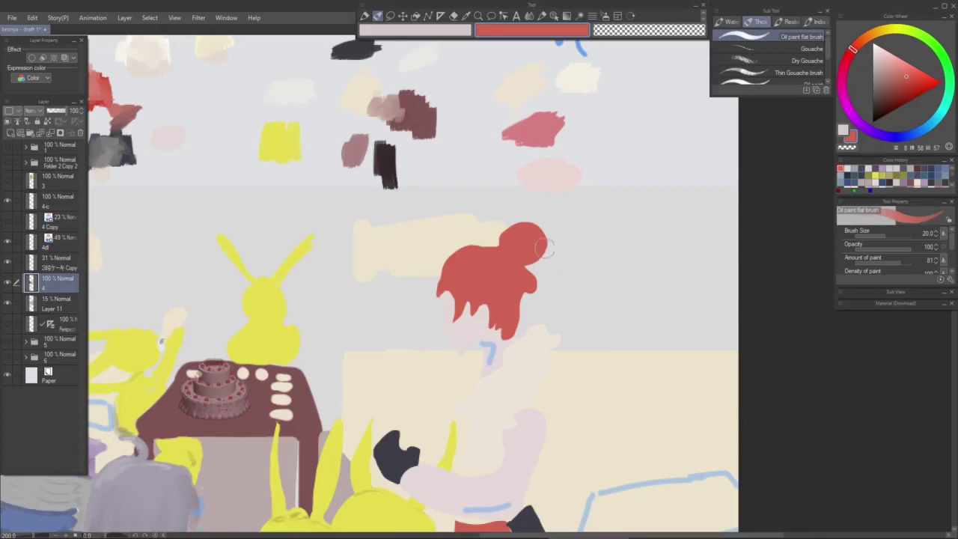
drag(520, 244, 546, 271)
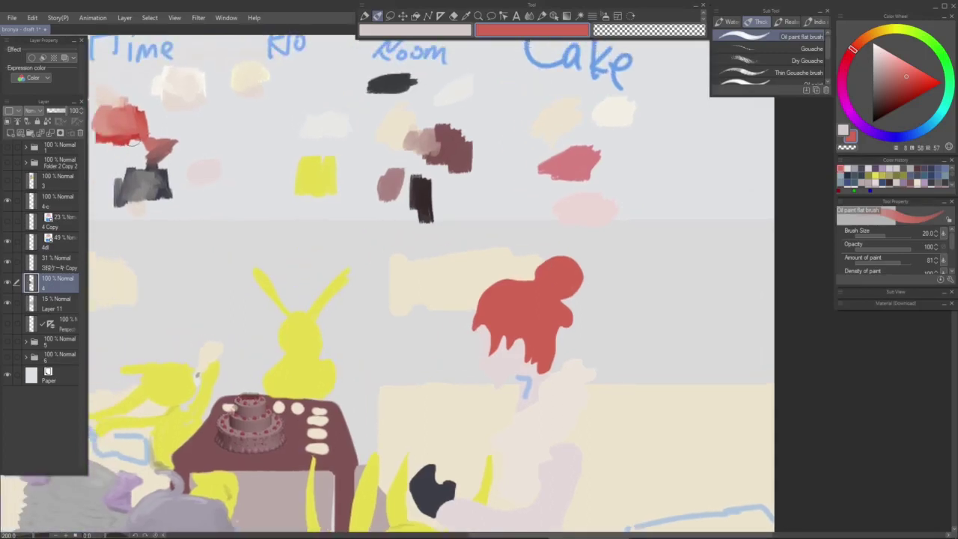
alt+click(152, 151)
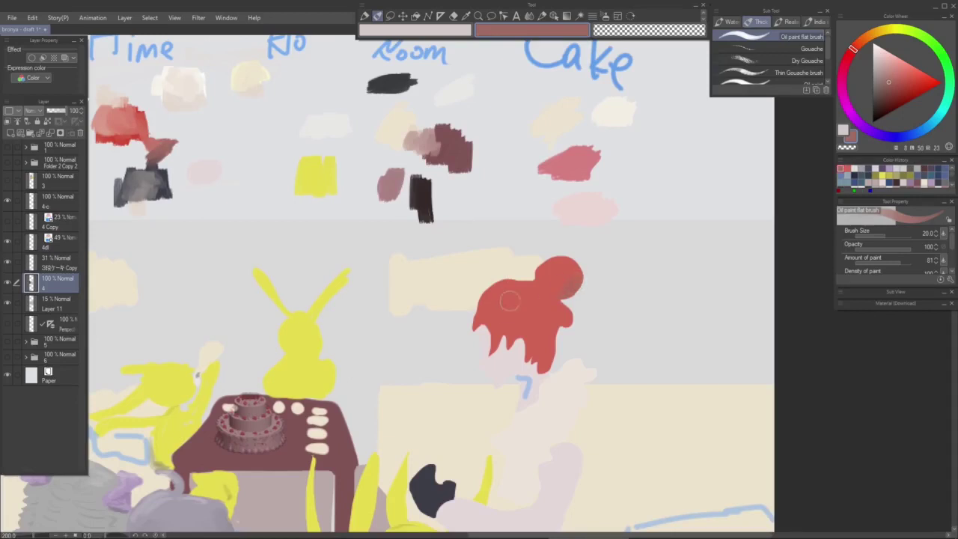
mouse_move(565, 321)
mouse_down()
mouse_move(545, 360)
mouse_move(555, 357)
mouse_move(536, 375)
mouse_move(530, 364)
mouse_move(562, 370)
mouse_move(573, 352)
mouse_up()
drag(527, 321, 547, 337)
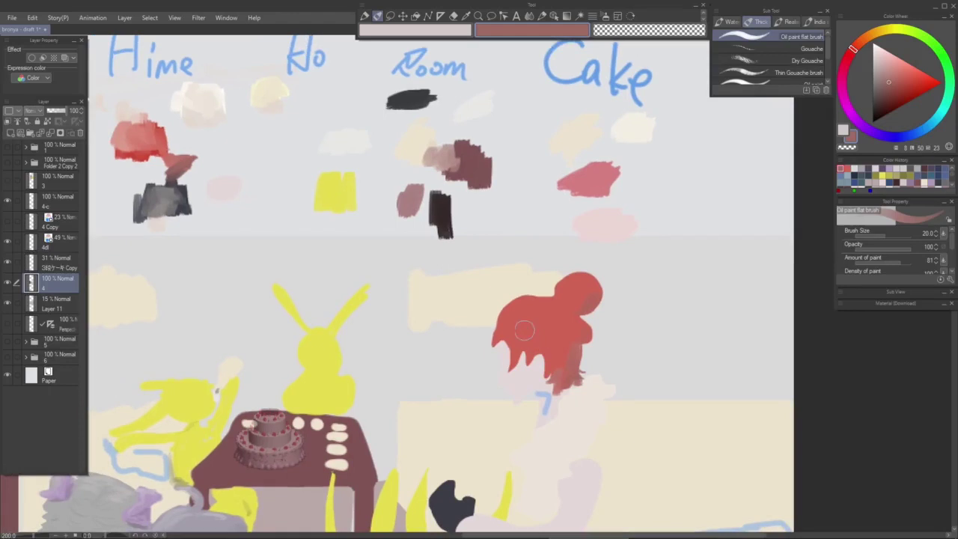
Step: Paint lighter pinkish-red highlights along the crown, bun and front edge of the red hair
alt+click(516, 328)
click(888, 71)
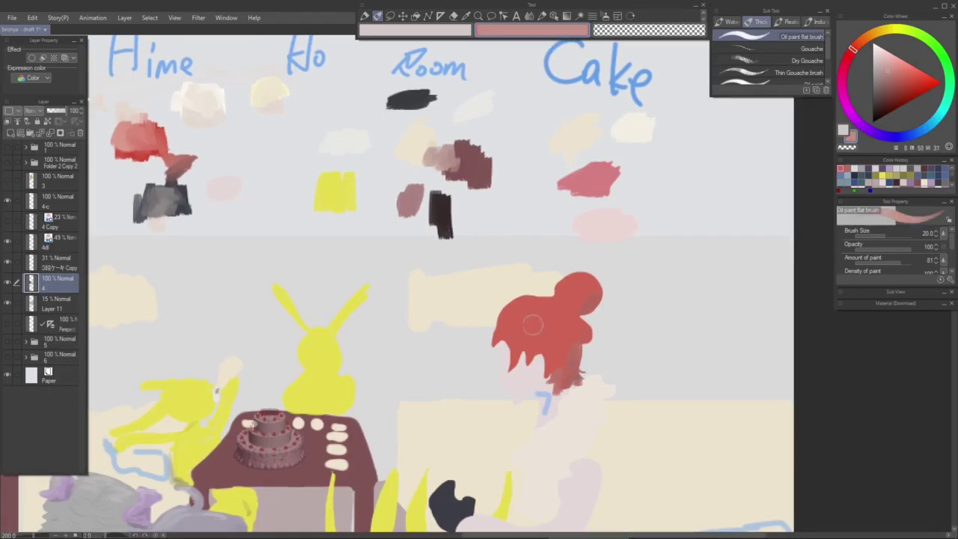
drag(524, 307, 519, 322)
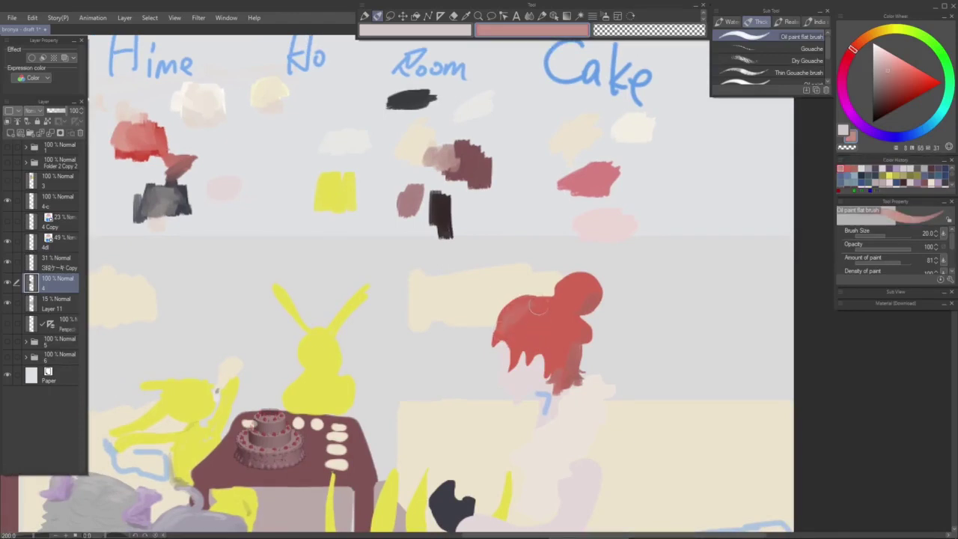
mouse_move(565, 278)
mouse_down()
mouse_move(574, 293)
mouse_move(578, 282)
mouse_up()
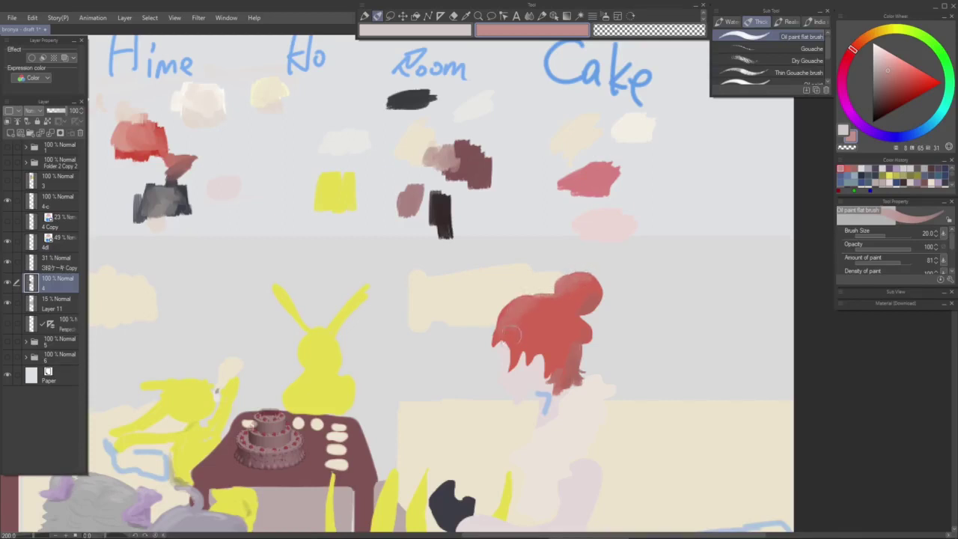
mouse_move(497, 330)
mouse_down()
mouse_move(500, 312)
mouse_move(492, 351)
mouse_up()
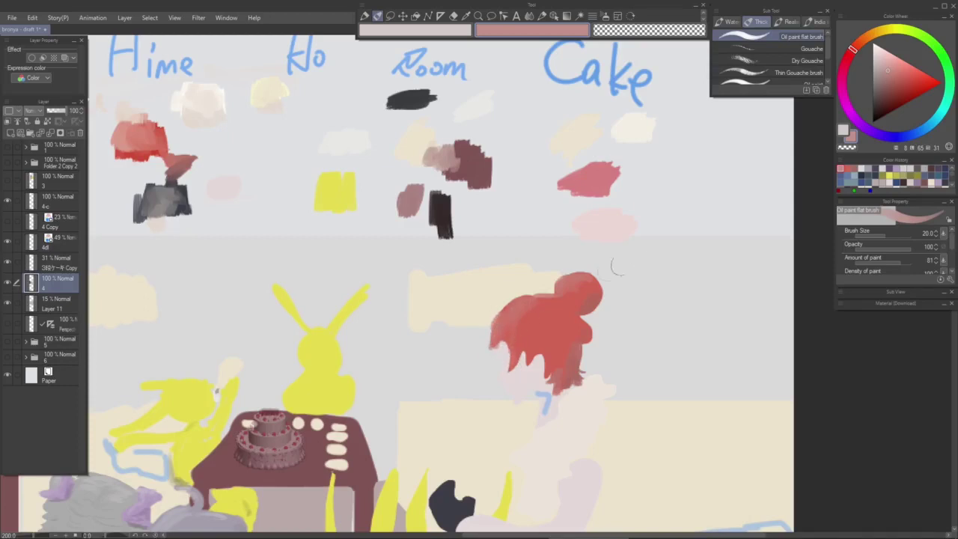
Step: Draw fine strands at the fringe tips and nape of the red hair with the Milli pen at size 2.5, matching its light and dark reds
key(p)
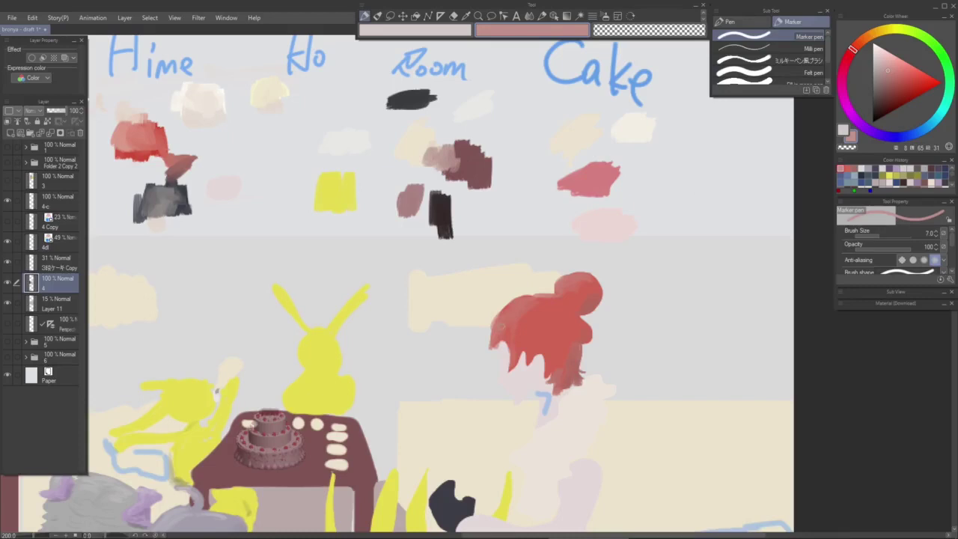
key(period)
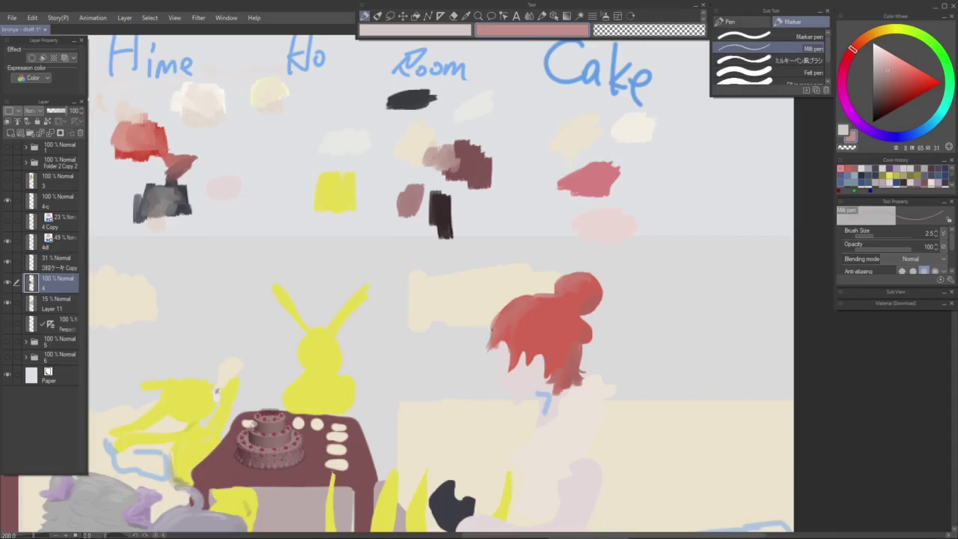
click(906, 75)
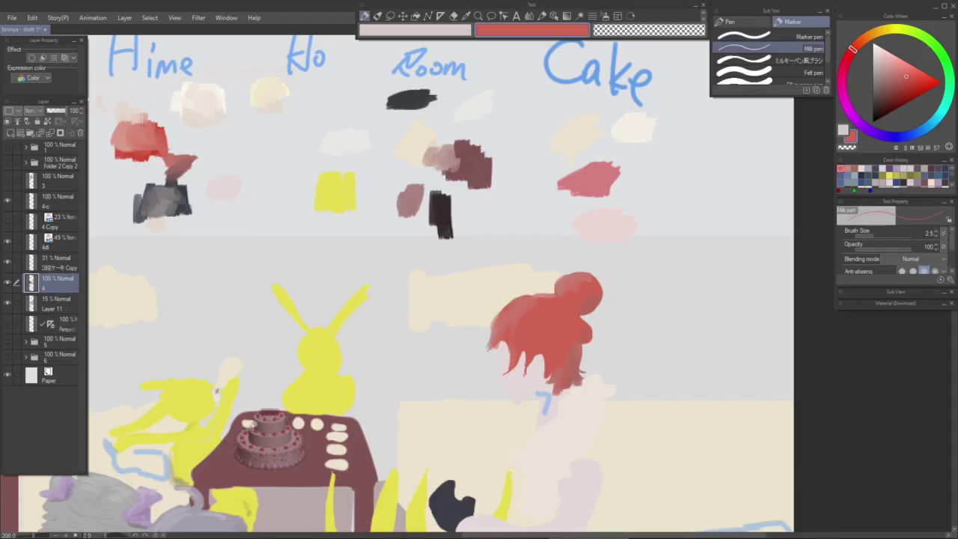
alt+click(575, 355)
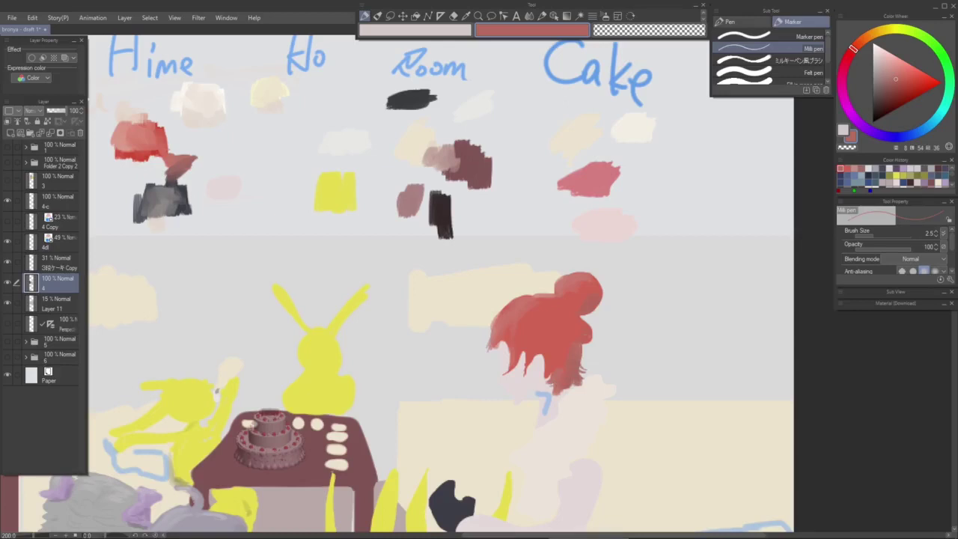
Step: Paint fluffy off-white fur down the red-haired figure's collar with the Oil paint flat brush, sampling the off-white swatch under Hime
key(b)
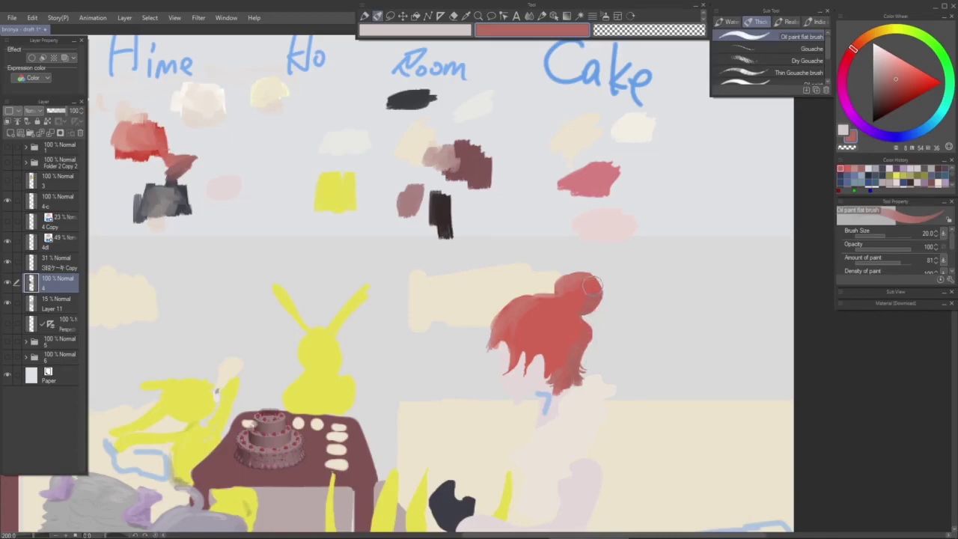
drag(570, 343, 567, 260)
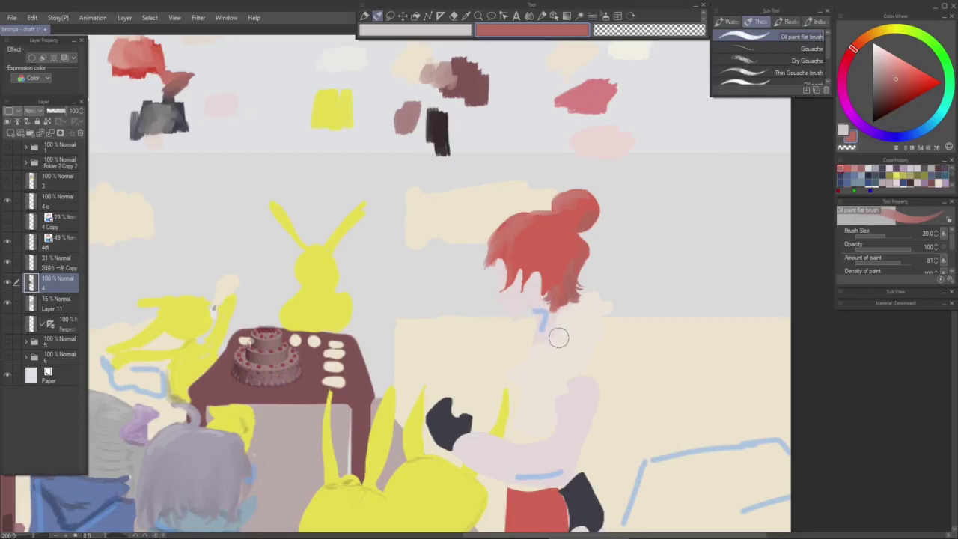
alt+click(585, 320)
drag(584, 320, 597, 287)
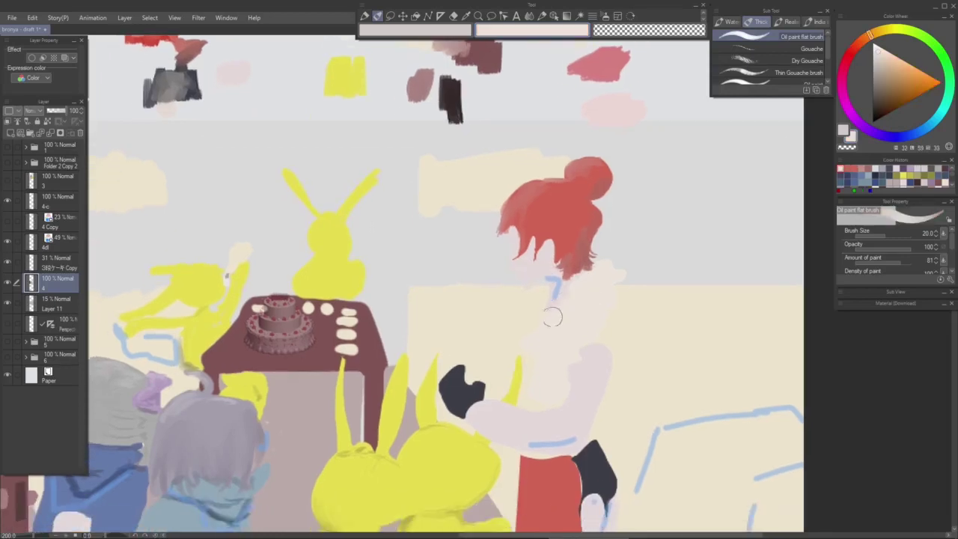
drag(620, 283, 696, 338)
drag(441, 138, 487, 197)
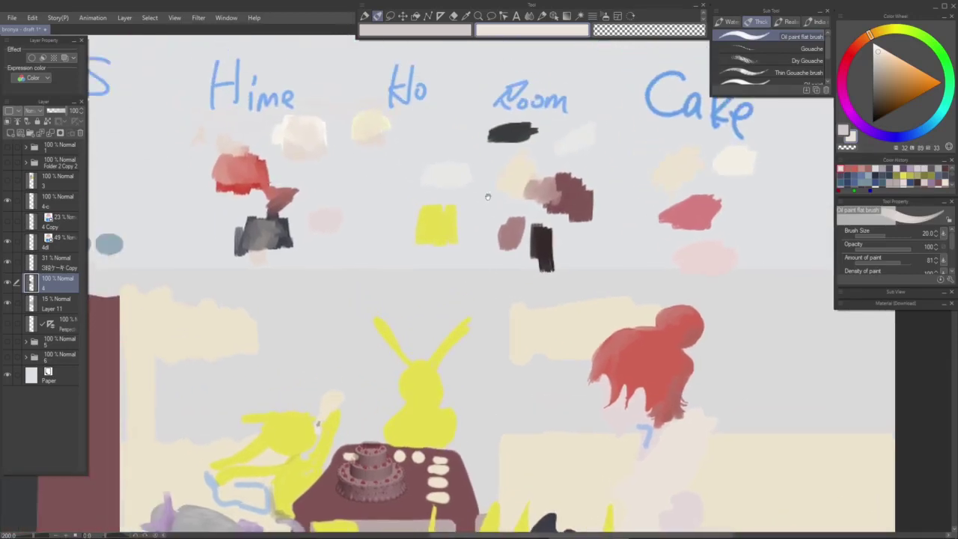
alt+click(283, 123)
scroll(285, 120, down, 4)
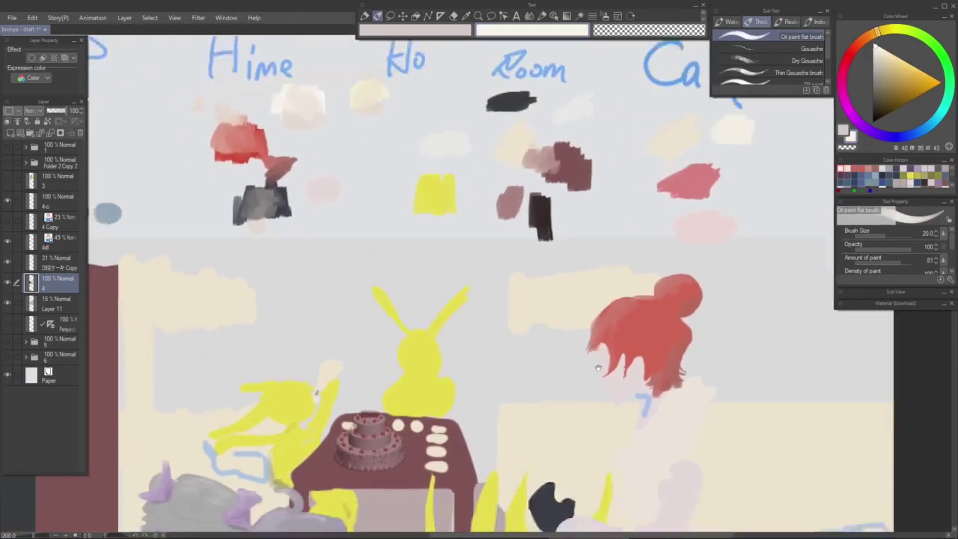
mouse_move(663, 318)
mouse_down()
mouse_move(640, 343)
mouse_move(659, 334)
mouse_move(622, 372)
mouse_move(632, 375)
mouse_move(637, 403)
mouse_move(642, 393)
mouse_move(629, 399)
mouse_move(637, 409)
mouse_move(648, 361)
mouse_move(624, 376)
mouse_move(654, 277)
mouse_move(704, 233)
mouse_move(716, 238)
mouse_move(704, 269)
mouse_move(717, 257)
mouse_move(701, 257)
mouse_move(675, 286)
mouse_move(690, 288)
mouse_move(676, 327)
mouse_move(699, 311)
mouse_move(706, 279)
mouse_move(661, 320)
mouse_move(666, 300)
mouse_move(681, 295)
mouse_move(667, 258)
mouse_move(672, 298)
mouse_move(692, 300)
mouse_move(699, 329)
mouse_move(698, 306)
mouse_move(701, 330)
mouse_move(688, 291)
mouse_move(715, 345)
mouse_move(687, 296)
mouse_up()
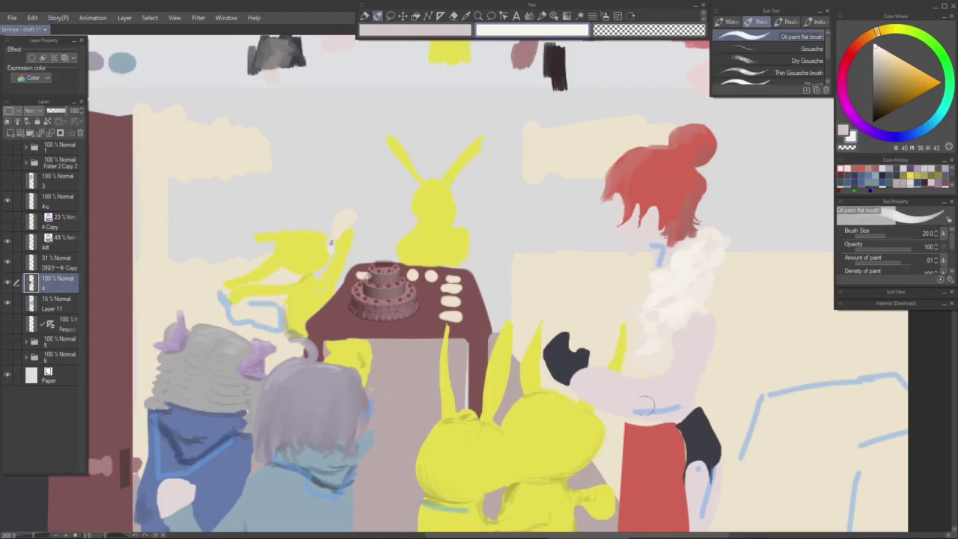
Step: Trim the outline of the red-haired figure's lavender arm with the wall's cream colour, using the Marker pen at size 12
drag(728, 359, 706, 350)
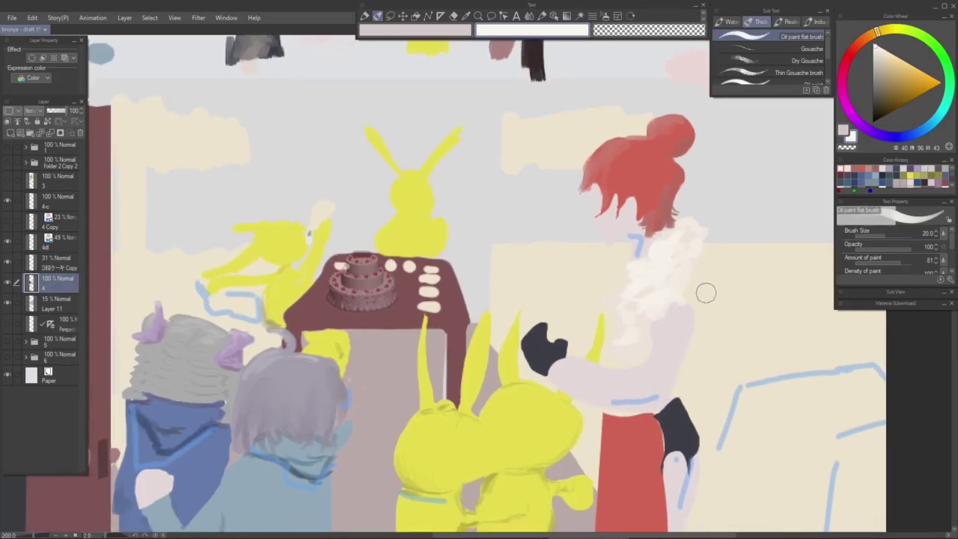
key(p)
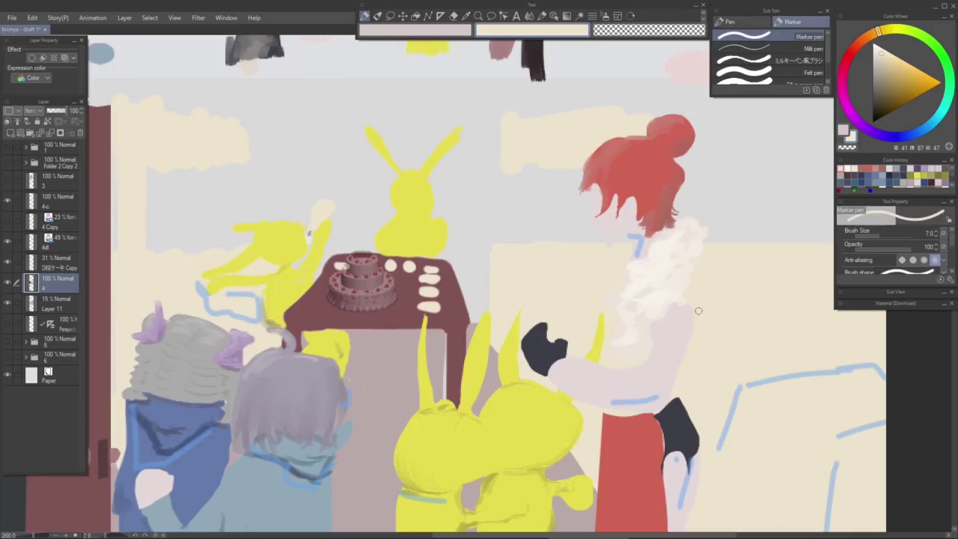
key(bracketright)
key(bracketright)
key(bracketright)
drag(696, 304, 694, 333)
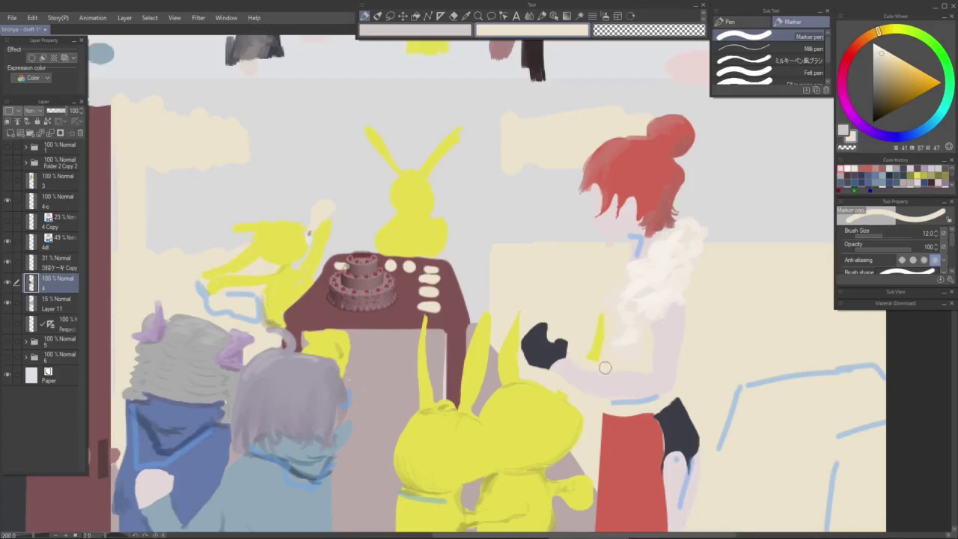
Step: Lasso the dark glove and shift it slightly towards the red-haired figure's body, and paint out the yellow rabbit ear beside it in cream
key(m)
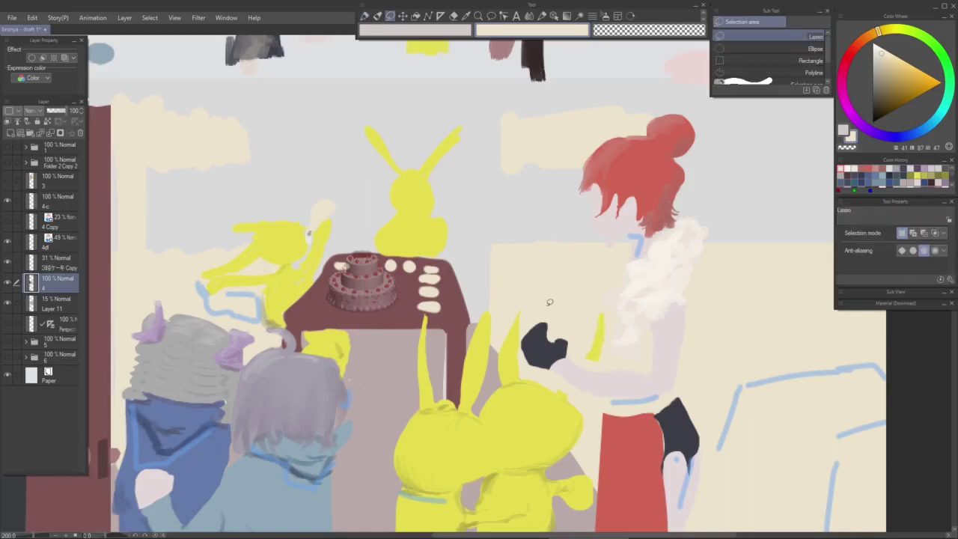
mouse_move(530, 323)
mouse_down()
mouse_move(524, 364)
mouse_move(549, 372)
mouse_up()
mouse_move(580, 343)
mouse_down()
mouse_move(565, 312)
mouse_move(535, 315)
mouse_up()
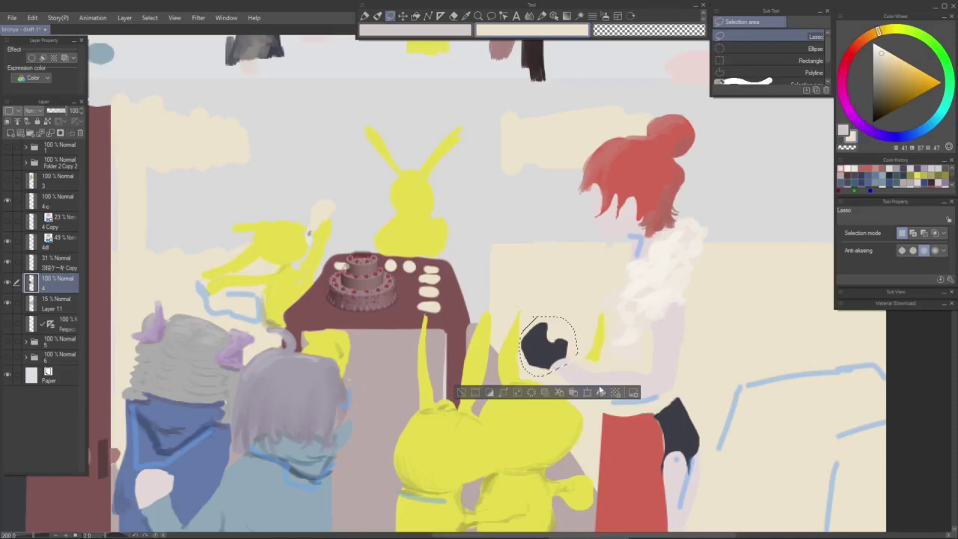
key(ctrl+t)
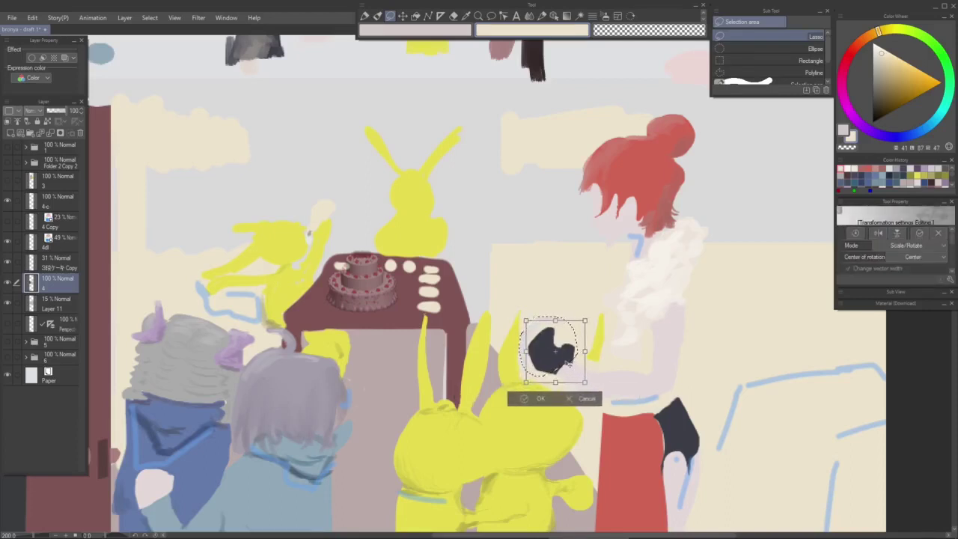
drag(569, 365, 571, 367)
click(535, 399)
click(472, 401)
key(p)
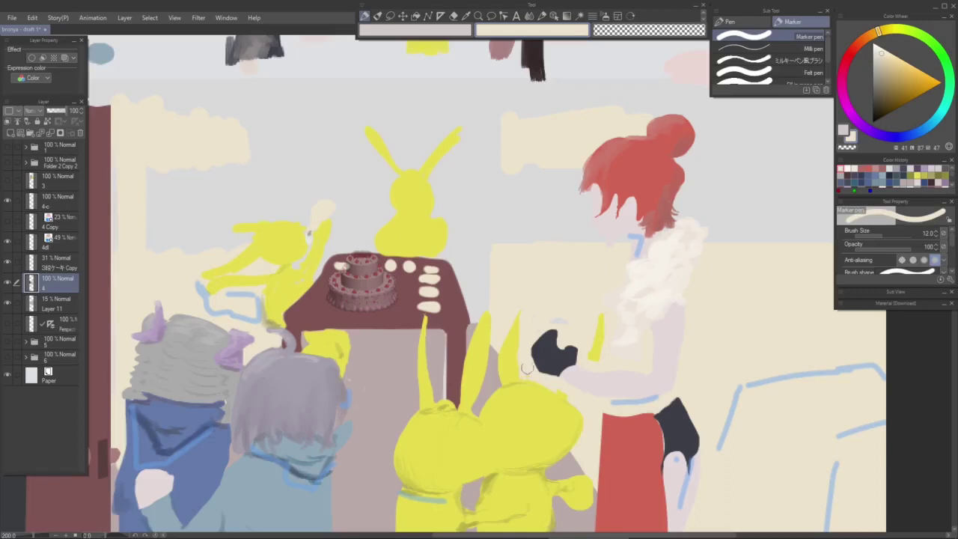
drag(596, 317, 596, 352)
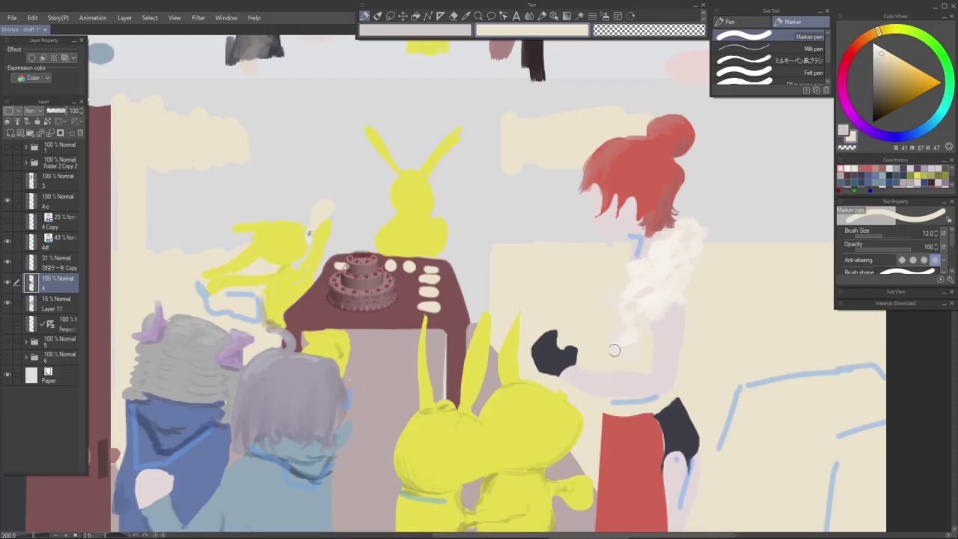
Step: Sample the dark navy of the hip piece, paint a navy shape in front of the fur collar and extend the hip piece upward
alt+click(673, 411)
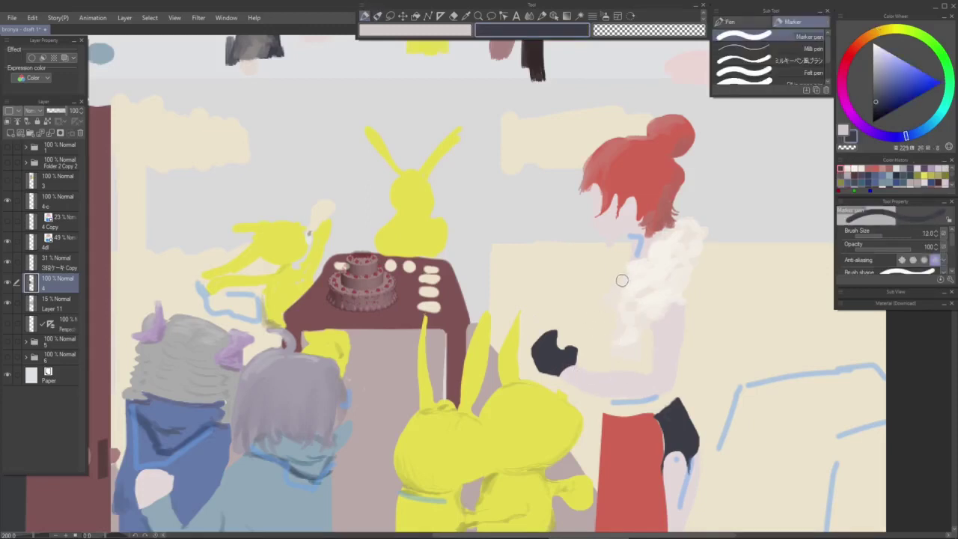
mouse_move(607, 299)
mouse_down()
mouse_move(610, 329)
mouse_move(608, 299)
mouse_move(596, 313)
mouse_move(597, 321)
mouse_move(618, 284)
mouse_up()
key(ctrl+z)
key(ctrl+z)
mouse_move(600, 318)
mouse_down()
mouse_move(638, 340)
mouse_move(647, 335)
mouse_move(642, 362)
mouse_move(611, 368)
mouse_move(645, 365)
mouse_move(619, 371)
mouse_move(608, 413)
mouse_move(661, 398)
mouse_move(658, 471)
mouse_move(670, 400)
mouse_move(676, 410)
mouse_up()
Step: Fill the waist with a red bodice area sampled from the skirt and refine the navy shape in front of the fur
alt+click(656, 348)
alt+click(621, 439)
alt+click(676, 417)
drag(612, 315, 619, 291)
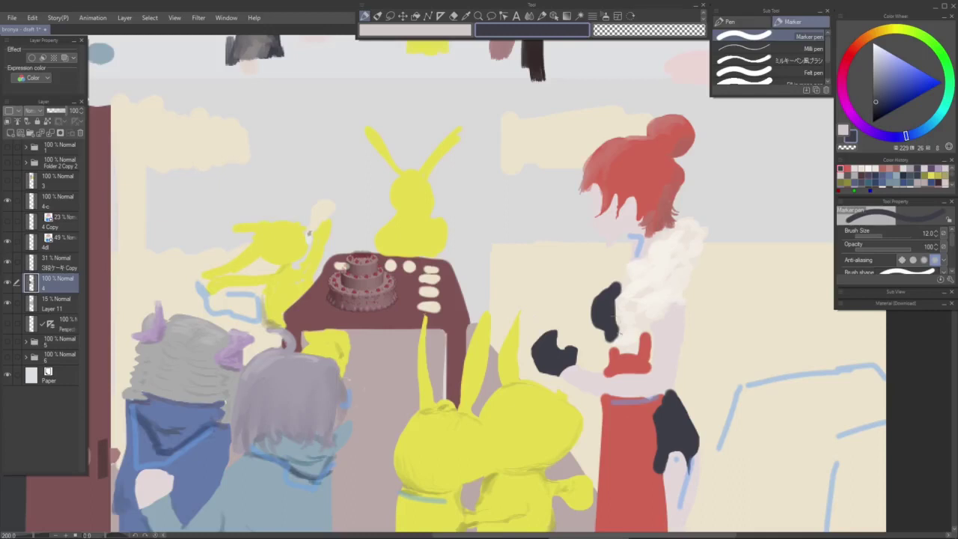
Step: Rebuild the rabbit's yellow ear beside the dark glove by lassoing an ear shape and filling it with the rabbit's sampled yellow
drag(605, 365, 621, 313)
alt+click(573, 358)
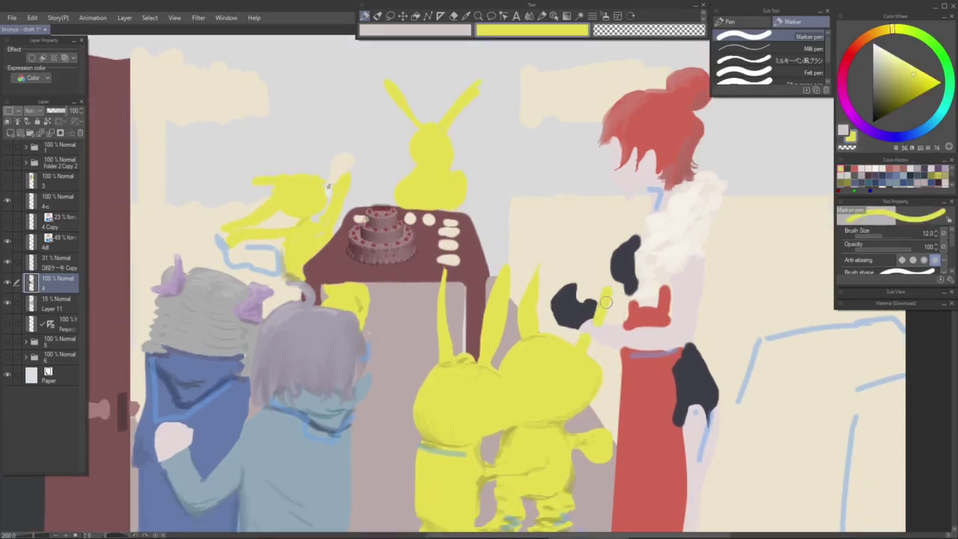
key(m)
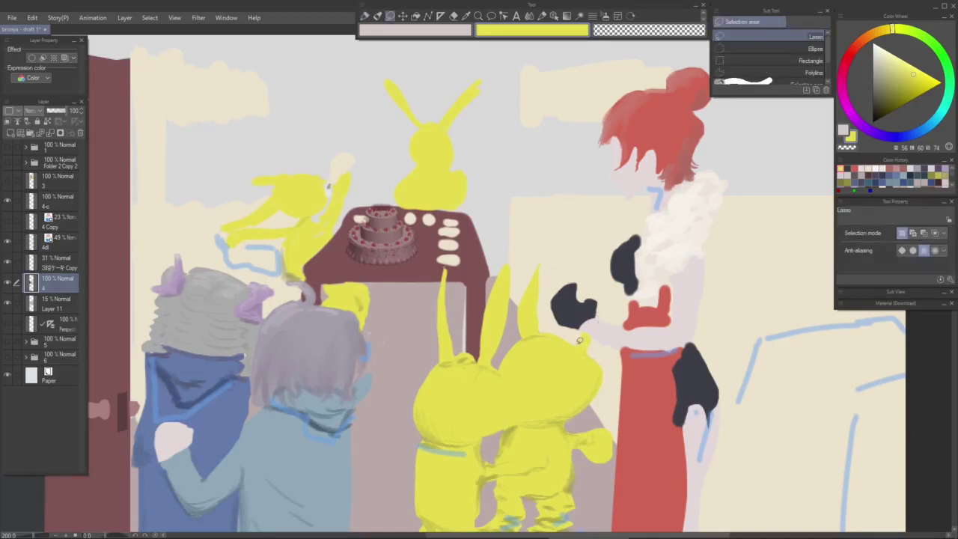
drag(580, 338, 588, 345)
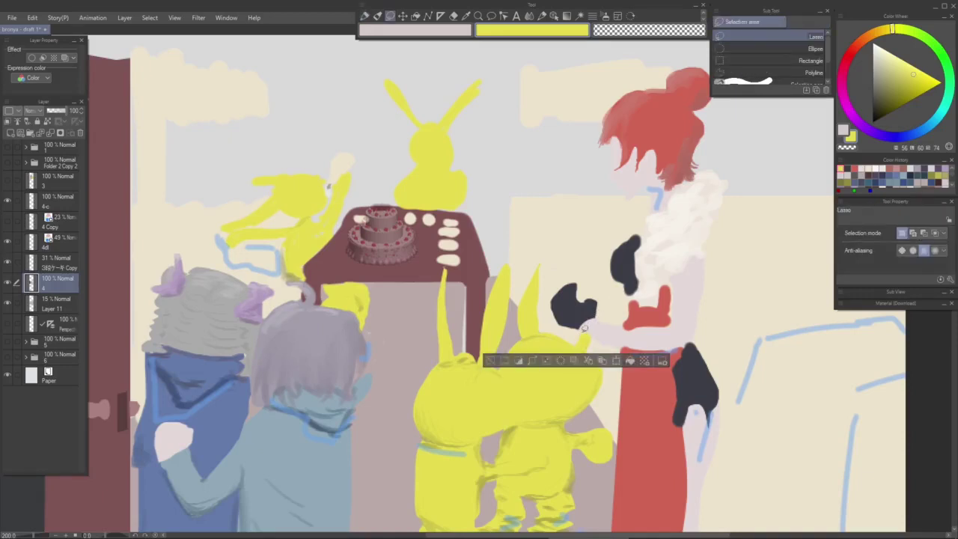
mouse_move(589, 320)
mouse_down()
mouse_move(606, 277)
mouse_move(611, 314)
mouse_up()
drag(587, 346, 573, 348)
click(630, 367)
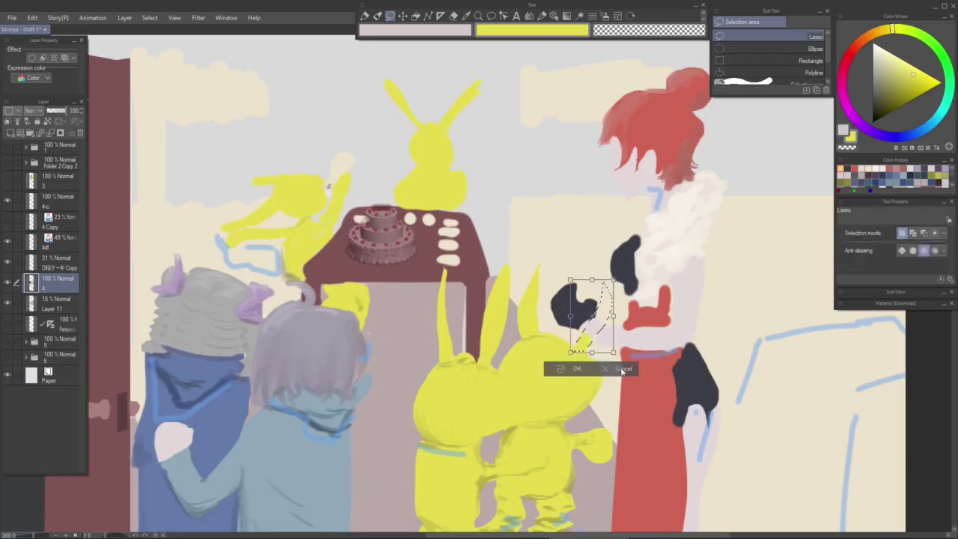
click(622, 369)
click(645, 369)
click(506, 367)
Step: Sample the lavender skin and repaint the red-haired figure's forearm over the yellow ear with the Marker pen
alt+click(615, 333)
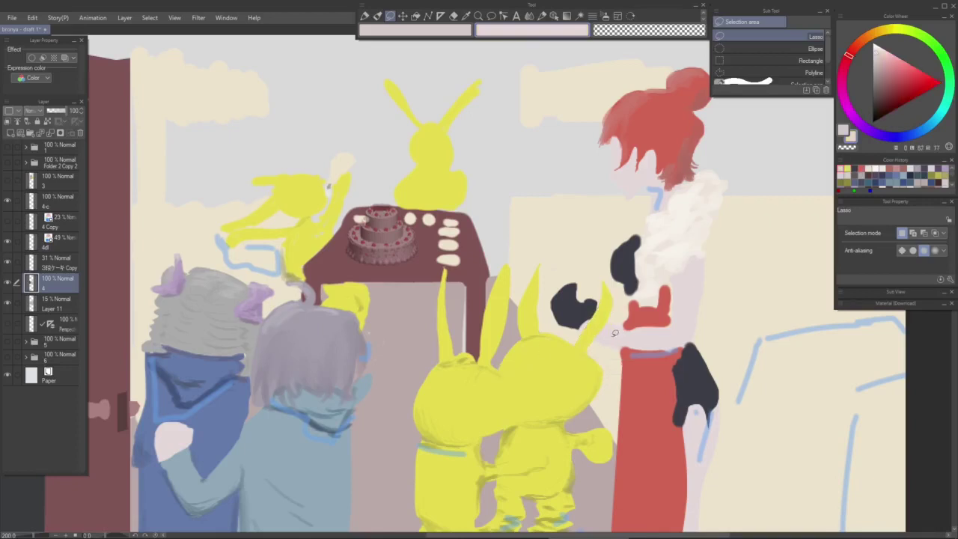
key(p)
click(518, 351)
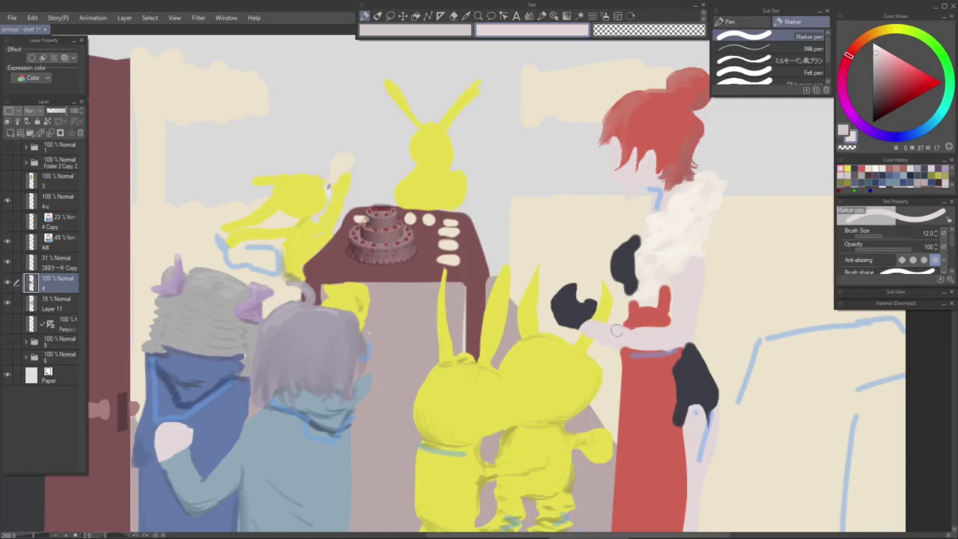
Step: Extend the fur collar down to the red bodice in its sampled off-white with the Oil paint flat brush, and save the drawing
scroll(690, 318, down, 1)
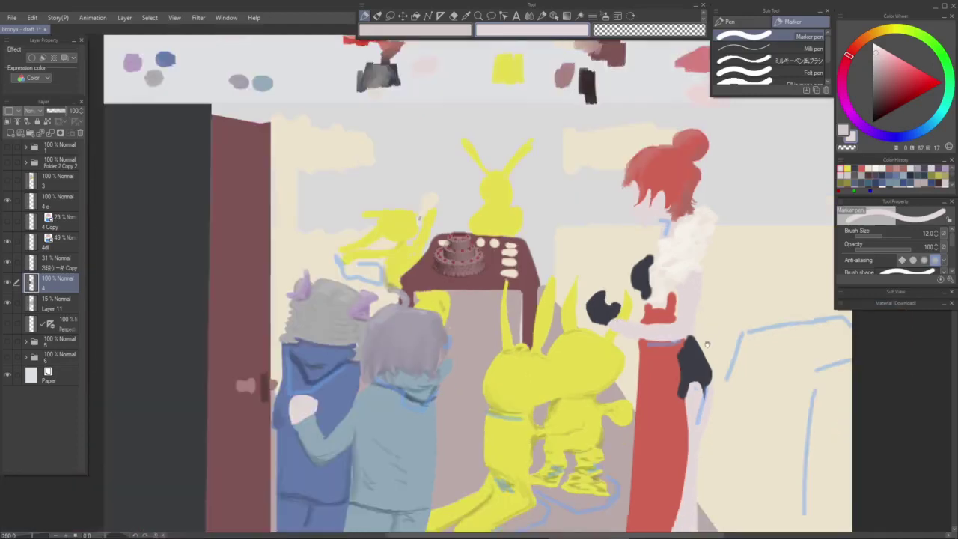
drag(728, 315, 671, 336)
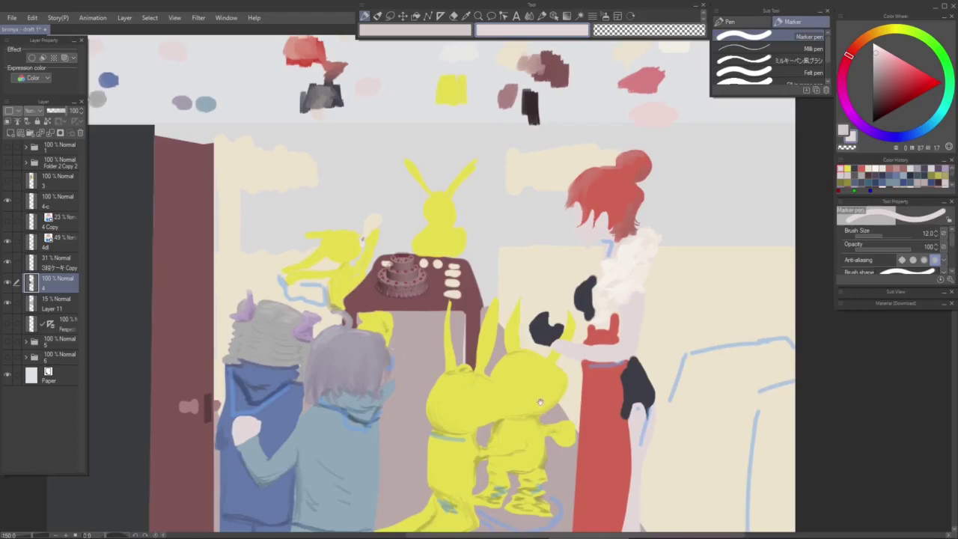
drag(540, 402, 543, 371)
key(b)
alt+click(638, 226)
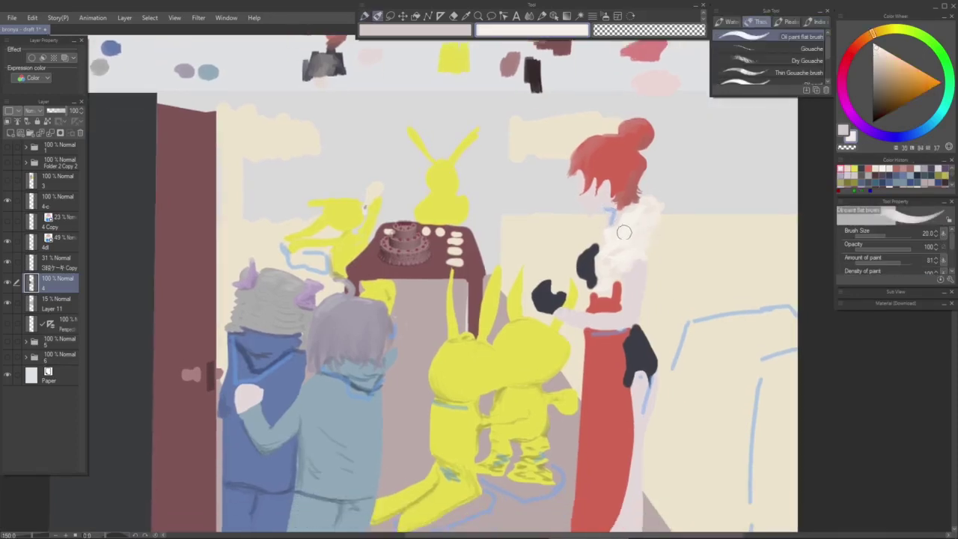
scroll(604, 254, up, 1)
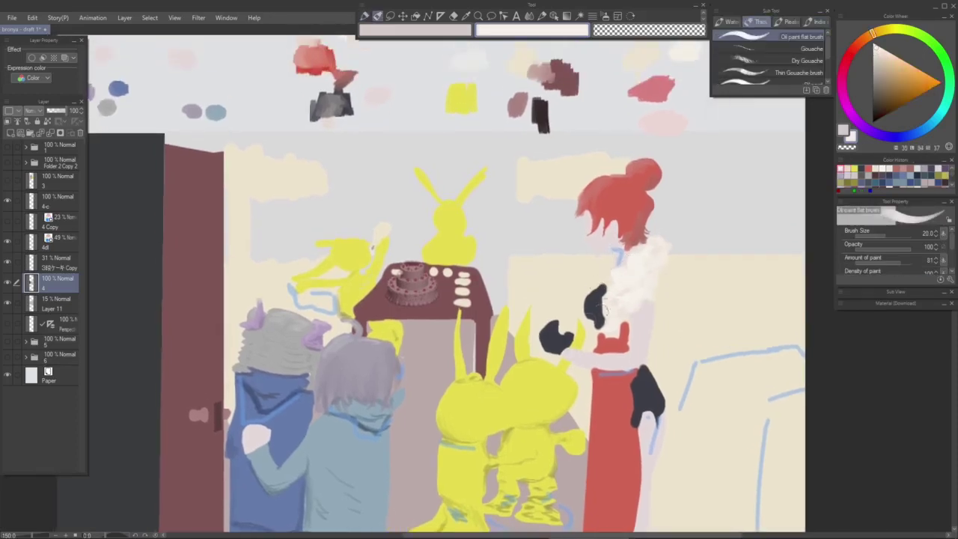
scroll(633, 297, up, 2)
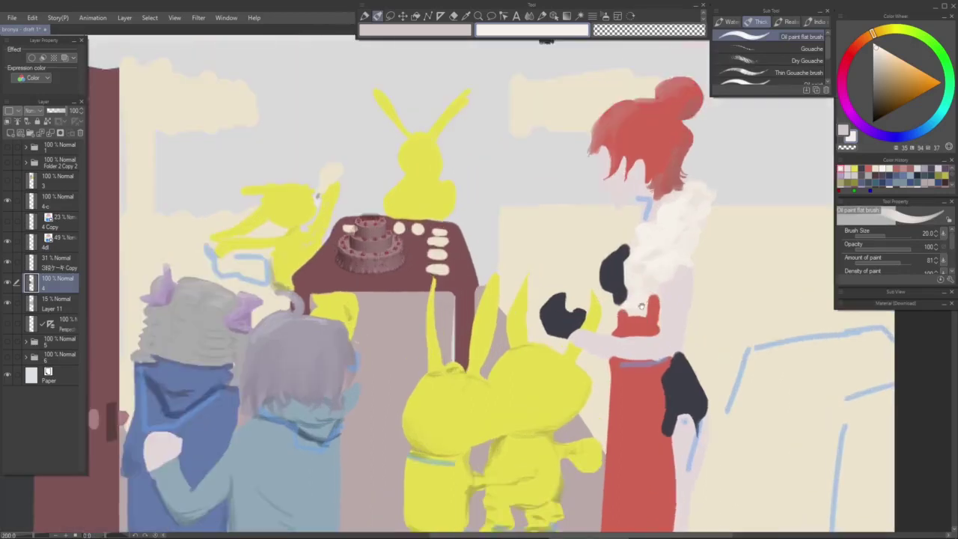
drag(641, 306, 622, 322)
key(ctrl+s)
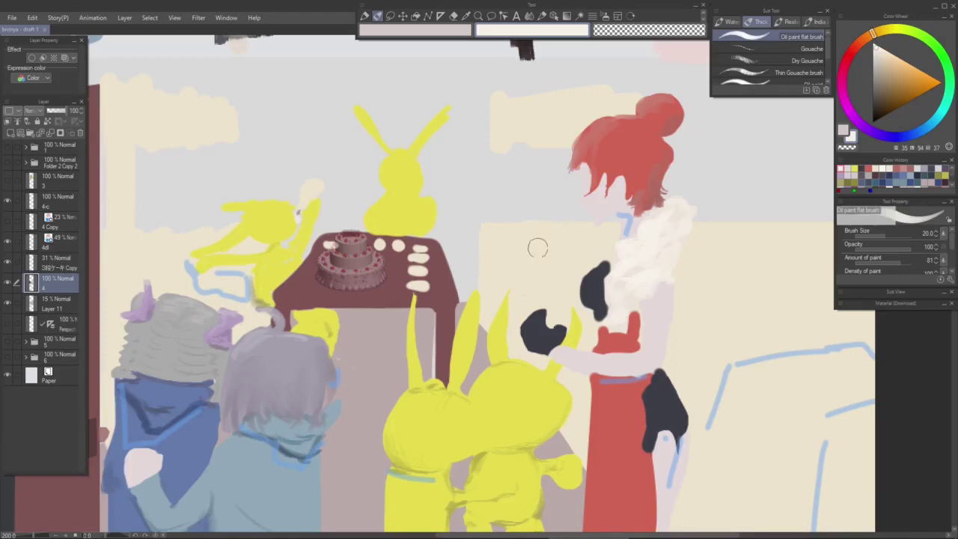
Step: Sample the navy, shift it to a lighter muted purple and paint highlights on the navy shape in front of the fur collar
alt+click(601, 271)
click(882, 86)
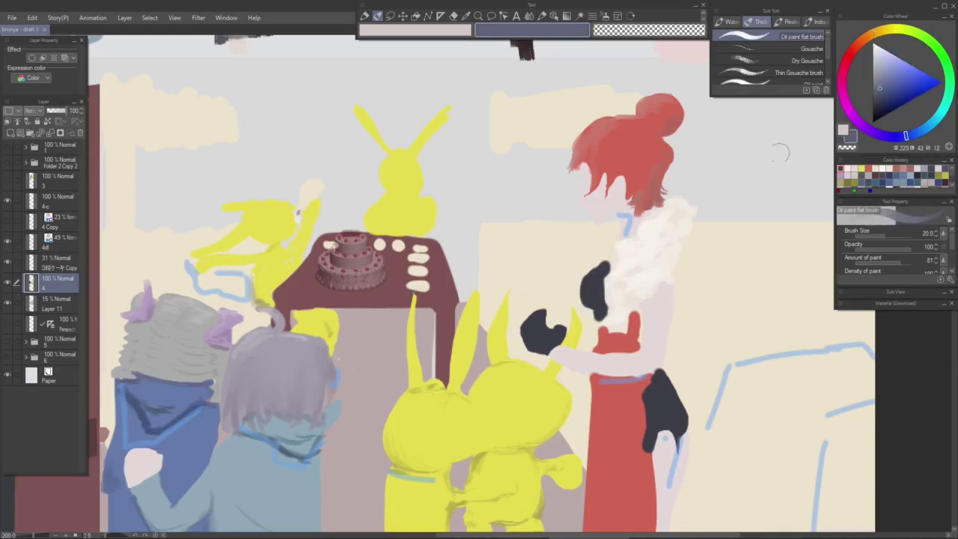
click(880, 81)
click(853, 118)
click(592, 272)
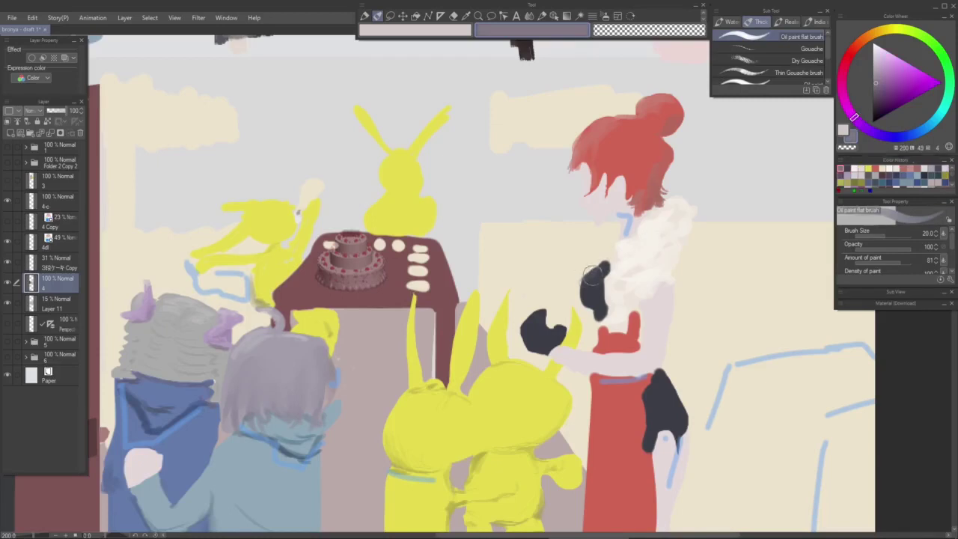
mouse_move(596, 272)
mouse_down()
mouse_move(586, 289)
mouse_move(595, 288)
mouse_move(583, 286)
mouse_move(600, 263)
mouse_move(610, 308)
mouse_move(600, 313)
mouse_up()
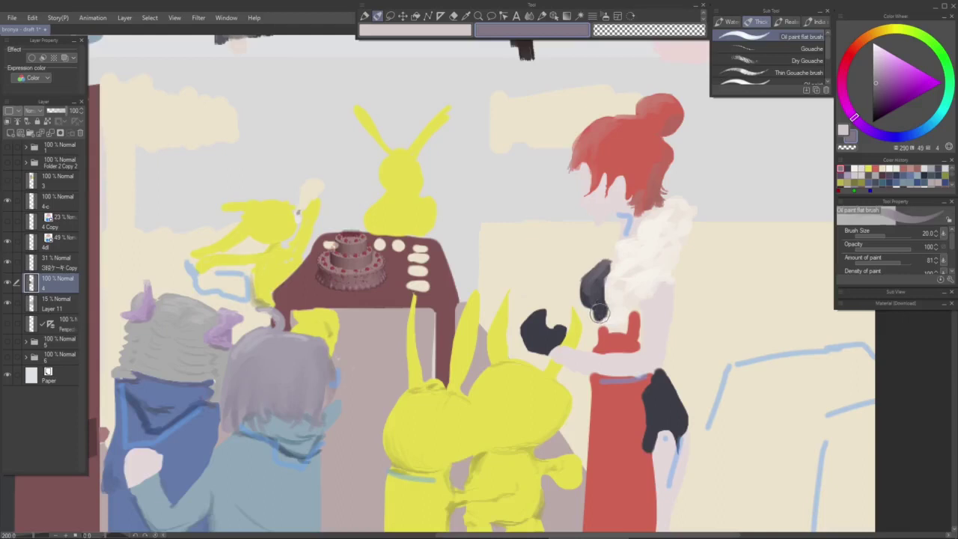
Step: Shade the red-haired figure's lavender arm with greyed tones mixed from the sampled skin and wall colours, using the Oil paint flat brush
alt+click(690, 261)
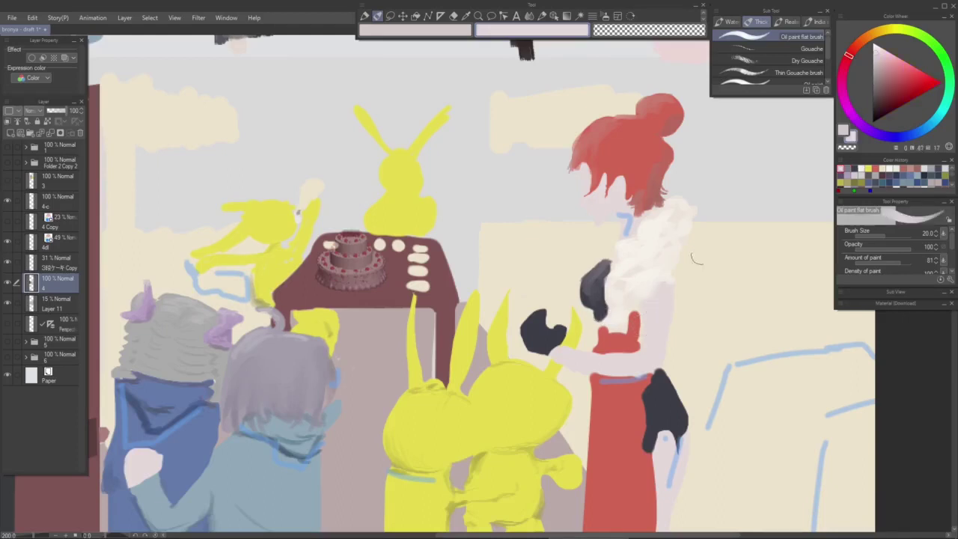
click(876, 83)
drag(669, 288, 666, 342)
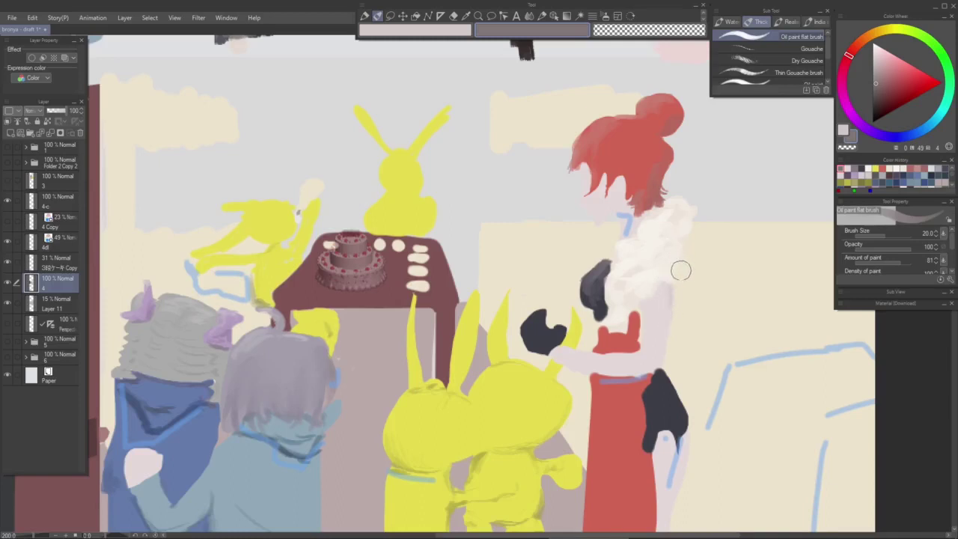
alt+click(710, 284)
click(880, 67)
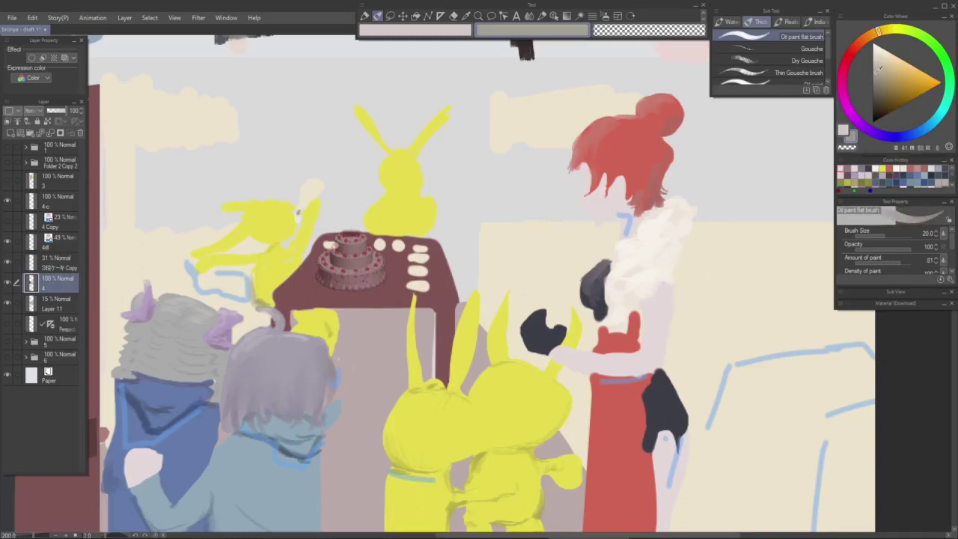
click(875, 63)
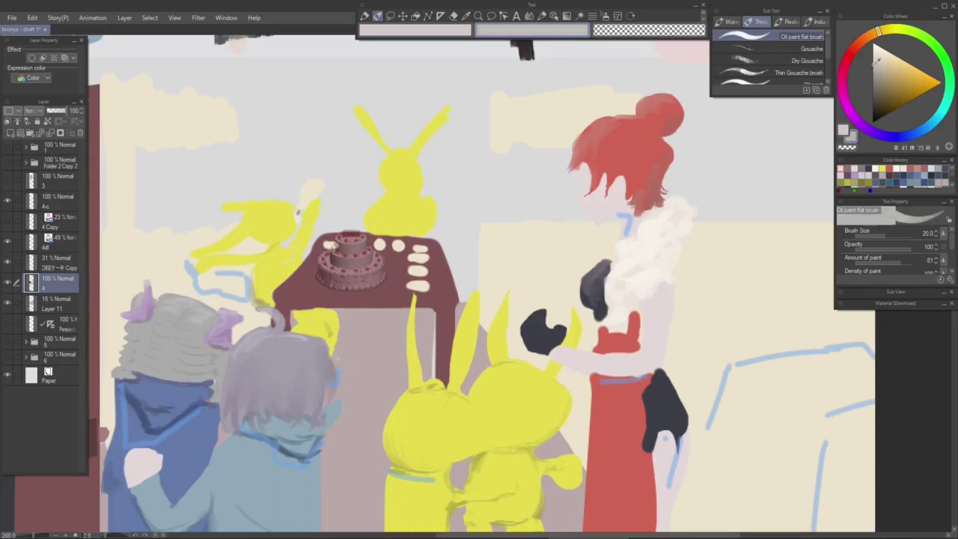
mouse_move(668, 289)
mouse_down()
mouse_move(665, 336)
mouse_move(660, 287)
mouse_move(664, 329)
mouse_move(649, 369)
mouse_move(628, 351)
mouse_move(639, 347)
mouse_move(646, 354)
mouse_move(528, 407)
mouse_move(648, 352)
mouse_move(630, 363)
mouse_move(557, 357)
mouse_move(566, 363)
mouse_move(557, 354)
mouse_move(605, 367)
mouse_move(594, 370)
mouse_move(651, 365)
mouse_move(662, 299)
mouse_move(638, 318)
mouse_move(635, 306)
mouse_move(638, 345)
mouse_move(634, 313)
mouse_move(614, 327)
mouse_move(642, 345)
mouse_move(636, 309)
mouse_move(605, 324)
mouse_move(620, 329)
mouse_move(615, 336)
mouse_move(632, 326)
mouse_move(604, 319)
mouse_up()
Step: Fill out the bodice in its sampled red and trim its front edge with the wall's cream using the Marker pen
alt+click(636, 320)
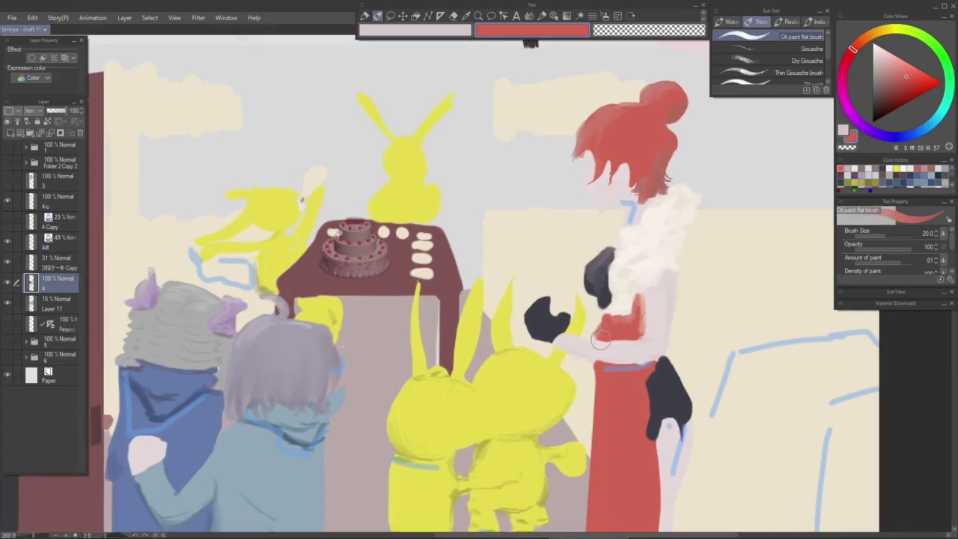
scroll(614, 341, down, 3)
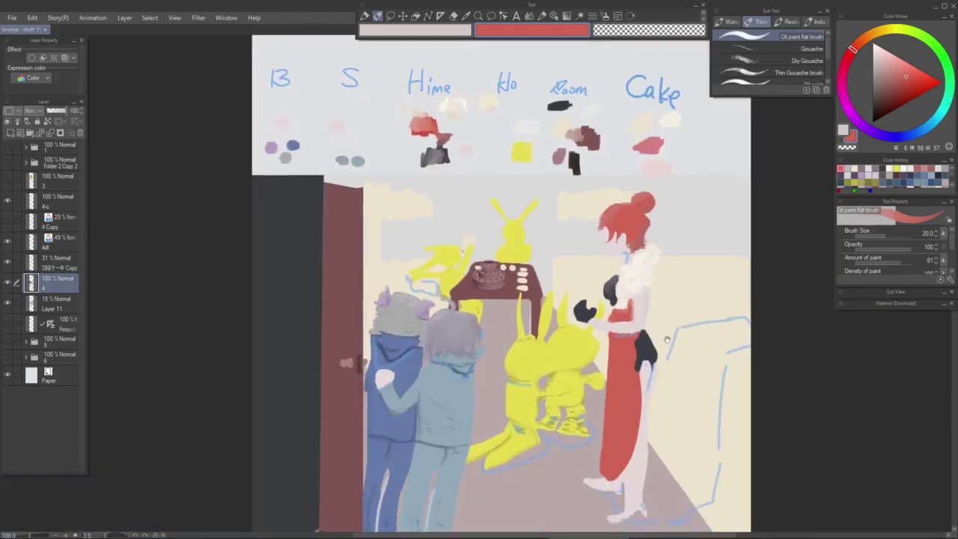
drag(667, 340, 666, 333)
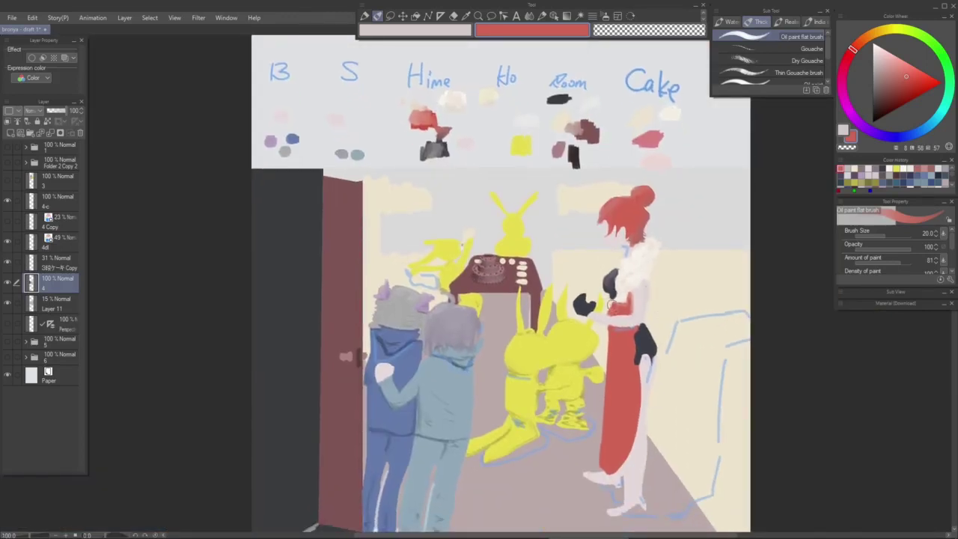
scroll(628, 317, up, 3)
key(e)
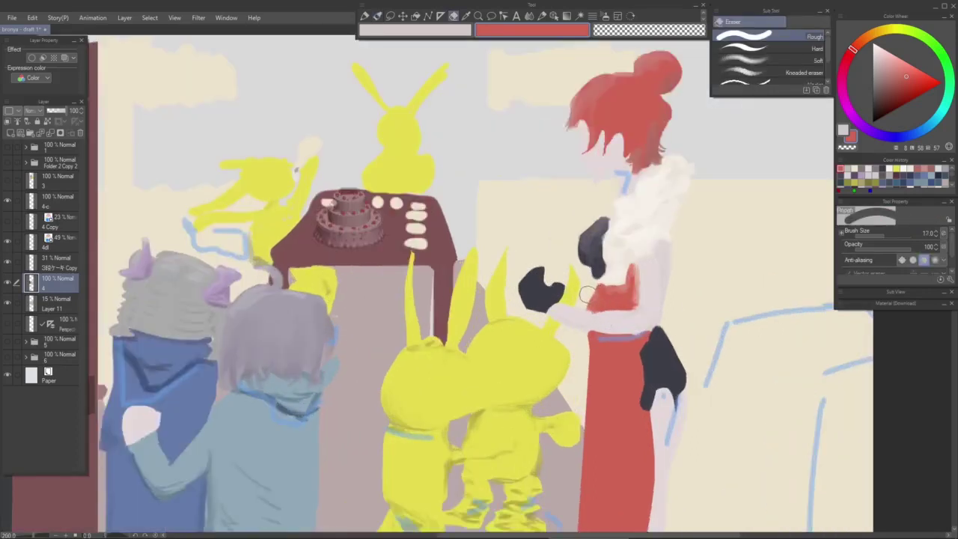
alt+click(586, 292)
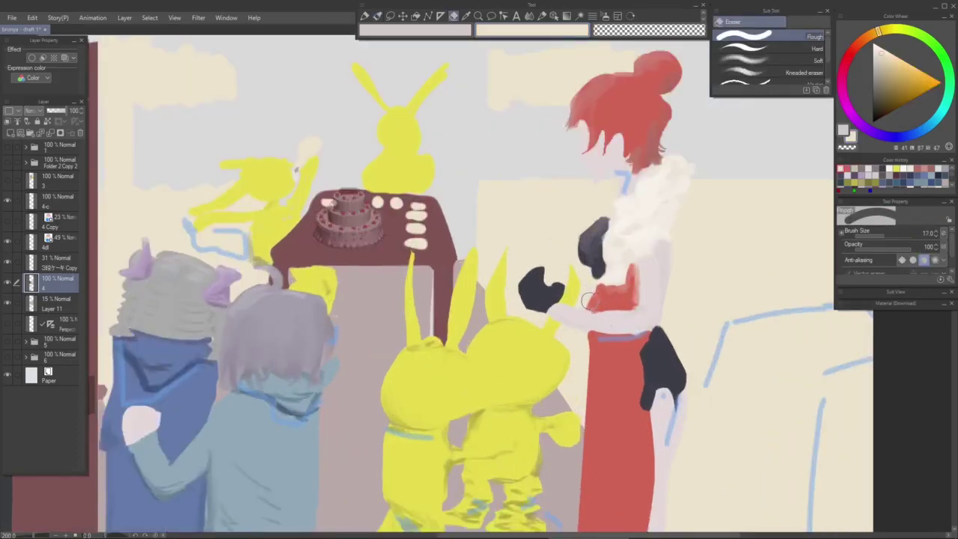
key(p)
mouse_move(590, 289)
mouse_down()
mouse_move(591, 301)
mouse_move(592, 292)
mouse_up()
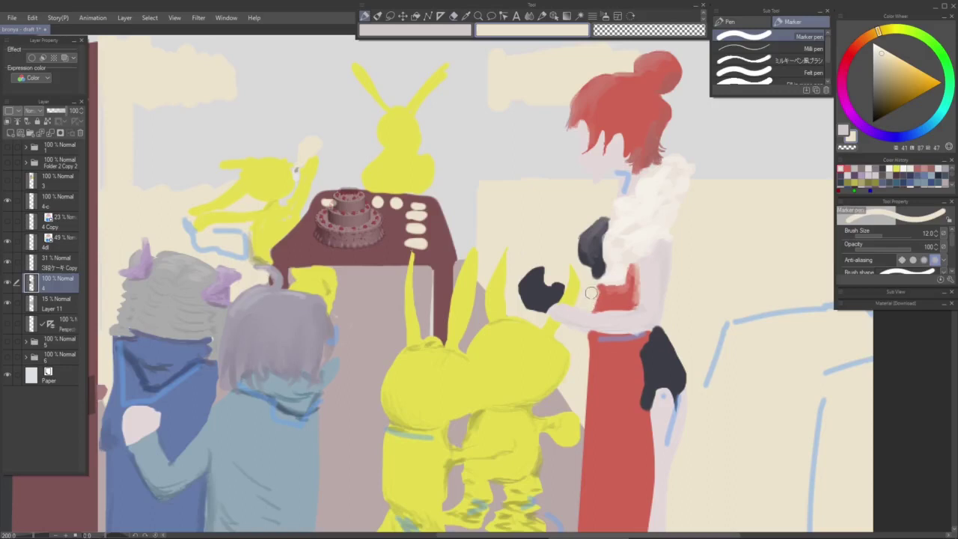
Step: Narrow the upper front edge of the red skirt in cream with the Oil paint flat brush at size 20, and resample the red
key(b)
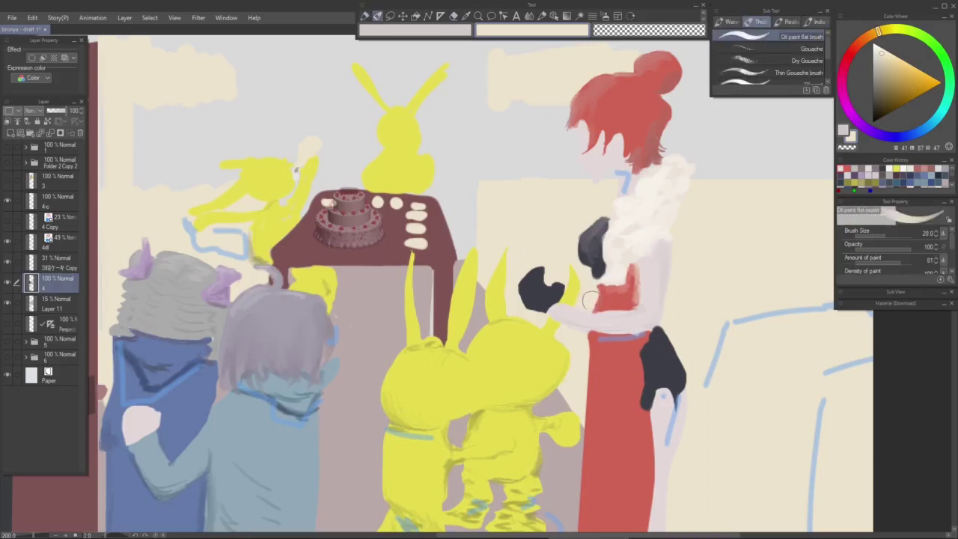
mouse_move(590, 306)
mouse_down()
mouse_move(583, 341)
mouse_move(587, 334)
mouse_move(591, 352)
mouse_move(575, 341)
mouse_move(584, 343)
mouse_move(582, 333)
mouse_move(587, 343)
mouse_move(584, 368)
mouse_move(589, 347)
mouse_move(582, 385)
mouse_move(582, 340)
mouse_move(597, 384)
mouse_up()
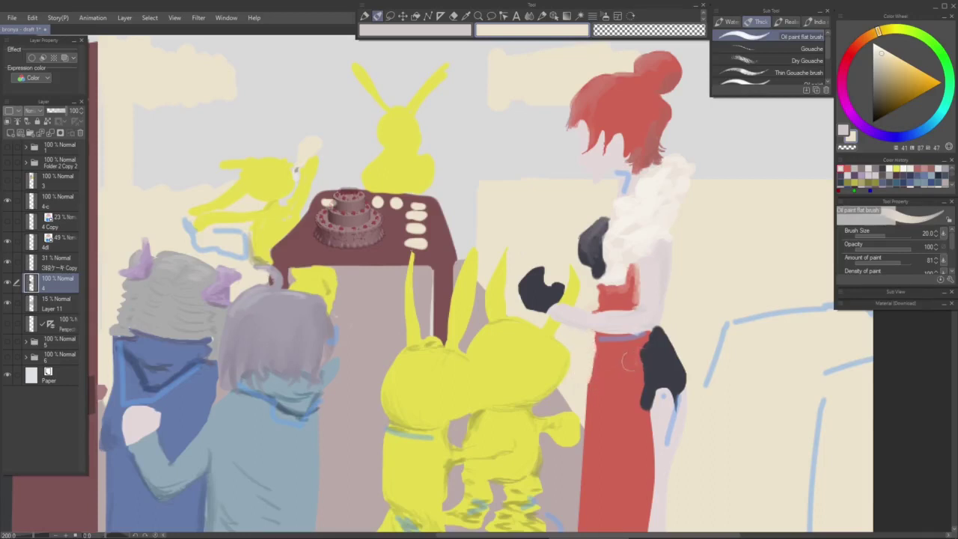
scroll(658, 350, down, 1)
drag(672, 361, 647, 302)
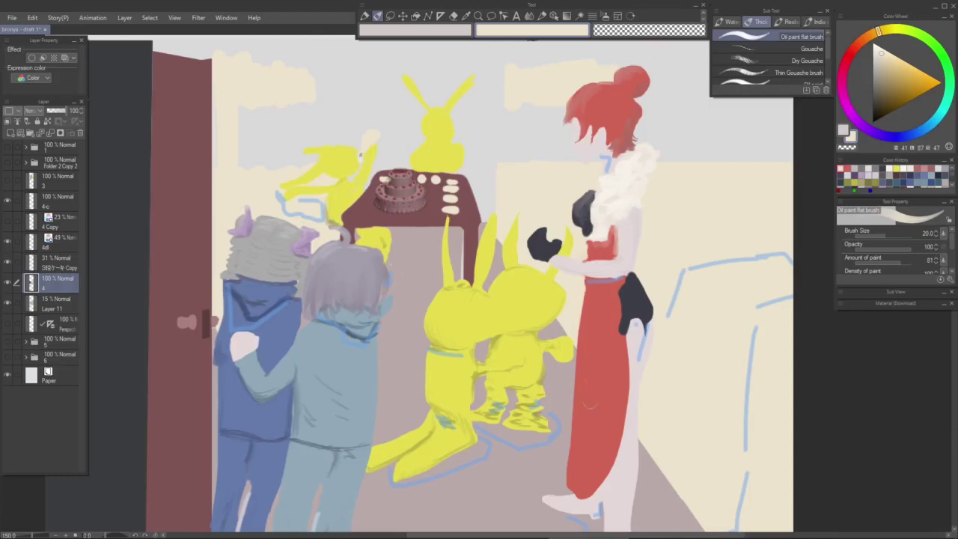
drag(600, 308, 602, 382)
scroll(594, 318, up, 1)
alt+click(583, 321)
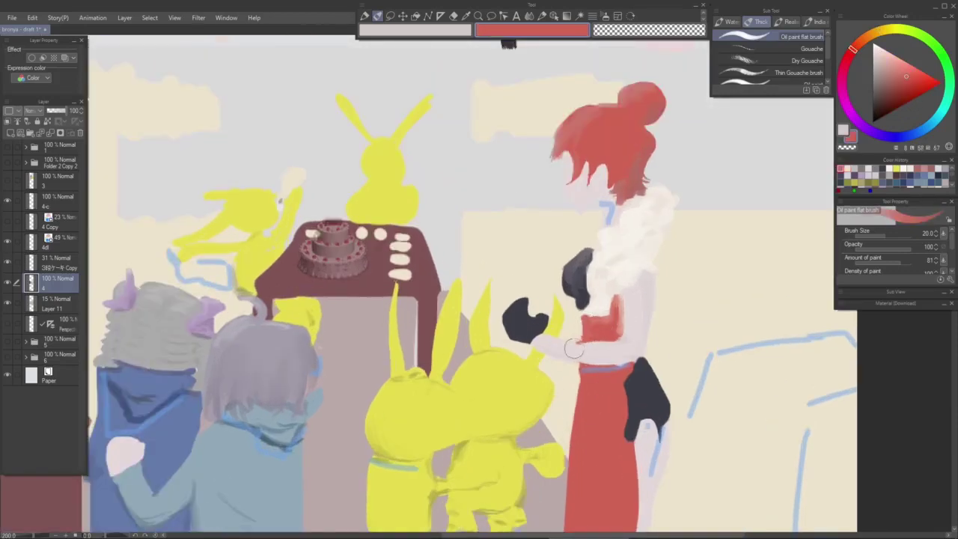
Step: Refine the outer contour of the navy shape in front of the fur with the wall's cream, using the Marker pen at sizes 12 and 7
key(p)
scroll(581, 327, up, 2)
alt+click(565, 335)
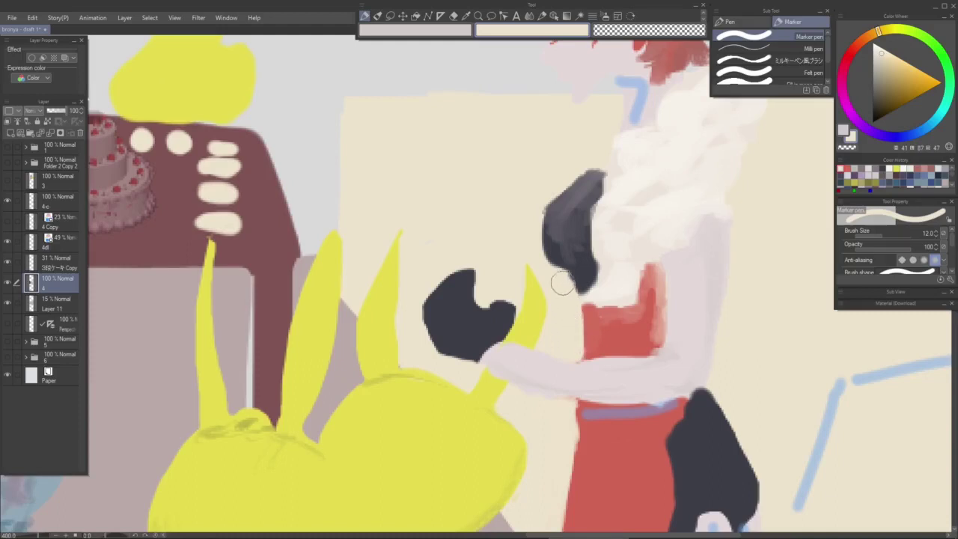
drag(560, 325, 571, 360)
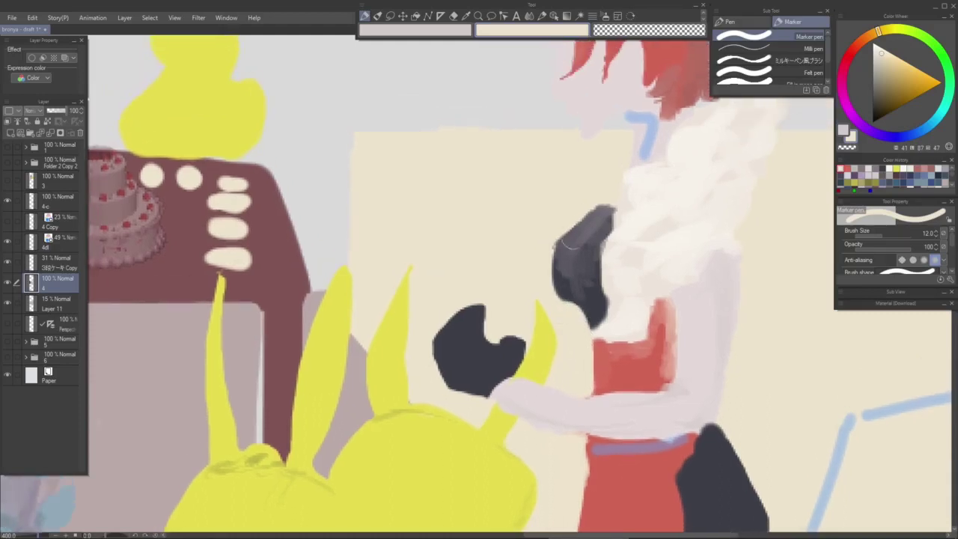
drag(605, 180, 557, 228)
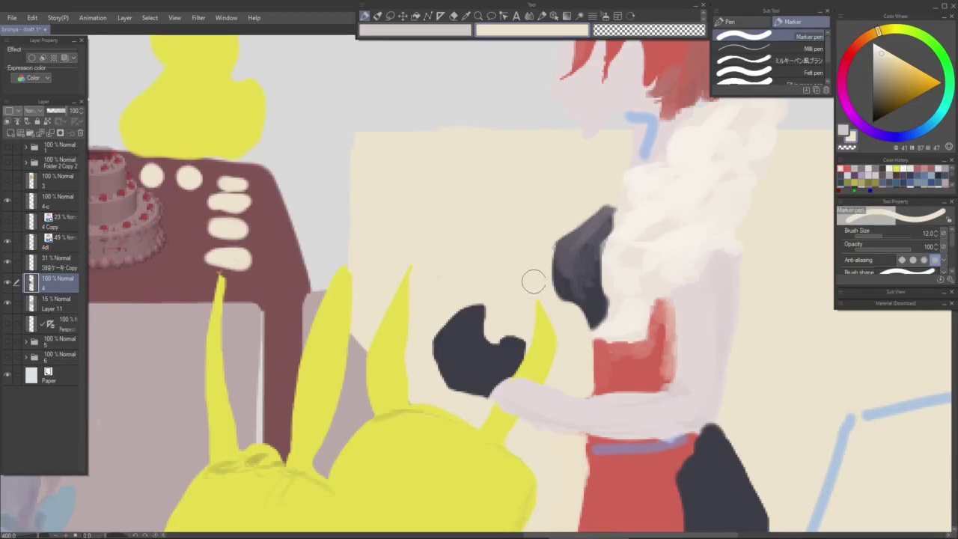
key(bracketleft)
key(bracketleft)
key(bracketleft)
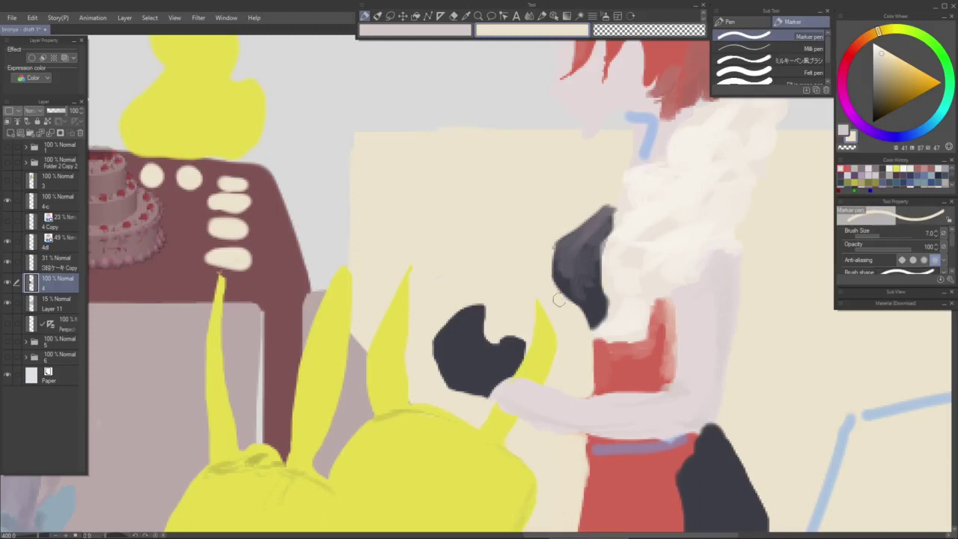
scroll(559, 299, down, 3)
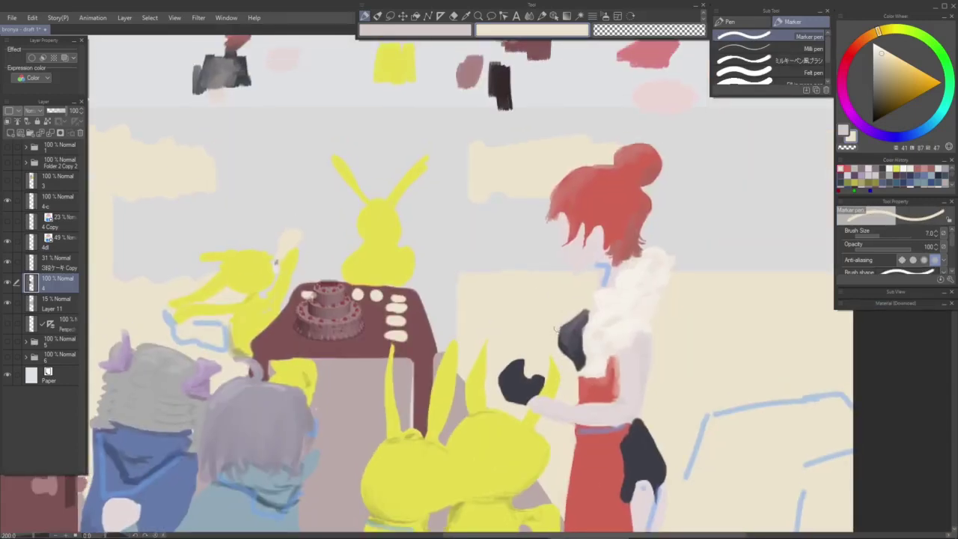
scroll(558, 325, up, 3)
key(b)
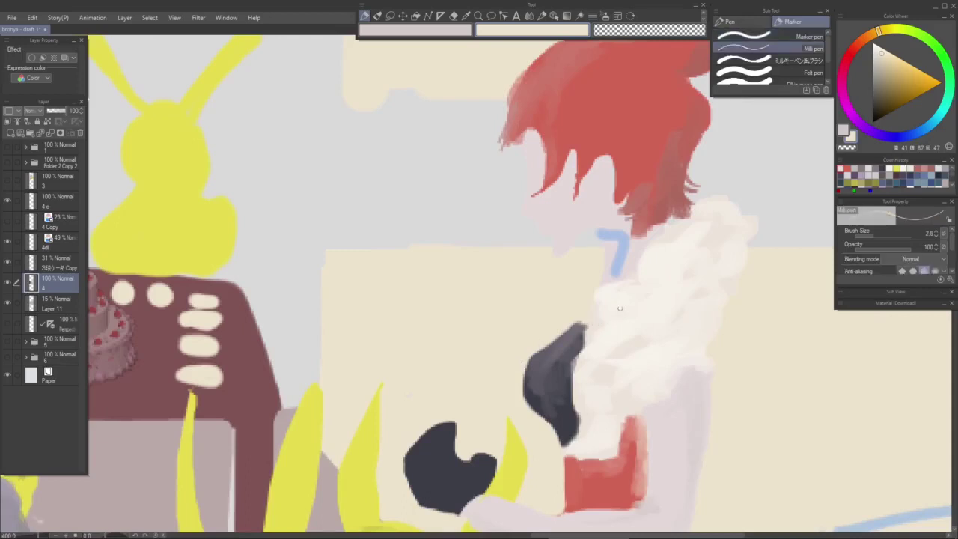
Step: Refine the fur collar's edge beside the navy shape with sampled tones, using the Milli pen at size 2.8
alt+click(618, 306)
mouse_move(599, 323)
mouse_down()
mouse_move(598, 308)
mouse_move(575, 323)
mouse_move(596, 320)
mouse_move(597, 306)
mouse_move(566, 338)
mouse_move(588, 334)
mouse_move(592, 344)
mouse_up()
alt+click(573, 338)
alt+click(596, 325)
key(ctrl+minus)
key(ctrl+minus)
mouse_move(653, 347)
mouse_down()
mouse_move(616, 370)
mouse_move(602, 346)
mouse_up()
Step: Shade the red bodice's back edge with a darker red based on its sampled colour, using the Oil paint flat brush at size 20
alt+click(584, 378)
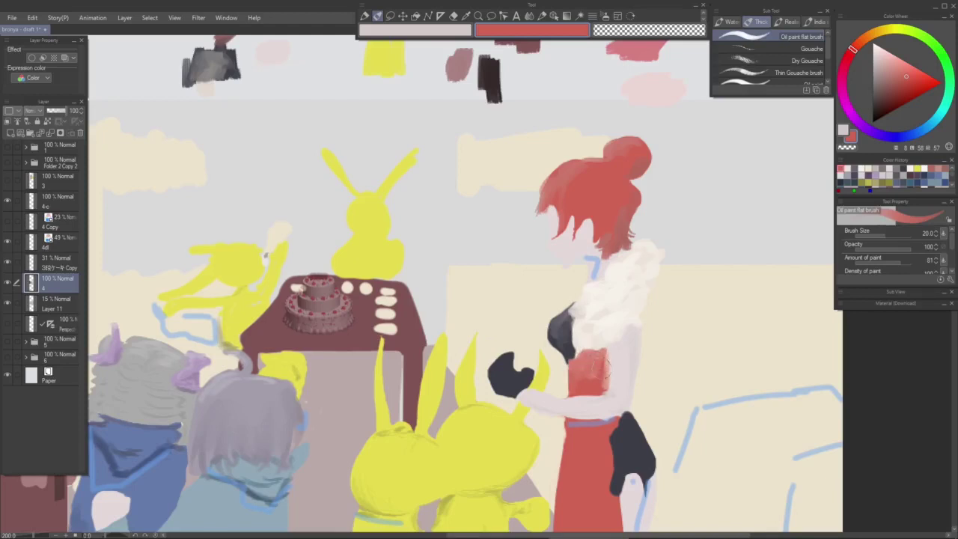
mouse_move(595, 383)
mouse_down()
mouse_move(583, 344)
mouse_move(584, 353)
mouse_up()
click(888, 97)
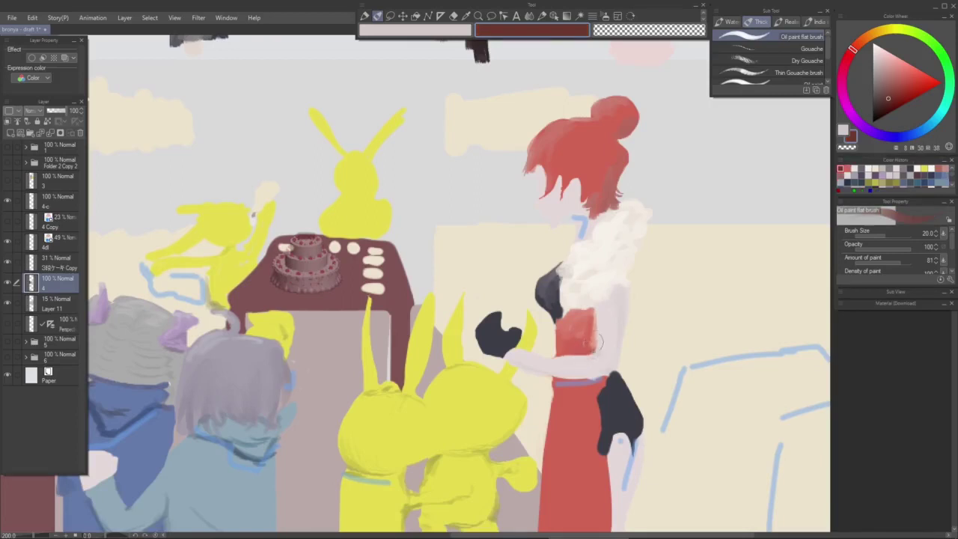
drag(594, 318, 586, 345)
drag(605, 380, 590, 349)
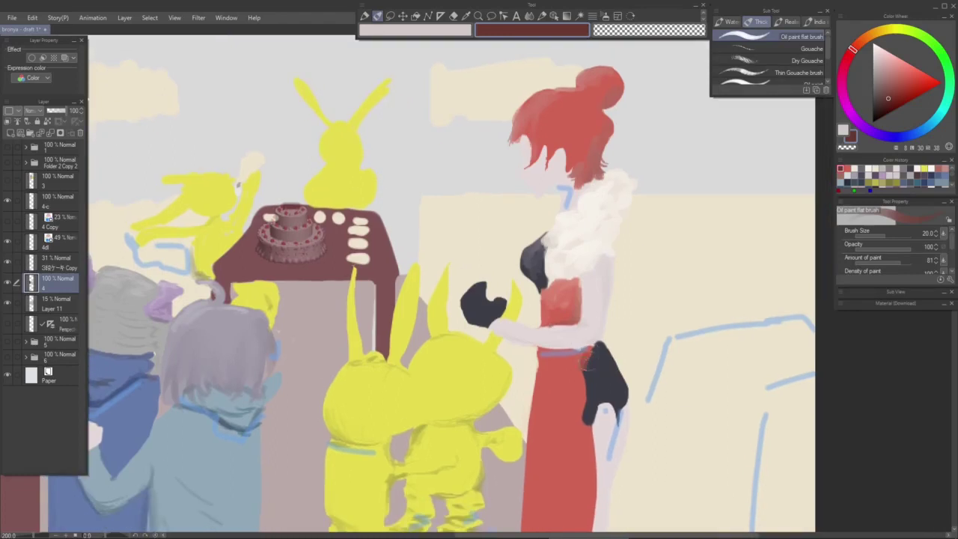
Step: Shade the back edge of the long red skirt in dark red, from below the waist down toward the hem
mouse_move(590, 391)
mouse_down()
mouse_move(582, 413)
mouse_move(561, 250)
mouse_move(563, 294)
mouse_move(550, 249)
mouse_move(567, 357)
mouse_move(568, 312)
mouse_move(570, 404)
mouse_up()
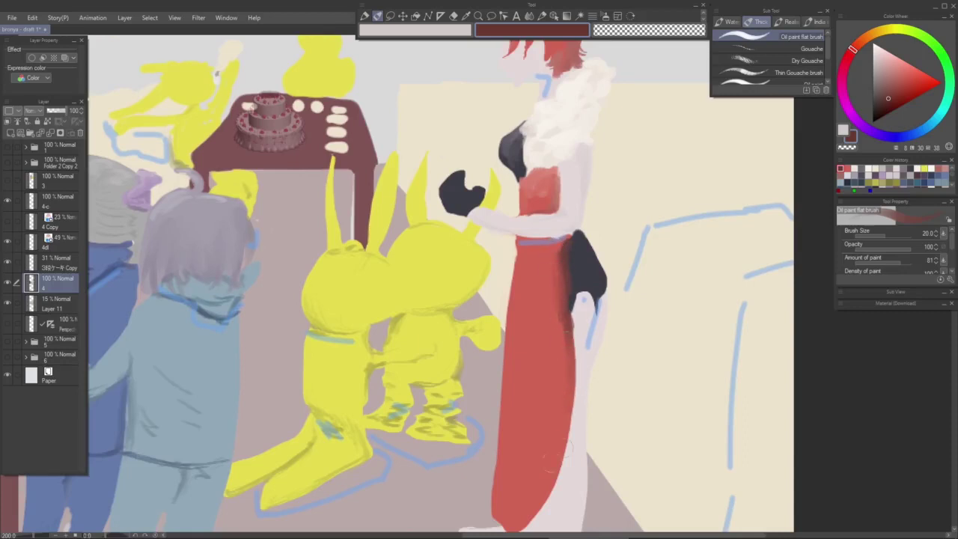
drag(559, 458, 567, 391)
drag(577, 254, 584, 301)
drag(574, 249, 584, 331)
drag(574, 268, 577, 365)
mouse_move(587, 310)
mouse_down()
mouse_move(573, 404)
mouse_move(553, 442)
mouse_up()
drag(581, 365, 549, 451)
drag(559, 415, 528, 466)
scroll(521, 463, up, 2)
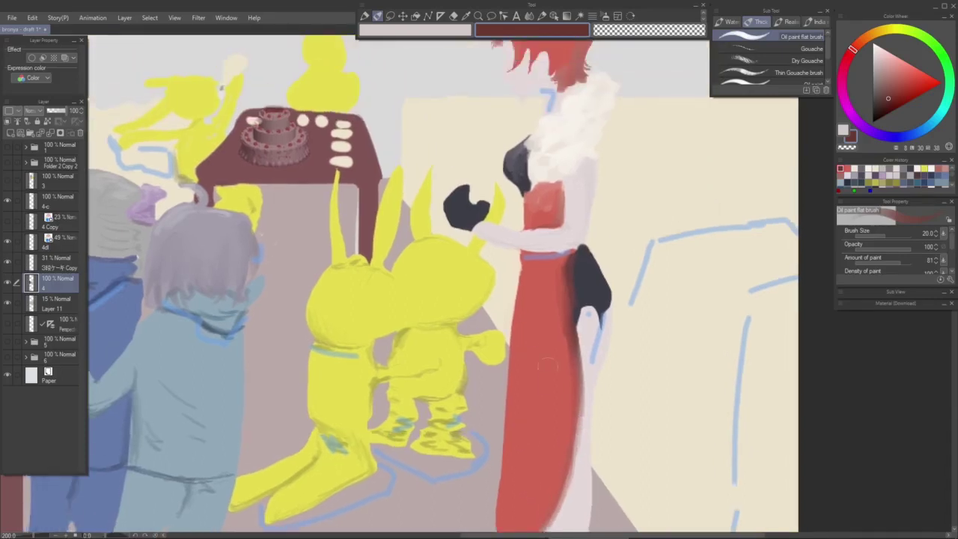
Step: Lighten the front edge of the red skirt down to the hem with a pale, desaturated tint of its sampled red
alt+click(540, 334)
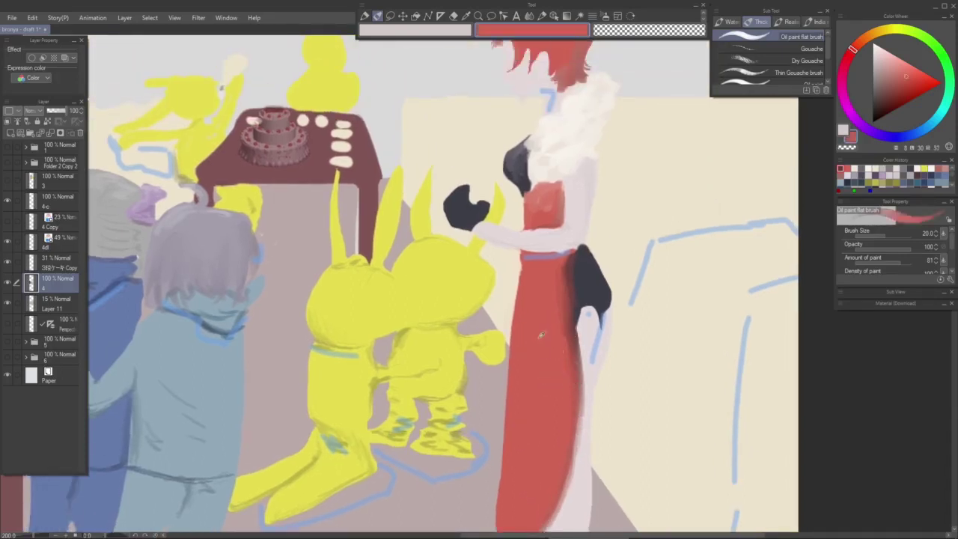
click(890, 65)
drag(532, 262, 514, 276)
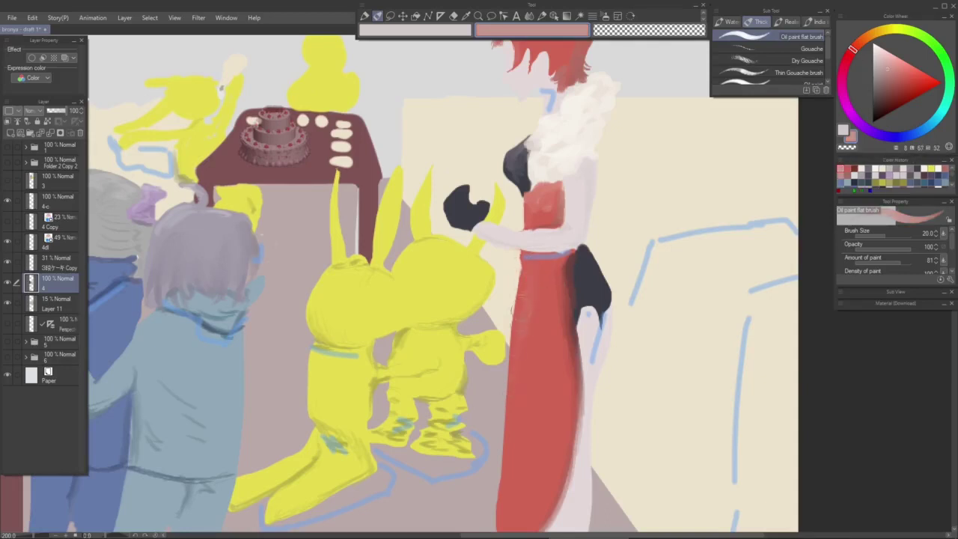
drag(528, 427, 543, 356)
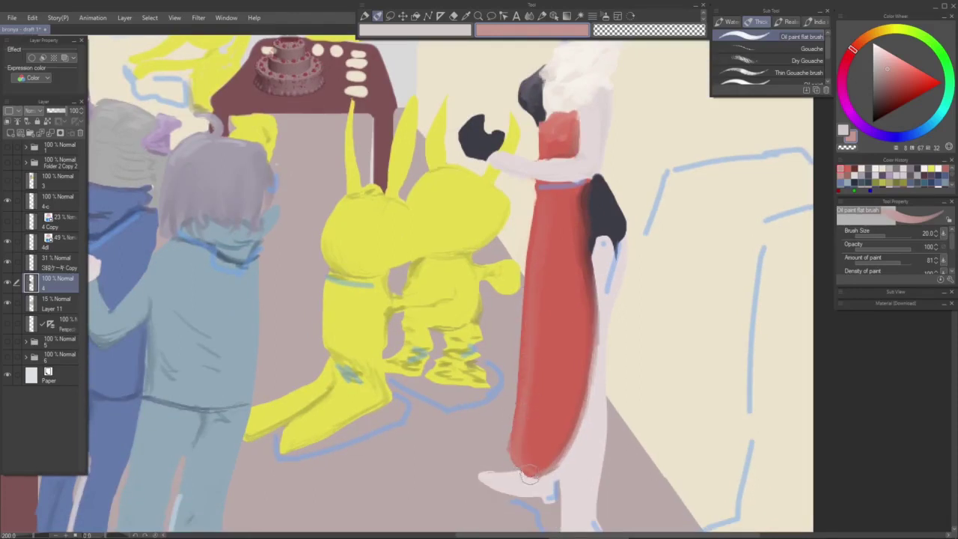
drag(534, 223, 526, 288)
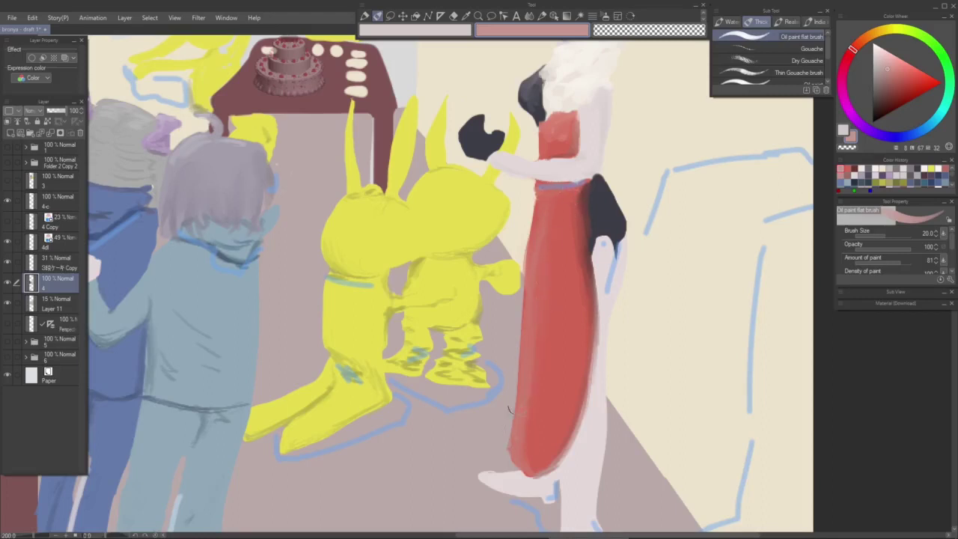
Step: Paint brighter coral-red highlights down the front of the red skirt with the Oil paint flat brush
click(903, 74)
drag(903, 74, 909, 65)
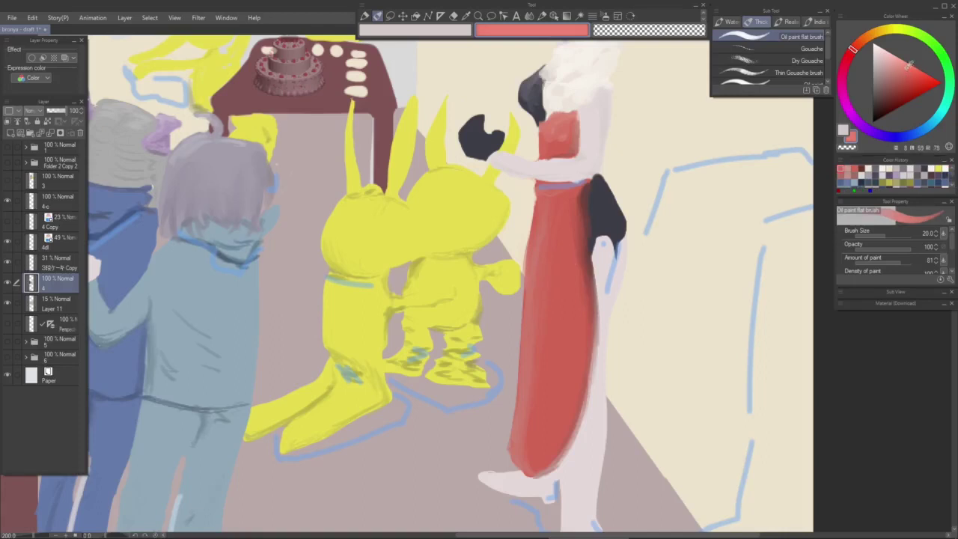
drag(538, 204, 540, 216)
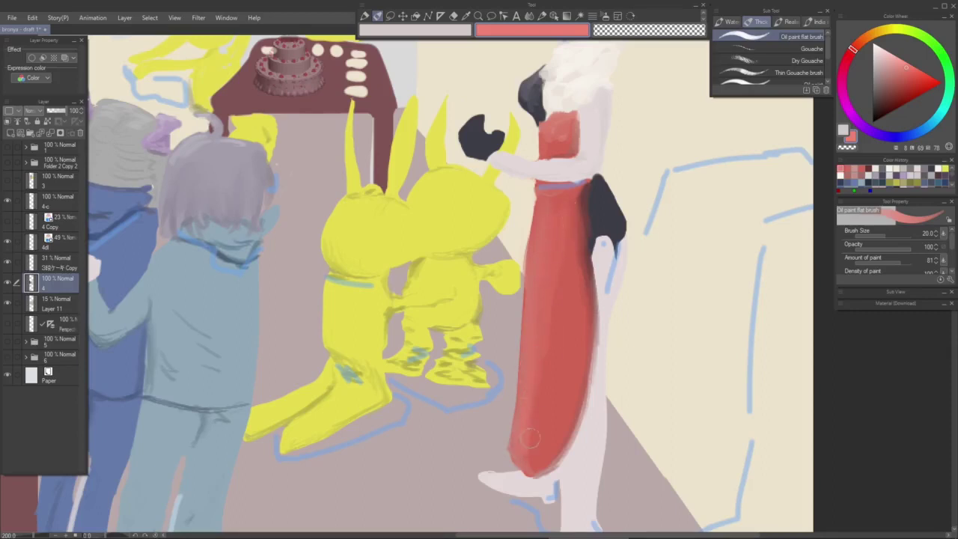
drag(562, 309, 536, 395)
Step: Refine the navy drape at the hip in its sampled navy, using the Oil paint flat brush and the Marker pen at size 7
alt+click(583, 298)
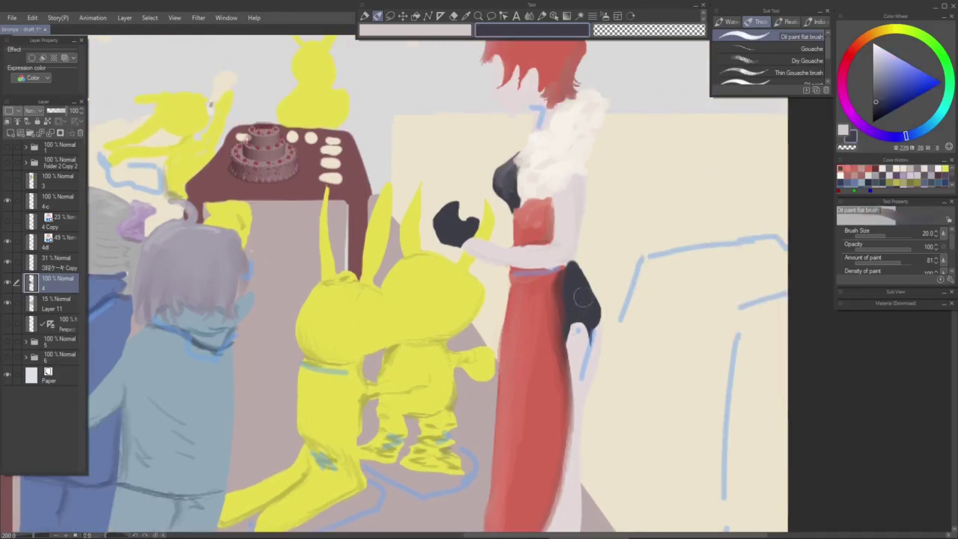
drag(576, 259, 590, 295)
mouse_move(572, 257)
mouse_down()
mouse_move(592, 302)
mouse_move(620, 303)
mouse_move(613, 311)
mouse_up()
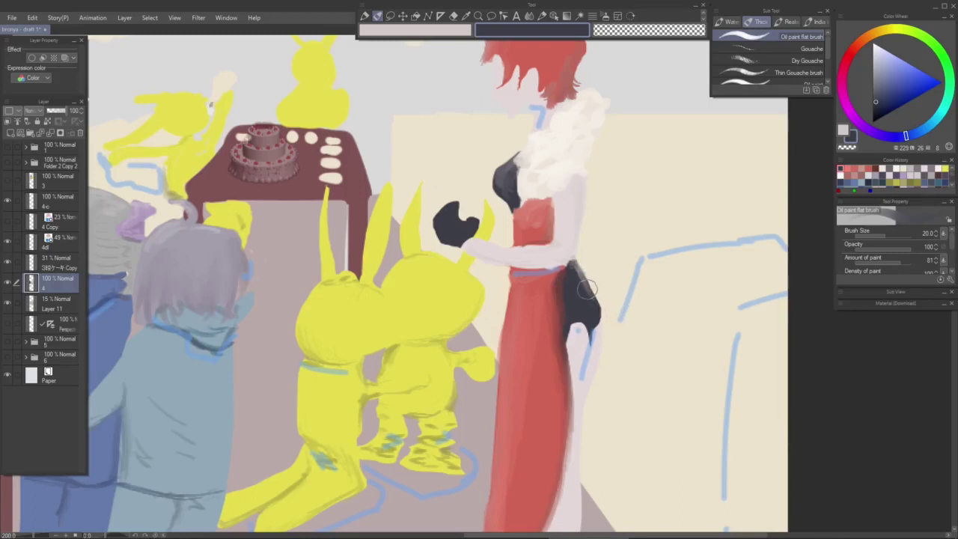
key(p)
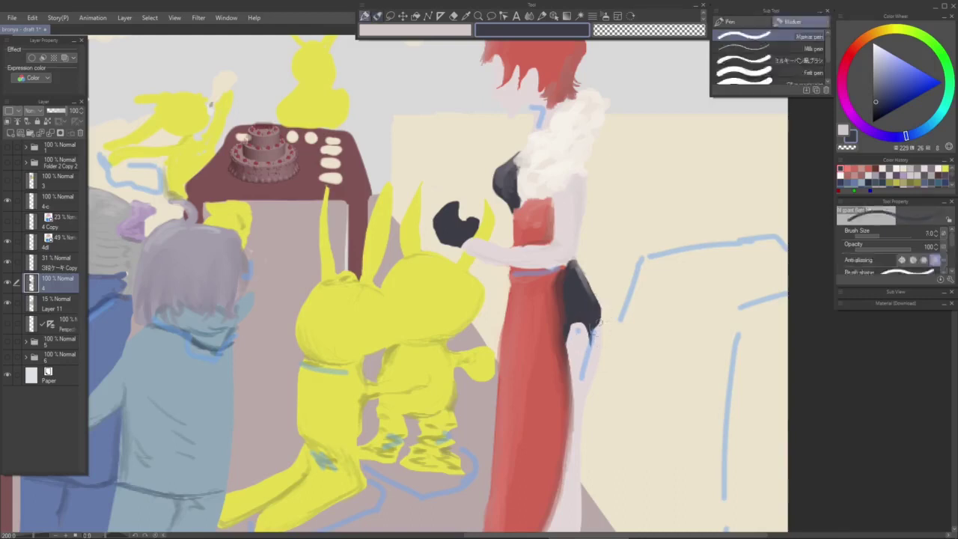
mouse_move(579, 349)
mouse_down()
mouse_move(544, 342)
mouse_move(540, 310)
mouse_move(562, 314)
mouse_move(565, 303)
mouse_move(567, 329)
mouse_move(533, 339)
mouse_move(542, 307)
mouse_move(561, 335)
mouse_up()
drag(535, 260, 540, 259)
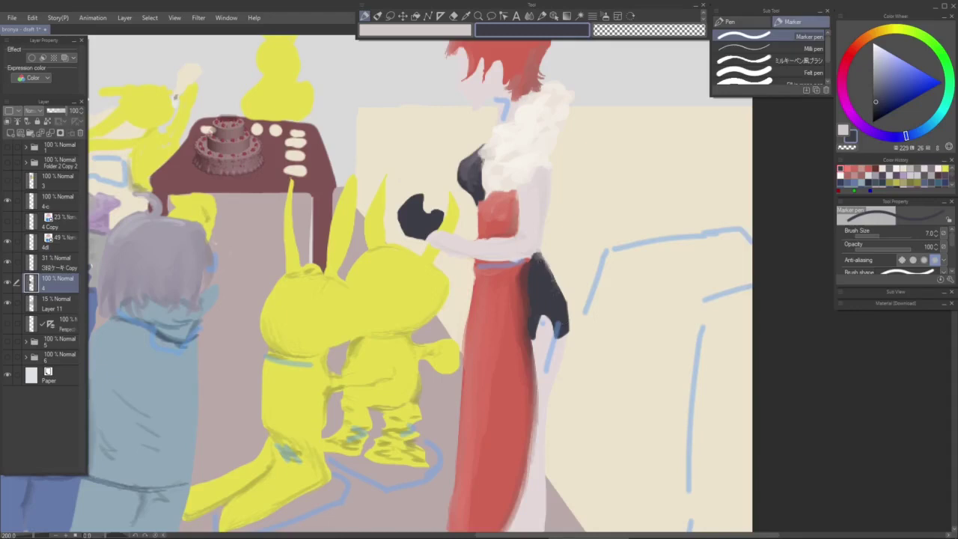
drag(551, 298, 559, 341)
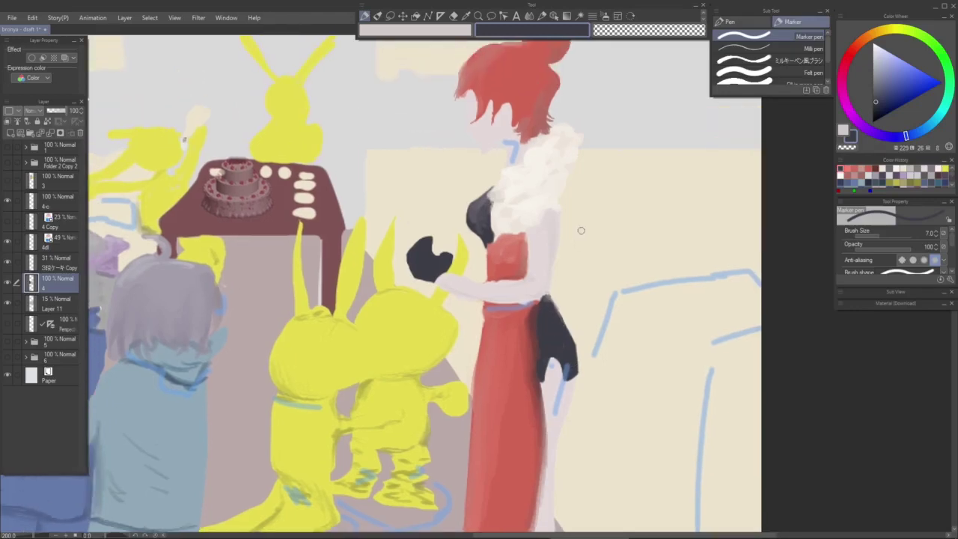
Step: Try a navy Marker pen band down the back of the red-haired figure's arm, from the fur to the drape
mouse_move(548, 228)
mouse_down()
mouse_move(552, 291)
mouse_move(554, 218)
mouse_move(553, 303)
mouse_up()
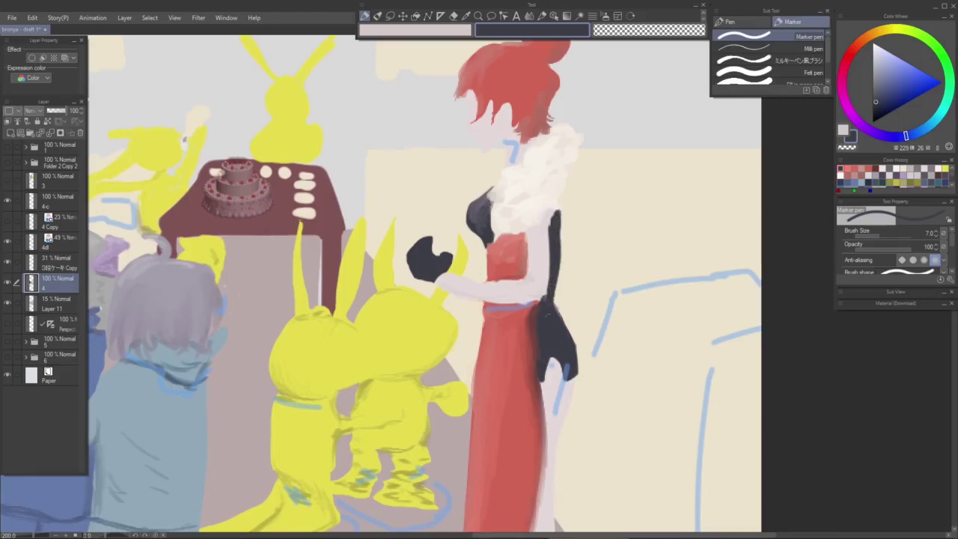
scroll(590, 341, down, 2)
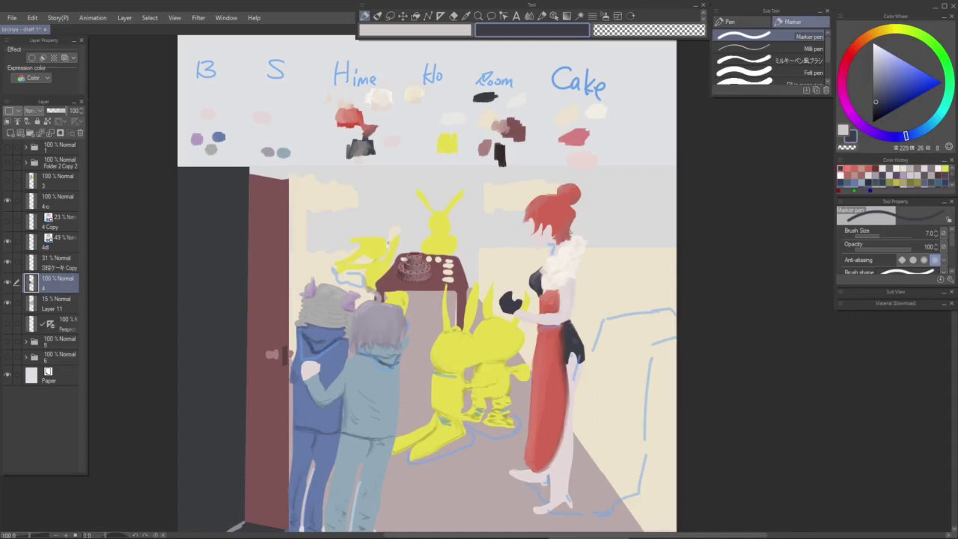
scroll(621, 348, up, 2)
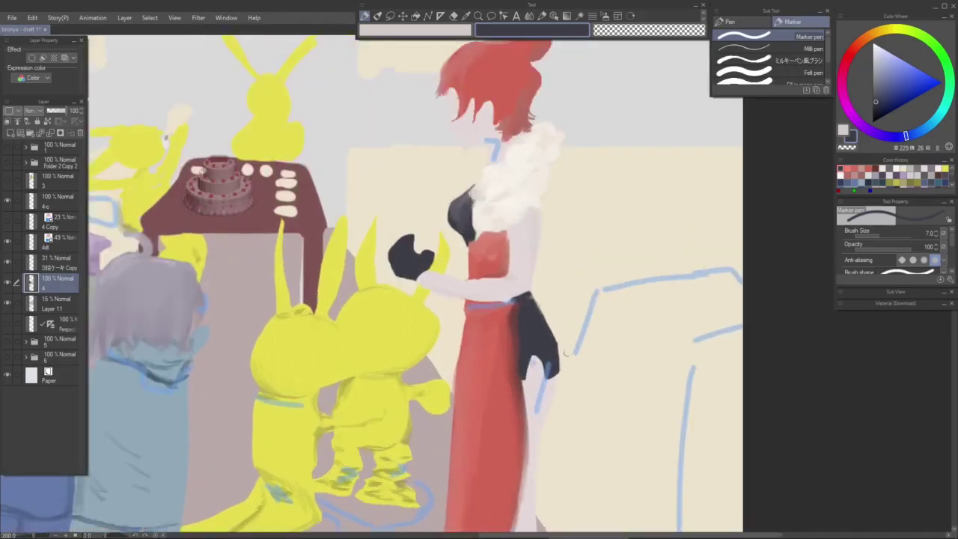
Step: Try dark and mid grey shadows on the lavender skin under the navy drape with the Oil paint flat brush, and undo them
alt+click(536, 378)
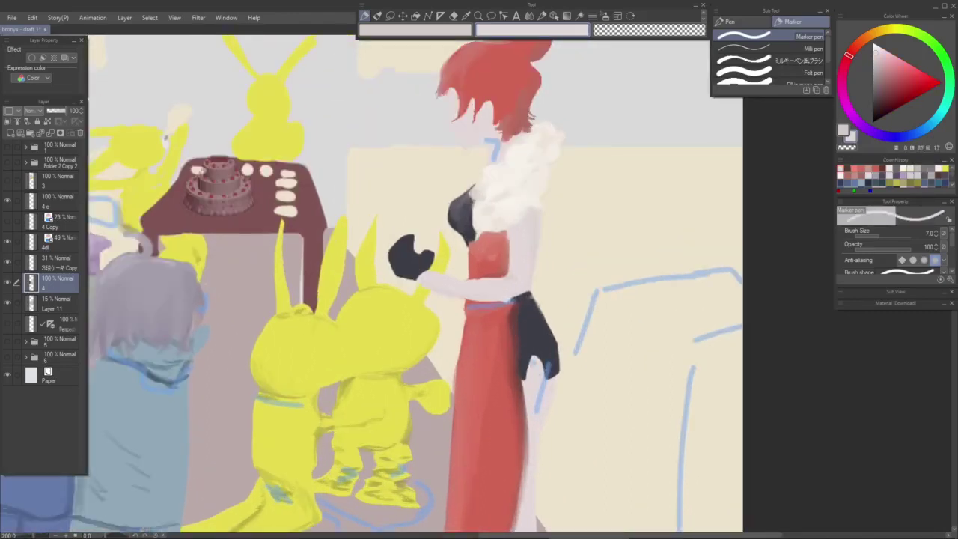
drag(881, 84, 876, 100)
scroll(550, 359, up, 2)
key(period)
key(b)
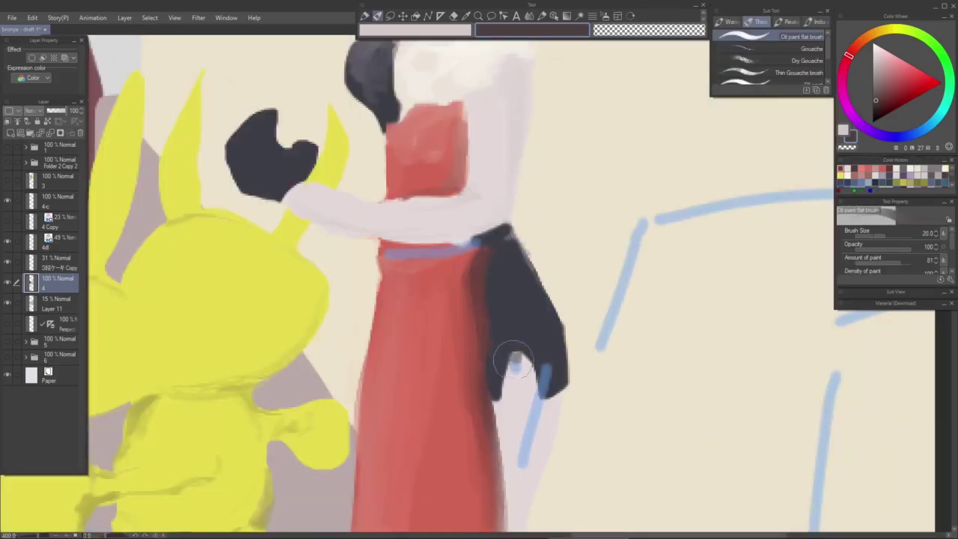
mouse_move(520, 359)
mouse_down()
mouse_move(505, 393)
mouse_move(496, 384)
mouse_move(521, 361)
mouse_up()
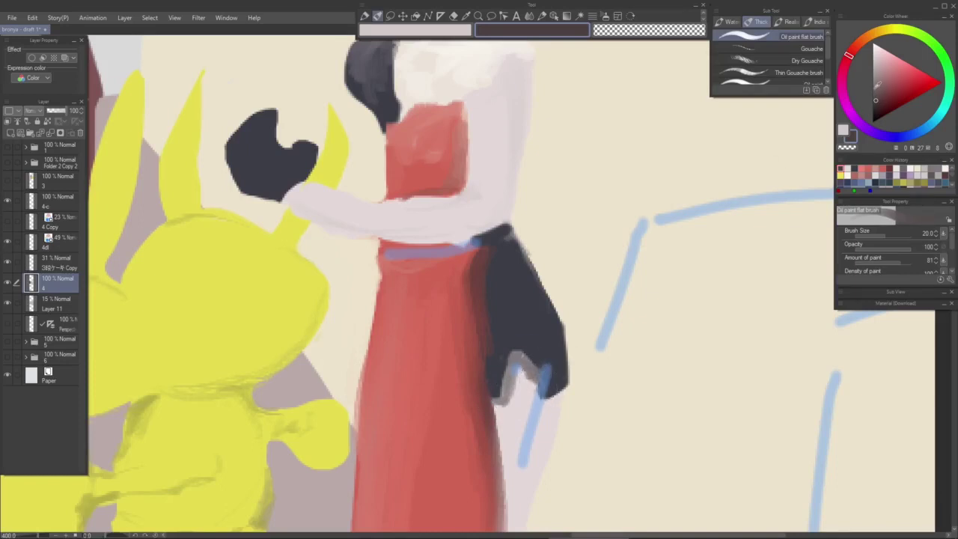
click(874, 88)
drag(520, 362, 540, 365)
key(ctrl+z)
key(ctrl+z)
key(ctrl+z)
key(ctrl+z)
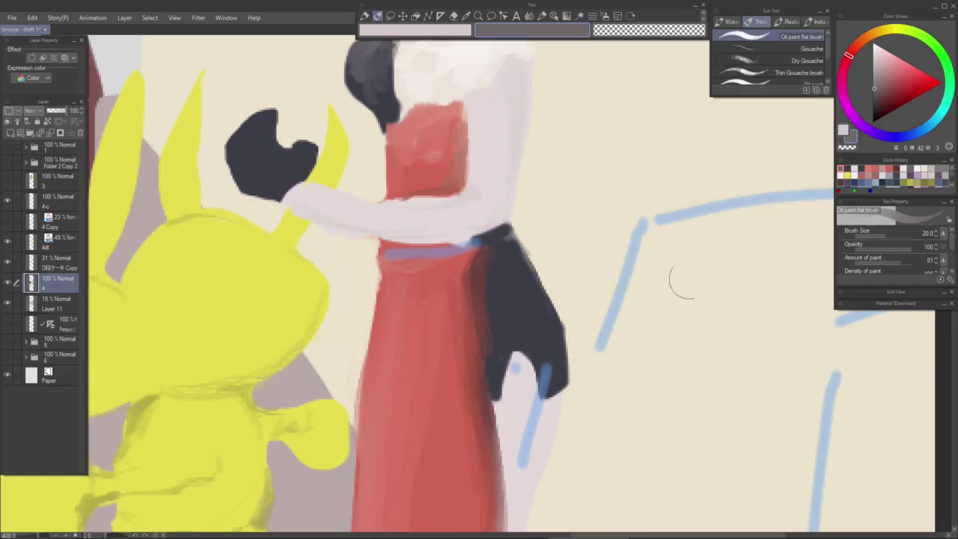
Step: Try a faint grey shadow under the navy drape with the brush opacity at 21, and undo it
click(868, 250)
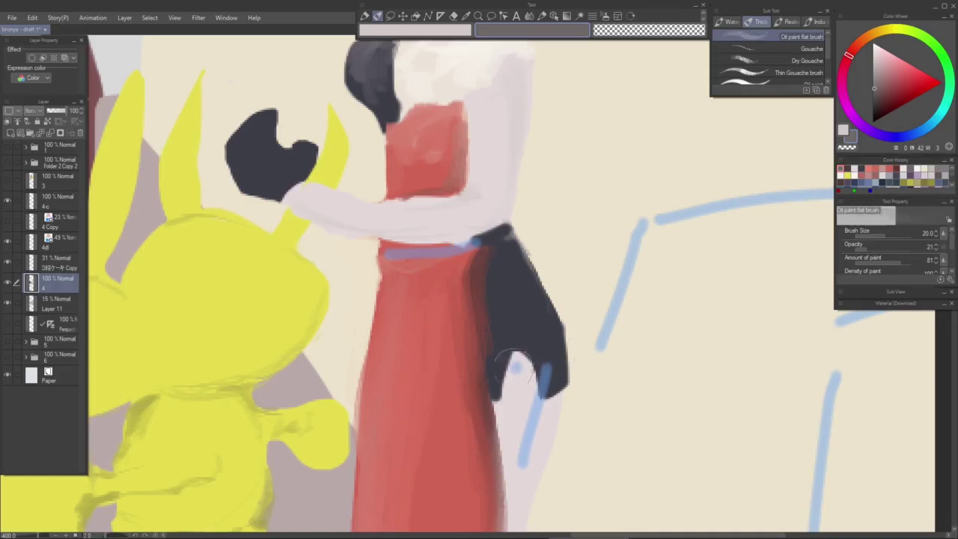
drag(516, 368, 496, 397)
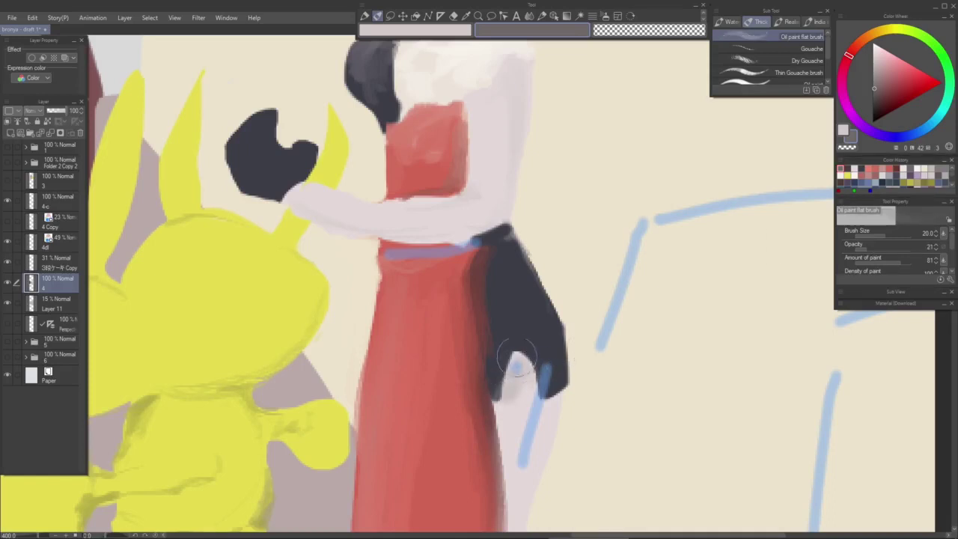
scroll(516, 382, down, 2)
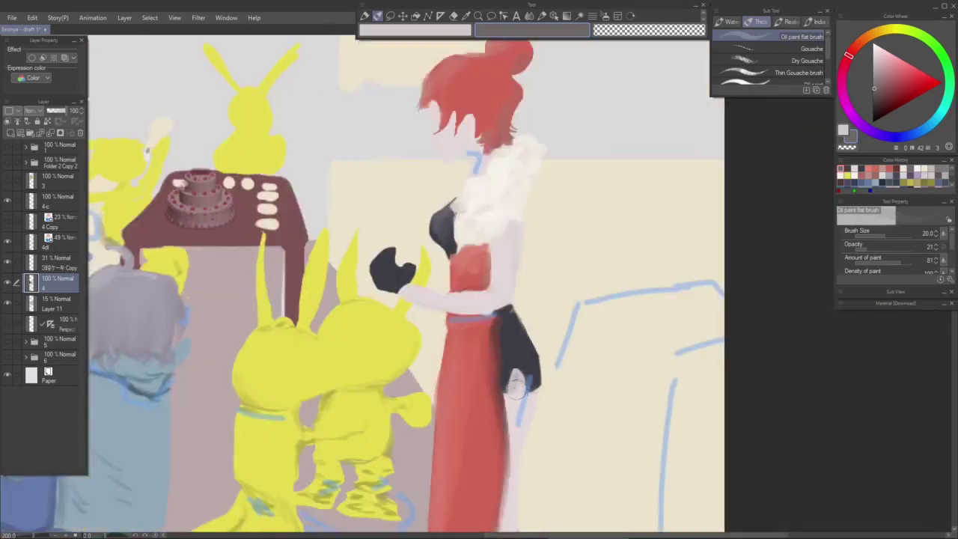
key(ctrl+z)
Step: Paint grey shading along the navy drape's inner notch with the Oil paint flat brush at opacity 100 and size 10
click(890, 235)
click(892, 248)
drag(895, 249, 912, 249)
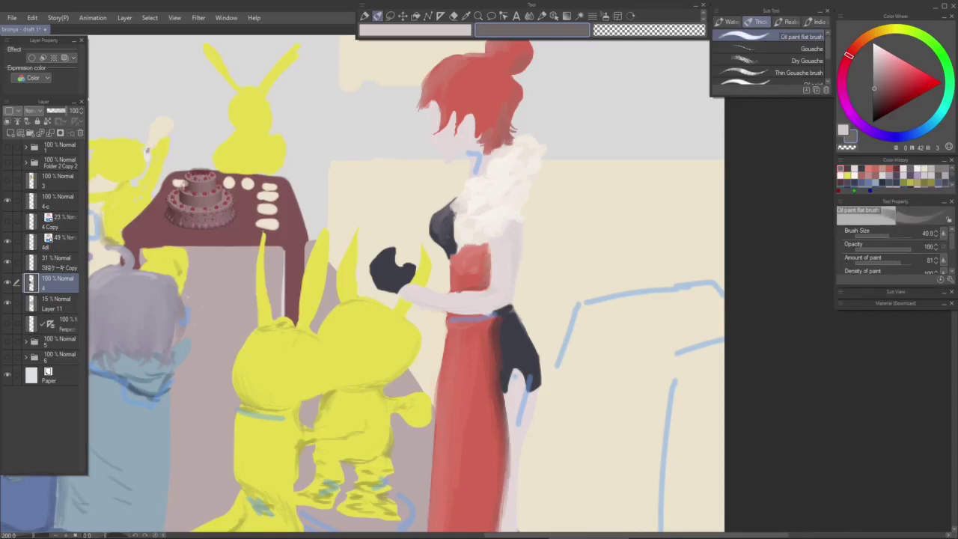
alt+click(521, 350)
click(873, 81)
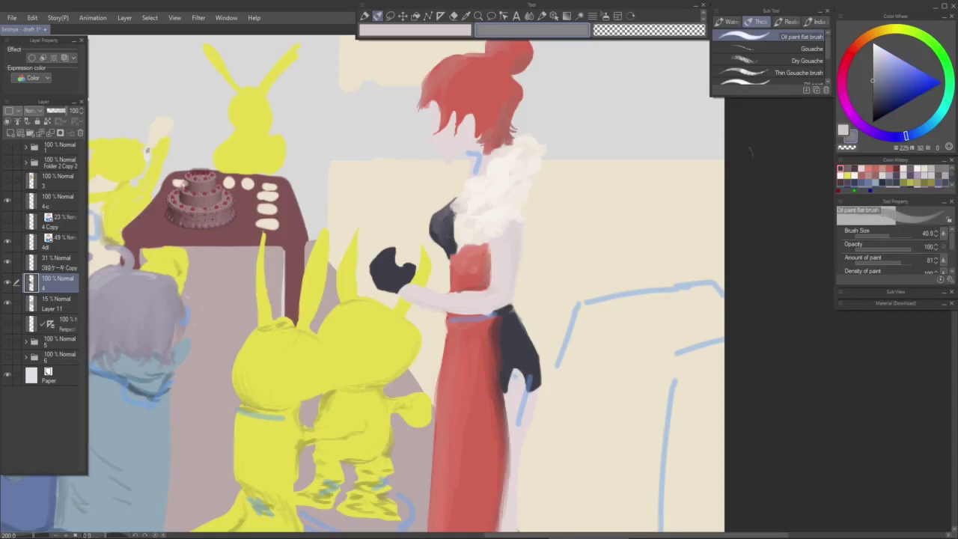
scroll(519, 363, up, 2)
key(bracketleft)
key(bracketleft)
key(bracketleft)
key(bracketleft)
mouse_move(507, 383)
mouse_down()
mouse_move(531, 416)
mouse_move(551, 415)
mouse_move(541, 418)
mouse_move(506, 383)
mouse_move(491, 428)
mouse_move(506, 374)
mouse_move(547, 416)
mouse_move(555, 399)
mouse_move(547, 417)
mouse_move(515, 367)
mouse_move(499, 375)
mouse_move(488, 425)
mouse_up()
key(bracketleft)
scroll(540, 398, down, 3)
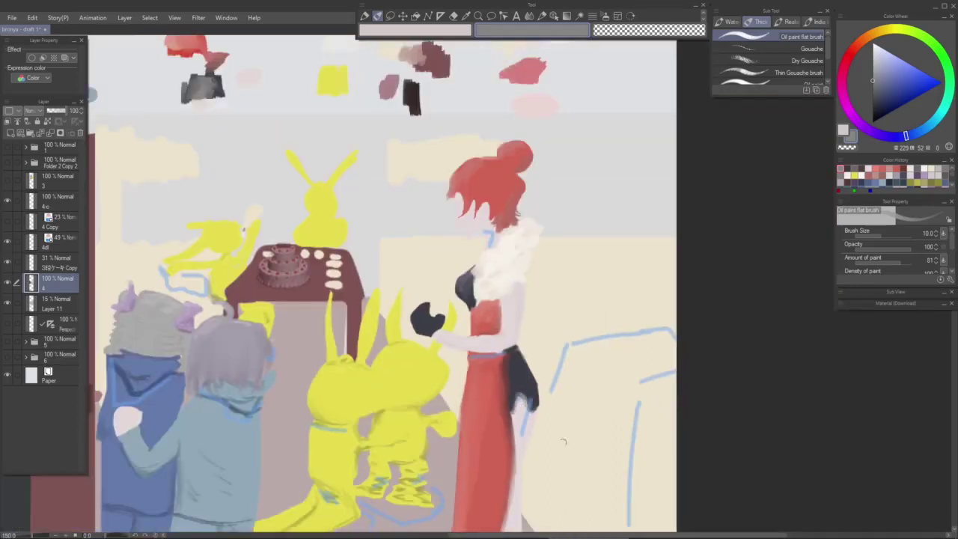
Step: Reshape the navy drape's outer and lower edges into longer ragged points in its sampled navy, and resample the lavender skin tone
drag(549, 442, 580, 410)
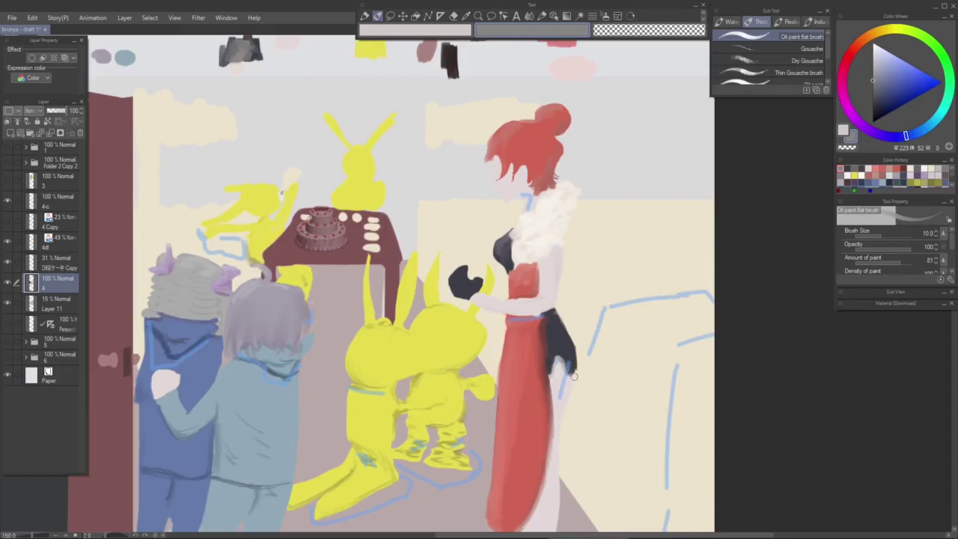
drag(470, 457, 484, 319)
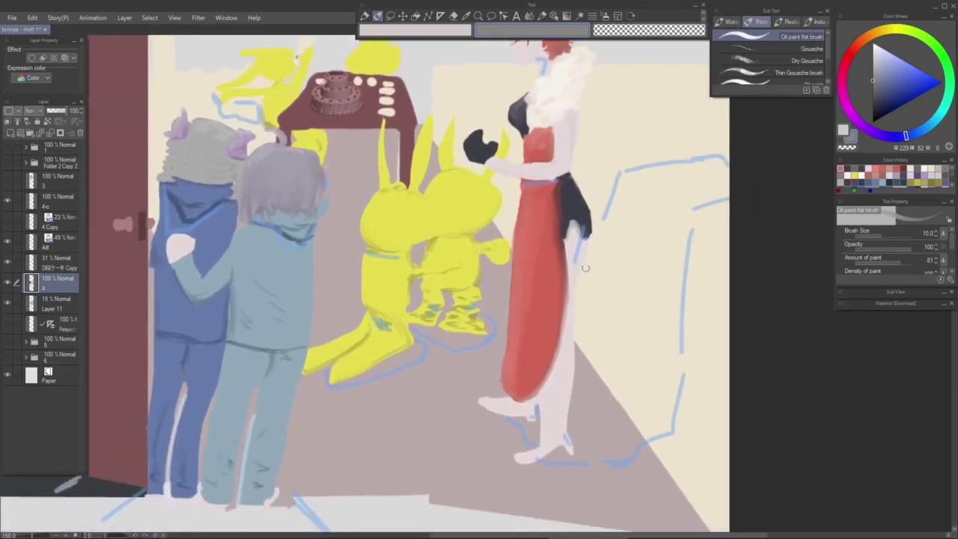
mouse_move(589, 234)
mouse_down()
mouse_move(583, 273)
mouse_move(578, 256)
mouse_move(584, 306)
mouse_up()
alt+click(585, 260)
scroll(583, 256, up, 1)
mouse_move(563, 207)
mouse_down()
mouse_move(593, 253)
mouse_move(591, 300)
mouse_up()
mouse_move(579, 231)
mouse_down()
mouse_move(585, 244)
mouse_move(573, 225)
mouse_up()
drag(589, 255, 593, 267)
drag(573, 223, 580, 240)
drag(591, 250, 585, 300)
mouse_move(552, 270)
mouse_down()
mouse_move(555, 300)
mouse_move(564, 250)
mouse_move(577, 275)
mouse_move(570, 258)
mouse_move(557, 272)
mouse_move(569, 248)
mouse_move(577, 265)
mouse_move(584, 255)
mouse_move(570, 223)
mouse_move(594, 267)
mouse_move(587, 302)
mouse_up()
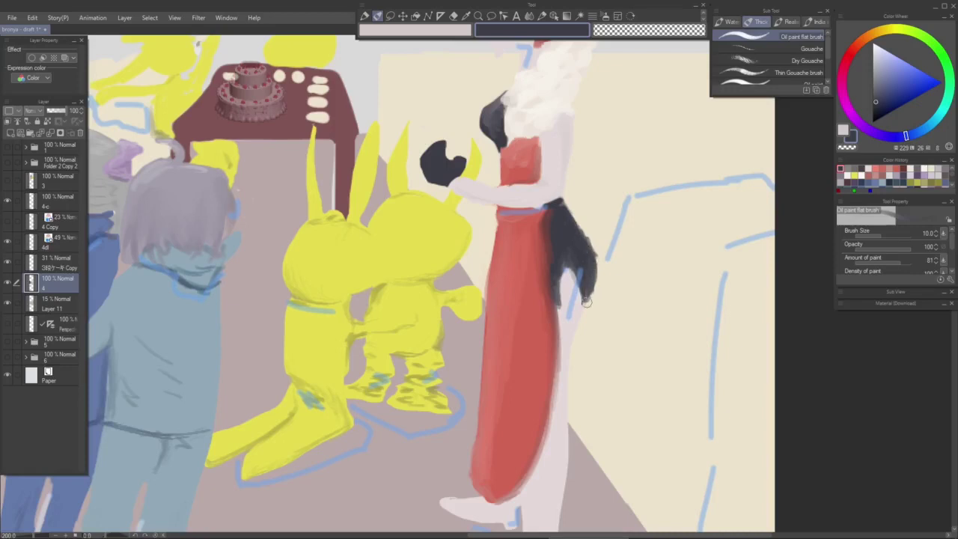
scroll(582, 297, down, 1)
alt+click(574, 291)
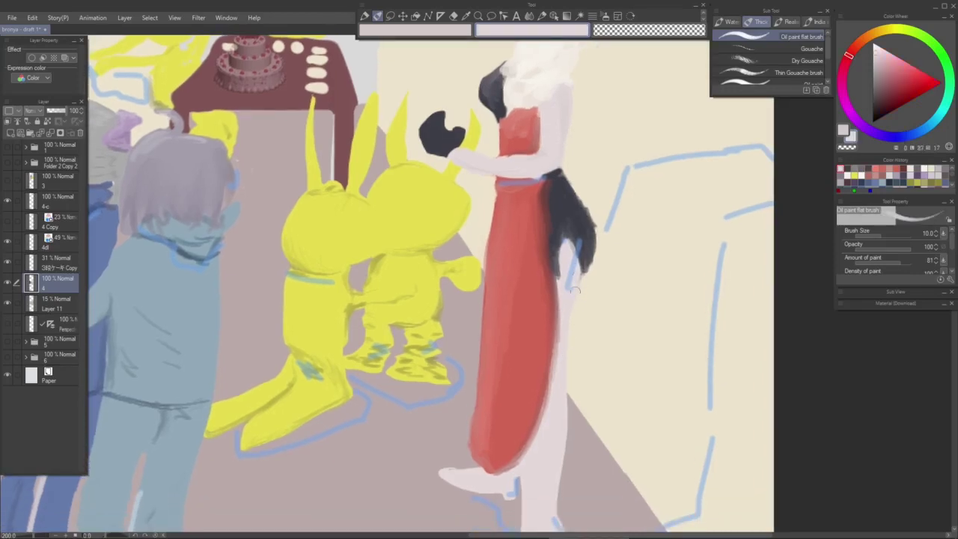
scroll(564, 400, down, 3)
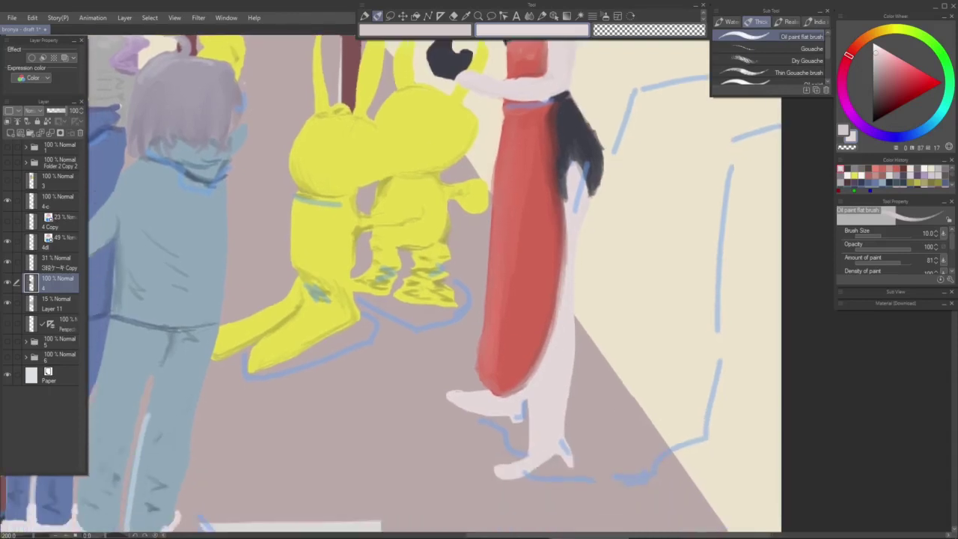
Step: With the Marker pen, separate the red-dressed woman's lower legs using the mauve floor colour and refine the front foot's toe and heel
key(p)
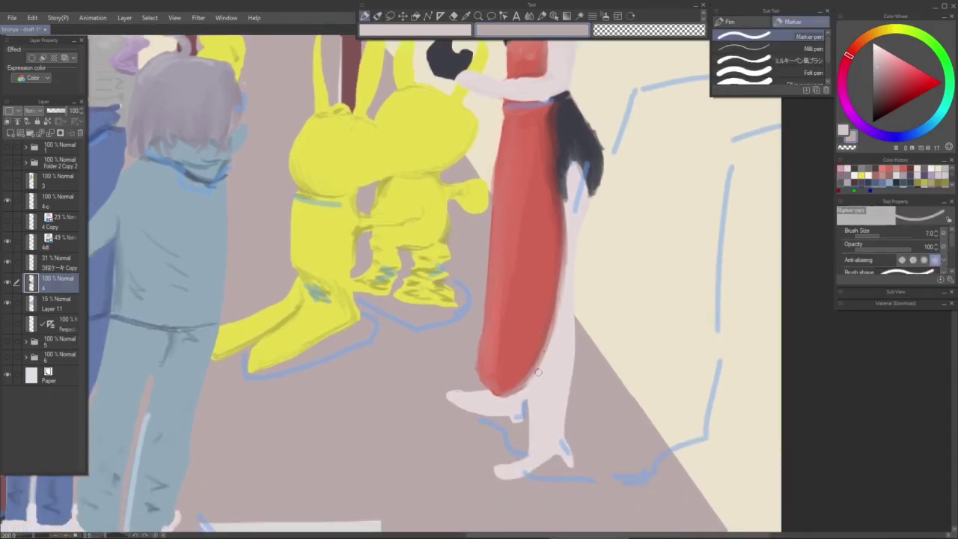
mouse_move(536, 367)
mouse_down()
mouse_move(541, 413)
mouse_move(518, 455)
mouse_move(535, 386)
mouse_move(535, 422)
mouse_up()
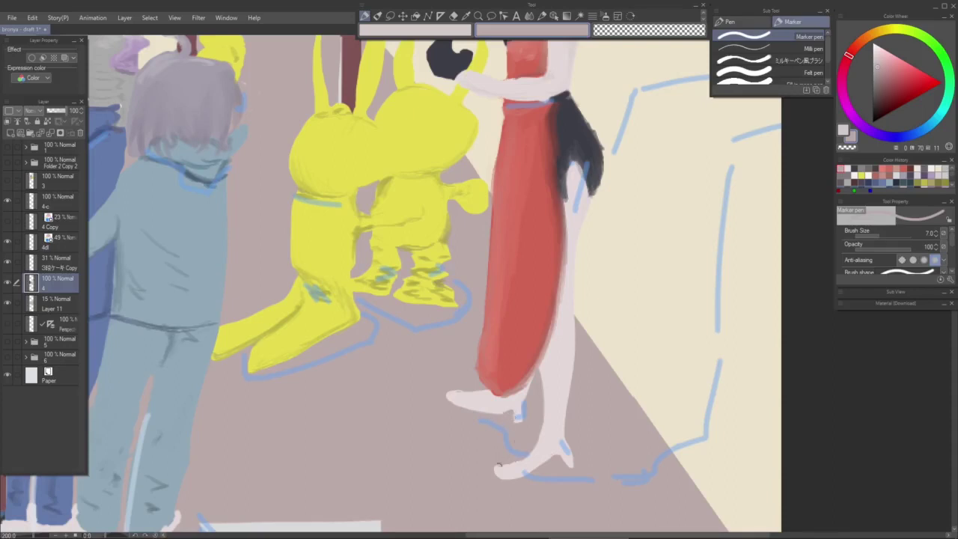
alt+click(552, 454)
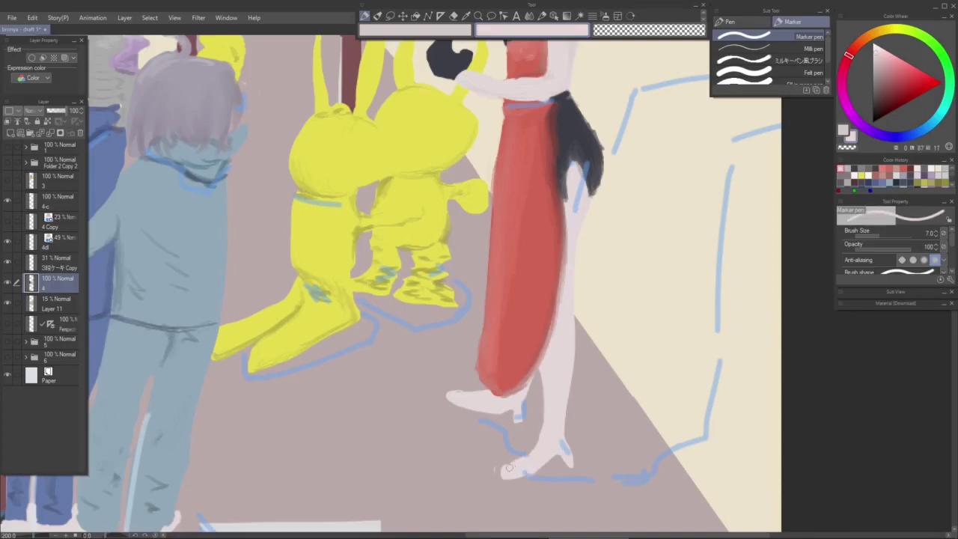
mouse_move(537, 470)
mouse_down()
mouse_move(562, 464)
mouse_move(565, 444)
mouse_up()
alt+click(566, 444)
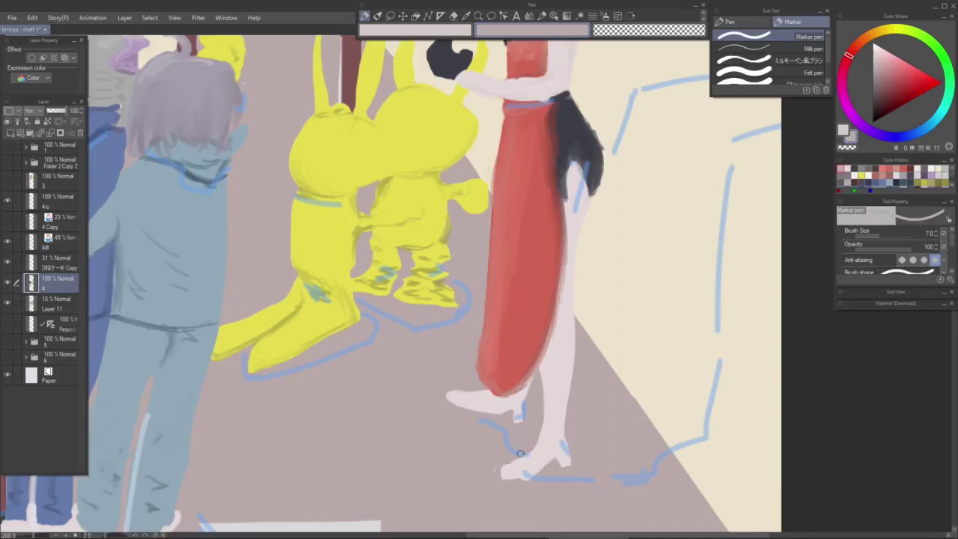
Step: Trim and reshape the front foot's toe, alternating the sampled mauve floor colour and the pale skin colour
drag(518, 452, 506, 482)
alt+click(519, 465)
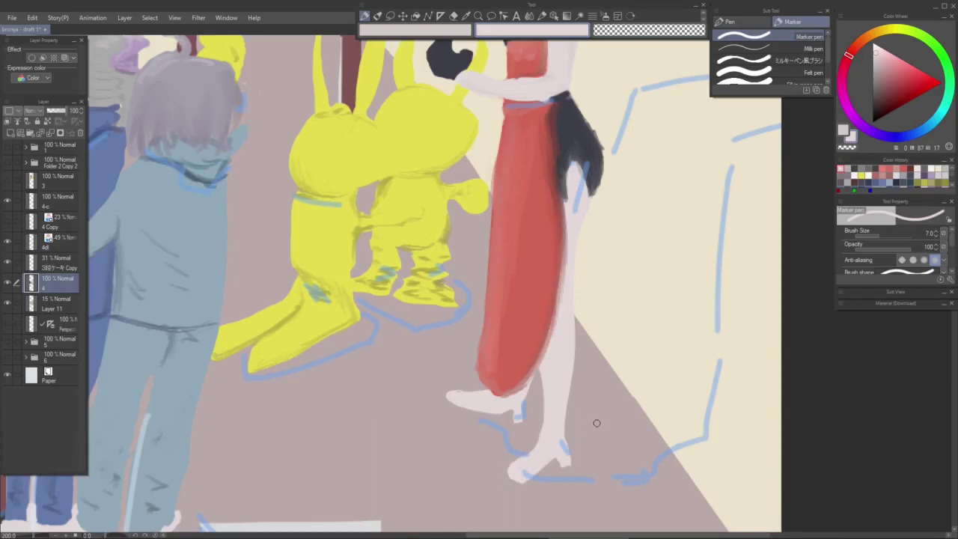
alt+click(520, 451)
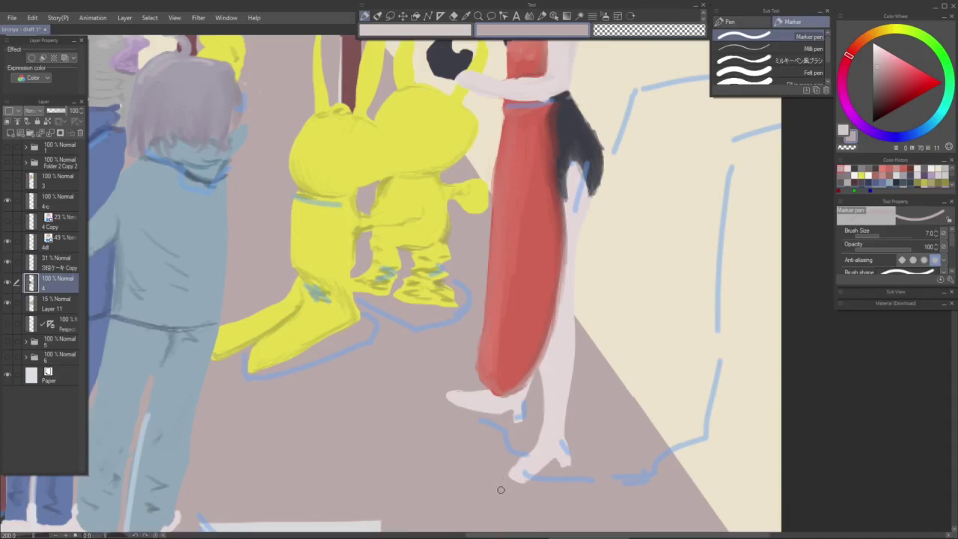
alt+click(522, 464)
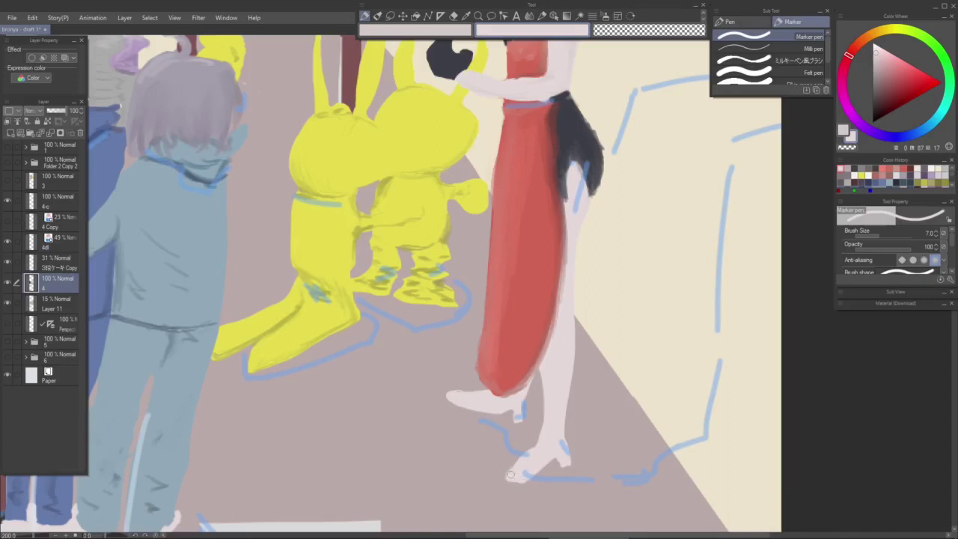
mouse_move(613, 390)
mouse_down()
mouse_move(599, 370)
mouse_move(588, 383)
mouse_up()
scroll(579, 372, down, 1)
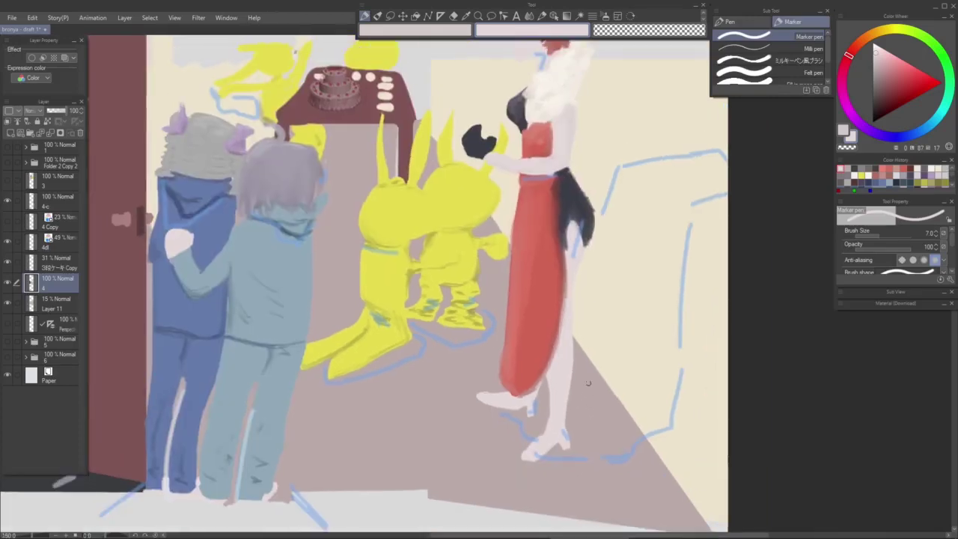
Step: Sketch small greyish guide marks on the front foot's ankle and toe with the Oil paint flat brush at size 4
click(787, 49)
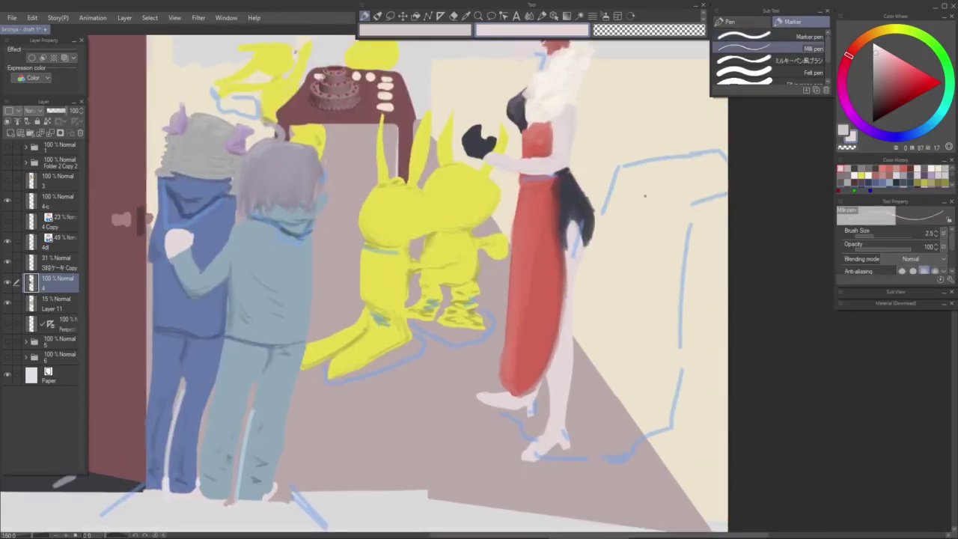
key(b)
click(876, 86)
mouse_move(521, 397)
mouse_down()
mouse_move(520, 383)
mouse_move(478, 378)
mouse_up()
scroll(520, 383, up, 1)
key(bracketleft)
key(bracketleft)
key(bracketleft)
key(bracketleft)
key(bracketleft)
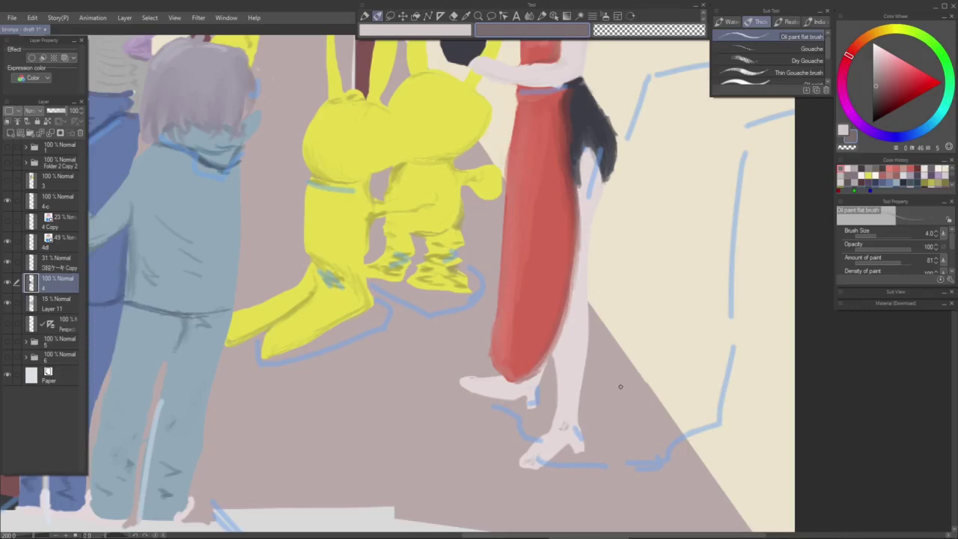
Step: Outline the front shoe's opening and ankle strap with the Milk pen, using the dark navy sampled from the black skirt panel
key(p)
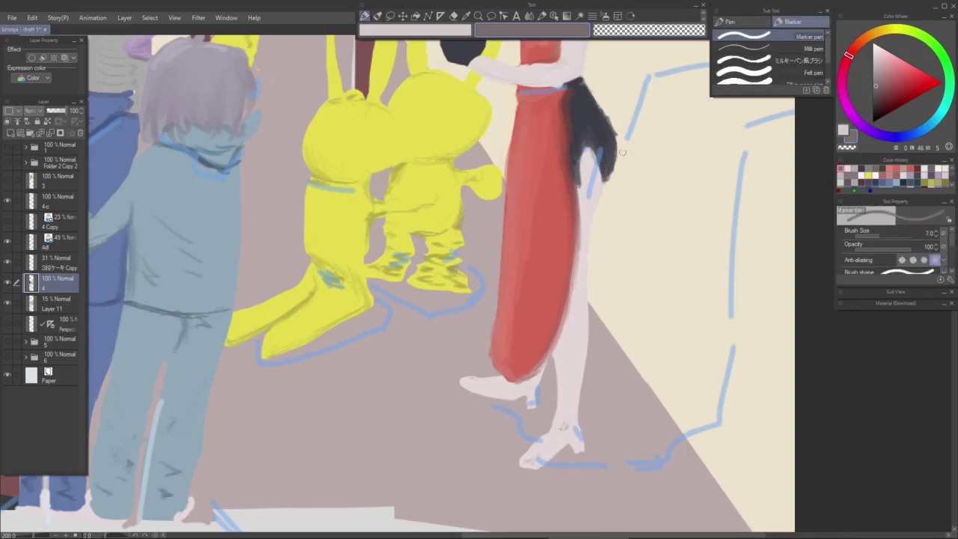
alt+click(603, 121)
key(.)
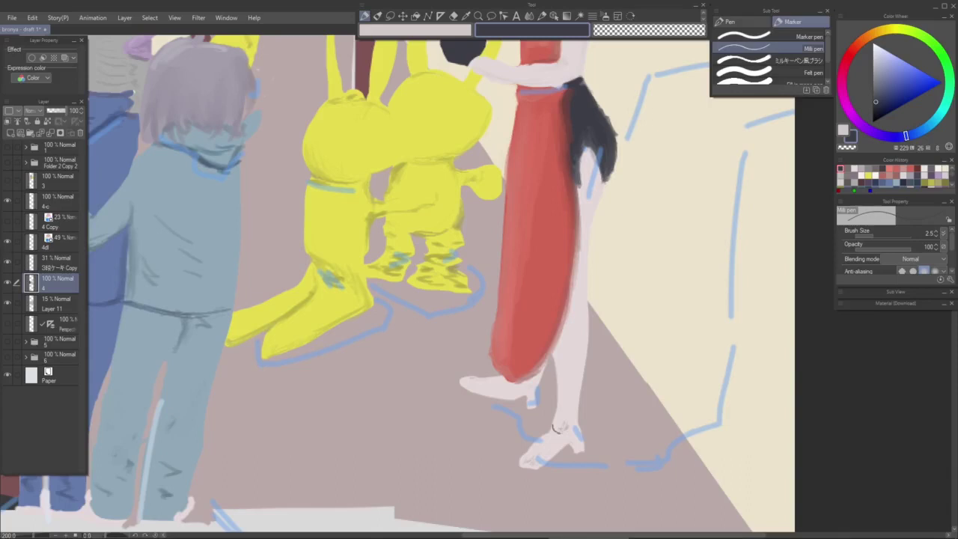
drag(567, 429, 575, 421)
drag(572, 434, 580, 425)
key(ctrl+z)
mouse_move(581, 428)
mouse_down()
mouse_move(547, 456)
mouse_move(531, 449)
mouse_move(555, 446)
mouse_up()
key(ctrl+z)
key(b)
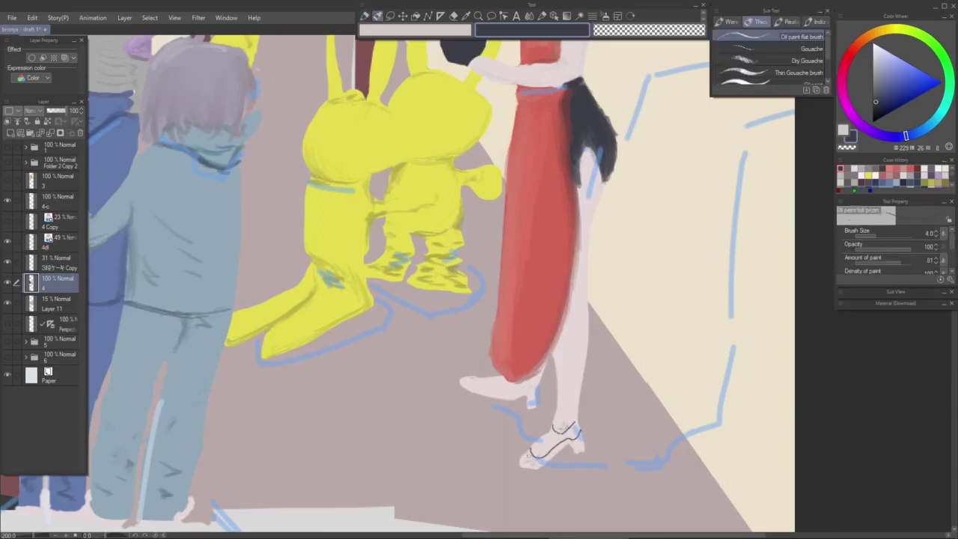
Step: Block in the front shoe with the Marker pen and a dark navy lasso fill, and clear the selection
key(p)
scroll(526, 414, down, 2)
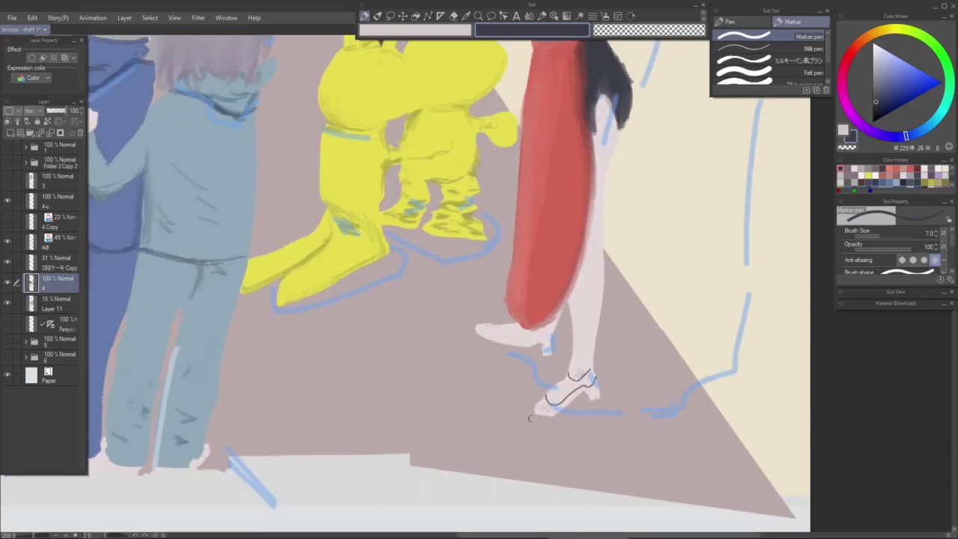
mouse_move(542, 402)
mouse_down()
mouse_move(574, 375)
mouse_move(597, 373)
mouse_move(600, 398)
mouse_move(543, 417)
mouse_move(534, 413)
mouse_move(548, 395)
mouse_up()
key(m)
click(619, 437)
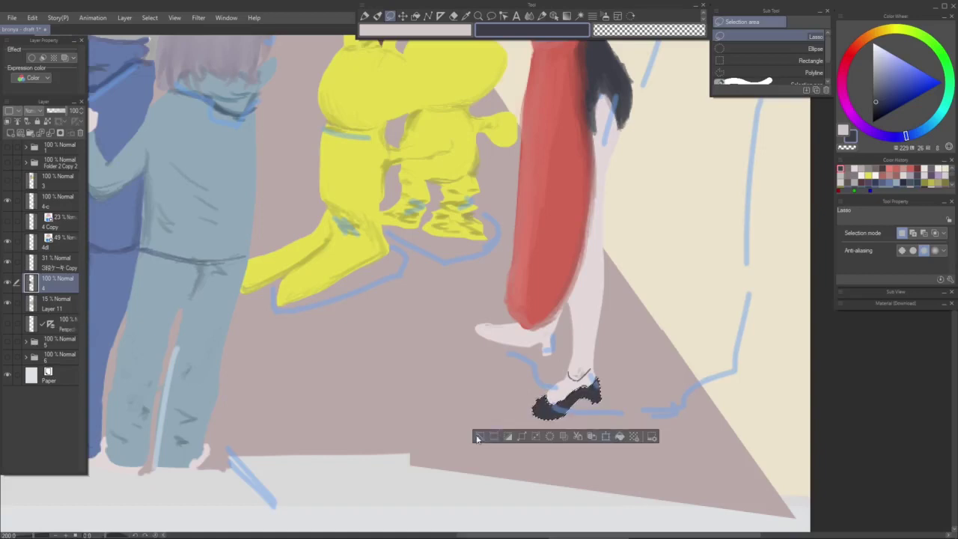
click(478, 437)
Step: Lasso the rear shoe shape, fill it with dark navy, and clear the selection
mouse_move(517, 314)
mouse_down()
mouse_move(536, 369)
mouse_move(517, 379)
mouse_move(549, 386)
mouse_move(576, 378)
mouse_move(564, 410)
mouse_move(558, 395)
mouse_move(496, 380)
mouse_move(523, 378)
mouse_up()
click(578, 427)
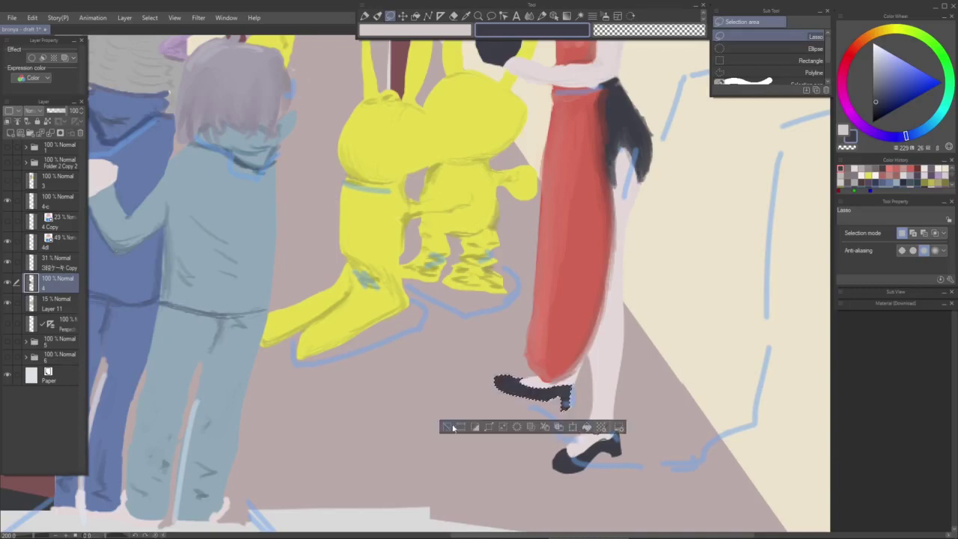
click(453, 428)
Step: Clean up the front shoe's toe edge with the Marker pen in the sampled mauve floor colour
mouse_move(517, 452)
mouse_down()
mouse_move(507, 425)
mouse_move(549, 440)
mouse_up()
key(p)
alt+click(572, 398)
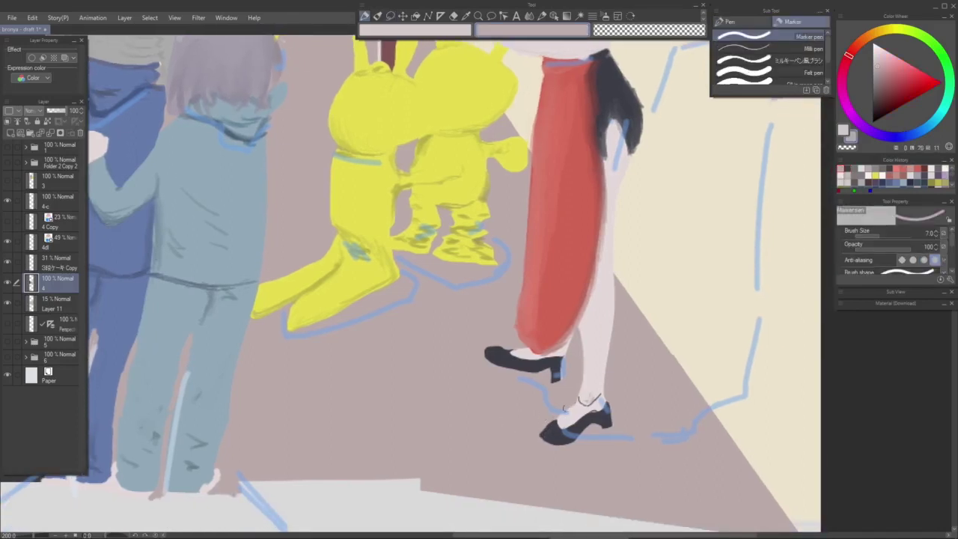
drag(542, 427, 540, 441)
key(b)
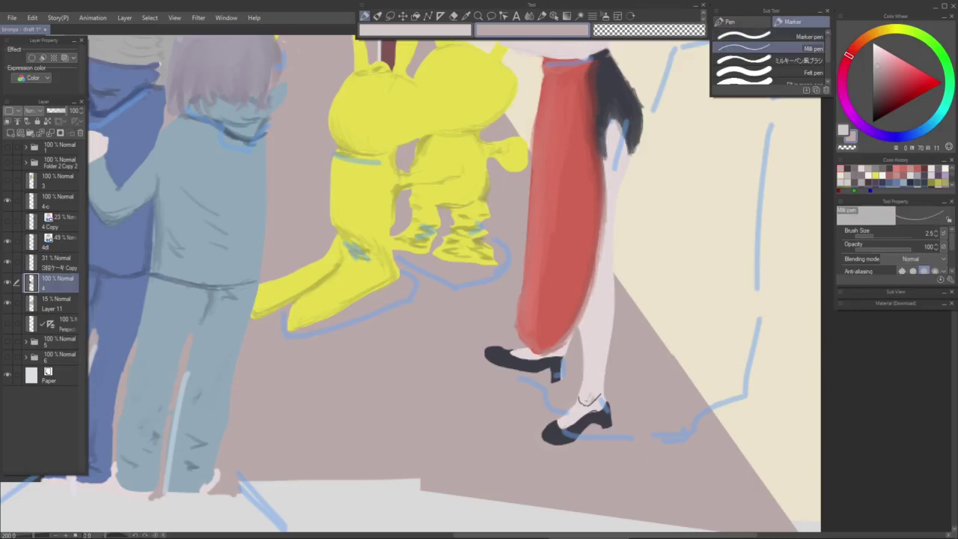
Step: Thicken the front ankle strap and add the rear ankle strap in dark navy with the Milk pen at size 4
key(p)
key(bracketright)
key(bracketright)
alt+click(588, 423)
mouse_move(577, 397)
mouse_down()
mouse_move(592, 406)
mouse_move(603, 392)
mouse_up()
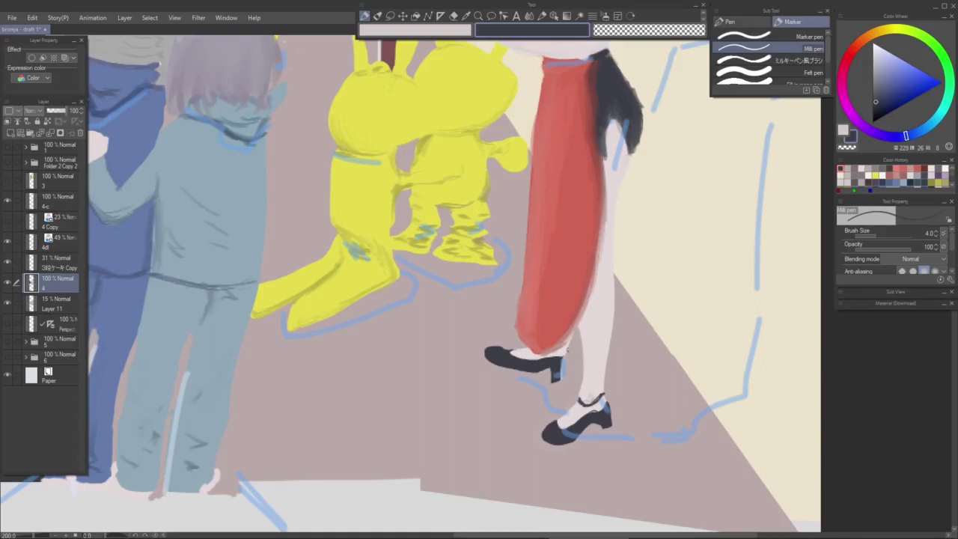
drag(567, 347, 560, 350)
Step: Dot the front ankle strap with yellow sampled from the rabbit figure, and undo the extra stroke on the shoe
alt+click(464, 191)
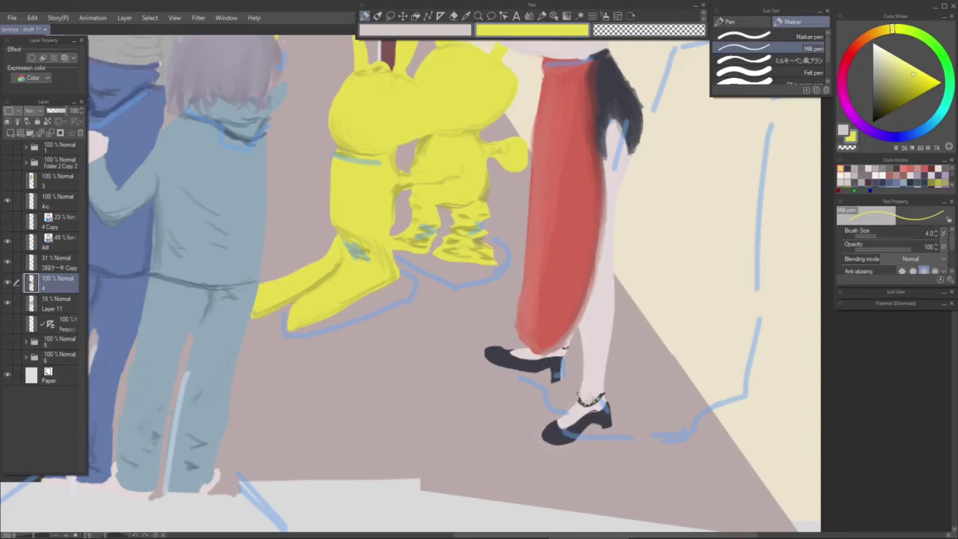
drag(576, 430, 590, 420)
key(ctrl+z)
drag(659, 190, 650, 237)
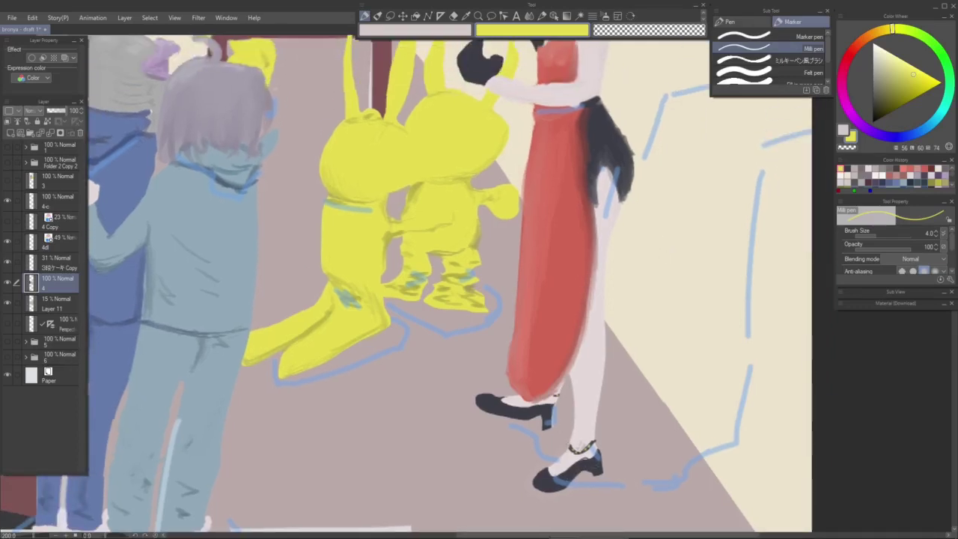
Step: Add short orange accent dashes along both dark shoes with the Milk pen
alt+click(566, 273)
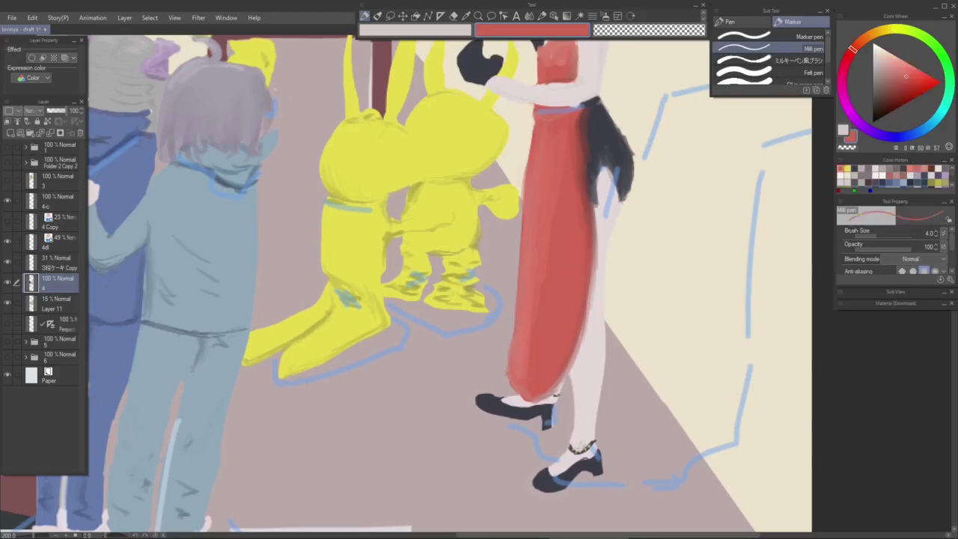
click(871, 36)
drag(570, 474, 574, 470)
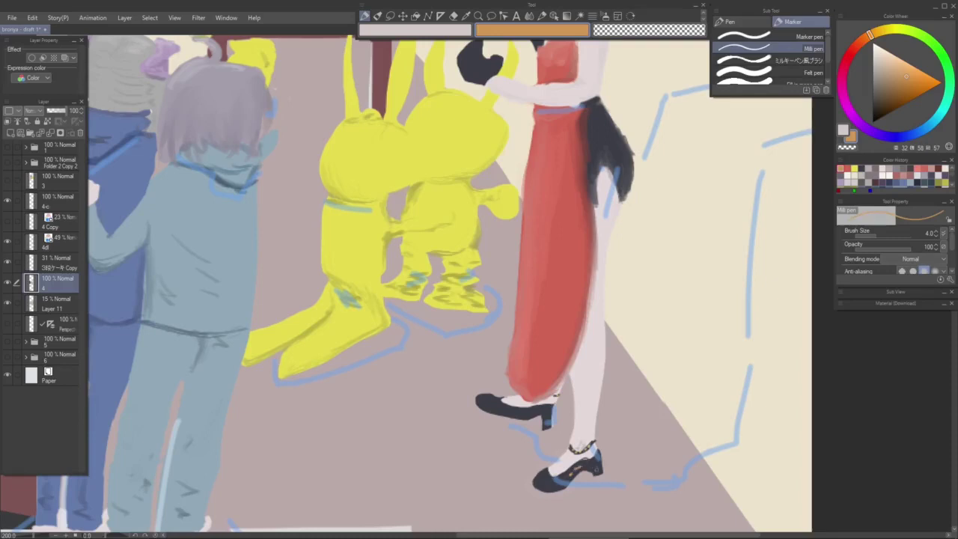
mouse_move(545, 416)
mouse_down()
mouse_move(507, 411)
mouse_move(526, 411)
mouse_up()
drag(549, 477, 542, 482)
Step: Trim the rear shoe's toe with the sampled mauve floor colour and switch back to the Marker pen
alt+click(490, 389)
mouse_move(494, 393)
mouse_down()
mouse_move(478, 406)
mouse_move(482, 393)
mouse_up()
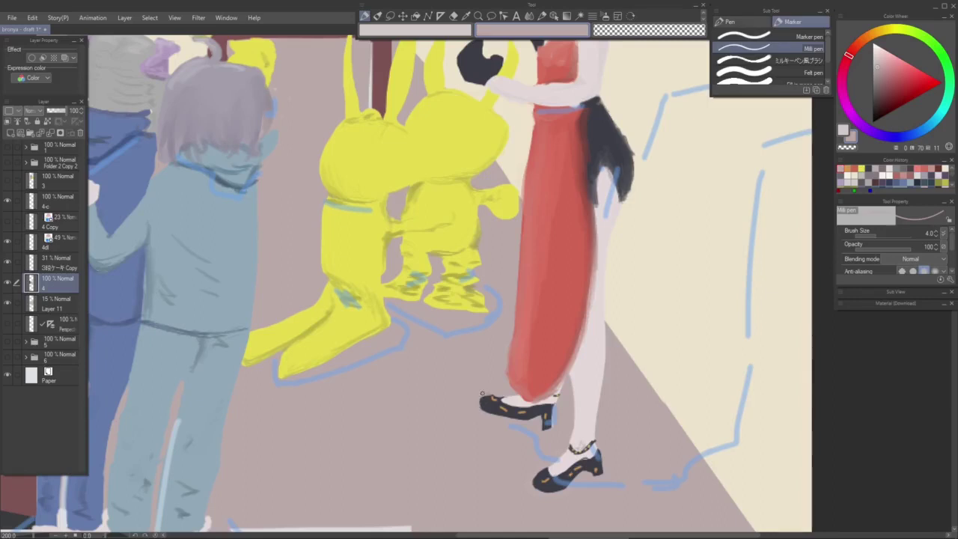
key(comma)
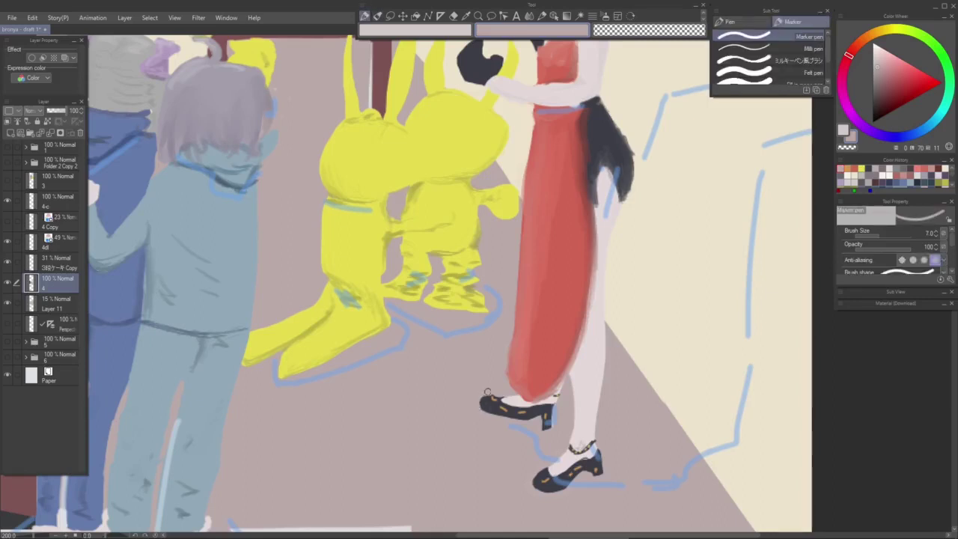
Step: Reshape the woman's dark gloved hand with the Marker pen, carving its inner gap and outer edge with the cream wall colour
scroll(459, 449, down, 1)
scroll(528, 411, down, 1)
drag(579, 331, 583, 406)
scroll(576, 359, up, 1)
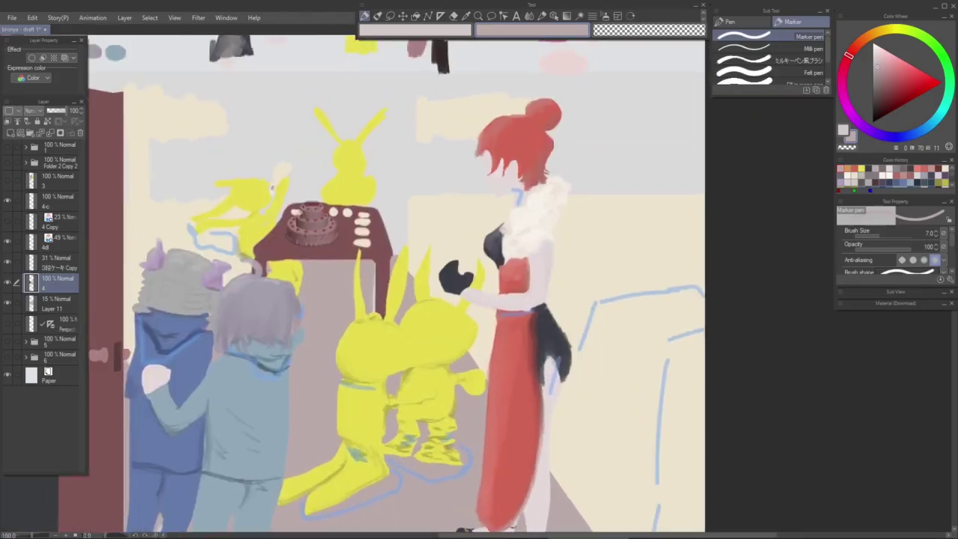
scroll(456, 333, up, 2)
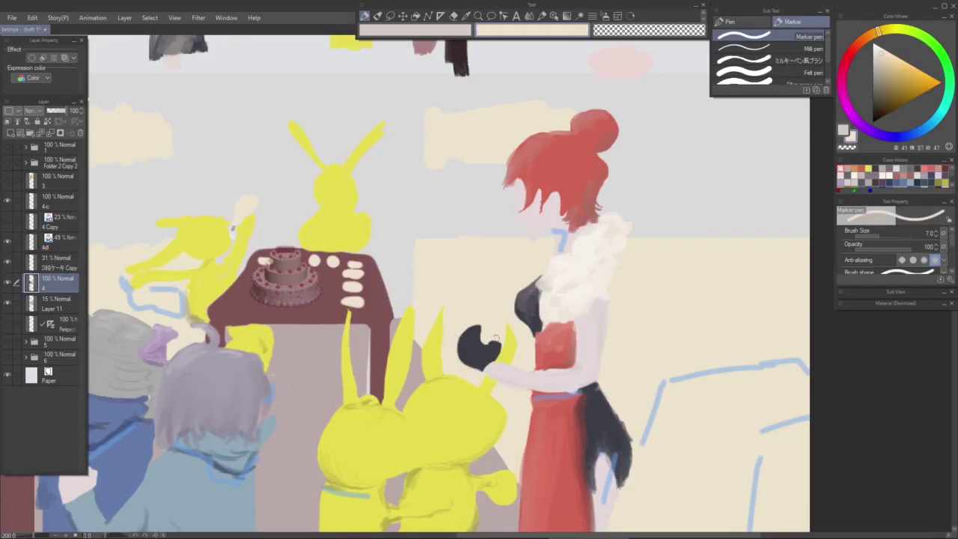
alt+click(492, 341)
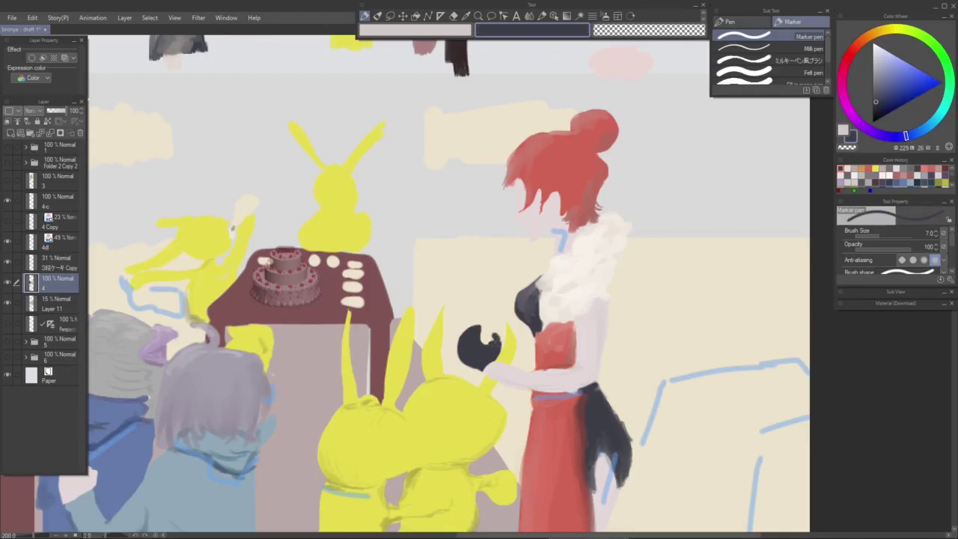
alt+click(490, 338)
drag(484, 339, 490, 342)
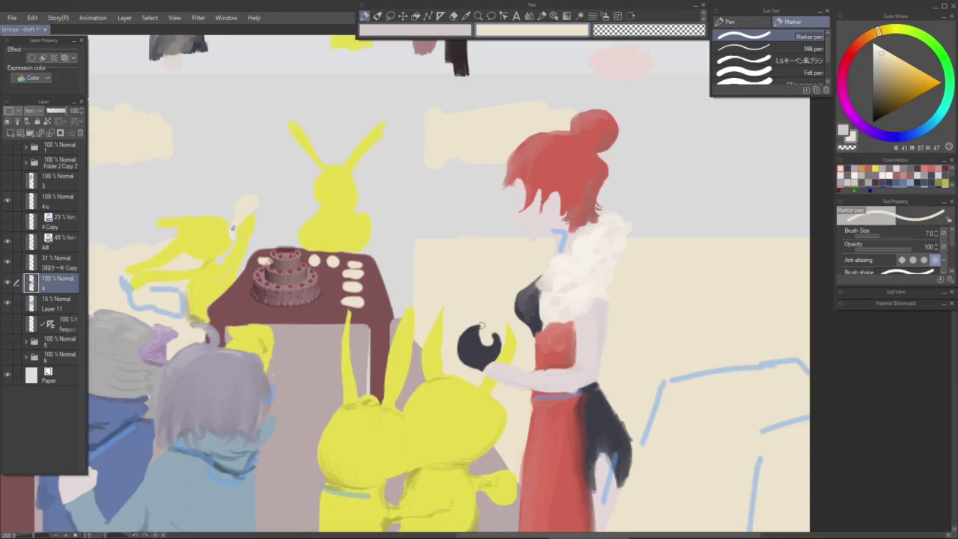
mouse_move(470, 327)
mouse_down()
mouse_move(459, 364)
mouse_move(469, 371)
mouse_up()
Step: Draw greyish-blue finger lines on the dark glove with the Milk pen and touch up its shape in sampled dark navy
alt+click(482, 359)
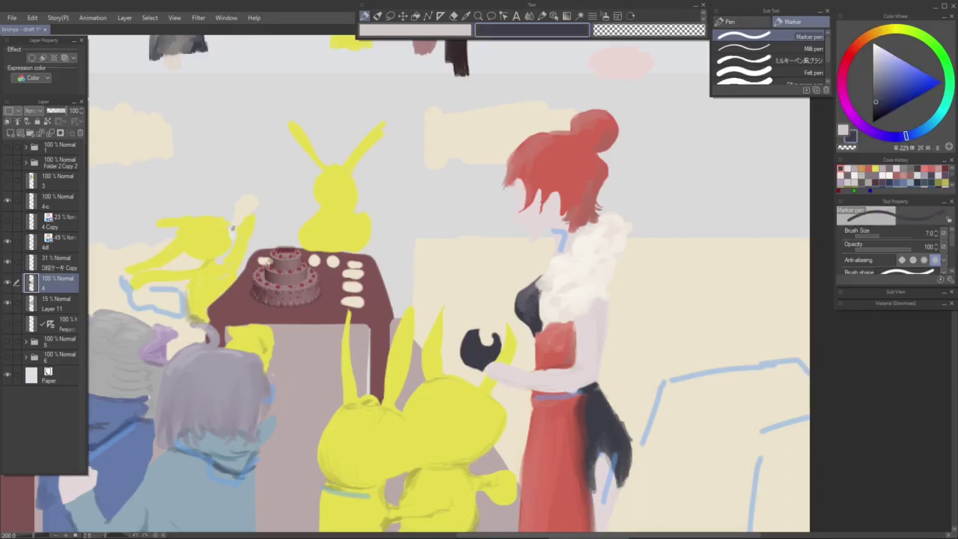
click(876, 86)
click(811, 49)
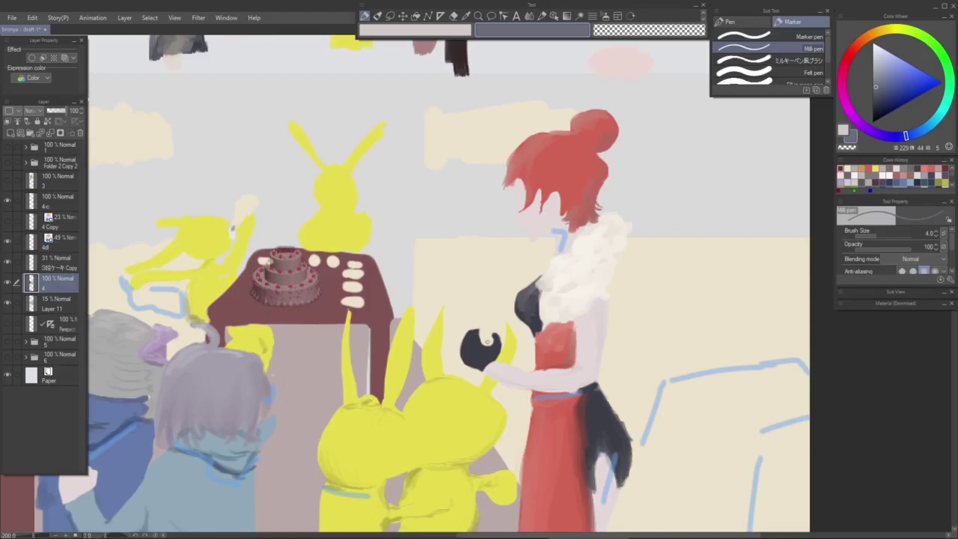
key(b)
key(p)
drag(475, 362, 471, 349)
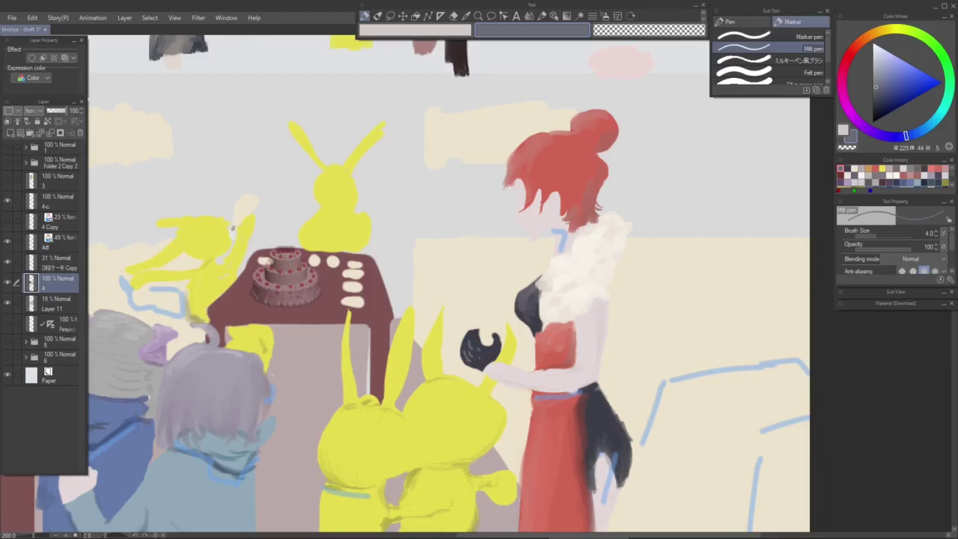
drag(469, 332, 482, 336)
alt+click(485, 337)
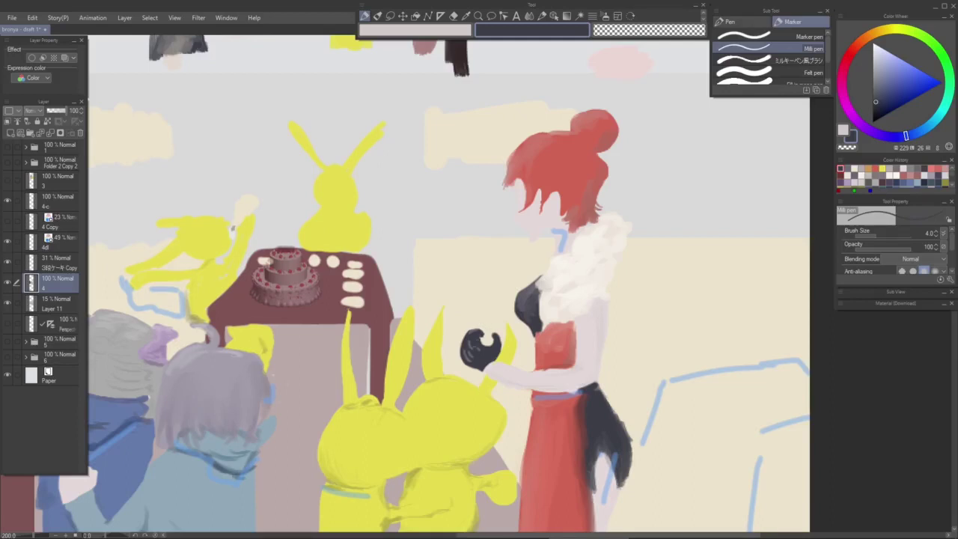
scroll(511, 352, down, 1)
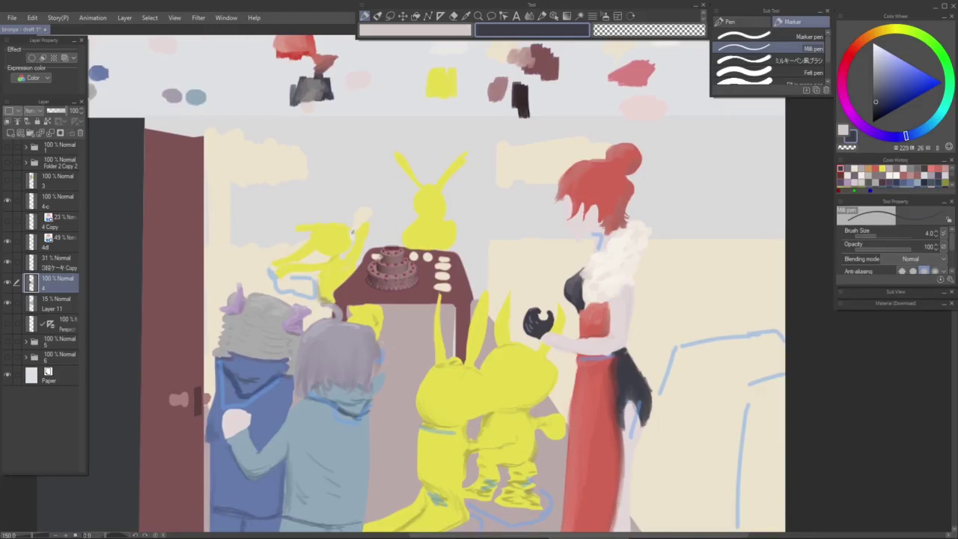
drag(510, 352, 478, 463)
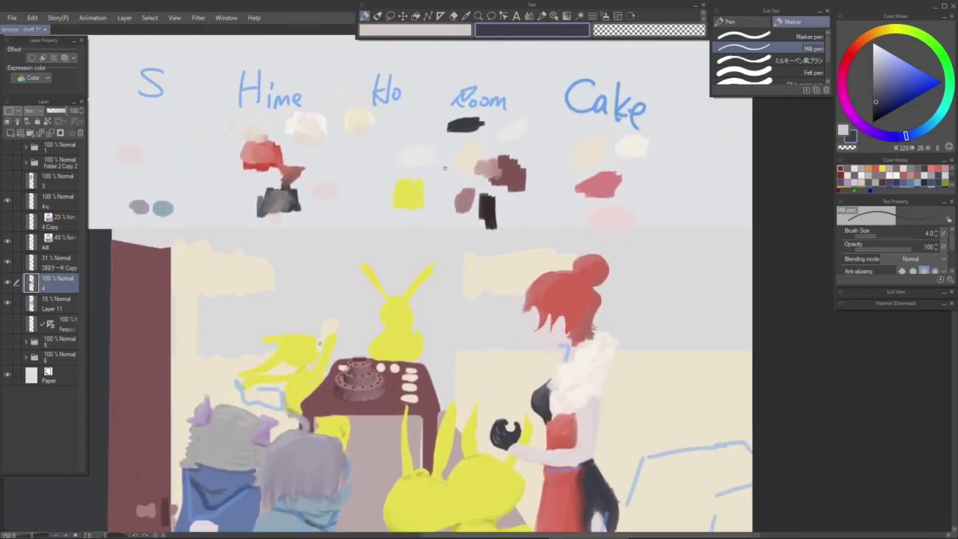
Step: Paint two tall off-white oval eyes on the front-facing yellow rabbit with the Marker pen, using the sampled palette colour
alt+click(417, 158)
drag(430, 418, 437, 259)
click(808, 36)
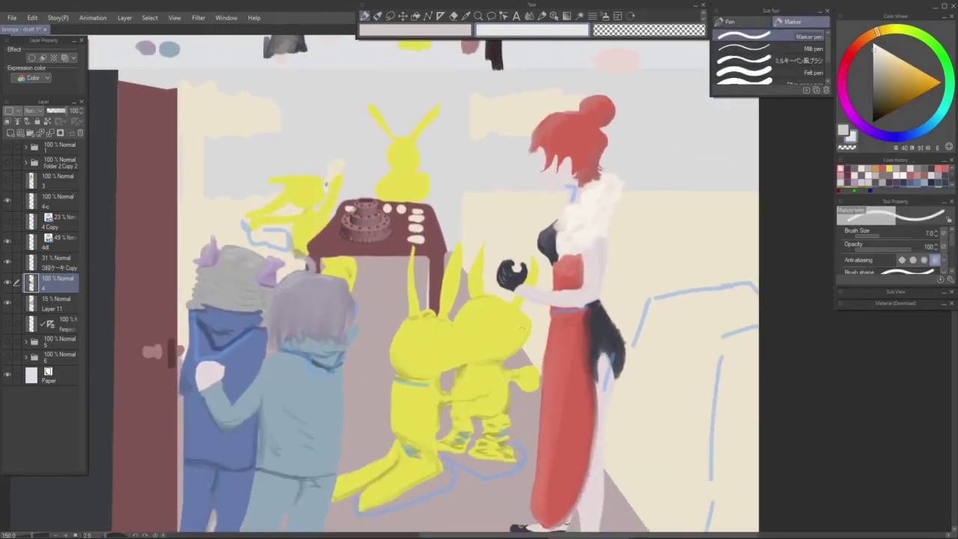
scroll(519, 340, up, 3)
mouse_move(405, 316)
mouse_down()
mouse_move(416, 319)
mouse_move(412, 300)
mouse_move(404, 351)
mouse_up()
mouse_move(479, 303)
mouse_down()
mouse_move(485, 357)
mouse_move(491, 324)
mouse_up()
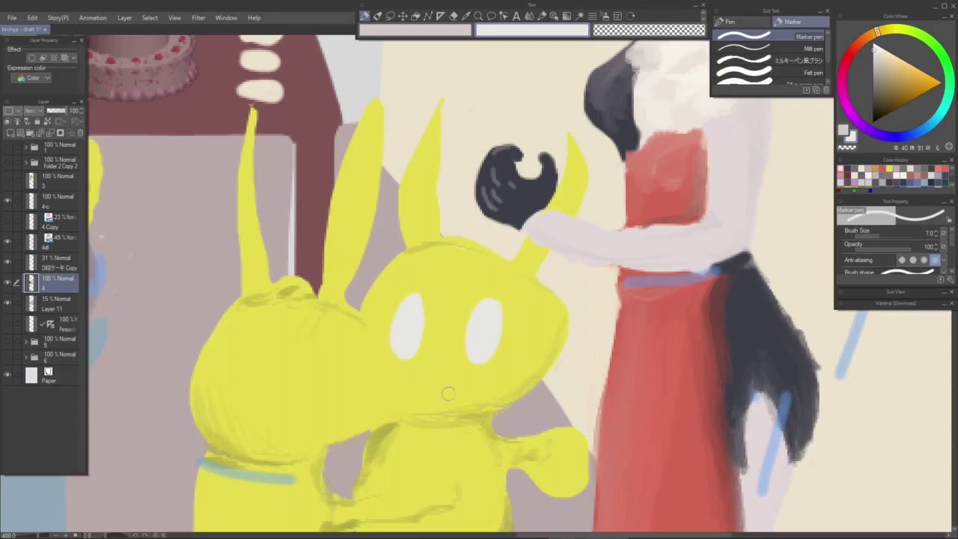
Step: Paint an off-white smile on the front-facing rabbit and a small mouth patch on its neighbour, undoing the last smile strokes
mouse_move(395, 388)
mouse_down()
mouse_move(377, 398)
mouse_move(506, 375)
mouse_up()
mouse_move(412, 380)
mouse_down()
mouse_move(533, 361)
mouse_move(469, 390)
mouse_move(428, 395)
mouse_move(414, 382)
mouse_move(468, 386)
mouse_up()
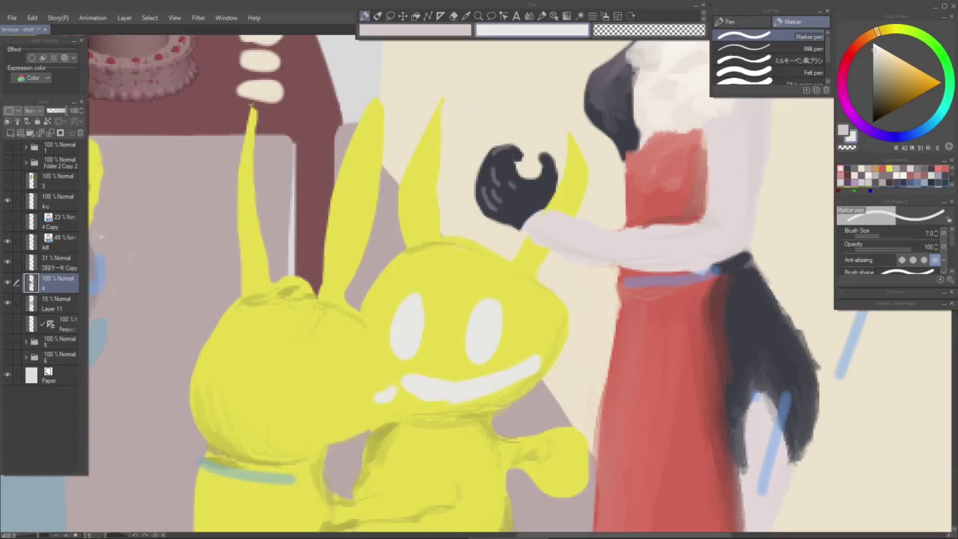
key(ctrl+z)
key(ctrl+z)
key(ctrl+z)
key(ctrl+z)
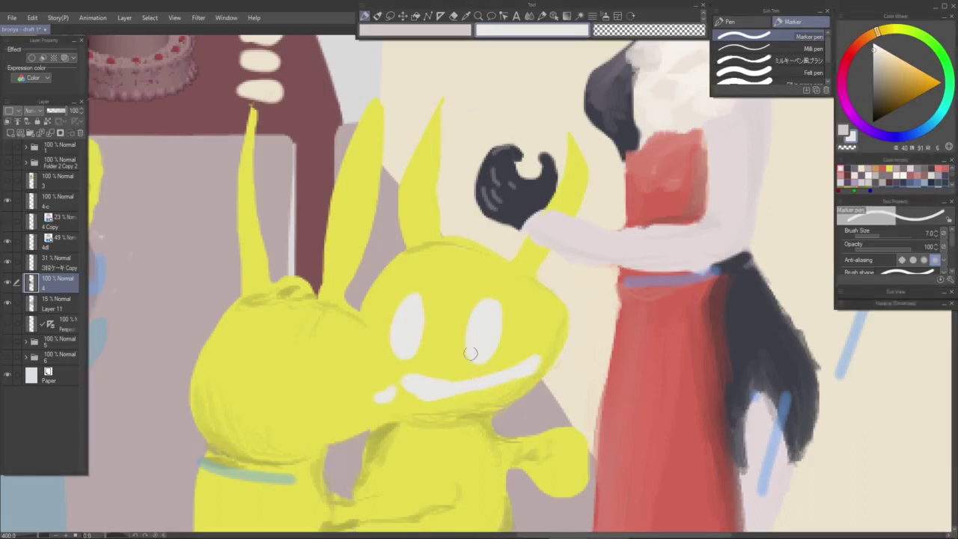
Step: Reshape the front-facing rabbit's smile into a sharp-cornered off-white crescent within a lasso selection, and deselect
key(m)
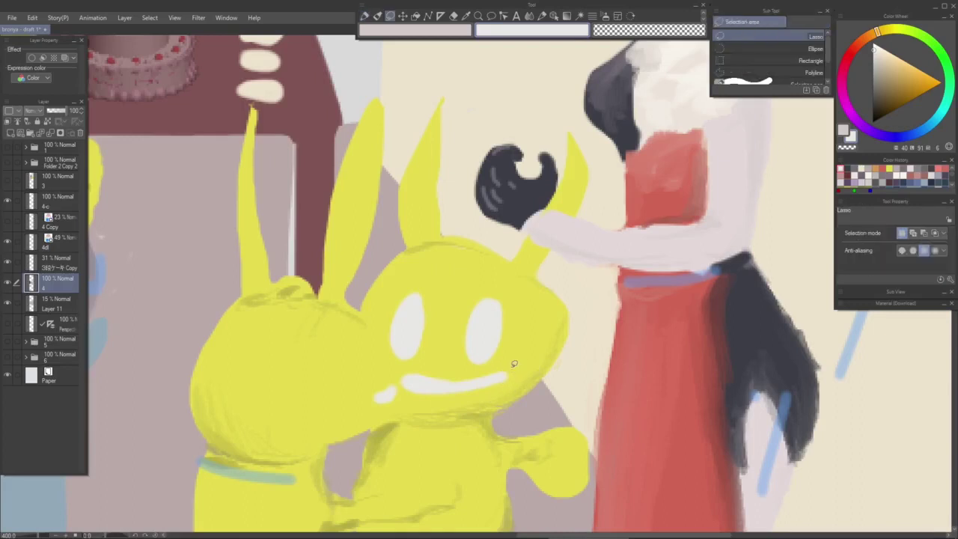
mouse_move(520, 370)
mouse_down()
mouse_move(464, 395)
mouse_move(404, 385)
mouse_move(399, 364)
mouse_move(465, 377)
mouse_move(522, 362)
mouse_move(517, 374)
mouse_up()
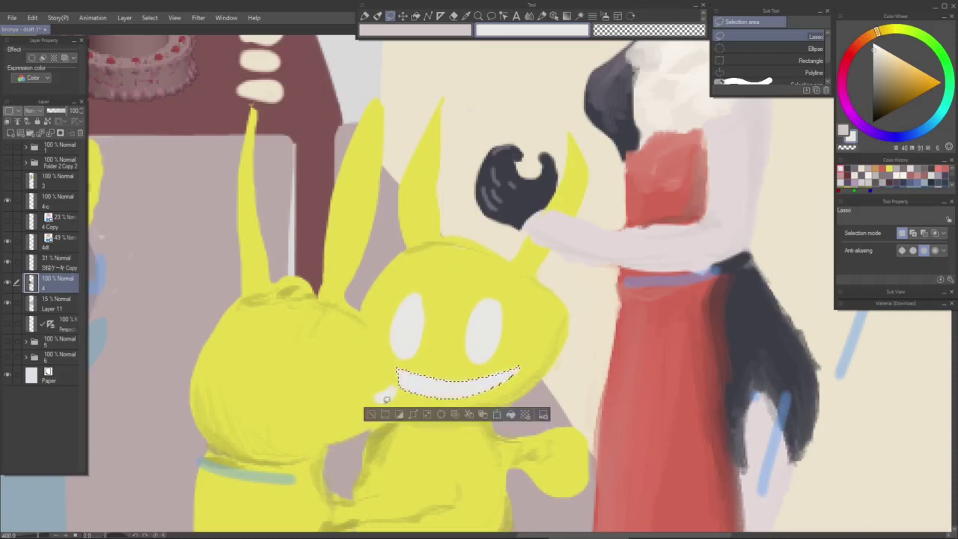
key(ctrl+d)
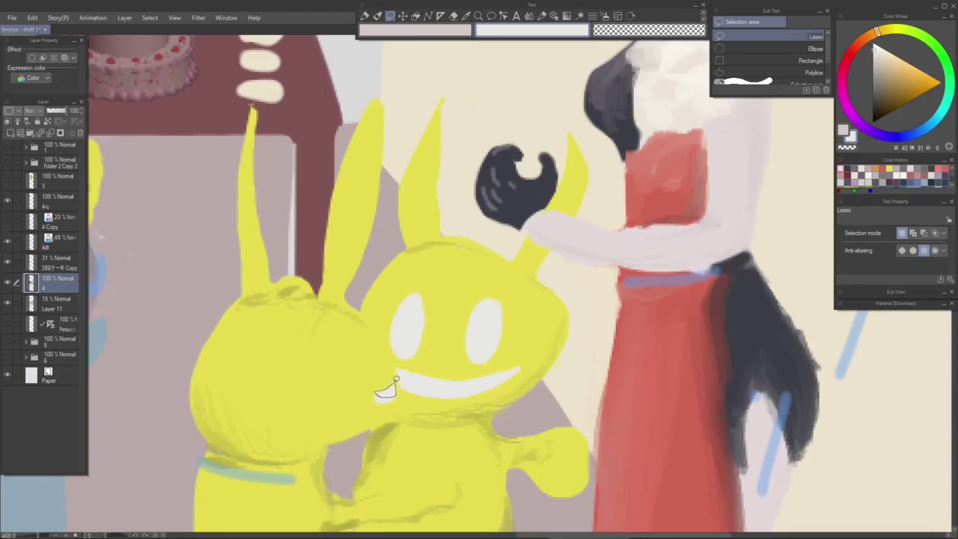
Step: Lasso the neighbouring rabbit's small mouth patch, sharpen its outline using the sampled yellow, and clear the selection
drag(396, 379, 403, 395)
click(438, 414)
click(299, 413)
drag(369, 401, 374, 398)
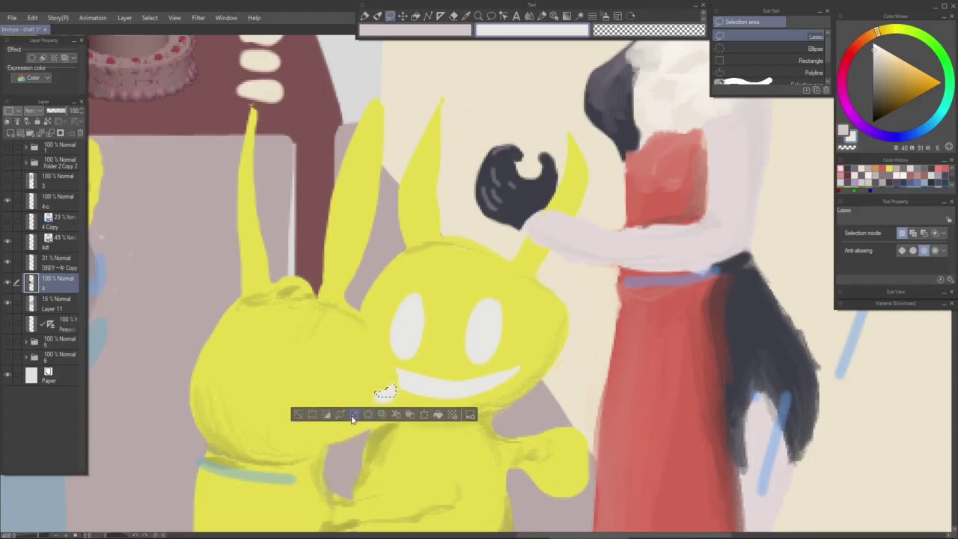
click(326, 416)
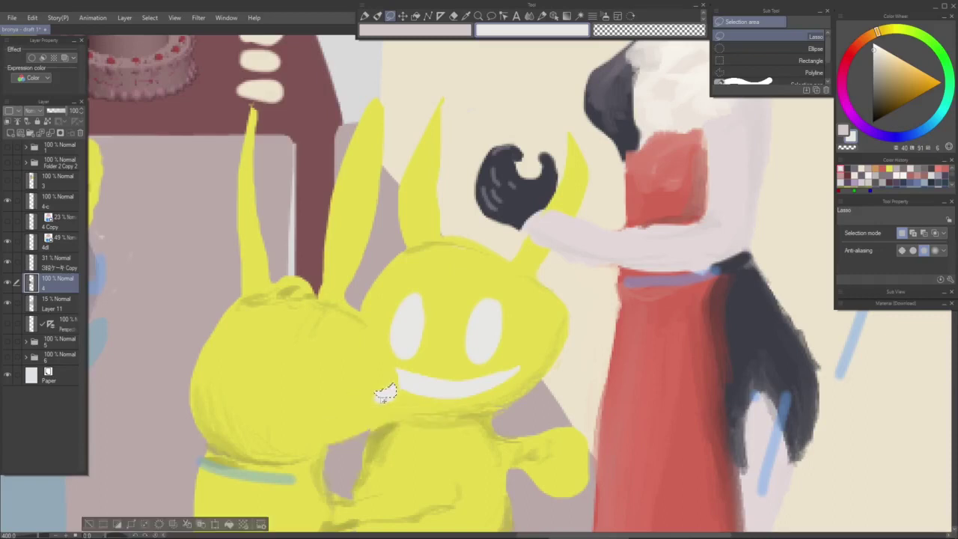
key(e)
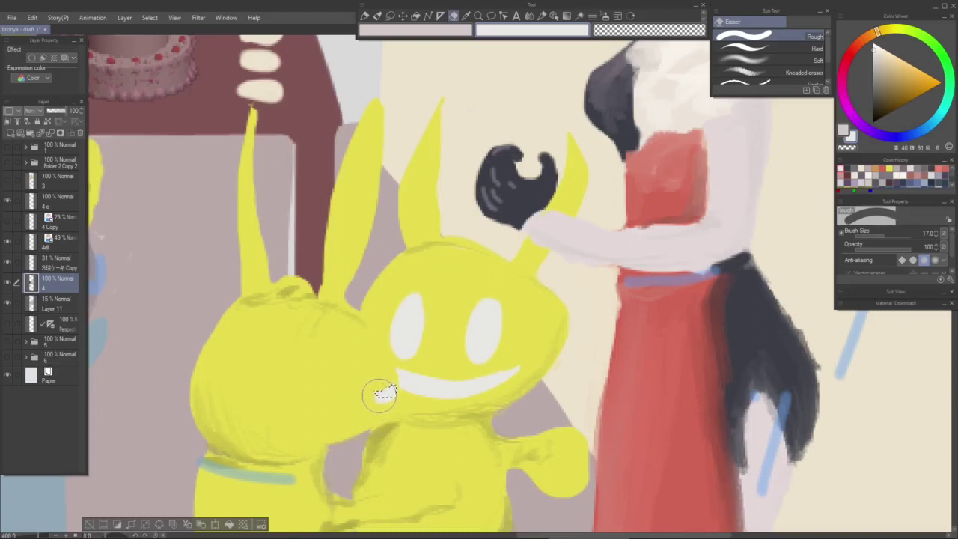
alt+click(377, 393)
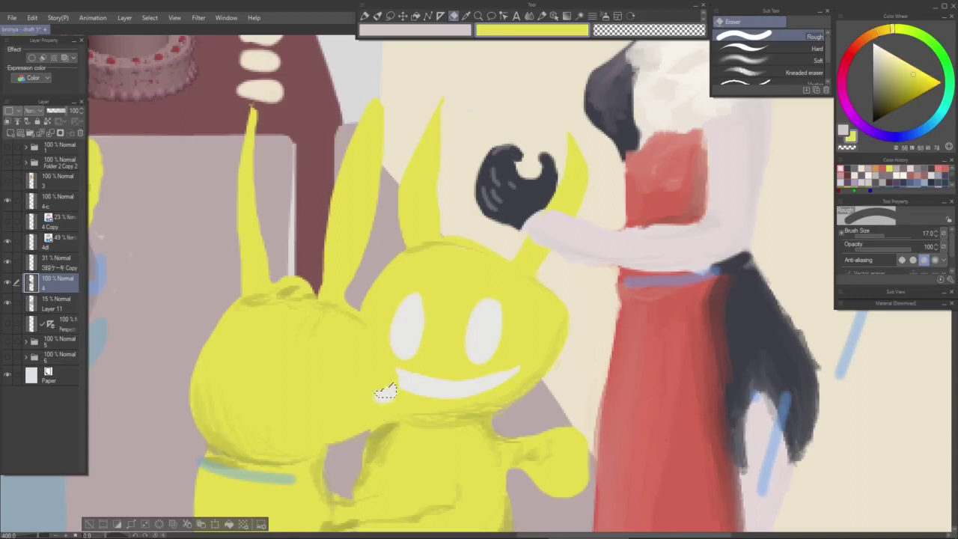
key(p)
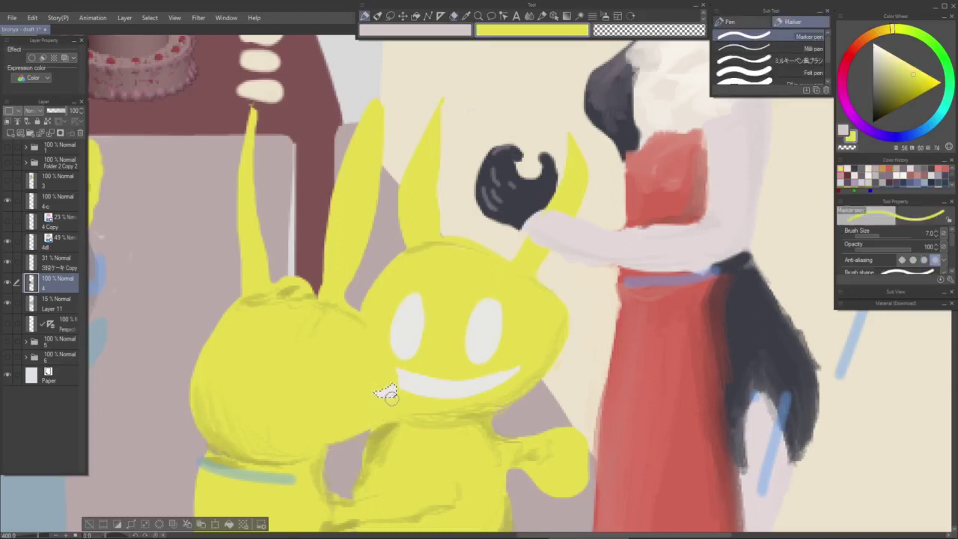
click(89, 524)
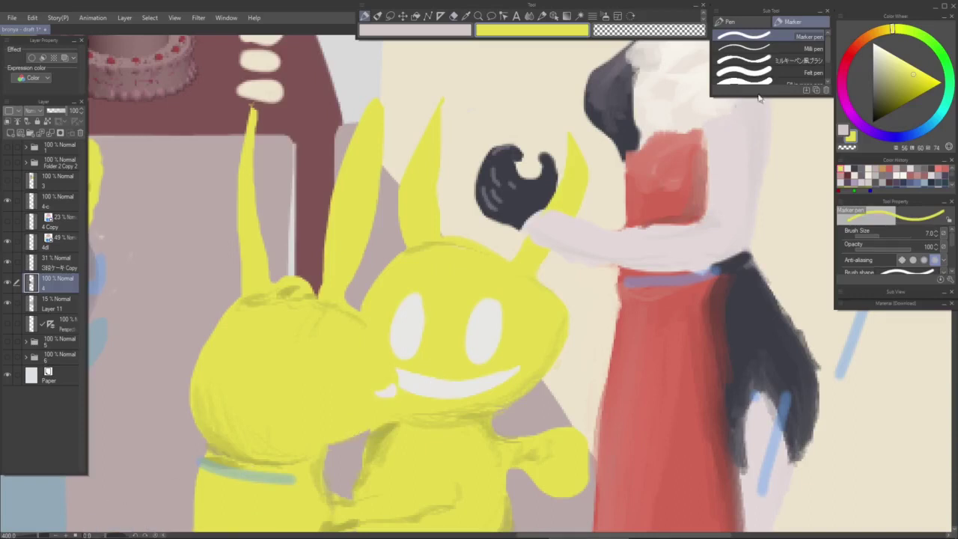
Step: Draw dark navy dot pupils and zigzag teeth on the front-facing rabbit with the Milk pen at size 4, sampling the glove colour
click(745, 48)
scroll(573, 400, down, 2)
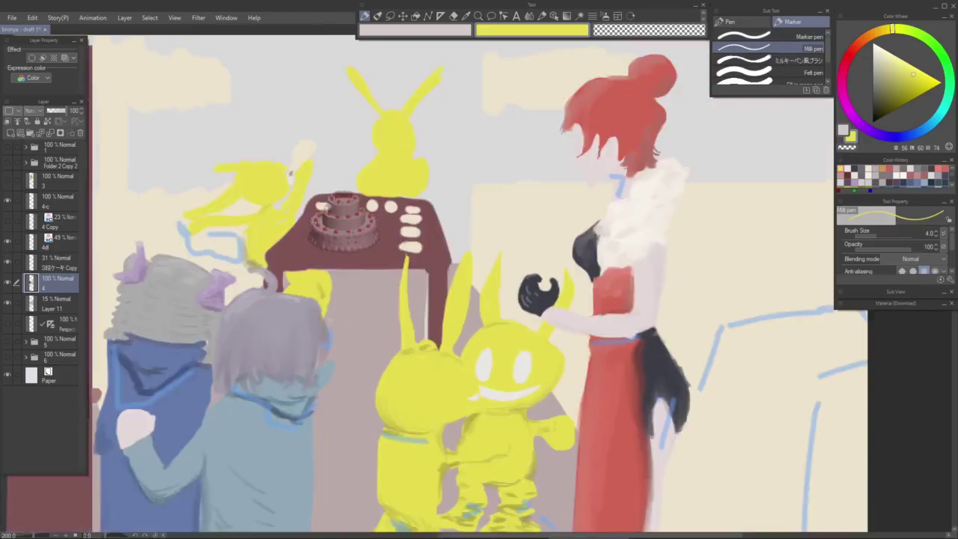
drag(411, 247, 419, 379)
drag(435, 272, 399, 136)
scroll(478, 284, up, 2)
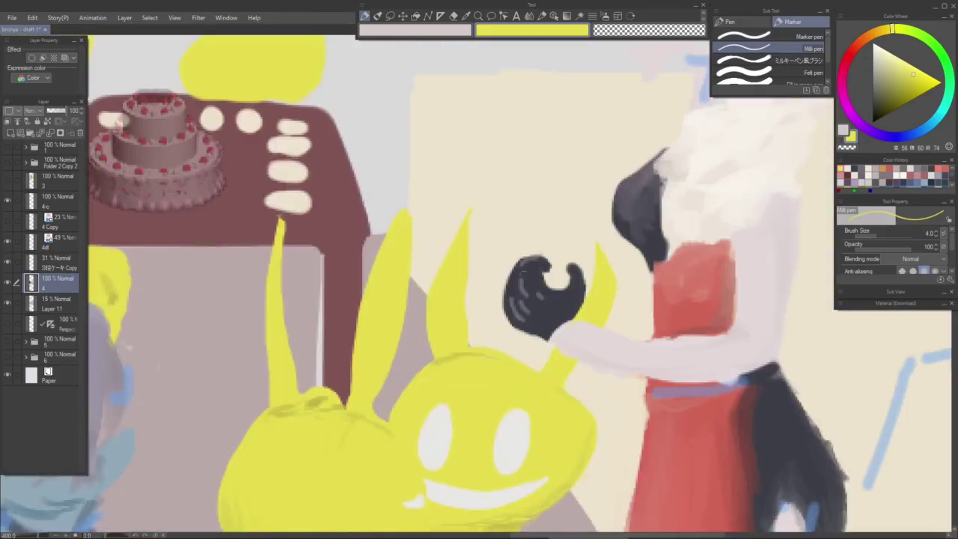
alt+click(551, 305)
drag(456, 386, 431, 296)
drag(408, 341, 410, 345)
drag(485, 344, 487, 350)
drag(407, 343, 409, 346)
mouse_move(414, 405)
mouse_down()
mouse_move(501, 401)
mouse_move(472, 414)
mouse_up()
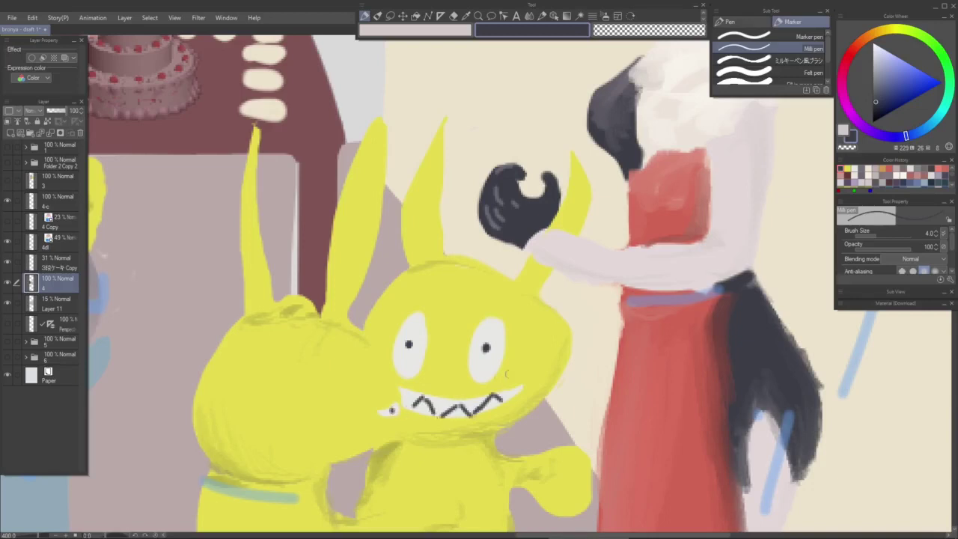
Step: Draw tiny navy tooth lines in the neighbouring rabbit's small mouth with the Milk pen at size 2
scroll(507, 373, down, 2)
scroll(462, 395, up, 4)
mouse_move(437, 389)
mouse_down()
mouse_move(427, 387)
mouse_move(432, 378)
mouse_up()
scroll(432, 379, down, 3)
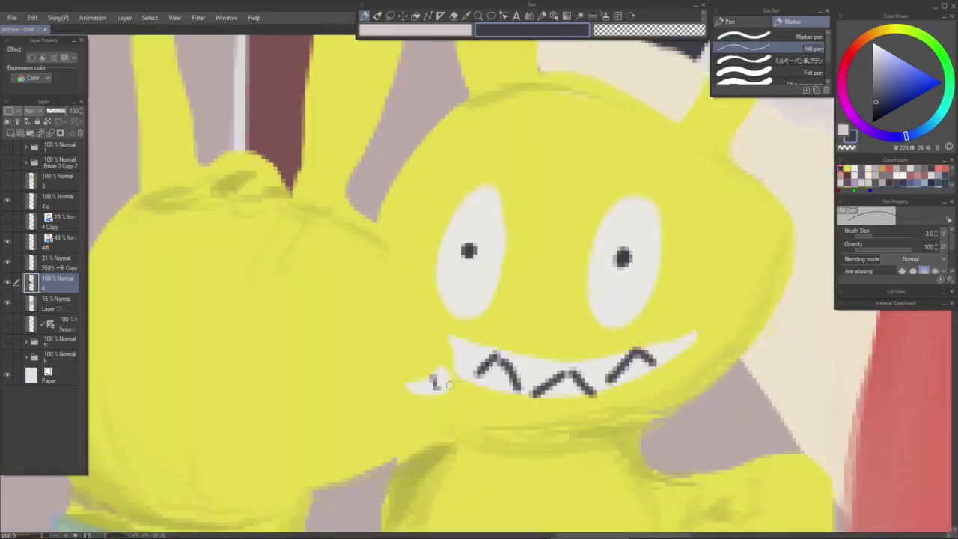
scroll(558, 367, down, 1)
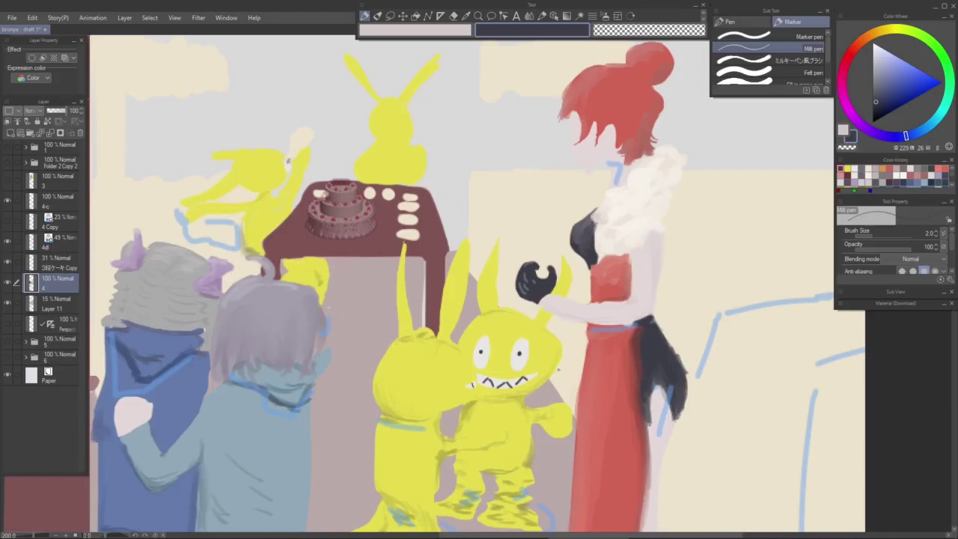
scroll(473, 391, up, 4)
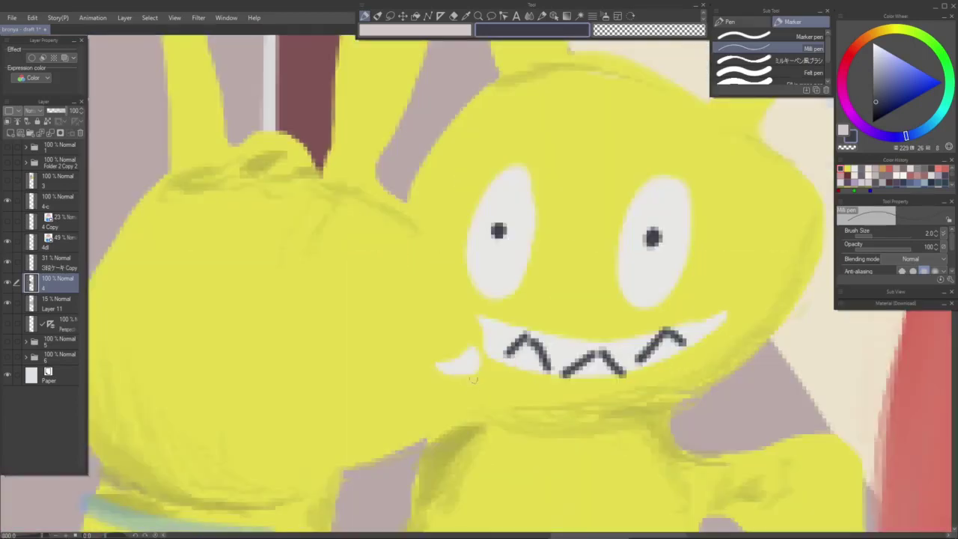
mouse_move(430, 350)
mouse_down()
mouse_move(459, 363)
mouse_move(469, 340)
mouse_up()
scroll(469, 340, down, 4)
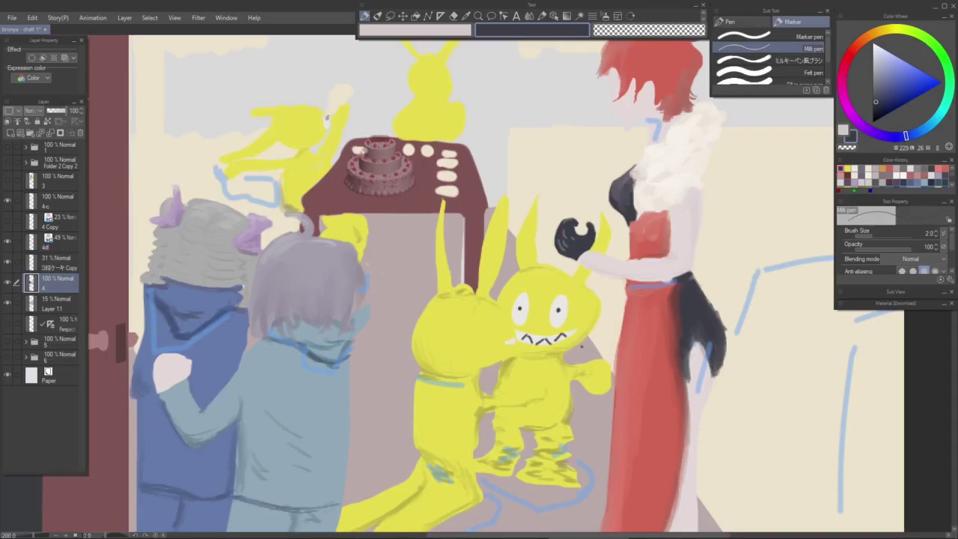
Step: Paint out the neighbouring rabbit's small mouth with the Marker pen in the sampled body yellow
alt+click(484, 337)
key(b)
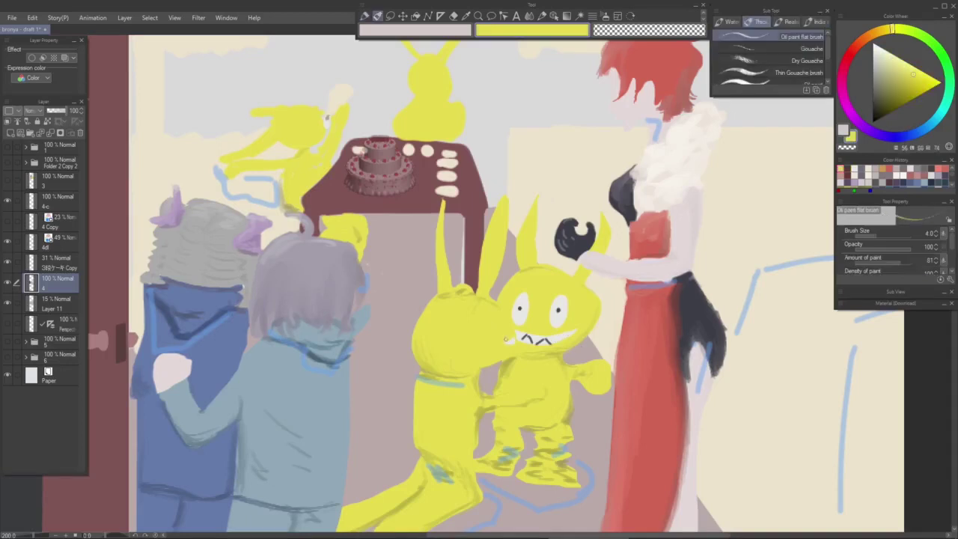
key(p)
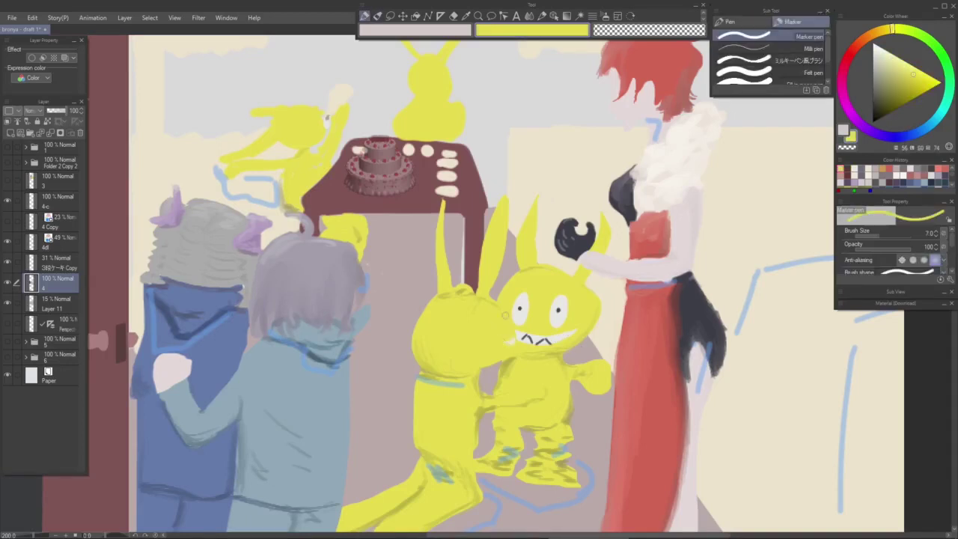
scroll(508, 343, up, 2)
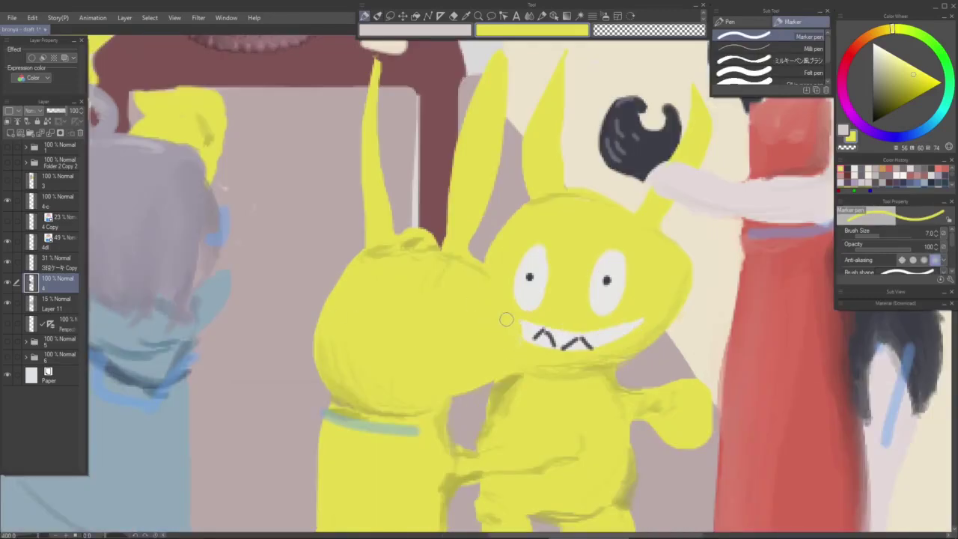
Step: Paint a narrow off-white eye and a small mouth at the turned-away rabbit's face edge, undoing the first attempts
alt+click(498, 291)
drag(498, 289, 509, 312)
key(ctrl+z)
key(ctrl+z)
key(ctrl+z)
key(ctrl+z)
key(ctrl+z)
key(ctrl+z)
key(ctrl+z)
key(ctrl+z)
key(ctrl+z)
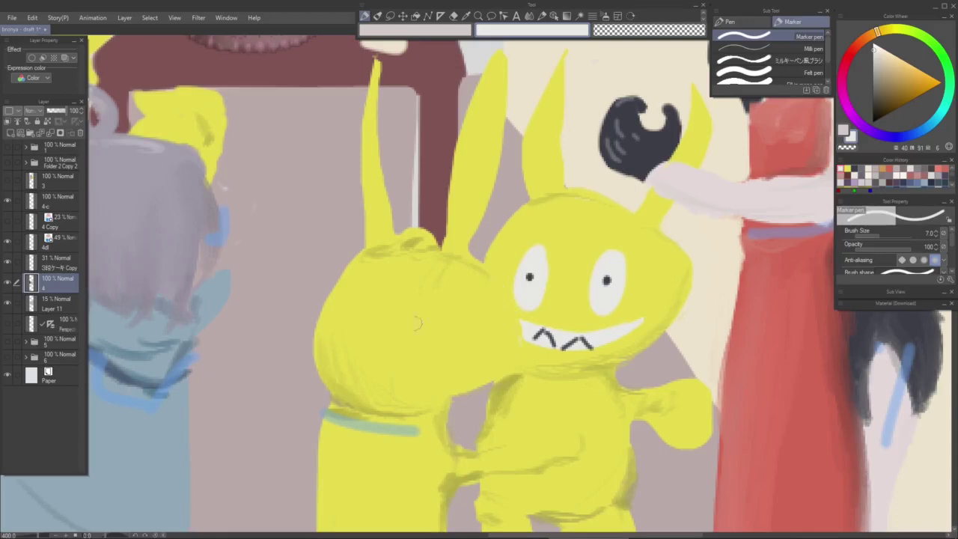
mouse_move(509, 315)
mouse_down()
mouse_move(504, 361)
mouse_move(499, 351)
mouse_move(514, 351)
mouse_move(502, 371)
mouse_move(509, 349)
mouse_up()
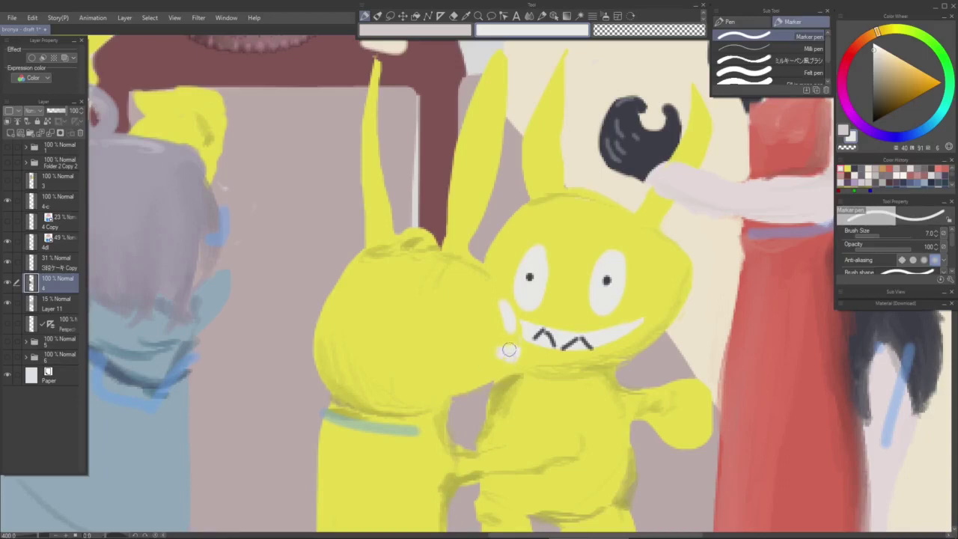
Step: Add a navy pupil and small zigzag teeth to the turned-away rabbit with the Milk pen, sampling the other rabbit's pupil
key(period)
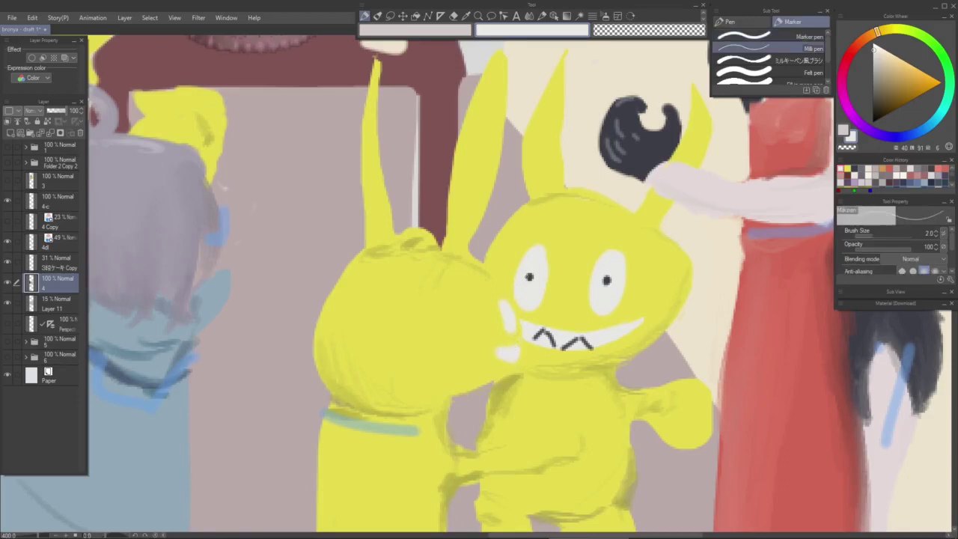
alt+click(530, 276)
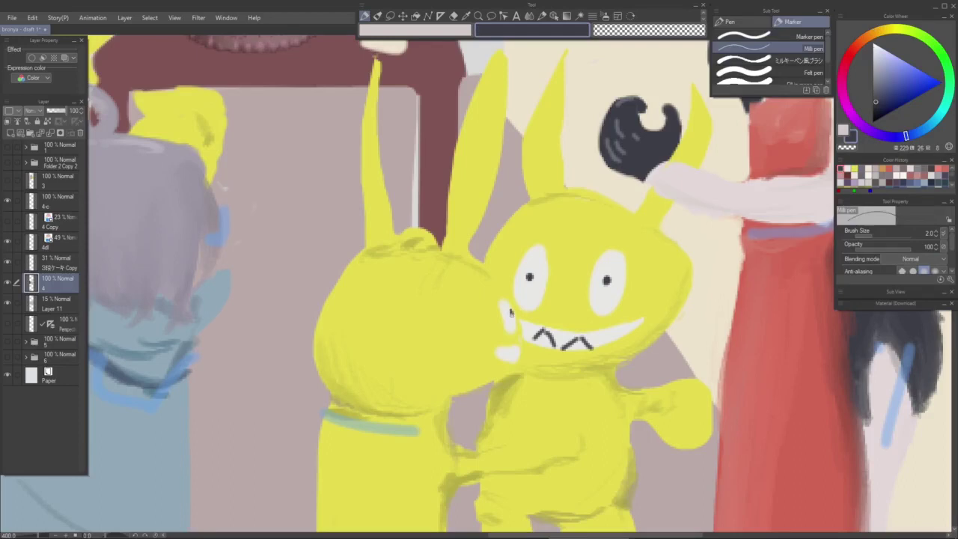
mouse_move(508, 349)
mouse_down()
mouse_move(523, 378)
mouse_move(526, 368)
mouse_move(503, 377)
mouse_up()
scroll(582, 329, down, 3)
scroll(521, 375, up, 1)
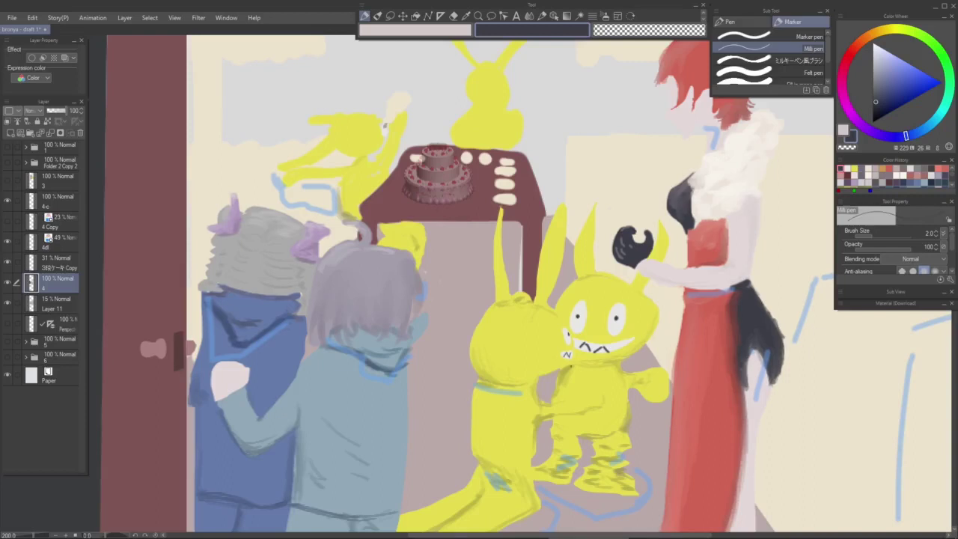
scroll(590, 348, down, 1)
drag(591, 348, 486, 336)
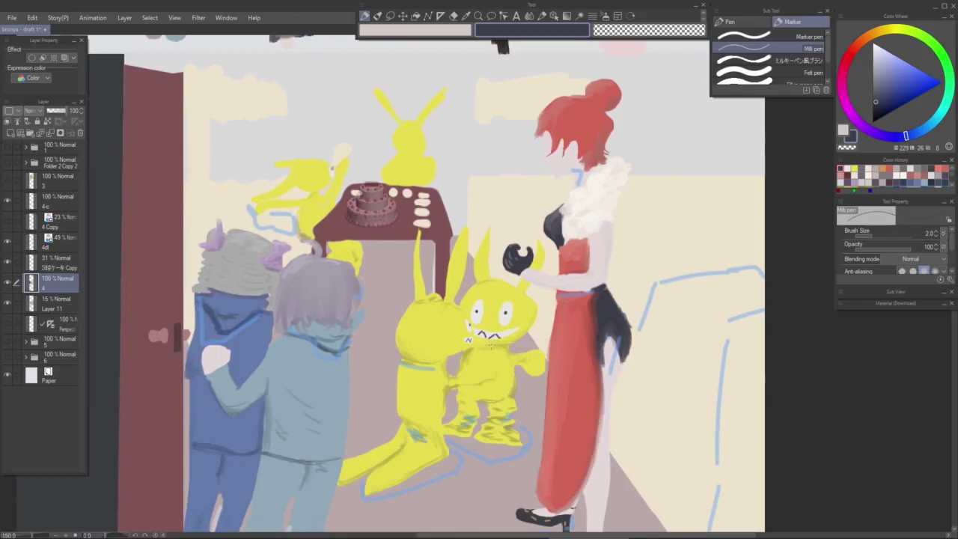
mouse_move(473, 359)
mouse_down()
mouse_move(472, 326)
mouse_move(480, 353)
mouse_up()
scroll(480, 354, up, 4)
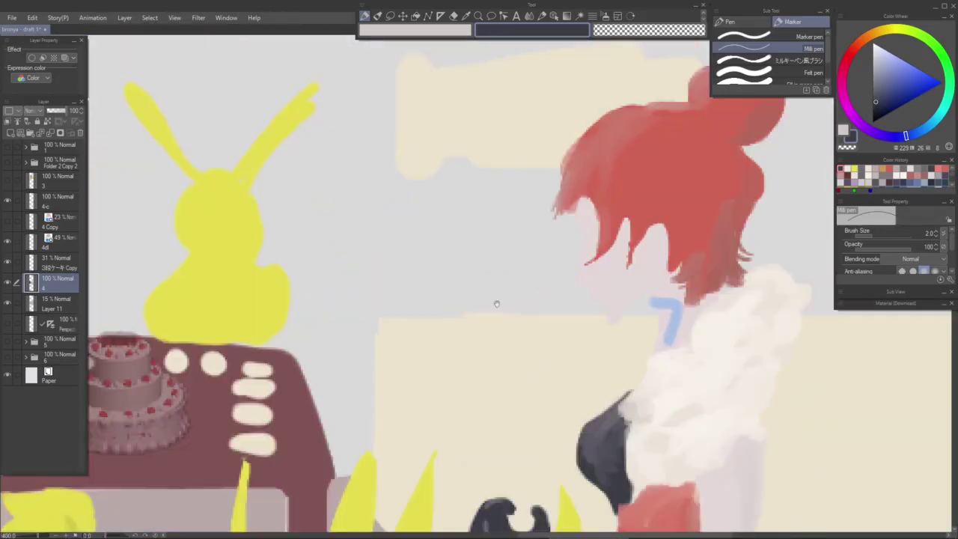
drag(497, 304, 463, 363)
alt+click(571, 282)
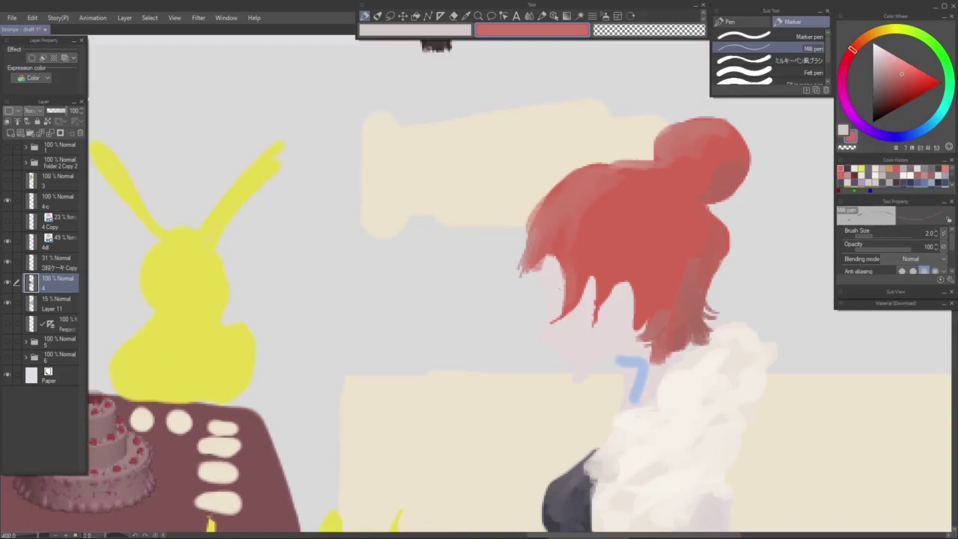
scroll(238, 428, down, 5)
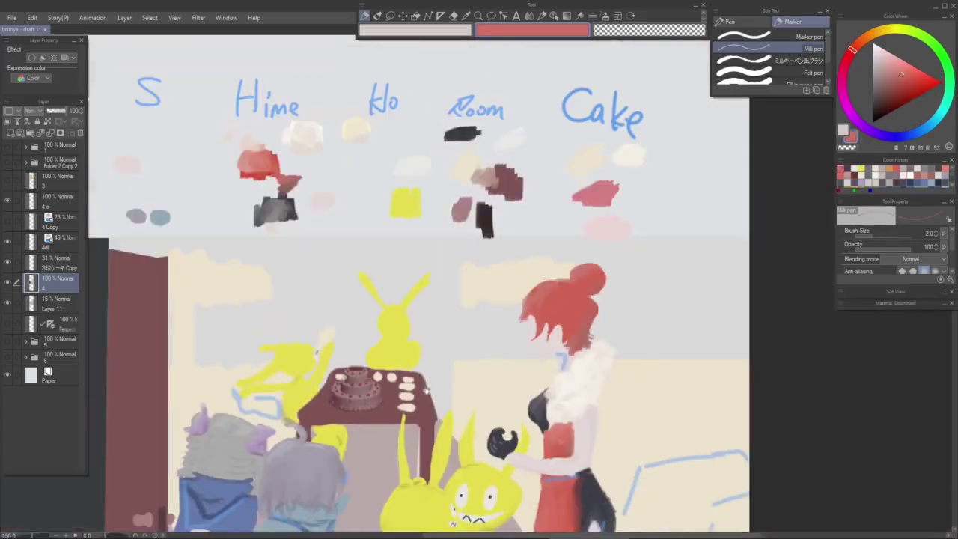
scroll(276, 401, up, 4)
drag(436, 376, 443, 408)
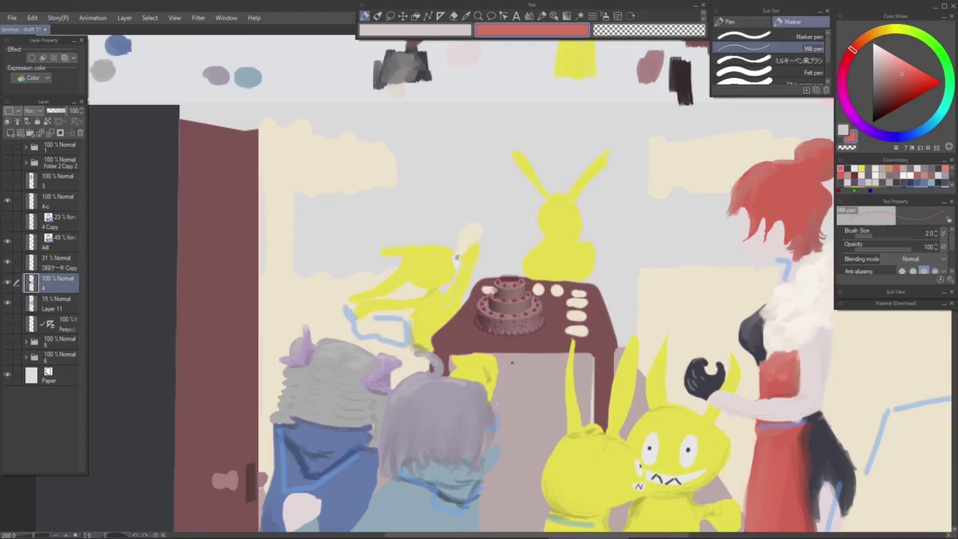
Step: Lasso a pair of legs beneath the table for the rear rabbit, fill them with its sampled body yellow, and deselect
alt+click(567, 252)
key(b)
key(p)
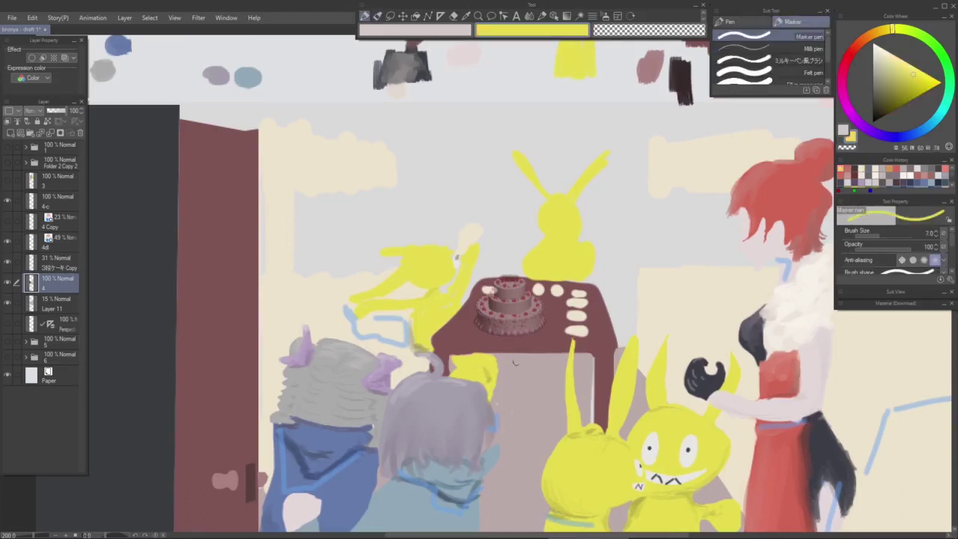
key(m)
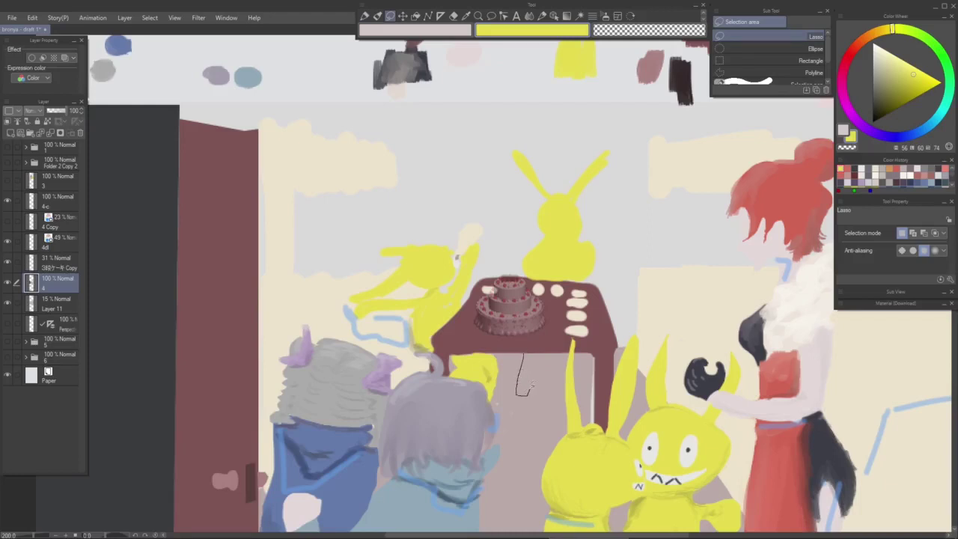
mouse_move(560, 372)
mouse_down()
mouse_move(566, 348)
mouse_move(523, 353)
mouse_up()
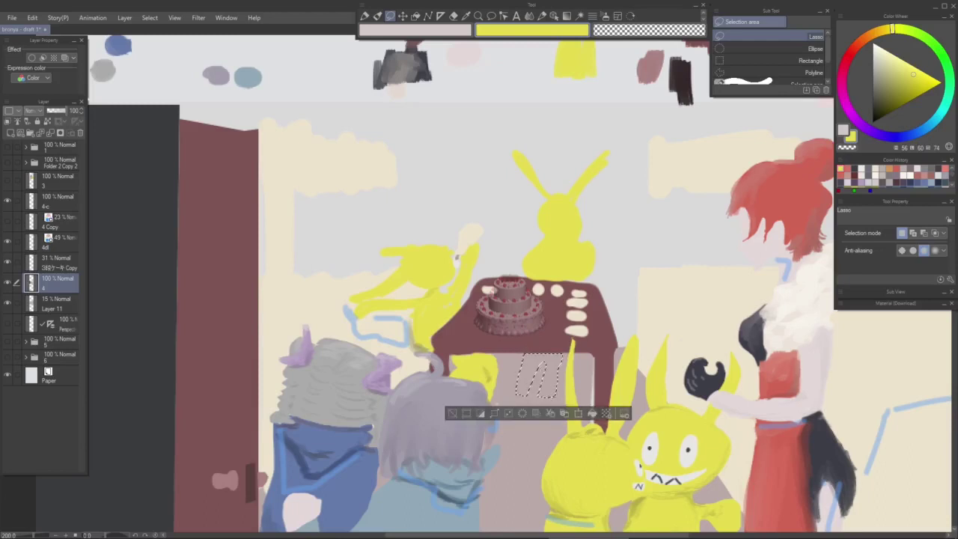
click(591, 413)
click(452, 413)
Step: Lasso a chair back beside the rear rabbit, fill it with the table's sampled maroon, and deselect
key(p)
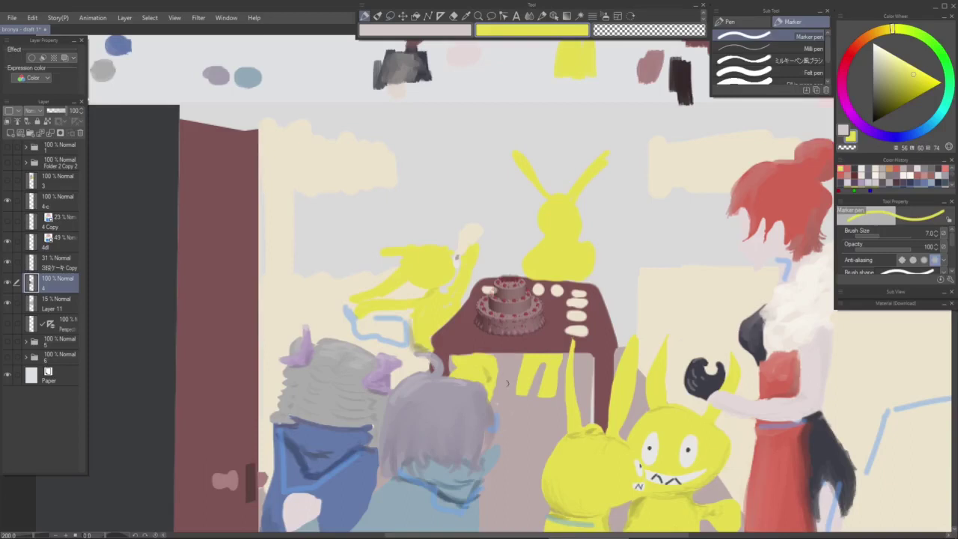
drag(490, 388, 543, 348)
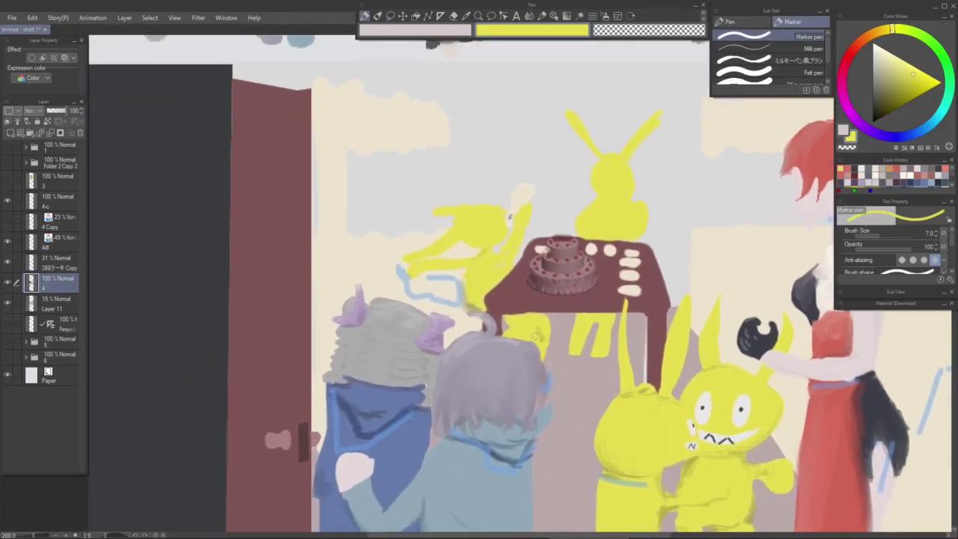
drag(566, 304, 561, 336)
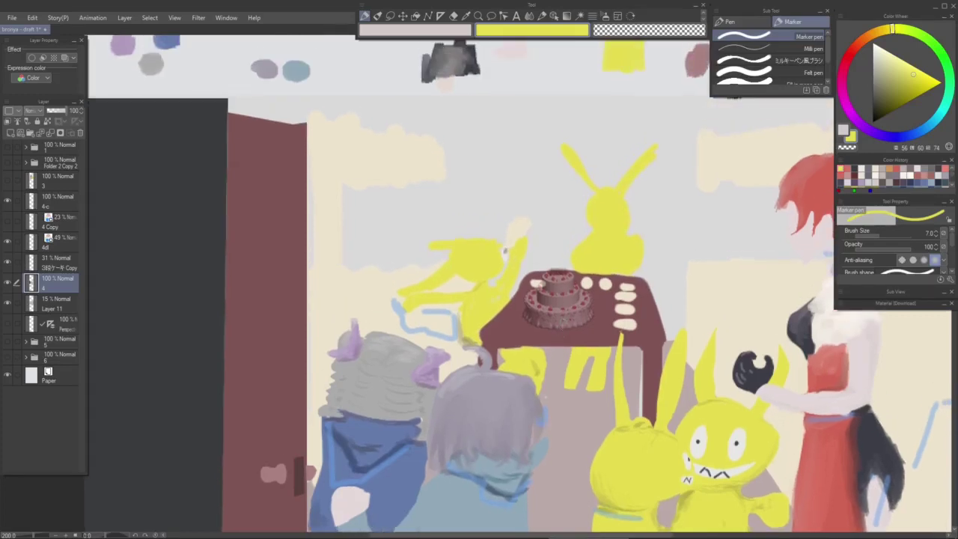
mouse_move(584, 241)
mouse_down()
mouse_move(569, 277)
mouse_move(547, 278)
mouse_move(554, 301)
mouse_move(563, 304)
mouse_move(571, 271)
mouse_up()
key(m)
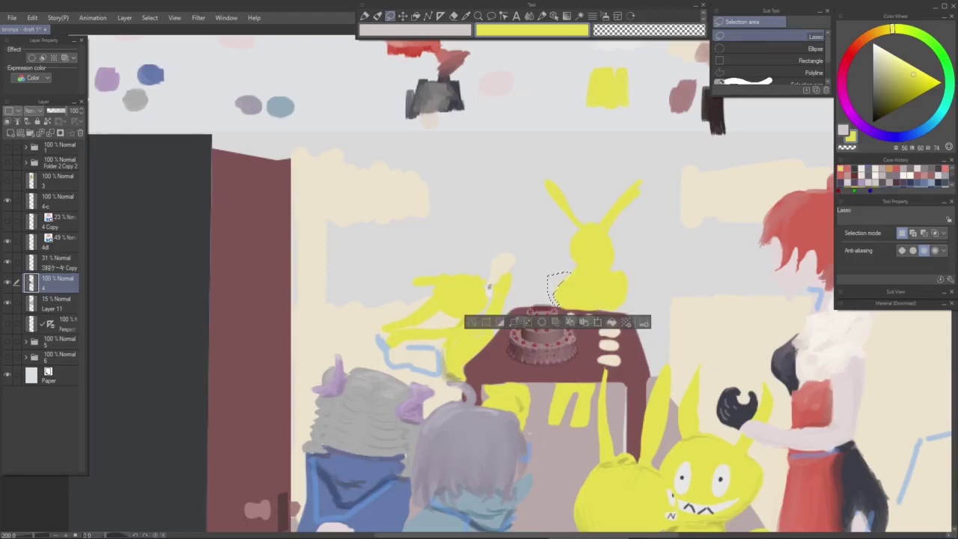
alt+click(589, 352)
click(611, 322)
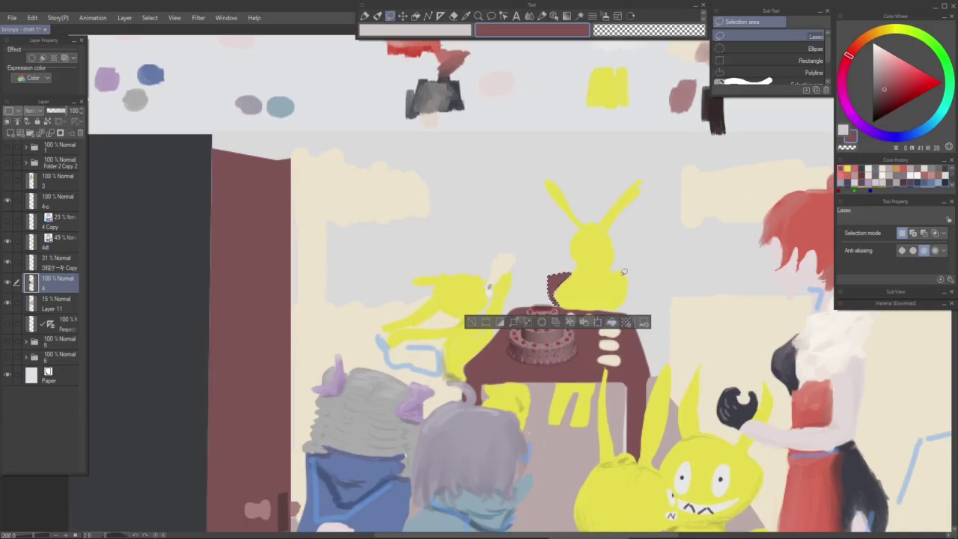
drag(464, 325, 491, 289)
click(498, 287)
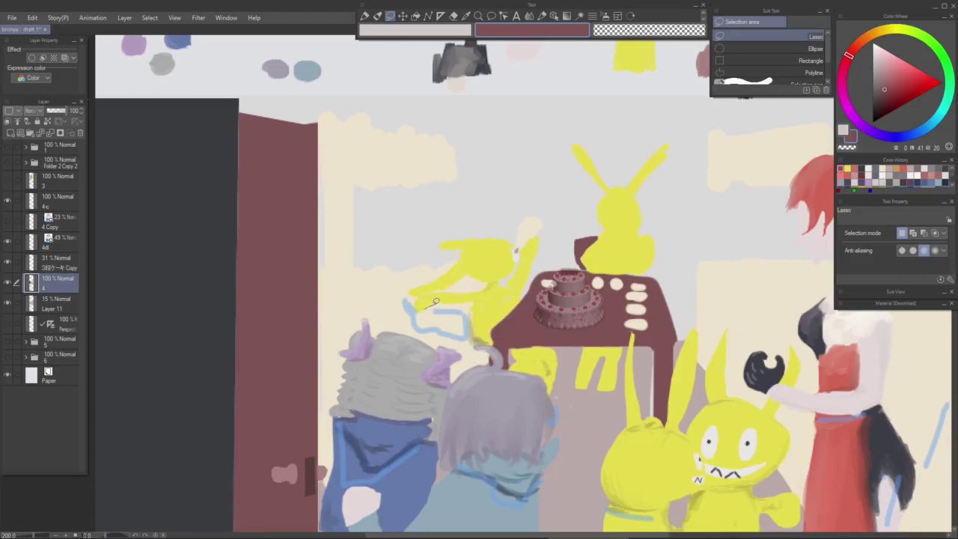
drag(439, 301, 443, 303)
click(405, 326)
click(346, 326)
Step: Swap the visible sketch from layer 4dl to 4 Copy, then lasso and fill the left rabbit's chair in maroon
click(8, 242)
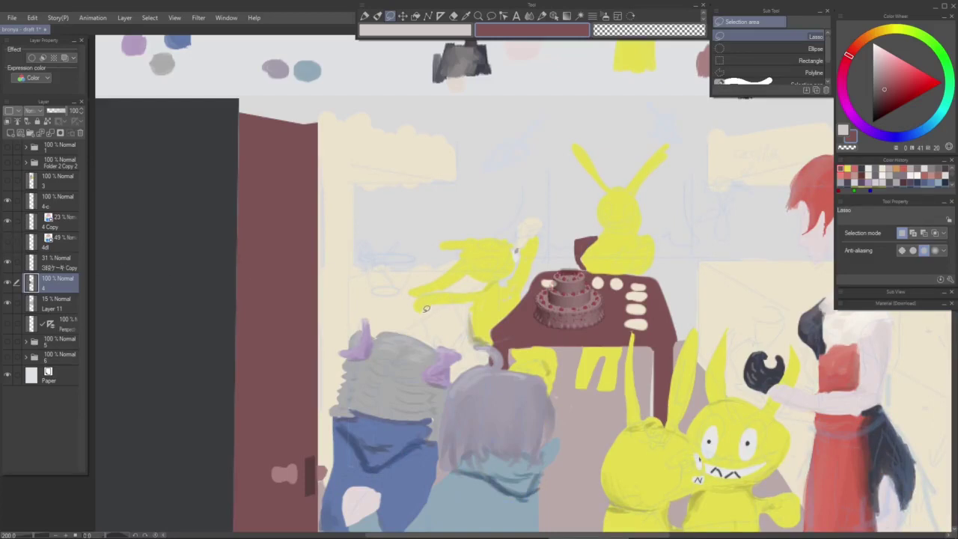
mouse_move(452, 288)
mouse_down()
mouse_move(425, 310)
mouse_move(437, 343)
mouse_move(467, 352)
mouse_move(460, 370)
mouse_move(489, 353)
mouse_move(470, 336)
mouse_move(441, 289)
mouse_up()
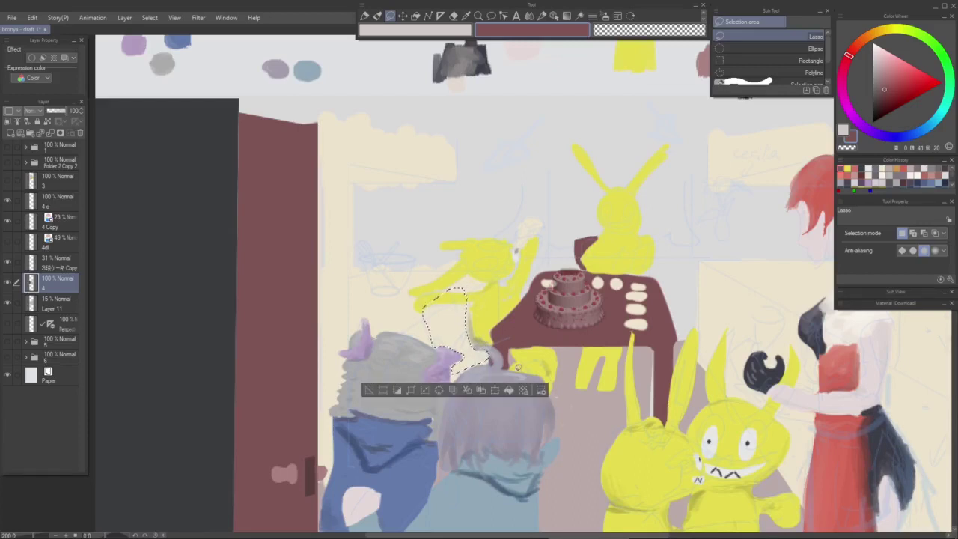
click(509, 390)
click(370, 390)
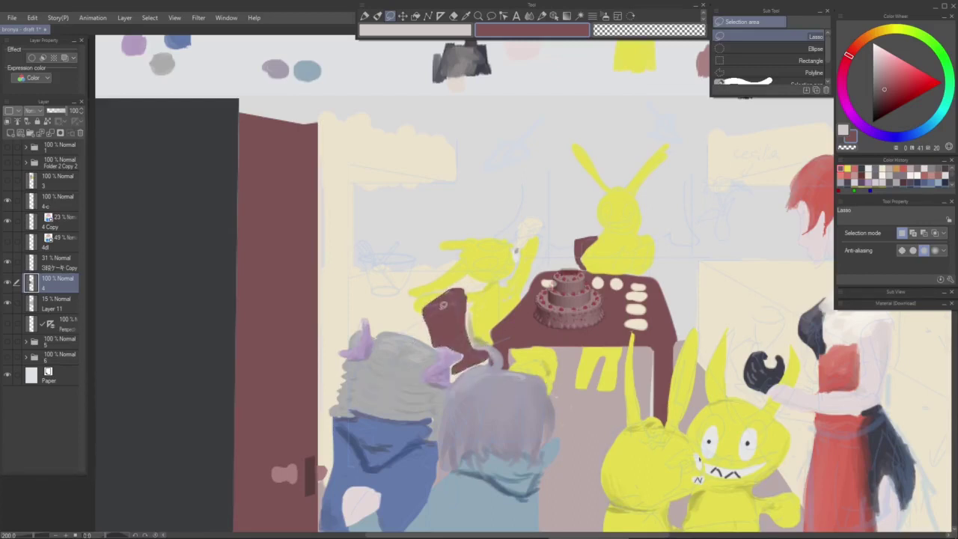
Step: Paint the left rabbit's lower body over its chair with the Marker pen in the sampled body yellow
key(p)
scroll(434, 344, up, 6)
mouse_move(436, 346)
mouse_down()
mouse_move(455, 312)
mouse_move(449, 319)
mouse_move(522, 355)
mouse_move(520, 372)
mouse_move(485, 401)
mouse_move(484, 433)
mouse_move(612, 376)
mouse_move(601, 392)
mouse_move(604, 370)
mouse_move(552, 341)
mouse_move(554, 357)
mouse_move(552, 324)
mouse_move(568, 354)
mouse_move(588, 353)
mouse_move(550, 335)
mouse_move(552, 318)
mouse_move(560, 360)
mouse_move(586, 357)
mouse_move(542, 317)
mouse_move(560, 258)
mouse_up()
scroll(574, 358, down, 2)
alt+click(584, 307)
mouse_move(552, 313)
mouse_down()
mouse_move(567, 260)
mouse_move(571, 309)
mouse_move(589, 324)
mouse_move(572, 324)
mouse_move(597, 329)
mouse_move(597, 304)
mouse_move(648, 251)
mouse_move(608, 258)
mouse_move(605, 229)
mouse_move(582, 258)
mouse_move(567, 249)
mouse_move(562, 258)
mouse_move(560, 240)
mouse_move(500, 238)
mouse_move(552, 240)
mouse_move(472, 251)
mouse_move(511, 238)
mouse_move(556, 244)
mouse_up()
scroll(615, 313, down, 2)
drag(582, 302, 578, 338)
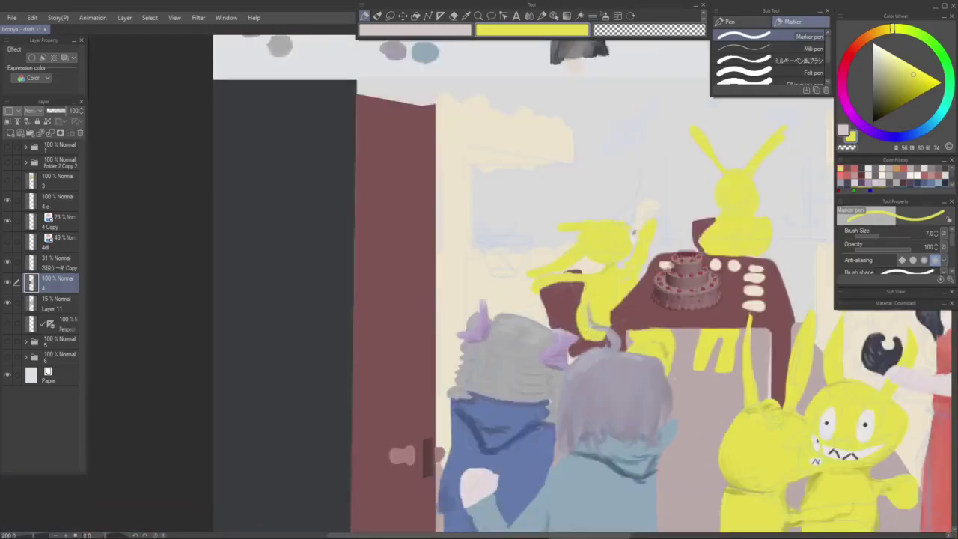
Step: Hide the sketch layer 4 Copy and check the painted scene without sketch lines
key(ctrl+minus)
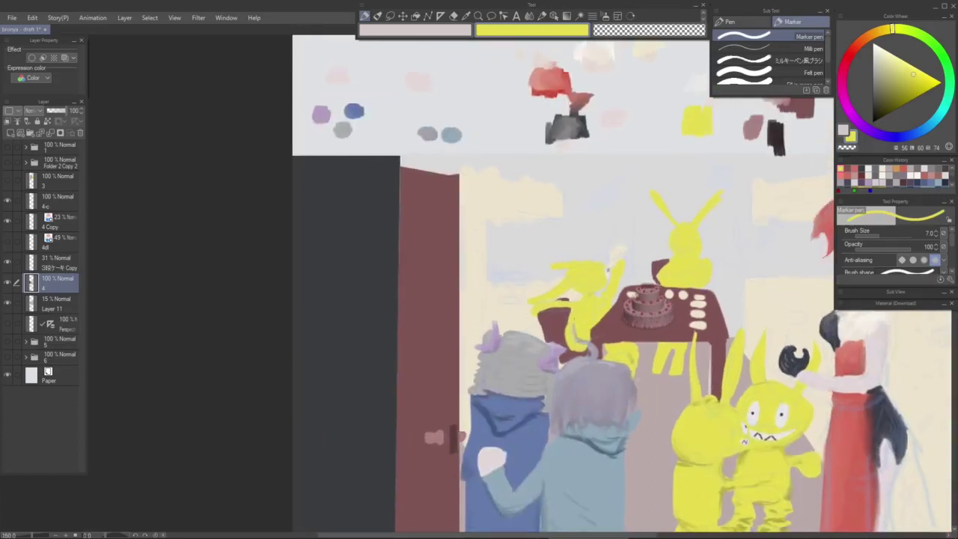
click(9, 222)
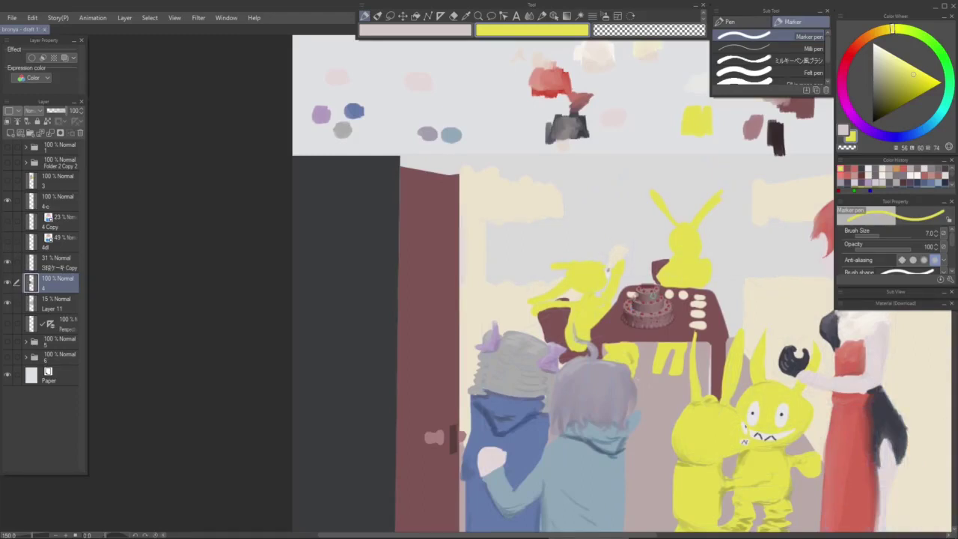
key(ctrl+plus)
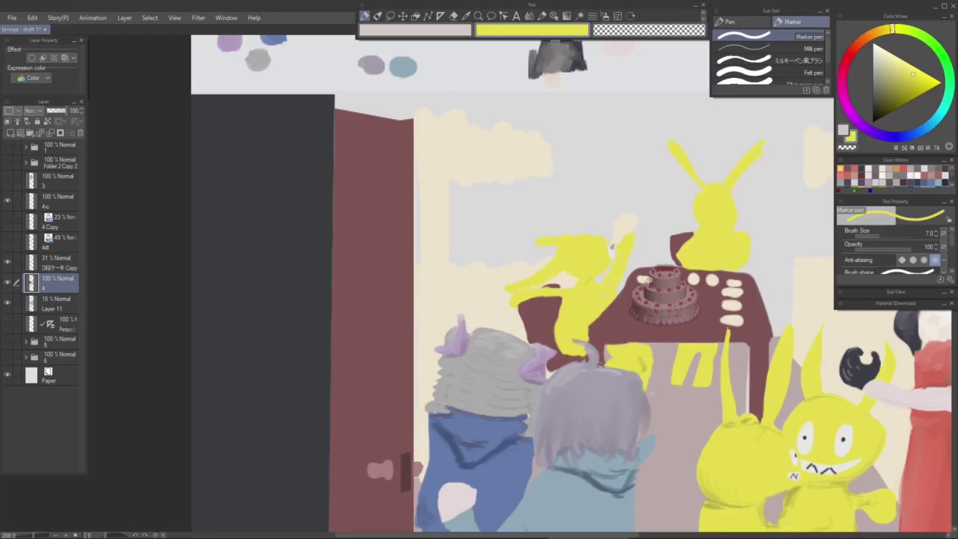
scroll(618, 377, down, 1)
drag(633, 416, 569, 335)
scroll(583, 341, down, 1)
drag(625, 379, 579, 395)
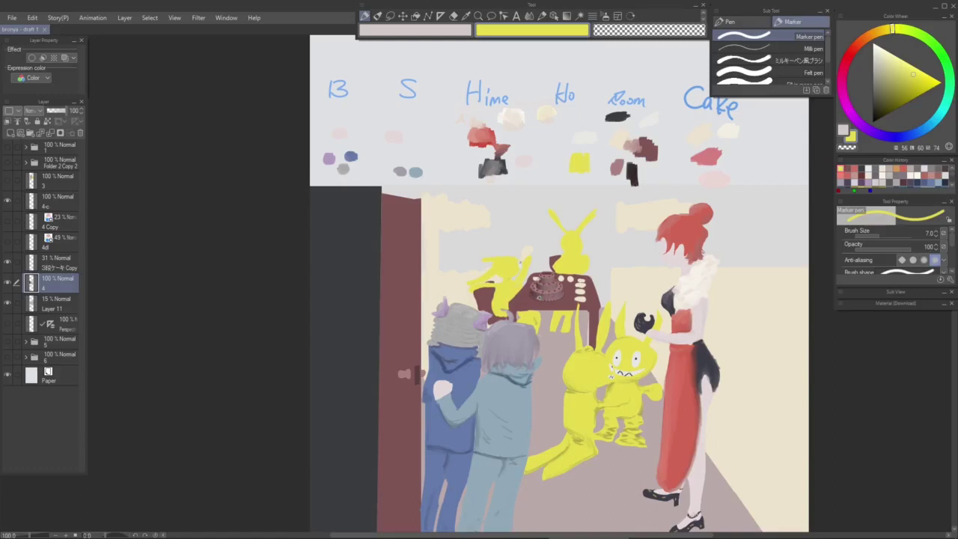
scroll(648, 449, up, 4)
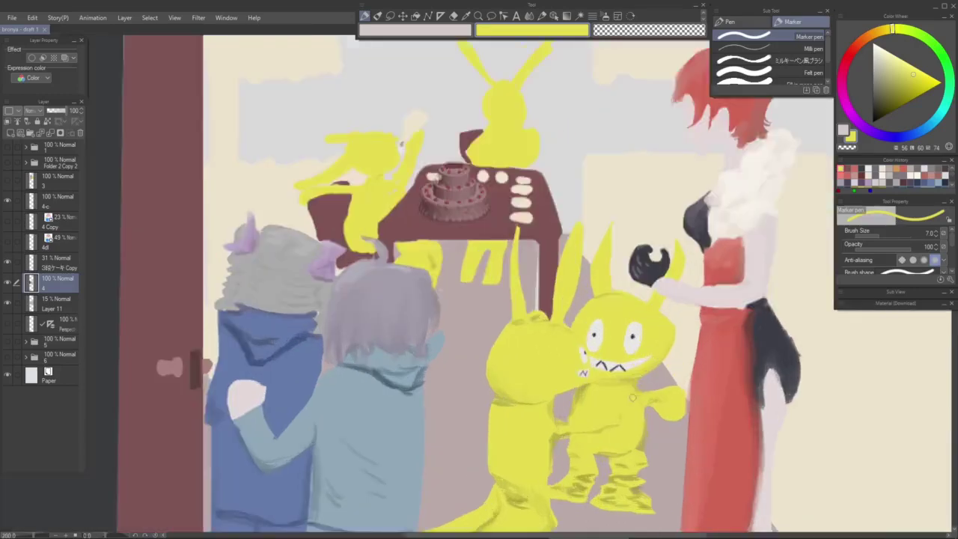
Step: Try shading the smiling rabbit's outstretched hand in sampled dark olive with the Oil paint flat brush at size 8
key(period)
key(b)
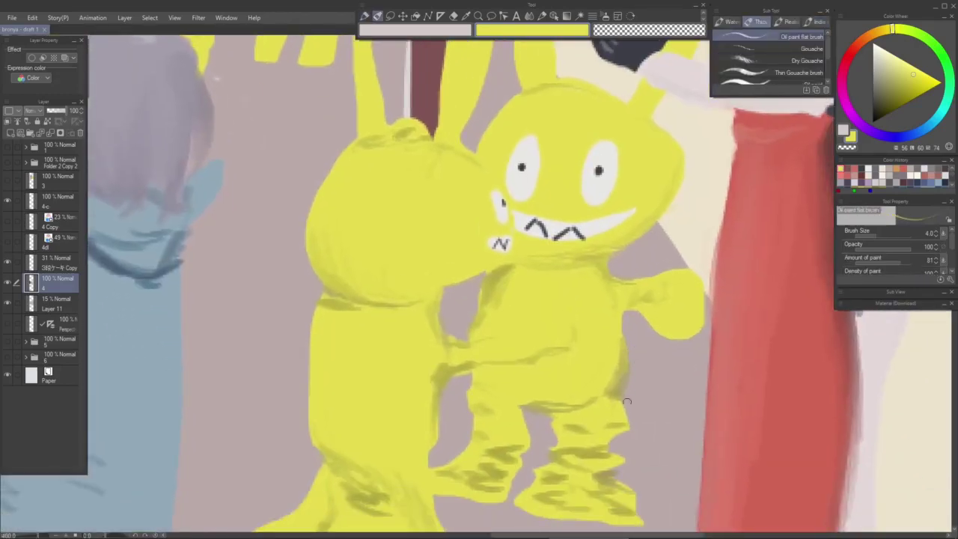
alt+click(620, 383)
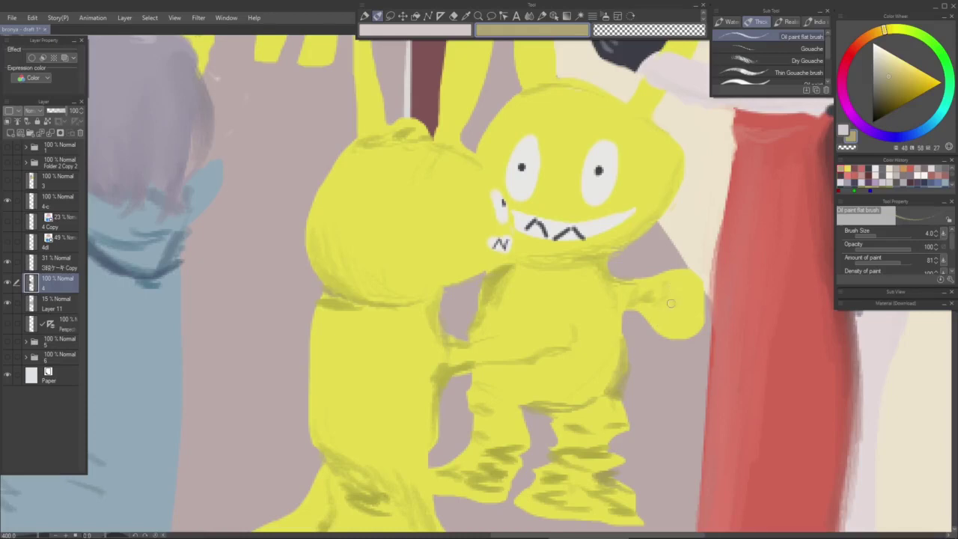
key(bracketright)
key(bracketright)
key(bracketright)
key(bracketright)
mouse_move(664, 304)
mouse_down()
mouse_move(654, 315)
mouse_move(676, 296)
mouse_move(676, 322)
mouse_move(689, 320)
mouse_move(686, 286)
mouse_up()
scroll(676, 352, down, 4)
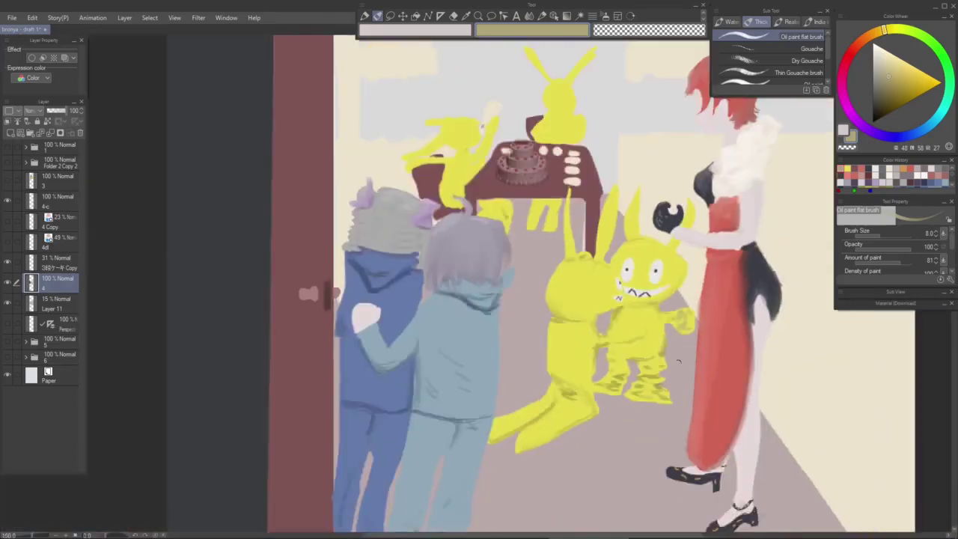
scroll(649, 327, up, 4)
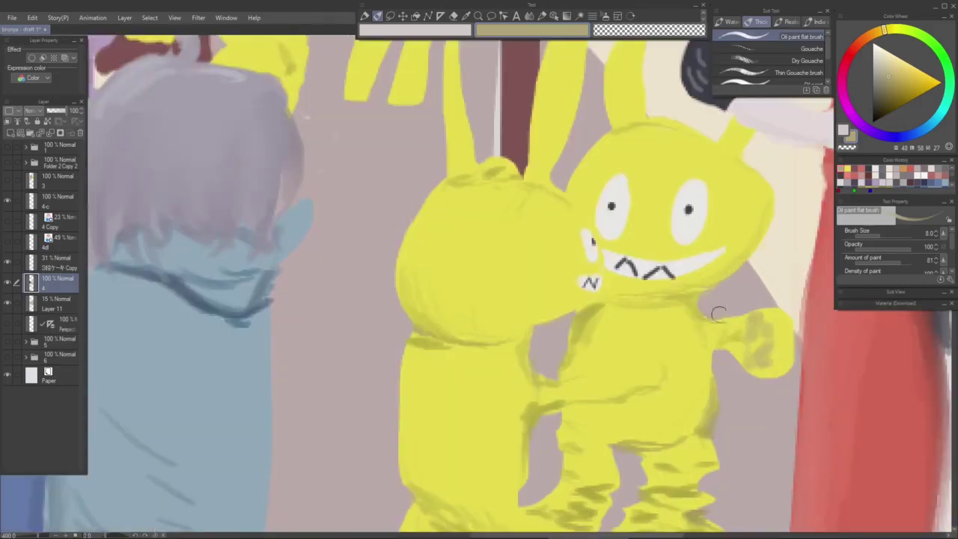
Step: Shade finger folds on the smiling rabbit's outstretched hand with the Oil paint flat brush at size 5
key(bracketleft)
key(bracketleft)
key(bracketleft)
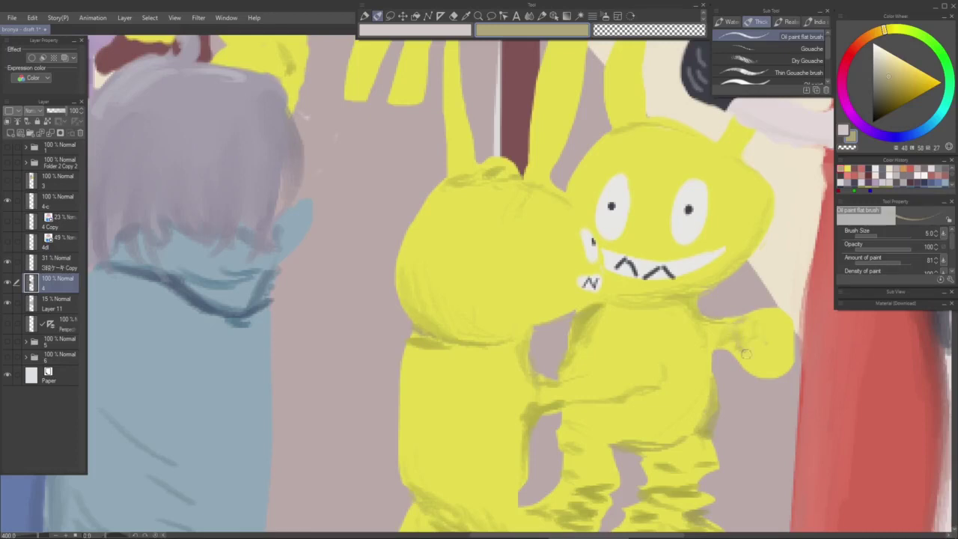
mouse_move(764, 327)
mouse_down()
mouse_move(756, 360)
mouse_move(764, 357)
mouse_up()
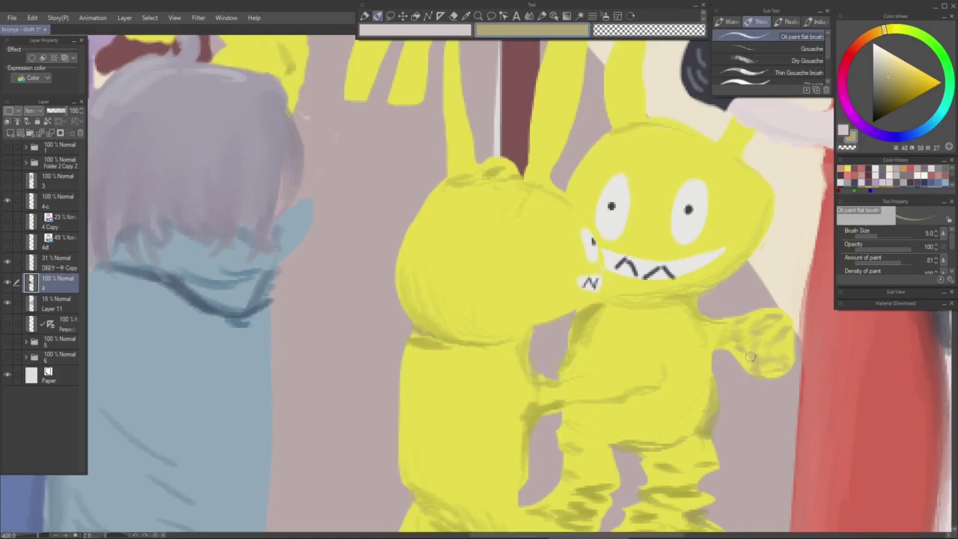
scroll(748, 364, down, 2)
drag(538, 260, 590, 388)
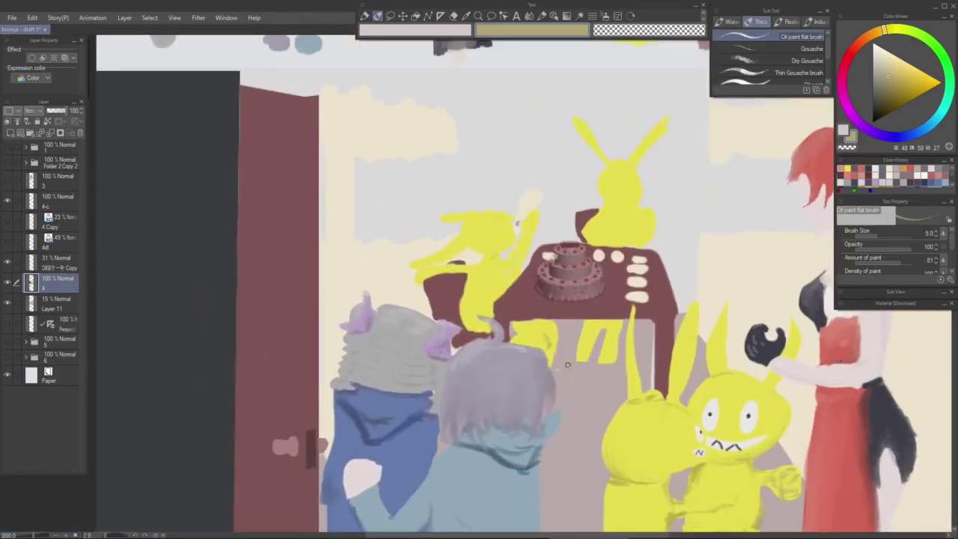
scroll(567, 365, down, 2)
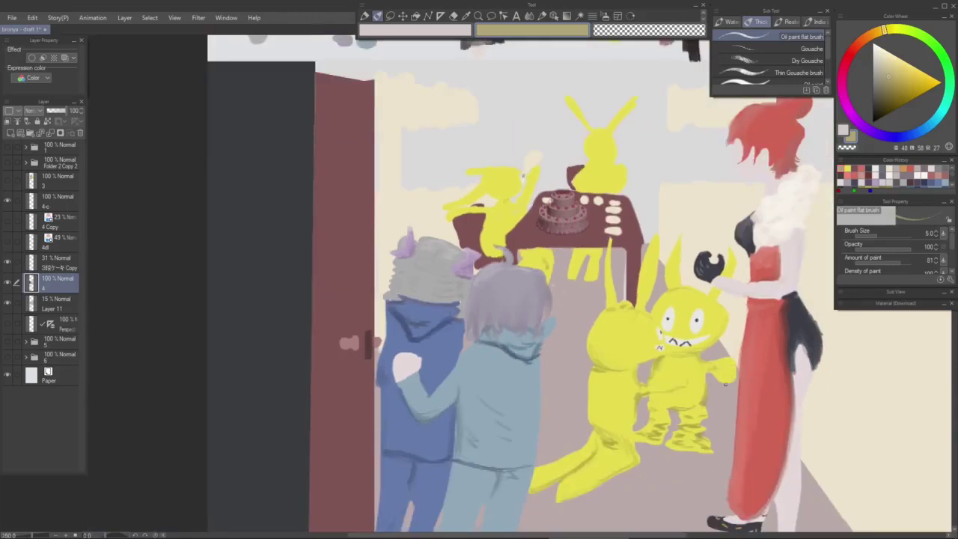
Step: Reshape the smiling rabbit's hand with the Marker pen, extending it in sampled body yellow to the red dress's edge
key(p)
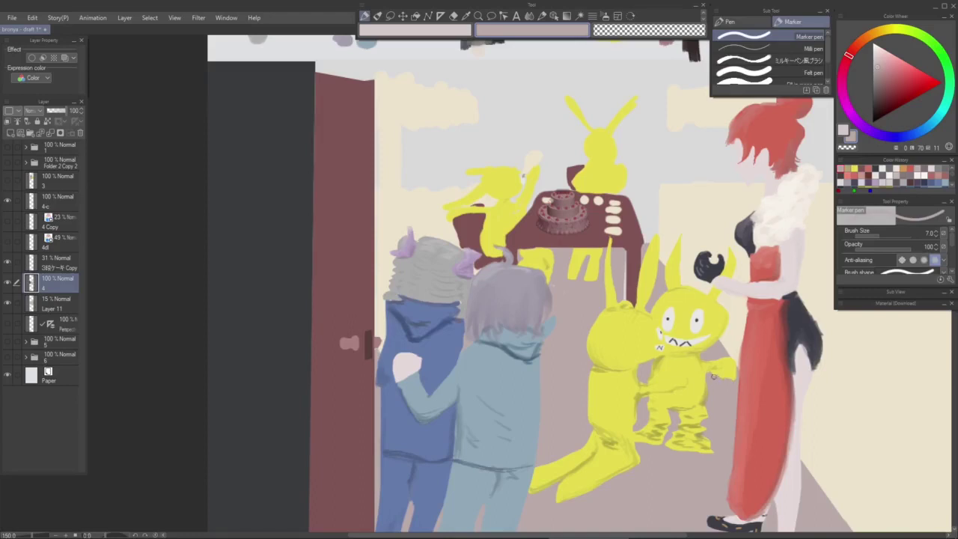
alt+click(733, 366)
drag(735, 364, 730, 359)
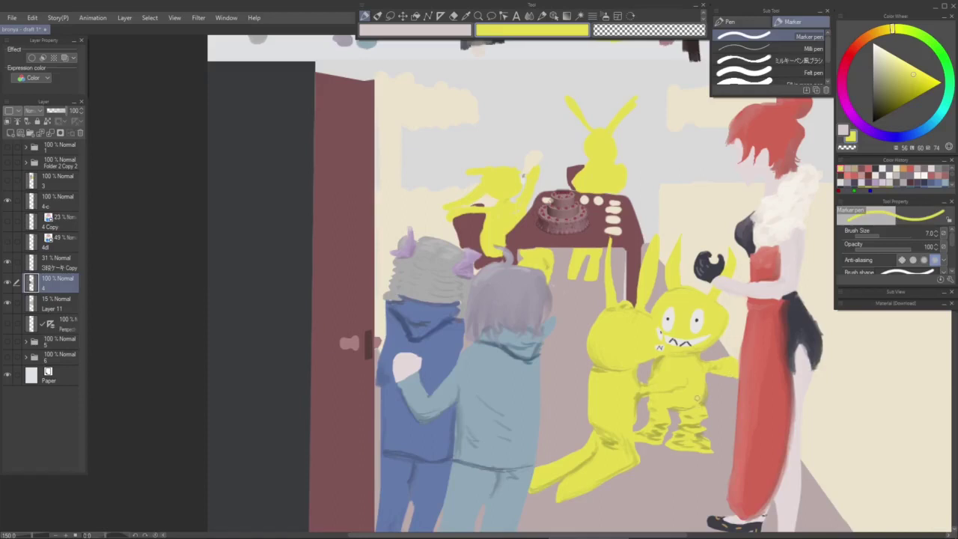
Step: Shade the reshaped arm with diagonal folds in olive sampled from the leg creases, using the Oil paint flat brush at size 5
key(period)
scroll(697, 398, up, 3)
drag(689, 387, 652, 318)
alt+click(638, 400)
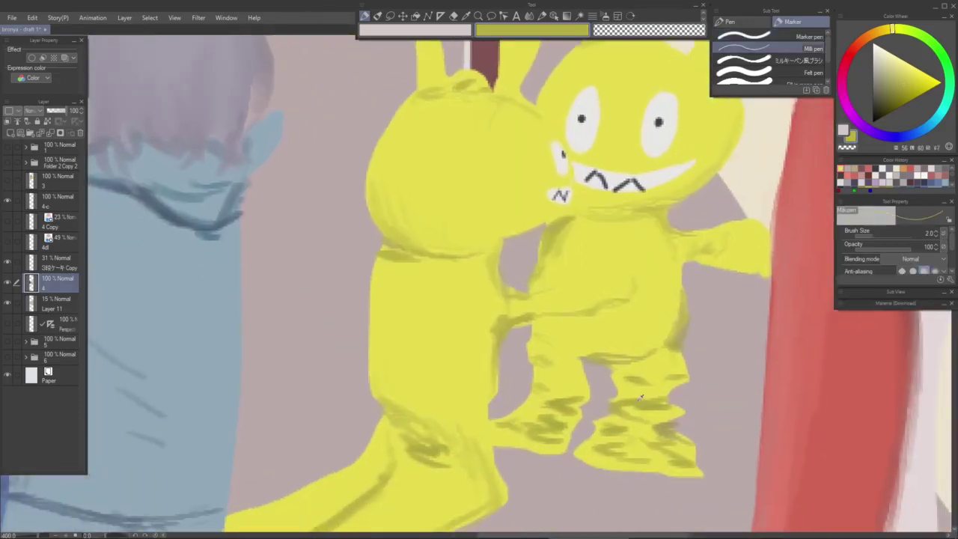
drag(640, 400, 635, 403)
key(b)
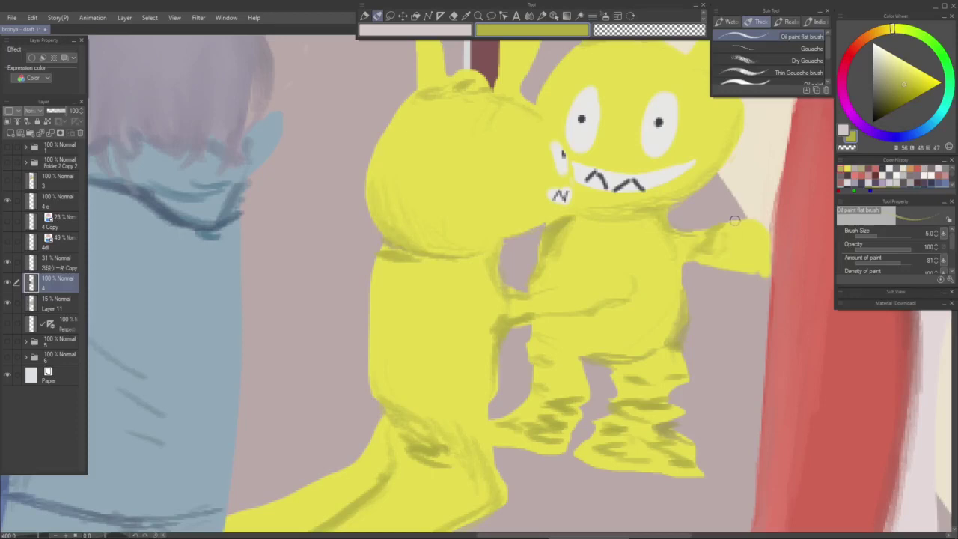
drag(709, 253, 748, 224)
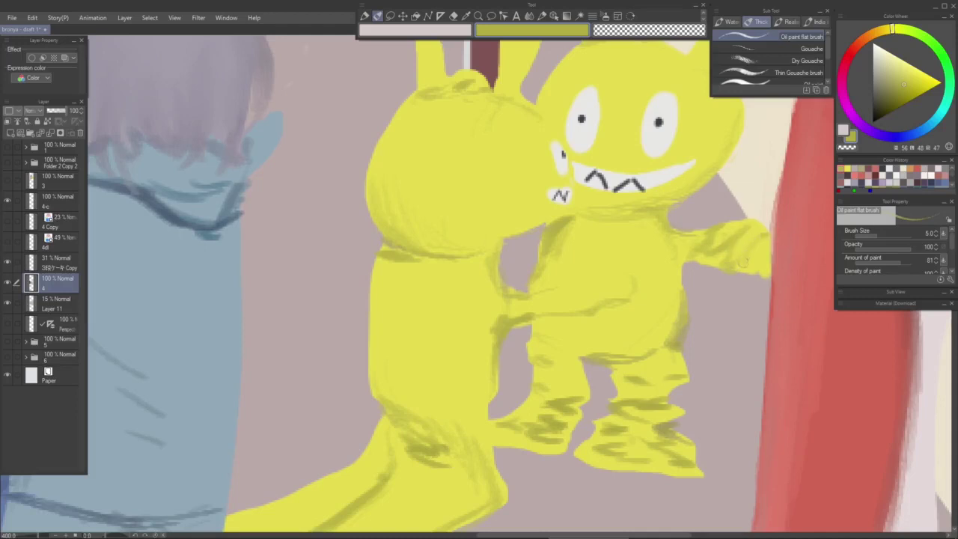
Step: Shade beneath the waving rabbit's head and along its arms in olive with the Oil paint flat brush at size 5
scroll(761, 246, down, 3)
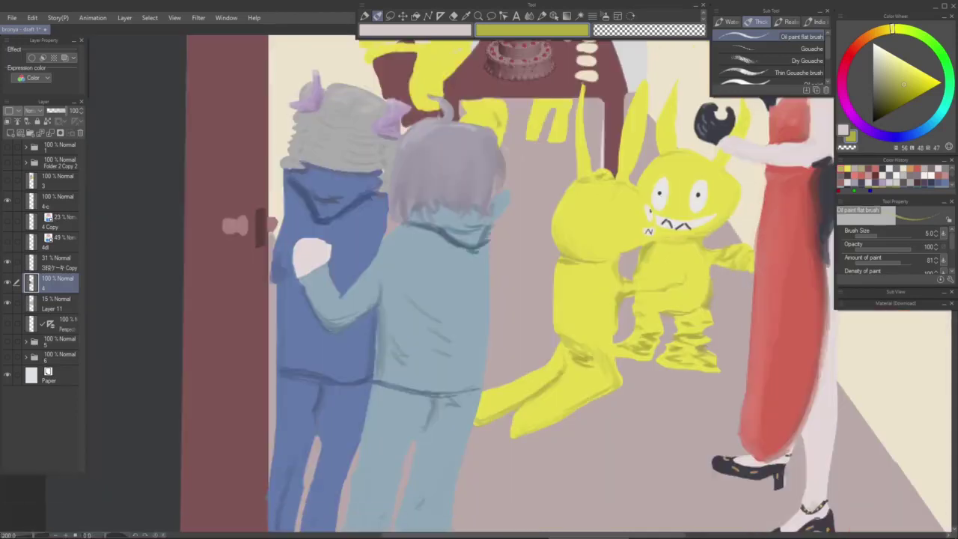
drag(666, 285, 671, 327)
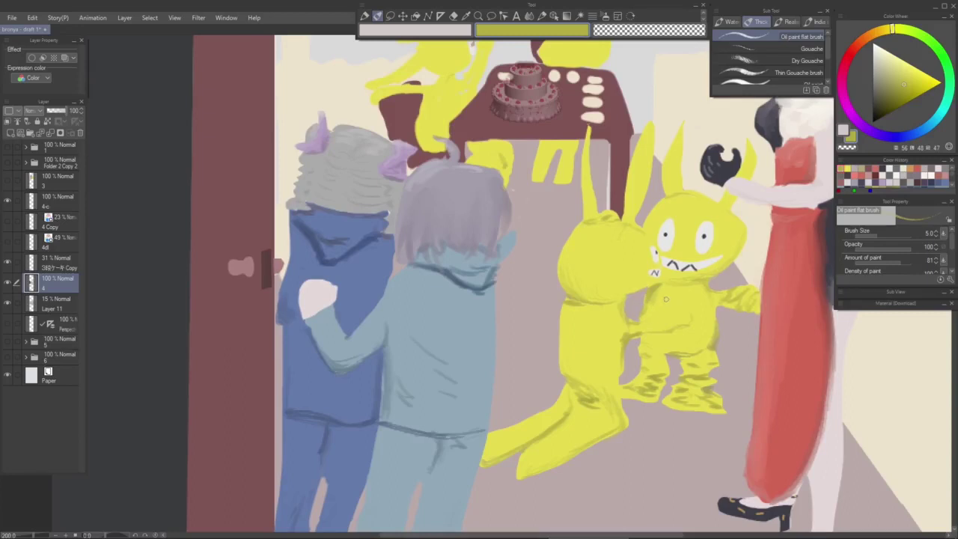
alt+click(650, 293)
scroll(675, 308, down, 1)
drag(624, 283, 616, 382)
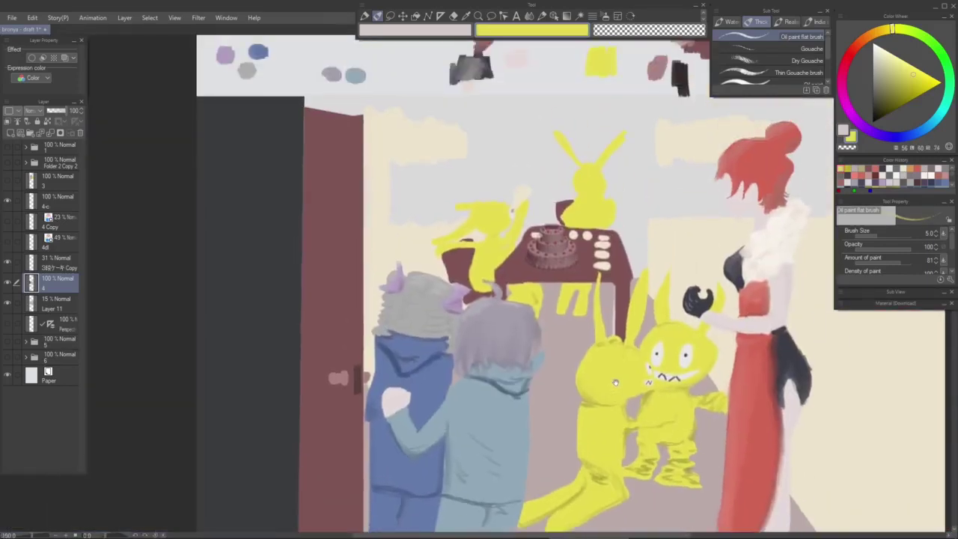
scroll(541, 301, up, 1)
mouse_move(540, 301)
mouse_down()
mouse_move(553, 376)
mouse_move(591, 354)
mouse_up()
scroll(537, 351, up, 2)
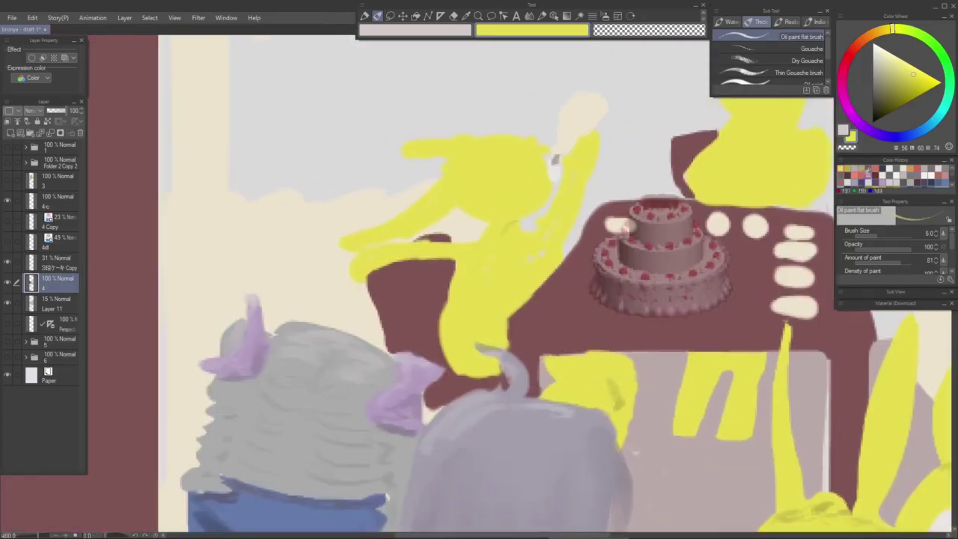
click(848, 167)
drag(513, 319, 483, 354)
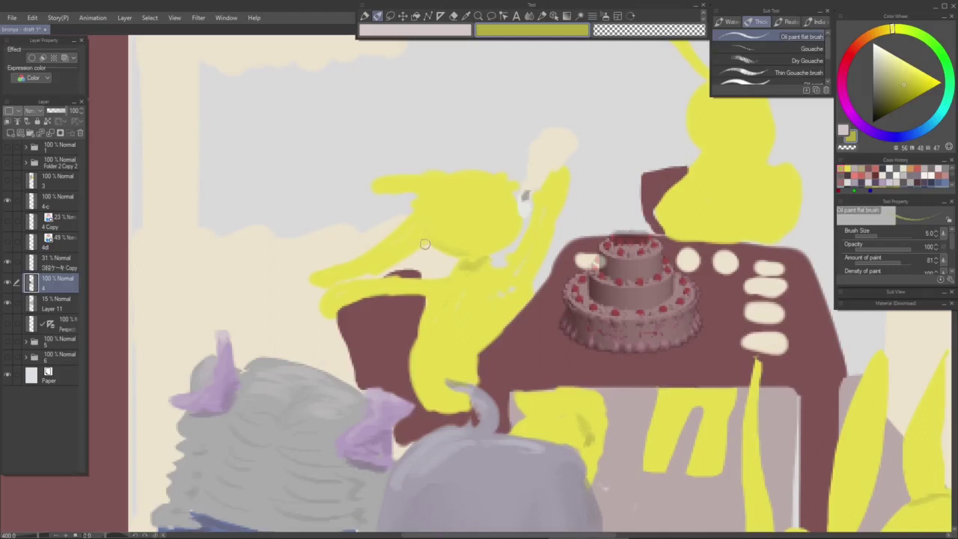
drag(338, 308, 407, 293)
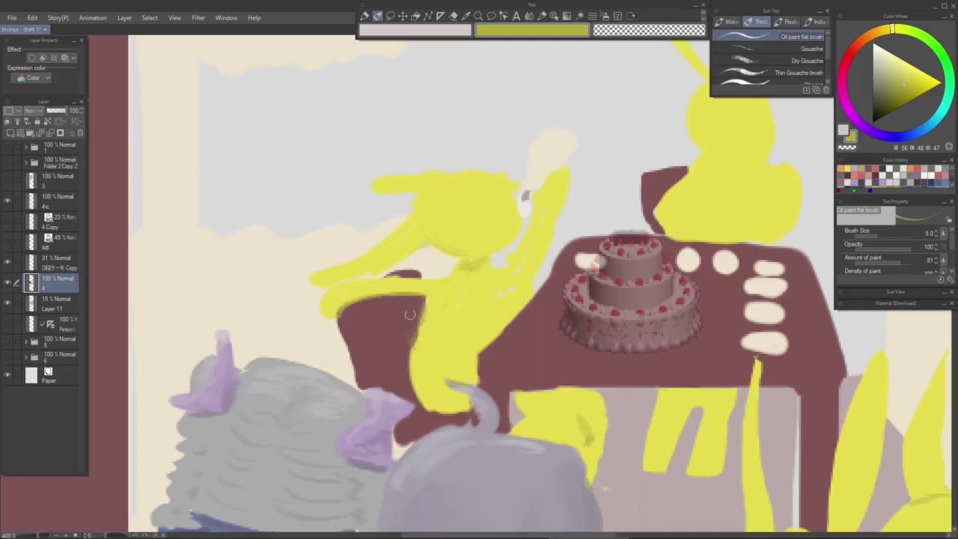
Step: Paint an olive shadow on the chair back beside the waving rabbit's torso with the Oil paint flat brush at size 10
key(bracketright)
key(bracketright)
key(bracketright)
key(bracketright)
mouse_move(405, 306)
mouse_down()
mouse_move(417, 331)
mouse_move(407, 338)
mouse_move(420, 408)
mouse_move(441, 420)
mouse_move(464, 416)
mouse_up()
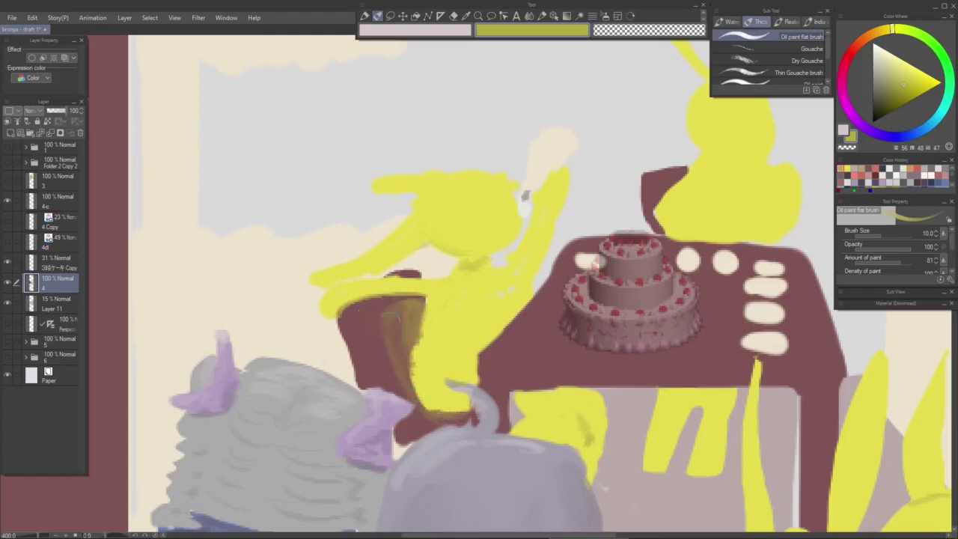
Step: Fill out and shade the waving rabbit's leg under the table in sampled yellows with the Oil paint flat brush at size 10
scroll(536, 402, down, 3)
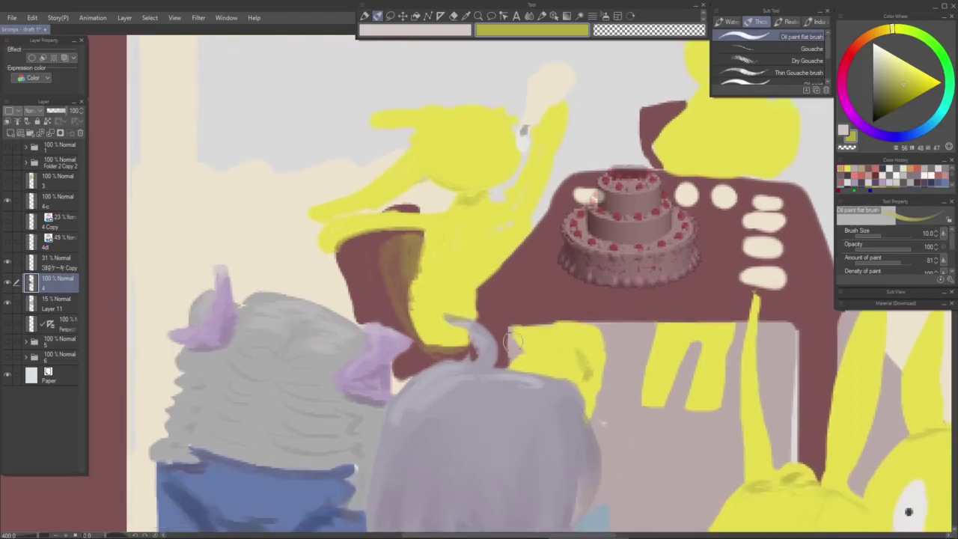
mouse_move(513, 332)
mouse_down()
mouse_move(525, 347)
mouse_move(511, 331)
mouse_up()
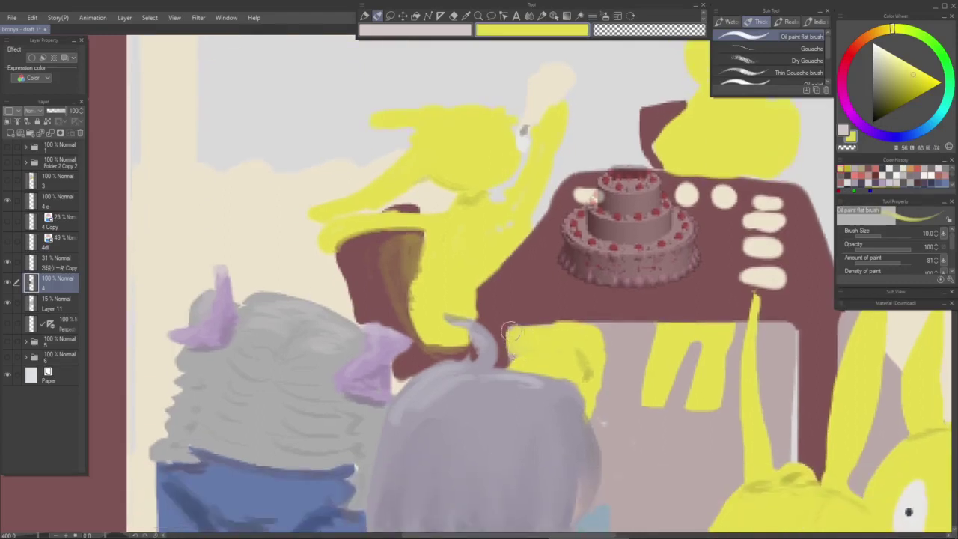
alt+click(587, 364)
drag(572, 346, 529, 351)
scroll(588, 366, down, 3)
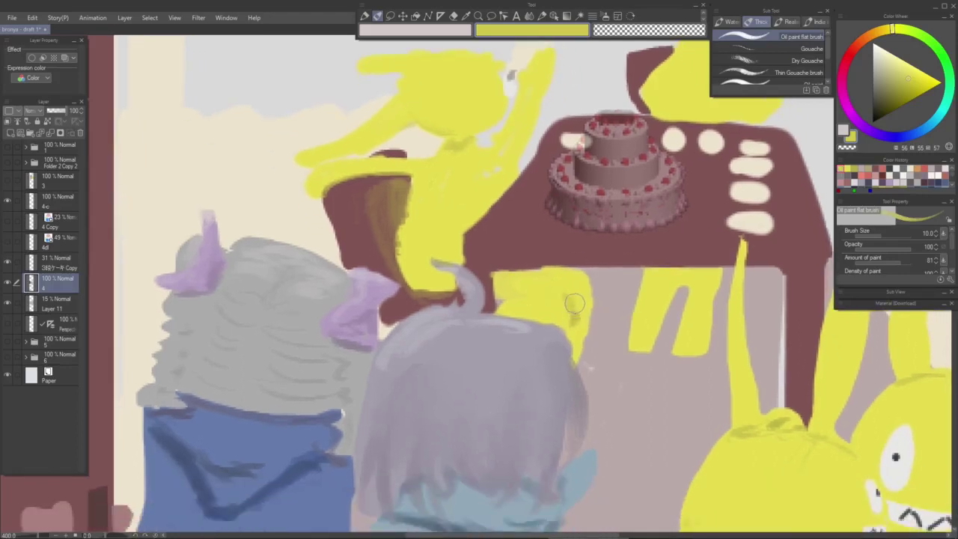
alt+click(573, 320)
mouse_move(574, 316)
mouse_down()
mouse_move(597, 338)
mouse_move(576, 368)
mouse_move(591, 340)
mouse_move(587, 348)
mouse_move(588, 294)
mouse_up()
mouse_move(448, 242)
mouse_down()
mouse_move(507, 318)
mouse_move(460, 329)
mouse_up()
Step: Mix a darker olive from the body yellow and shade the waving rabbit's neck, ear and lower arm at size 10
alt+click(471, 307)
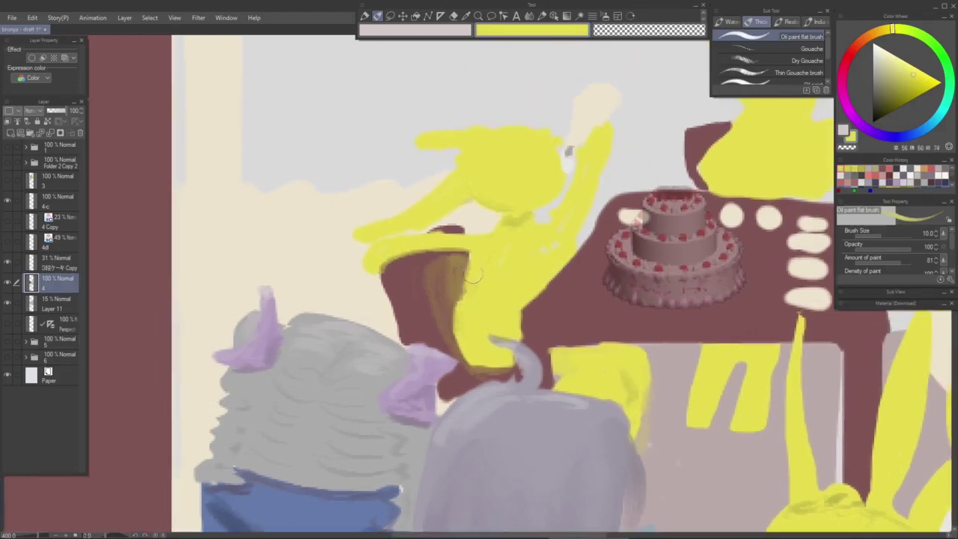
drag(508, 258, 496, 333)
alt+click(503, 296)
drag(888, 101, 893, 92)
mouse_move(503, 291)
mouse_down()
mouse_move(482, 303)
mouse_move(520, 285)
mouse_up()
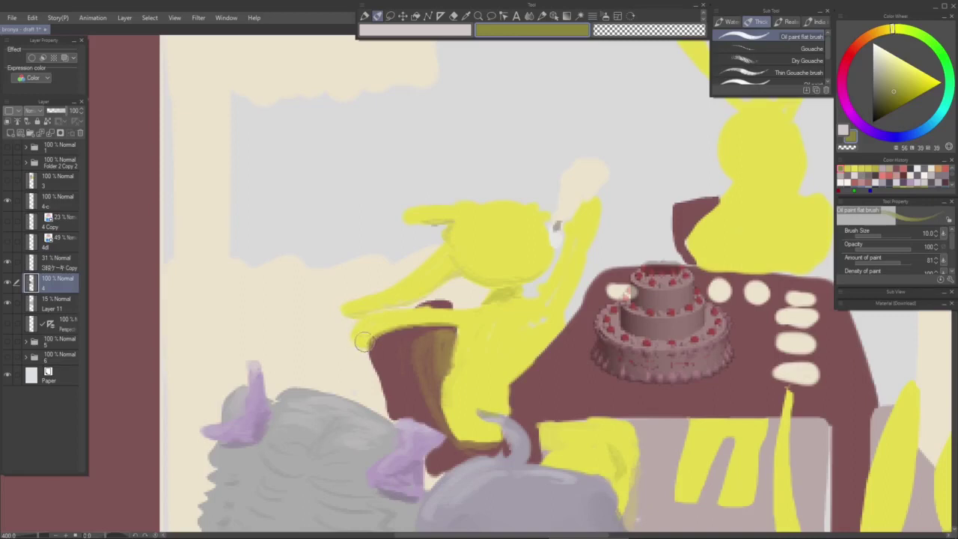
drag(361, 342, 394, 325)
Step: Retouch the waving rabbit's raised arm in sampled body yellow and shade the torso's edge in the recent dark olive
alt+click(544, 313)
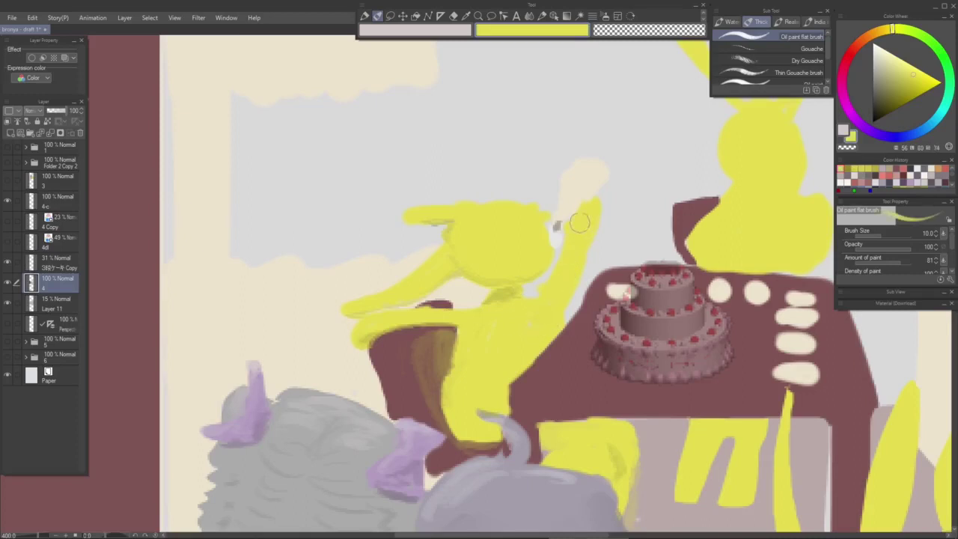
drag(589, 211, 569, 217)
click(846, 169)
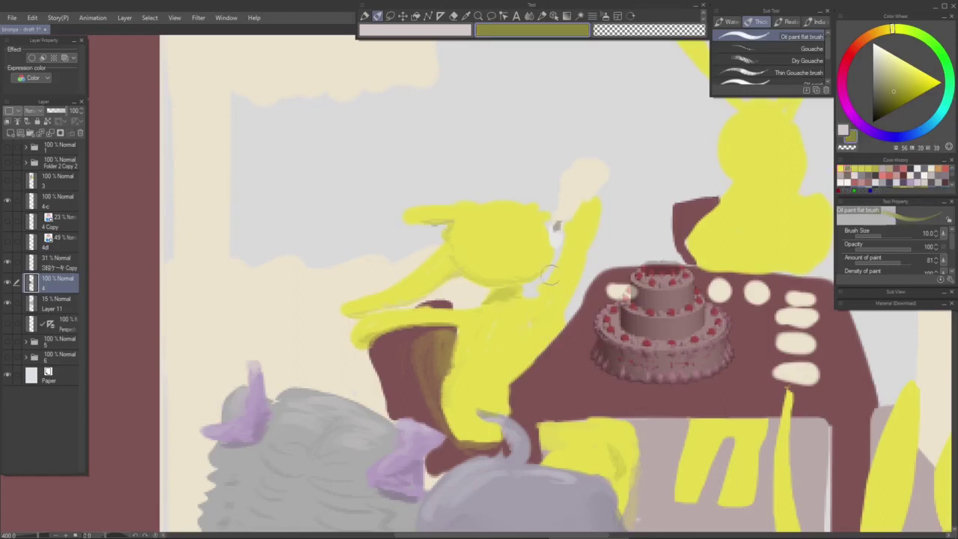
mouse_move(451, 327)
mouse_down()
mouse_move(461, 329)
mouse_move(457, 374)
mouse_move(467, 381)
mouse_up()
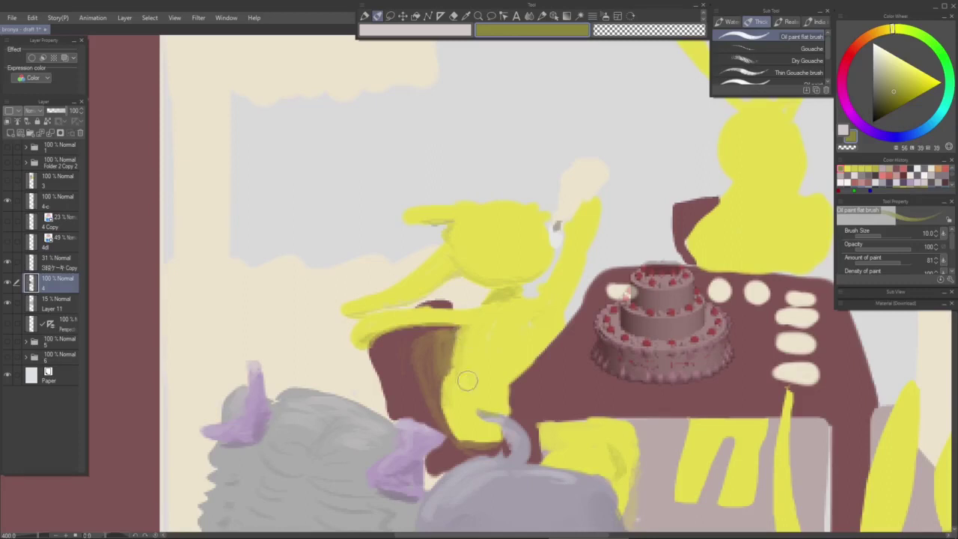
Step: Darken the waving rabbit's leg under the table in dark olive with the Oil paint flat brush at size 17
mouse_move(558, 434)
mouse_down()
mouse_move(601, 396)
mouse_move(571, 336)
mouse_move(593, 332)
mouse_move(603, 338)
mouse_move(593, 347)
mouse_move(618, 354)
mouse_move(612, 365)
mouse_move(594, 347)
mouse_move(578, 356)
mouse_move(592, 341)
mouse_move(608, 348)
mouse_move(570, 346)
mouse_move(576, 368)
mouse_move(628, 366)
mouse_move(582, 374)
mouse_move(603, 382)
mouse_move(639, 365)
mouse_move(627, 385)
mouse_move(637, 424)
mouse_move(651, 360)
mouse_move(631, 333)
mouse_move(648, 348)
mouse_move(578, 334)
mouse_move(563, 368)
mouse_move(625, 339)
mouse_move(629, 360)
mouse_move(615, 346)
mouse_move(577, 344)
mouse_move(609, 359)
mouse_up()
key(bracketright)
key(bracketright)
key(bracketright)
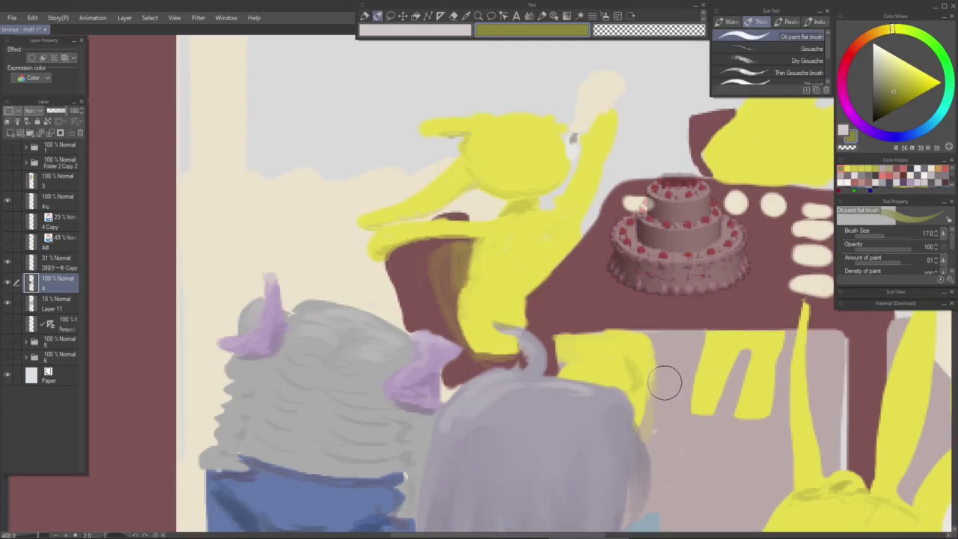
drag(569, 348, 665, 384)
Step: Lasso the waving rabbit's leg under the table, shade it in dark olive with the Soft airbrush at size 60, and deselect
click(605, 17)
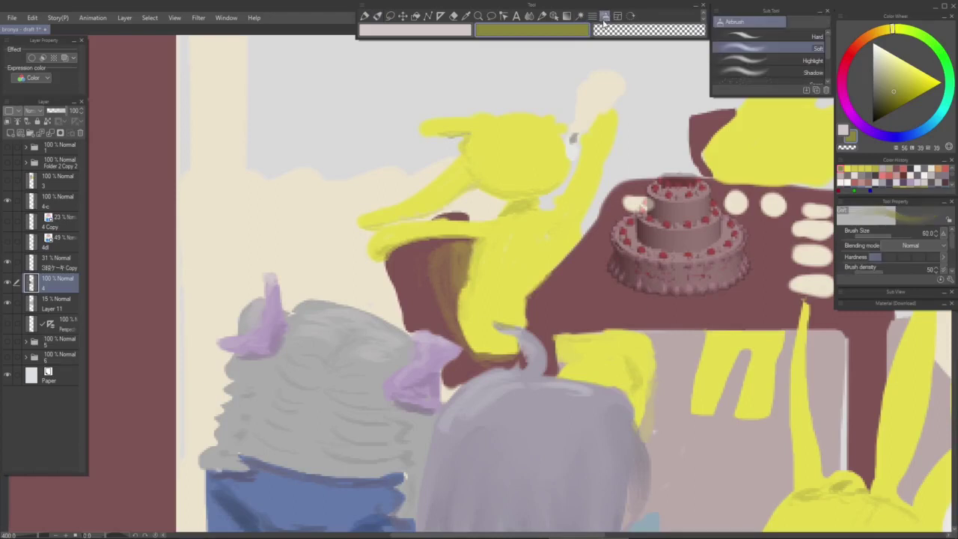
key(m)
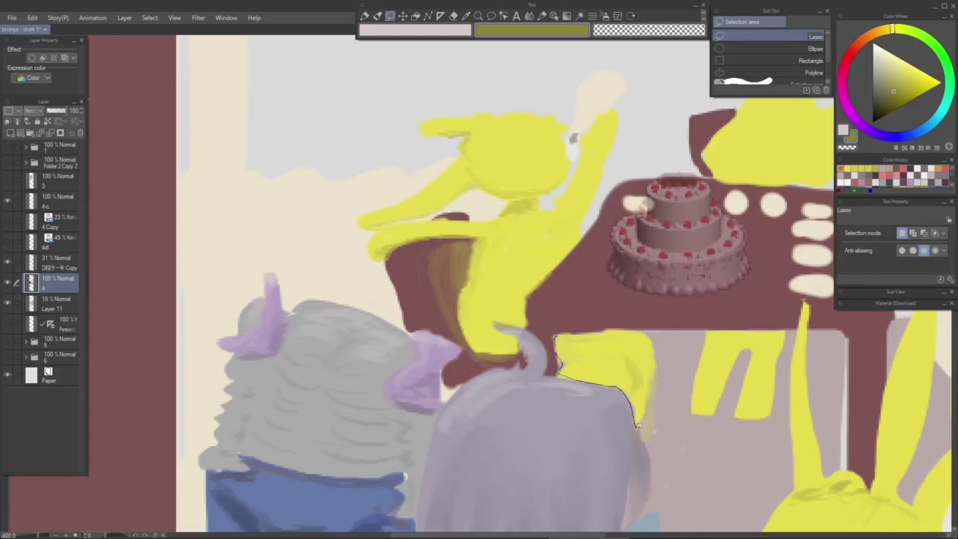
drag(645, 327, 555, 337)
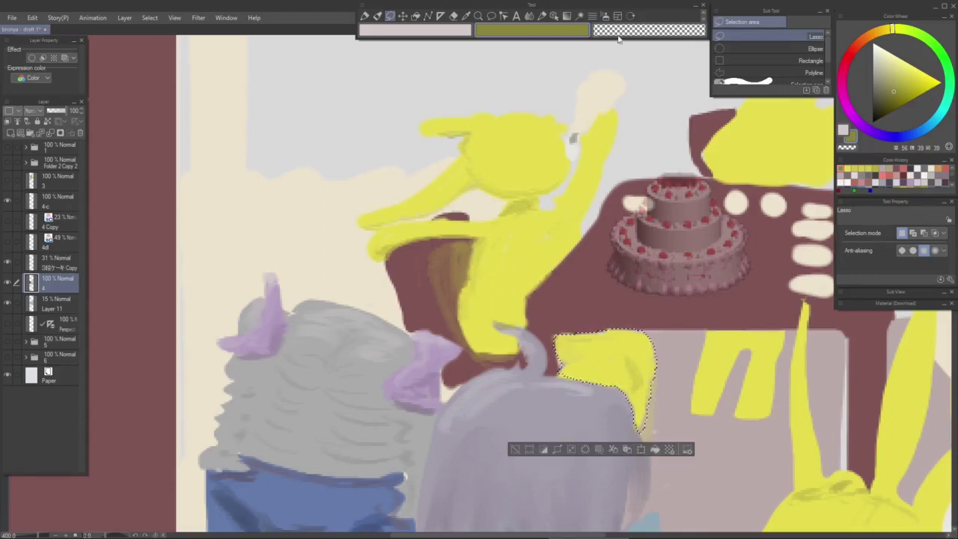
key(b)
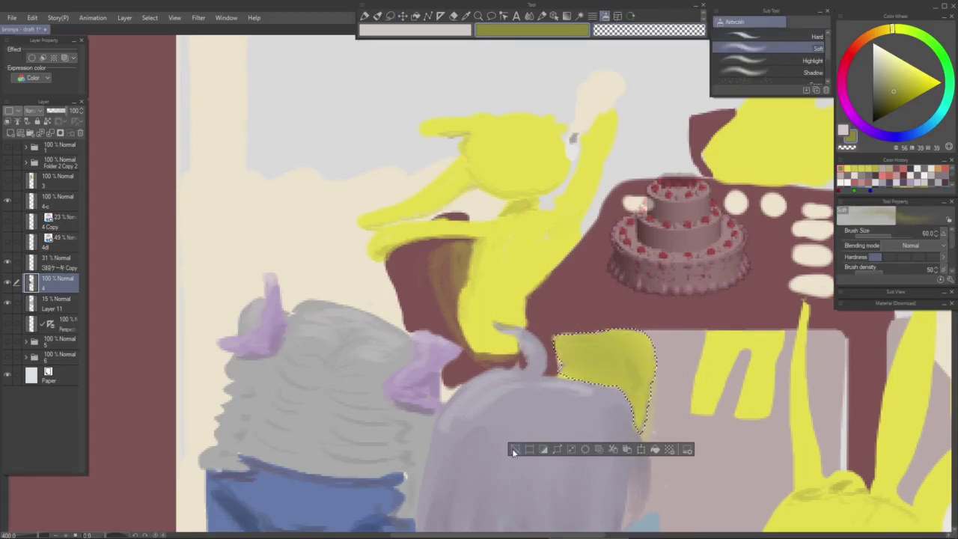
click(514, 449)
Step: Lasso the back rabbit's two legs under the table, shade them in dark olive with the Soft airbrush, and deselect
drag(763, 371, 629, 353)
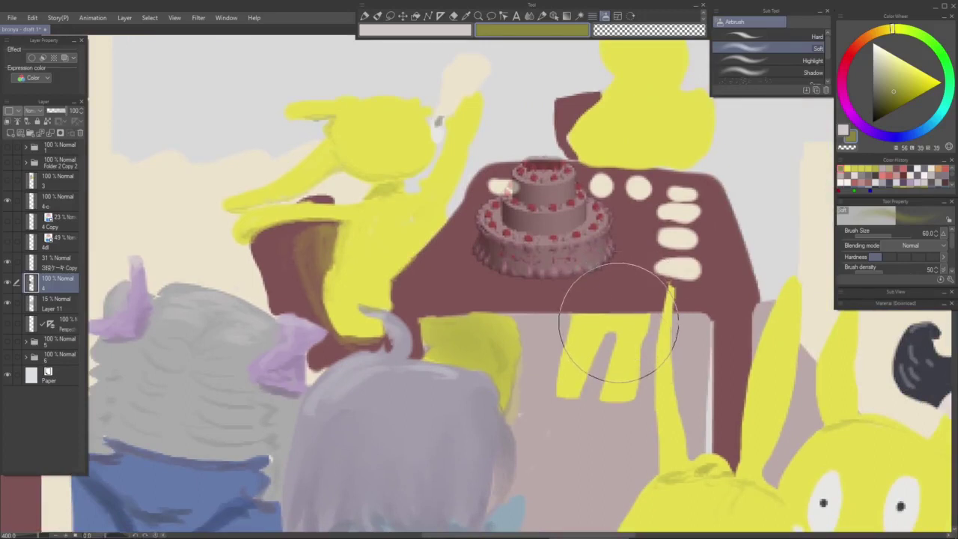
key(m)
drag(571, 309, 656, 310)
click(573, 308)
mouse_move(591, 403)
mouse_down()
mouse_move(543, 395)
mouse_move(559, 356)
mouse_up()
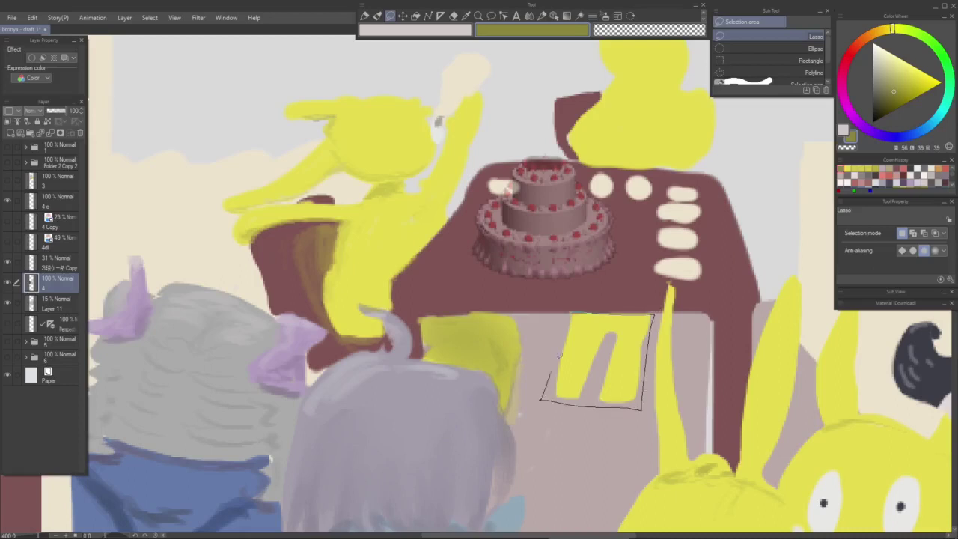
drag(571, 312, 571, 313)
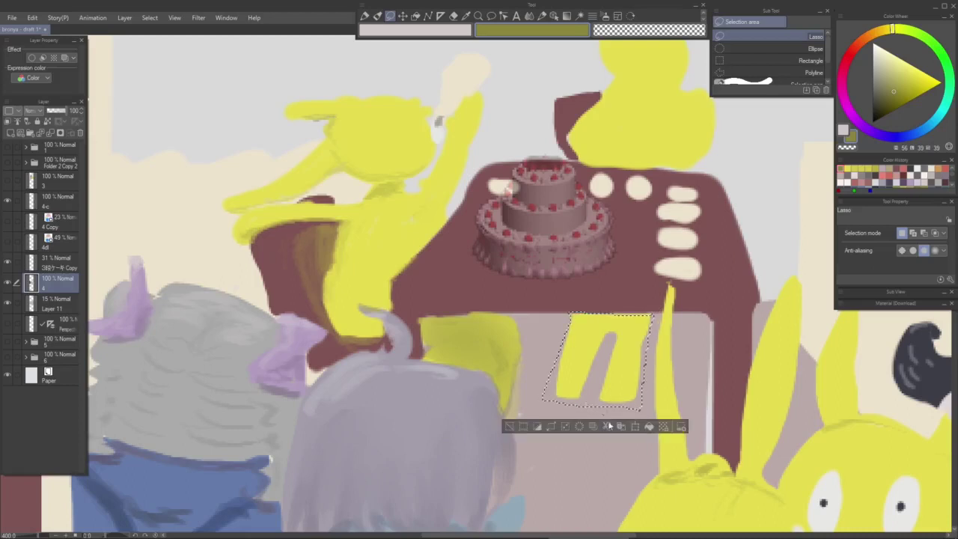
click(605, 16)
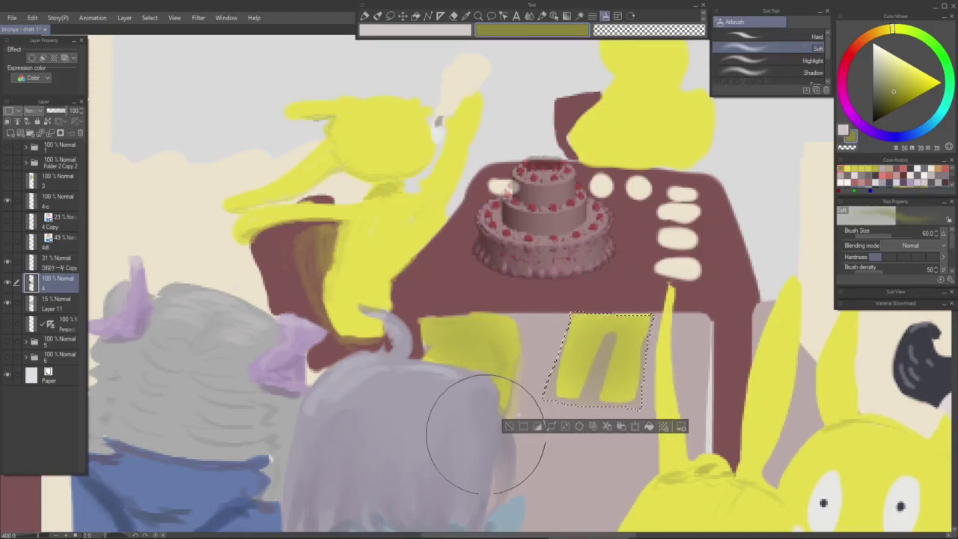
key(ctrl+d)
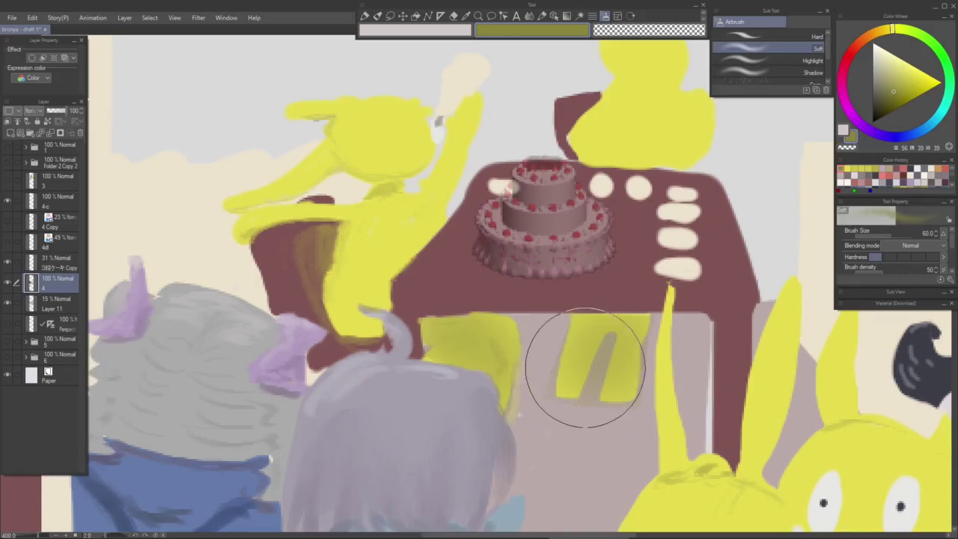
Step: Clean the airbrush spill around the back rabbit's legs and round their ends in sampled floor colour with the Marker pen at size 7
key(p)
scroll(568, 374, down, 3)
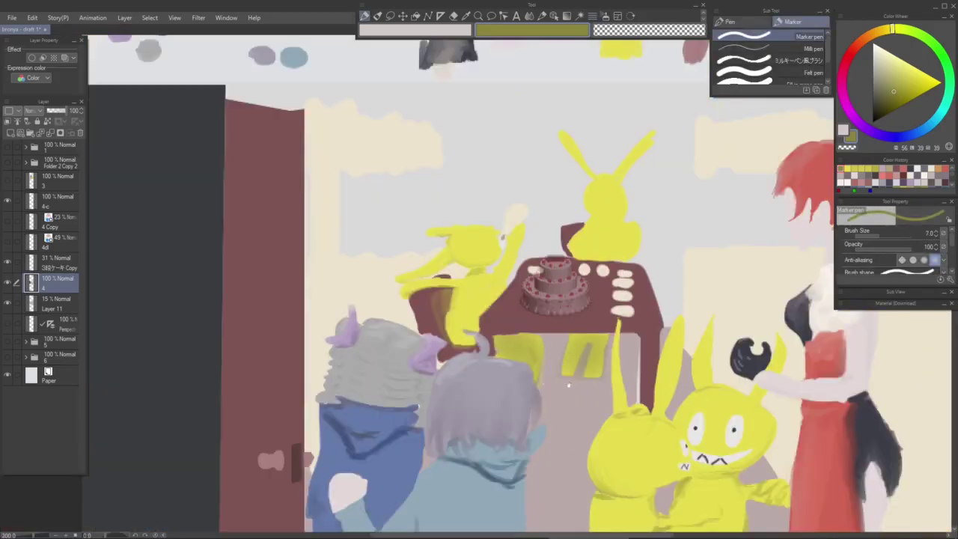
alt+click(568, 385)
scroll(568, 385, up, 4)
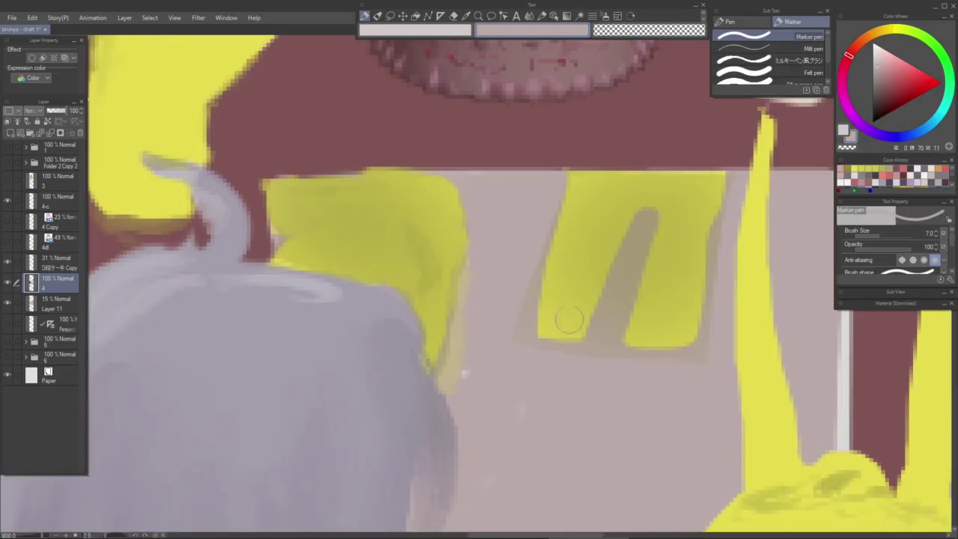
drag(552, 214, 527, 297)
drag(543, 244, 531, 347)
mouse_move(533, 282)
mouse_down()
mouse_move(538, 343)
mouse_move(527, 313)
mouse_move(555, 355)
mouse_move(605, 310)
mouse_move(595, 328)
mouse_move(649, 220)
mouse_move(609, 316)
mouse_up()
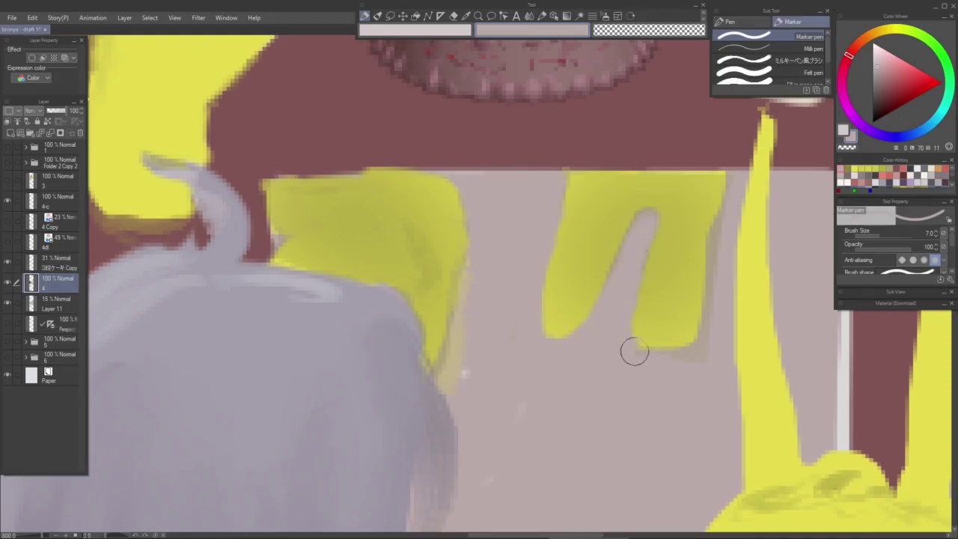
drag(665, 360, 719, 275)
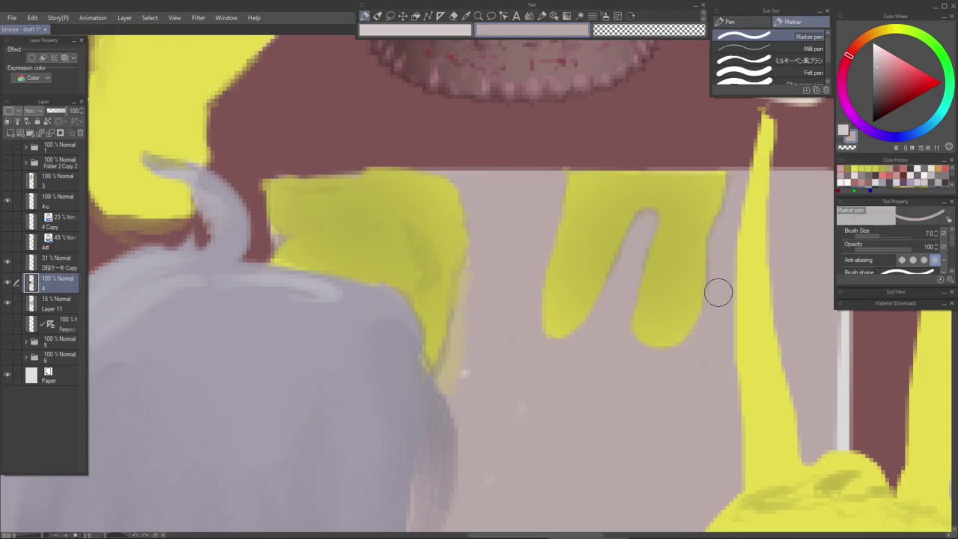
Step: Fill the notch in the waving rabbit's leg and shade the back rabbit's legs in sampled olive with the Oil paint flat brush at size 8
scroll(553, 351, down, 2)
scroll(526, 366, down, 2)
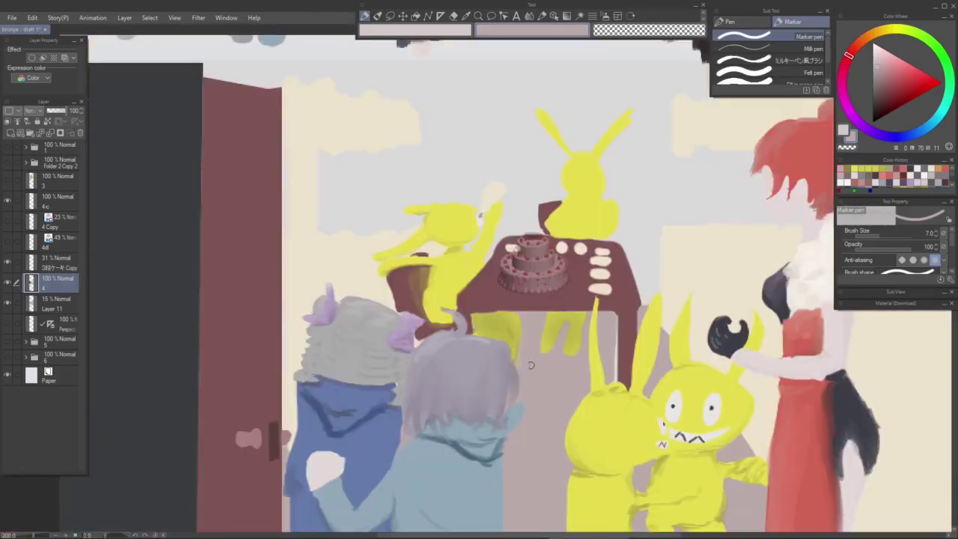
scroll(530, 365, up, 3)
alt+click(406, 303)
scroll(406, 304, up, 4)
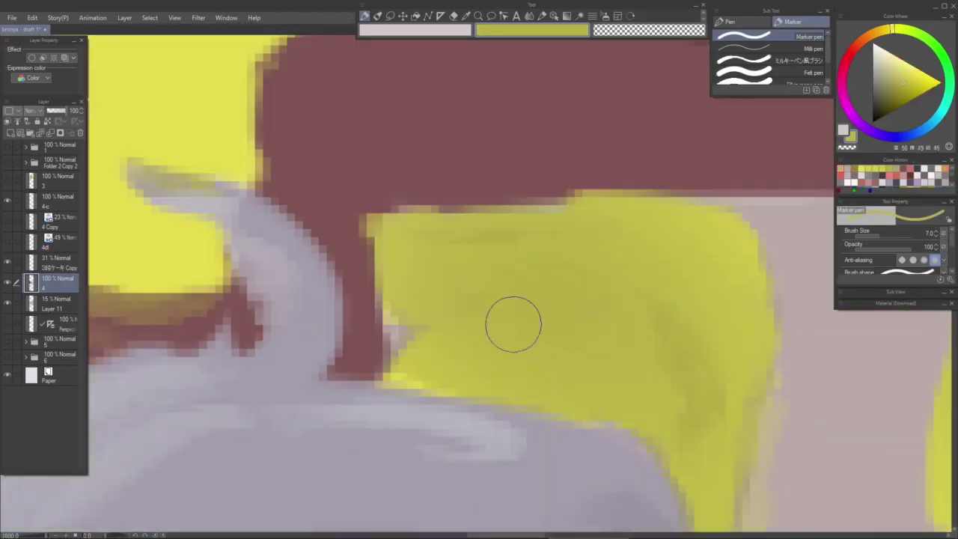
key(b)
key(bracketleft)
key(bracketleft)
mouse_move(412, 369)
mouse_down()
mouse_move(387, 369)
mouse_move(441, 365)
mouse_move(445, 348)
mouse_up()
scroll(442, 366, down, 2)
scroll(458, 353, down, 4)
scroll(607, 356, up, 2)
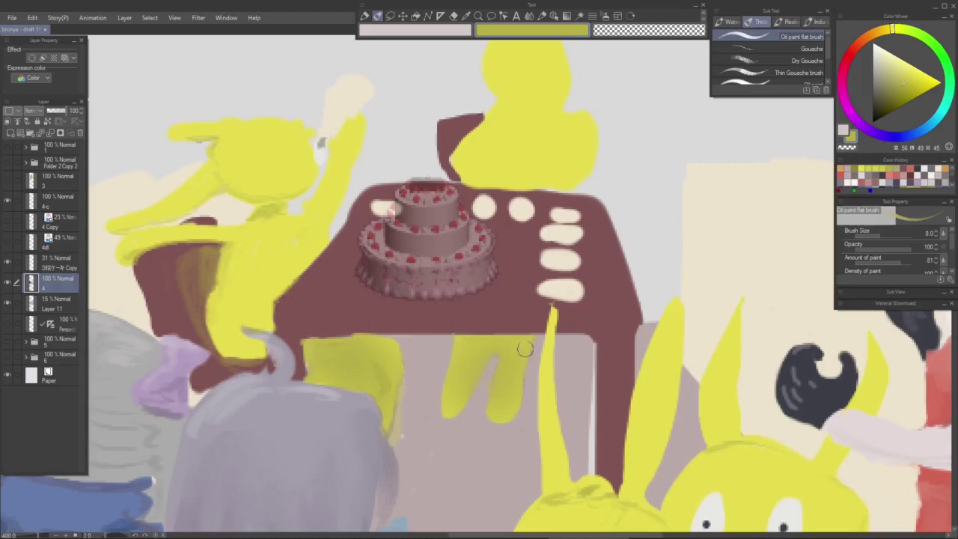
drag(380, 404, 439, 398)
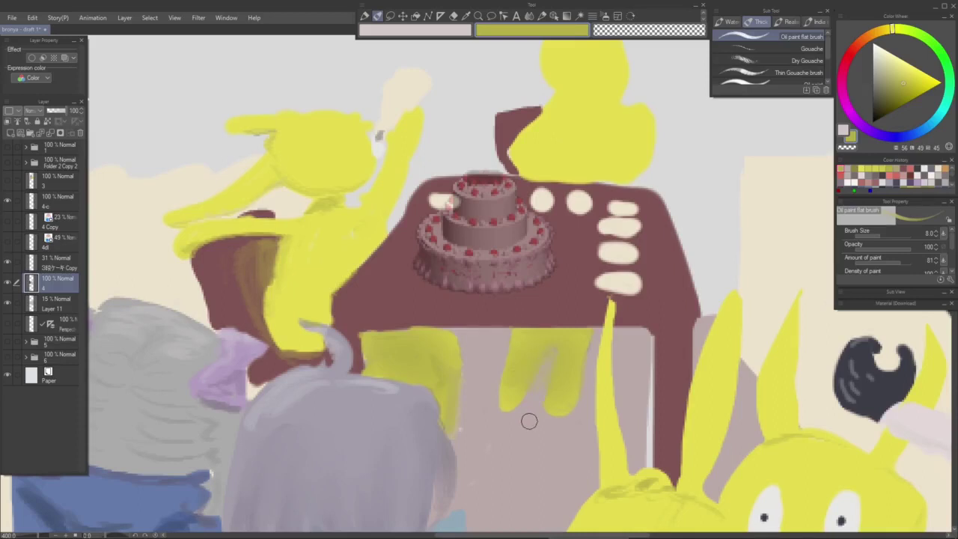
Step: Try a dark brown shadow beneath the two standing children's feet with the Oil paint flat brush at size 20, then undo it
scroll(528, 419, down, 4)
scroll(522, 444, down, 3)
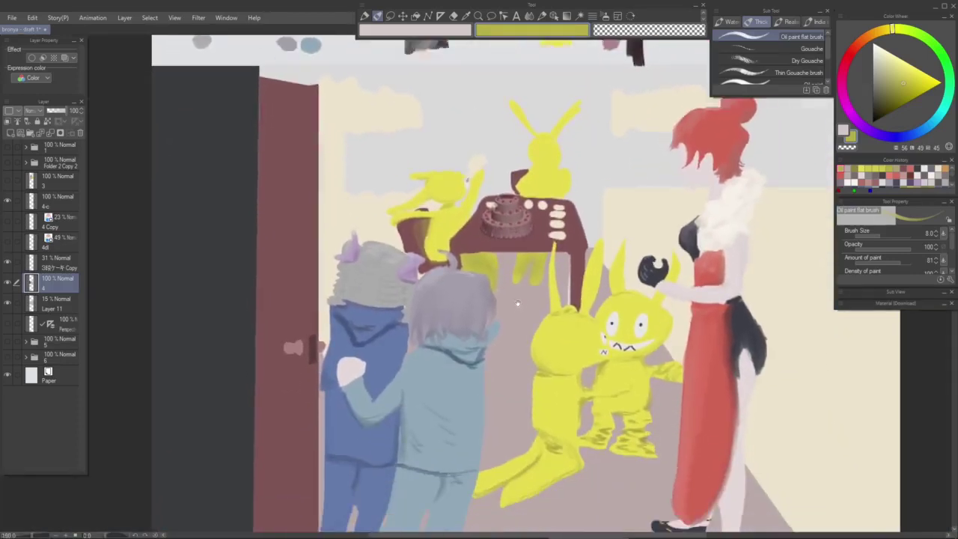
alt+click(607, 457)
drag(608, 431, 636, 400)
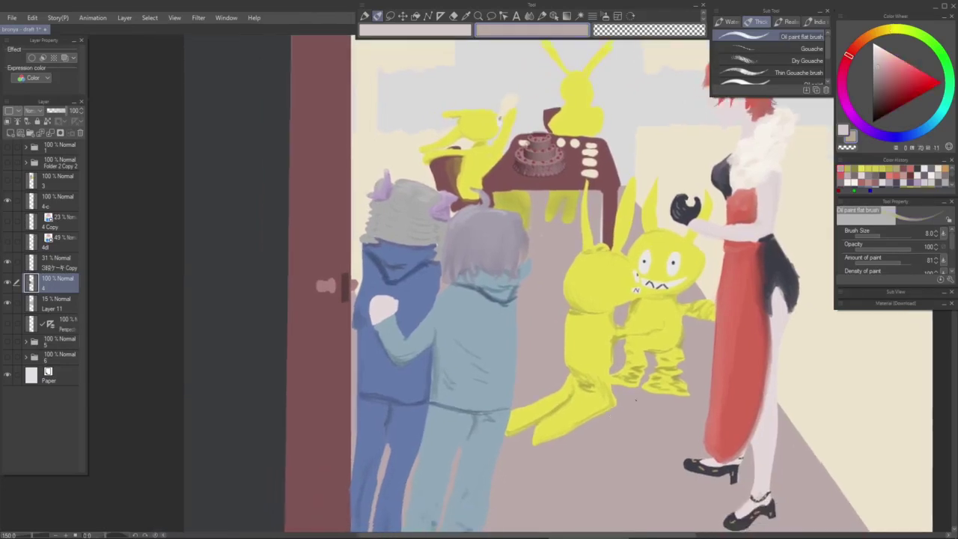
click(876, 94)
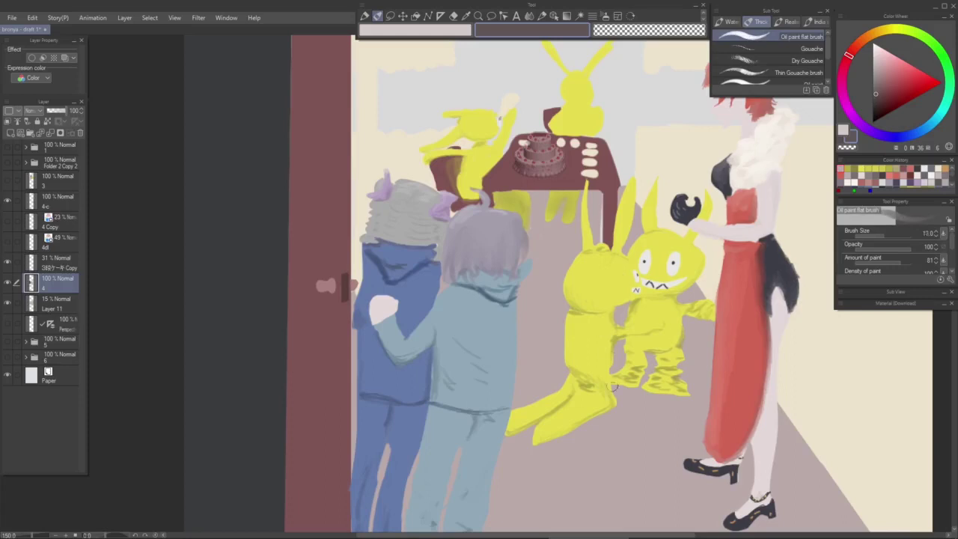
drag(324, 265, 369, 142)
mouse_move(527, 437)
mouse_down()
mouse_move(519, 447)
mouse_move(536, 443)
mouse_move(483, 446)
mouse_move(523, 456)
mouse_move(539, 447)
mouse_move(555, 473)
mouse_up()
mouse_move(390, 447)
mouse_down()
mouse_move(423, 443)
mouse_move(451, 451)
mouse_move(461, 477)
mouse_move(490, 456)
mouse_move(543, 473)
mouse_up()
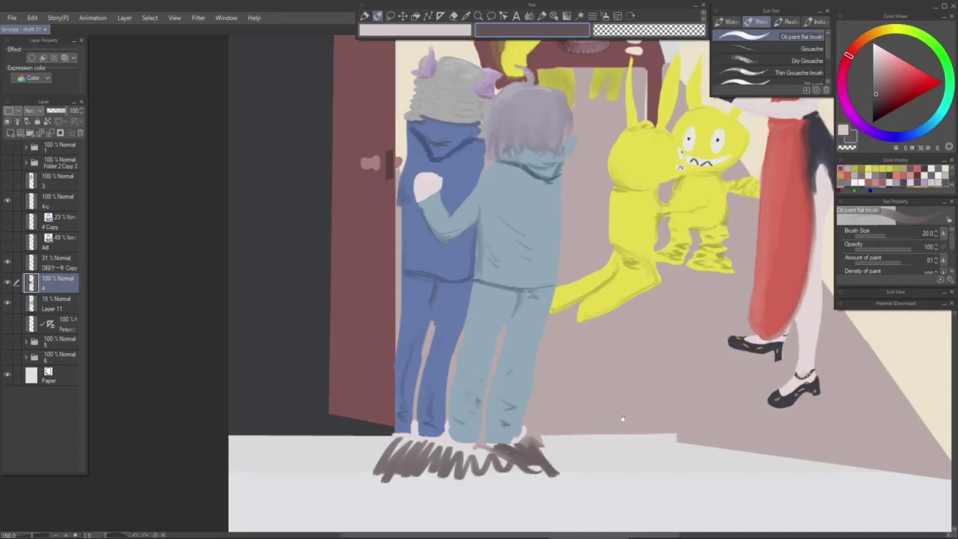
drag(622, 419, 534, 477)
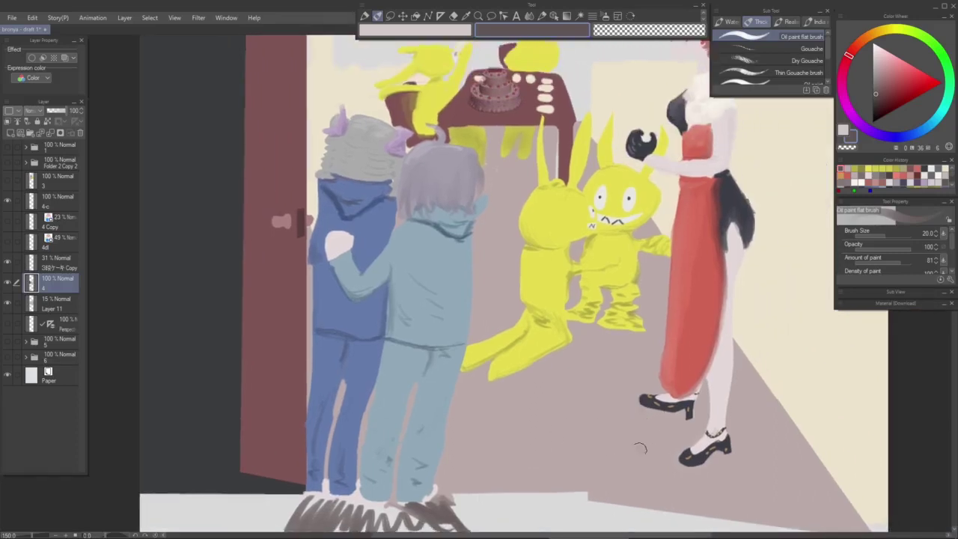
key(ctrl+z)
key(ctrl+z)
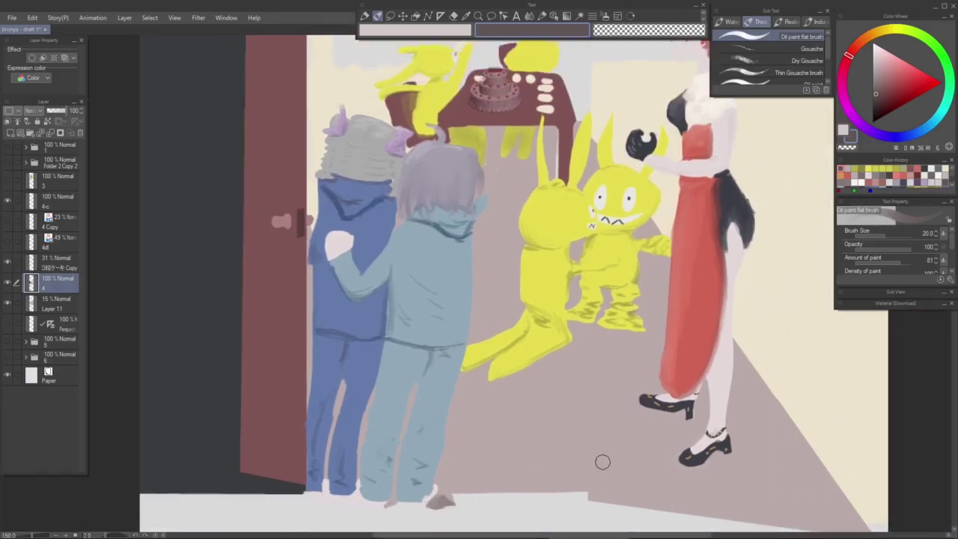
Step: Shade under the back rabbit's head and along its arms in dark olive with the Oil paint flat brush at size 20
scroll(550, 401, up, 1)
scroll(482, 228, down, 2)
scroll(469, 326, up, 1)
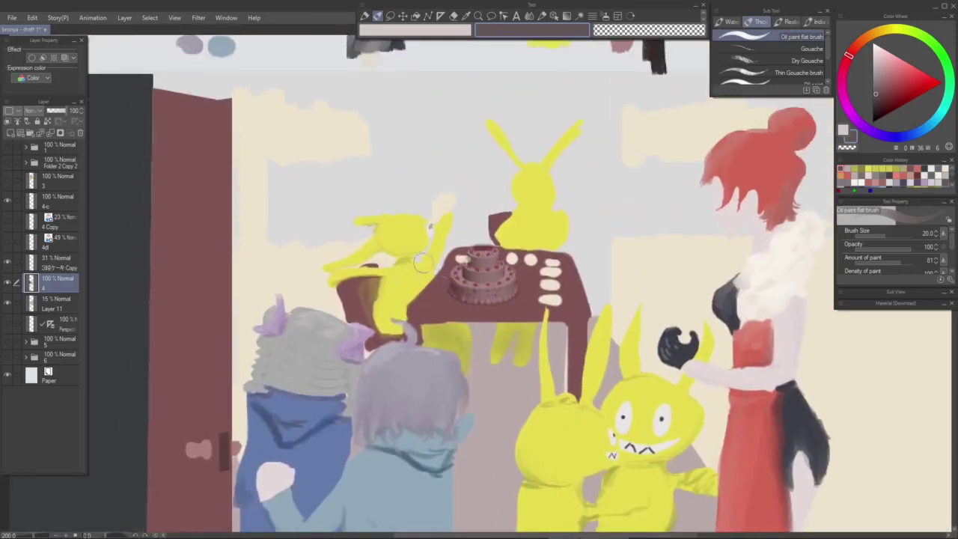
scroll(523, 286, up, 2)
drag(458, 325, 432, 381)
alt+click(450, 298)
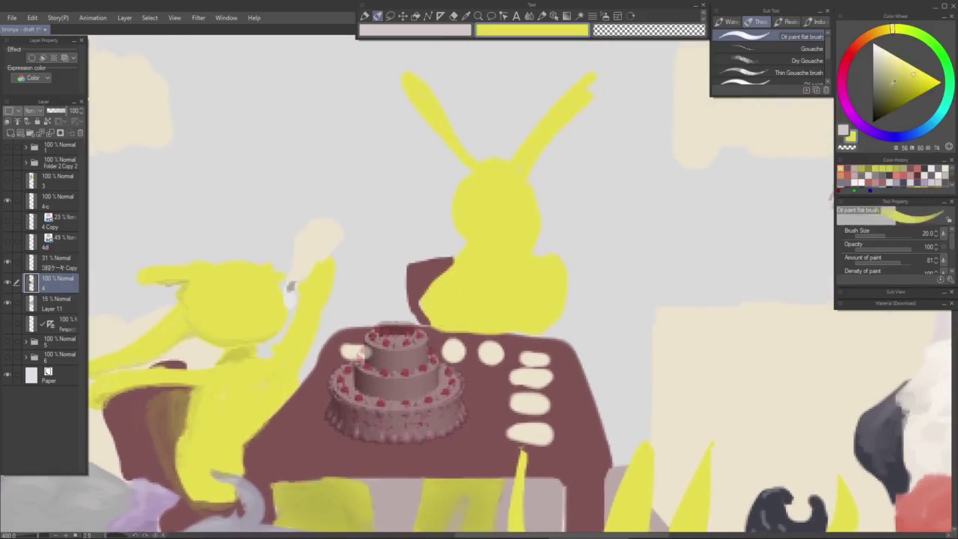
click(886, 93)
mouse_move(473, 253)
mouse_down()
mouse_move(527, 251)
mouse_move(498, 250)
mouse_up()
mouse_move(439, 299)
mouse_down()
mouse_move(474, 306)
mouse_move(467, 295)
mouse_move(487, 289)
mouse_move(490, 322)
mouse_move(472, 328)
mouse_move(517, 318)
mouse_move(533, 327)
mouse_move(558, 284)
mouse_move(556, 306)
mouse_move(527, 318)
mouse_move(505, 290)
mouse_move(493, 303)
mouse_move(551, 284)
mouse_up()
Step: Try dark red and lighter red strokes for an object in the back rabbit's arms, undoing the Marker pen strokes
click(918, 133)
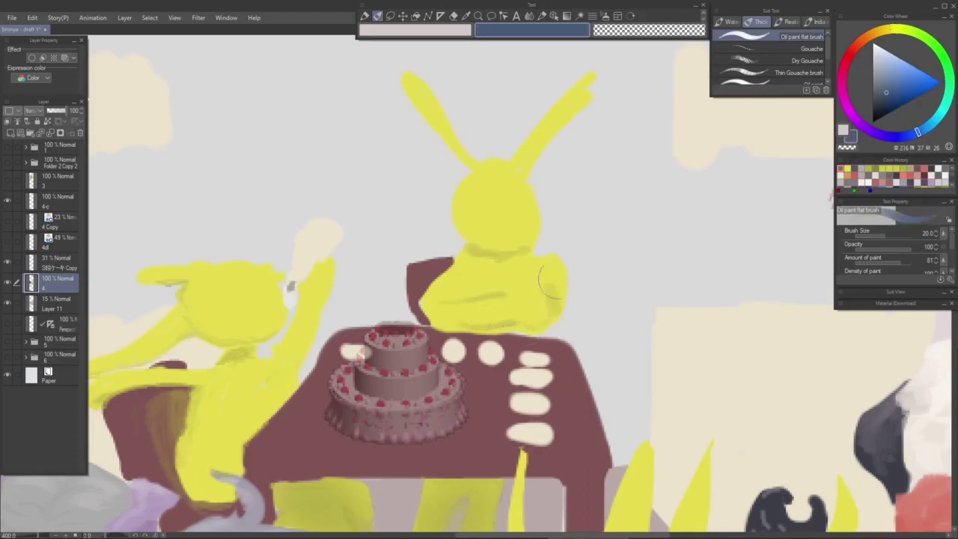
click(856, 55)
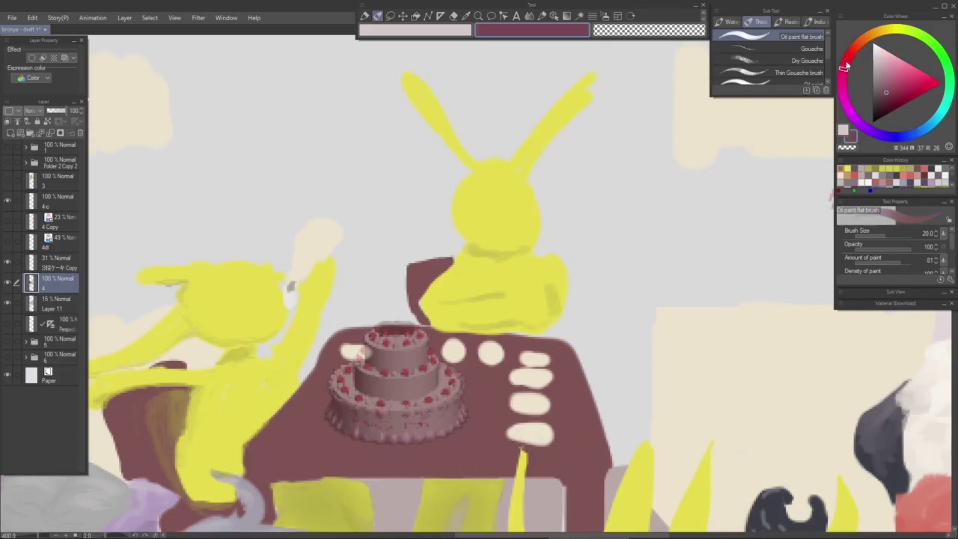
mouse_move(514, 291)
mouse_down()
mouse_move(514, 290)
mouse_move(534, 284)
mouse_move(545, 307)
mouse_up()
key(p)
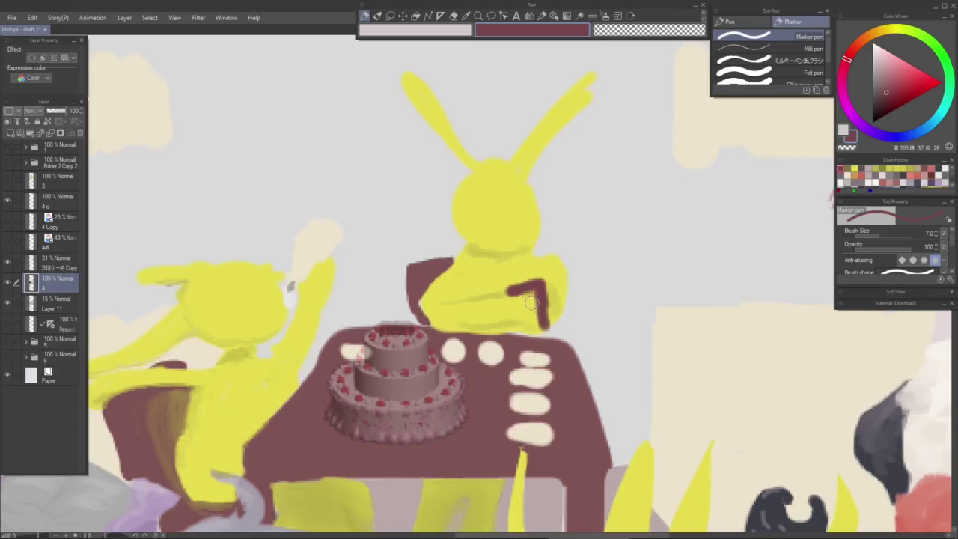
key(ctrl+z)
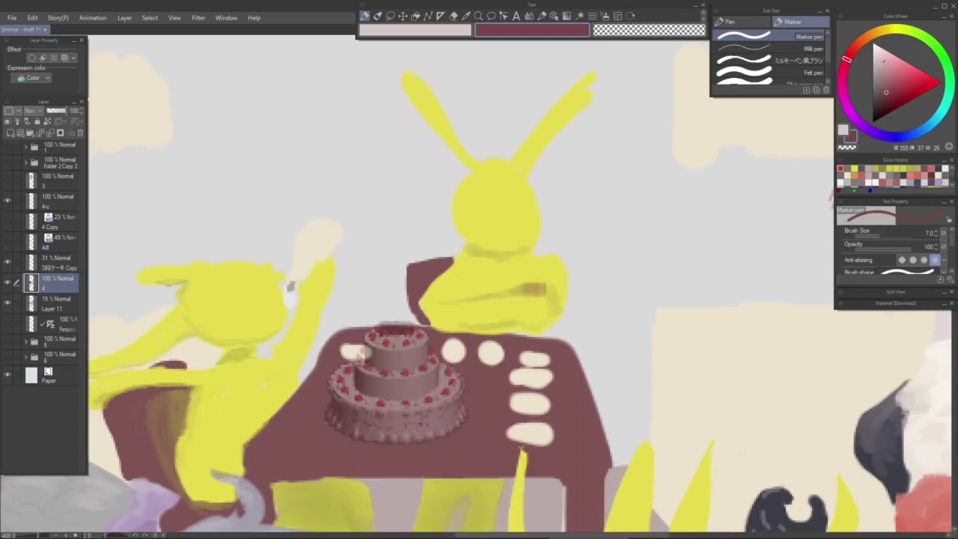
click(901, 80)
drag(541, 292, 543, 310)
key(ctrl+z)
Step: Try a light blue object in the back rabbit's arms with the Marker pen at size 7, then undo it
click(913, 33)
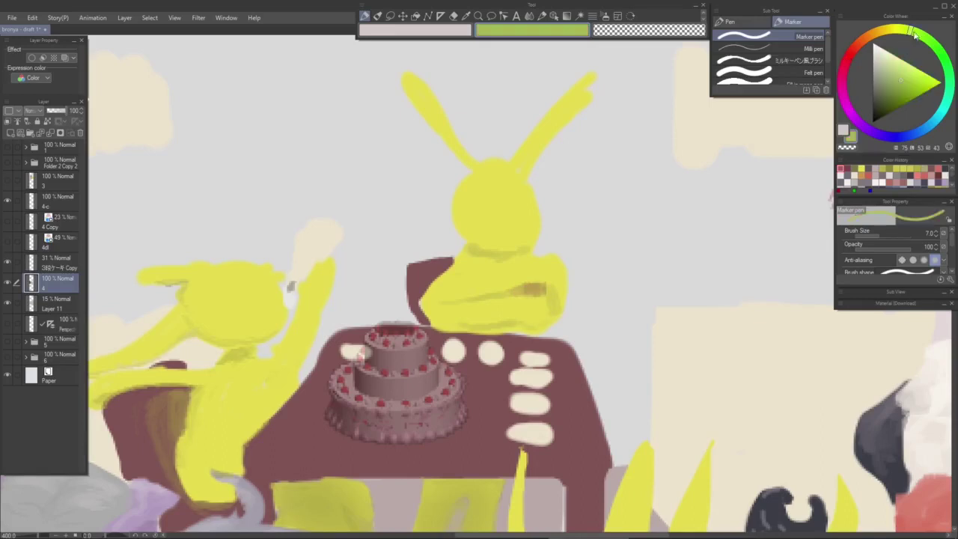
click(933, 127)
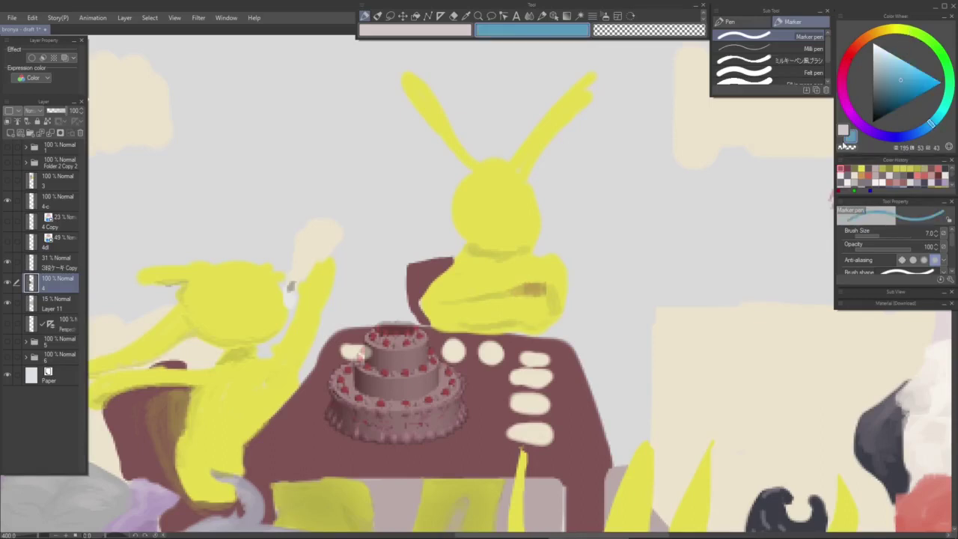
mouse_move(923, 131)
mouse_down()
mouse_move(910, 135)
mouse_move(929, 130)
mouse_up()
click(886, 61)
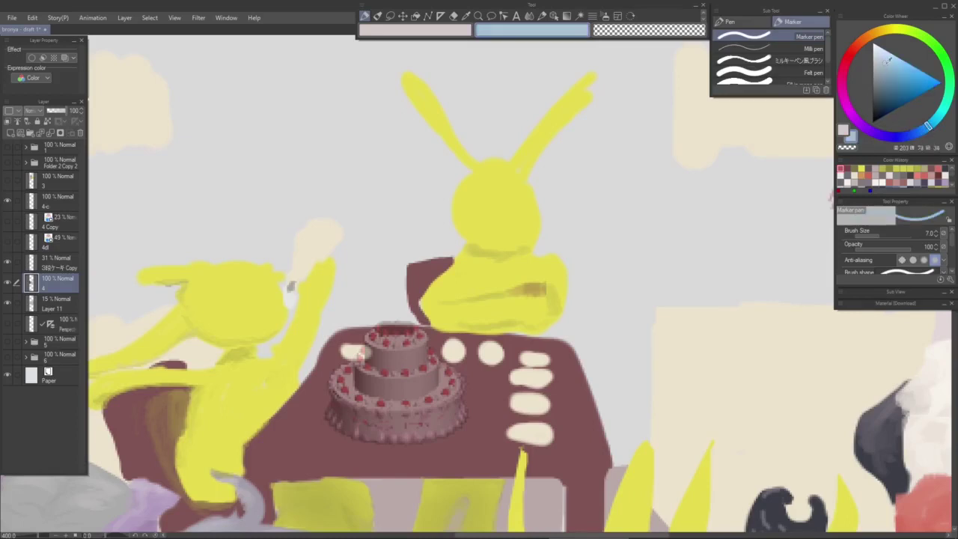
mouse_move(544, 295)
mouse_down()
mouse_move(522, 282)
mouse_move(539, 286)
mouse_move(539, 321)
mouse_move(516, 294)
mouse_move(520, 323)
mouse_move(518, 301)
mouse_move(539, 316)
mouse_move(540, 285)
mouse_move(505, 286)
mouse_move(562, 298)
mouse_up()
key(ctrl+z)
key(ctrl+z)
key(ctrl+z)
key(ctrl+z)
key(ctrl+z)
key(ctrl+z)
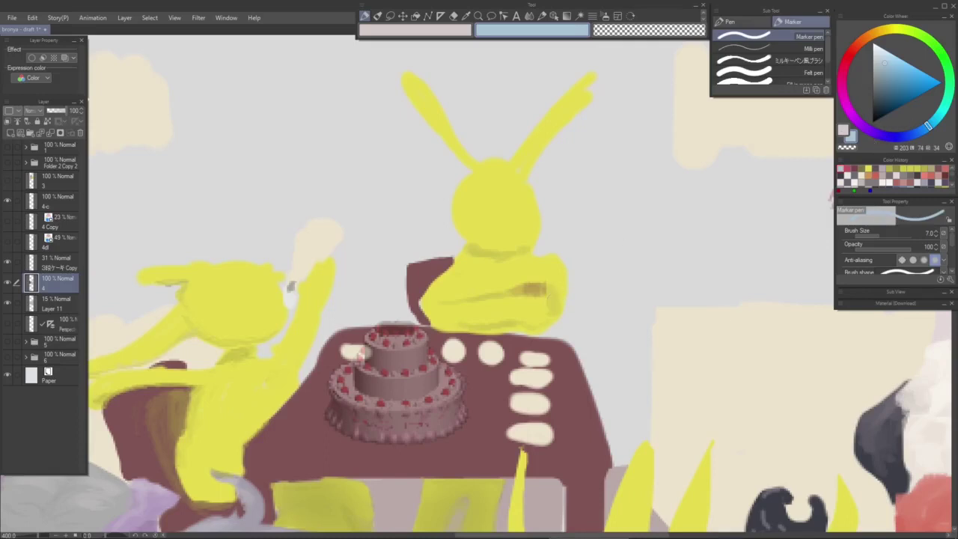
Step: Paint a book-shaped object in the back rabbit's arms in sampled dark navy with the Marker pen at size 5
alt+click(778, 507)
key(bracketleft)
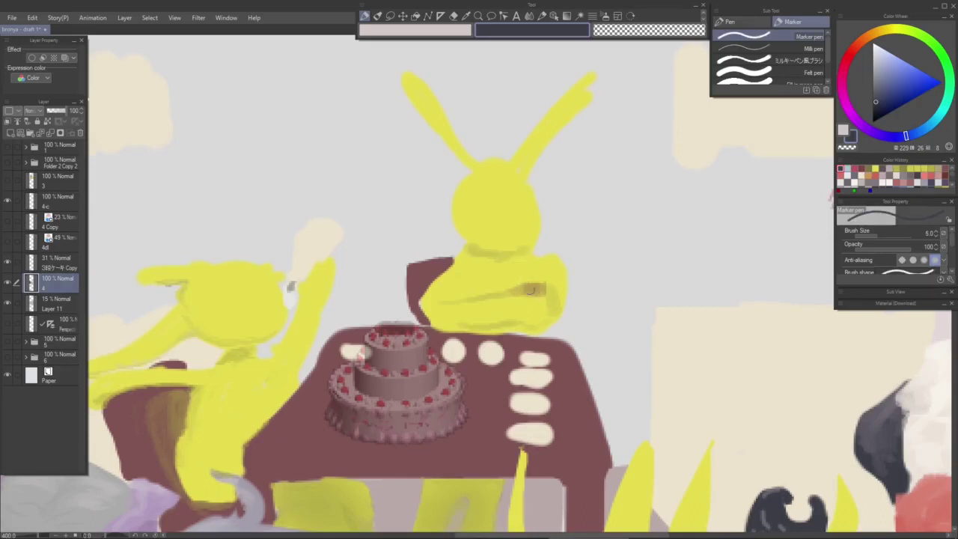
mouse_move(501, 284)
mouse_down()
mouse_move(532, 296)
mouse_move(547, 280)
mouse_move(546, 322)
mouse_up()
drag(531, 295, 533, 328)
mouse_move(503, 286)
mouse_down()
mouse_move(503, 318)
mouse_move(528, 326)
mouse_move(506, 291)
mouse_move(525, 319)
mouse_move(532, 293)
mouse_move(540, 323)
mouse_move(536, 292)
mouse_move(536, 323)
mouse_up()
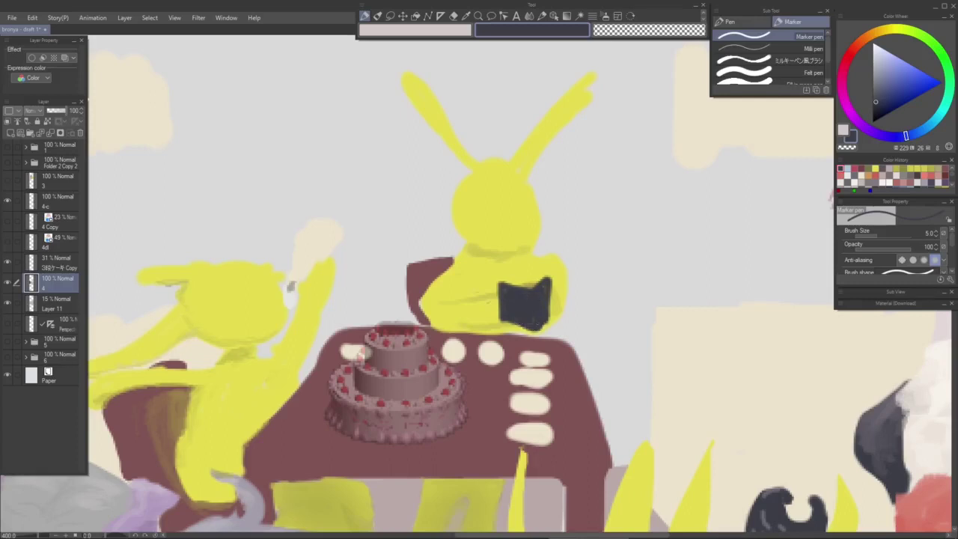
Step: Paint white eyes and mouths on the back and waving rabbits with the Marker pen at size 5, trimming the waving rabbit's mouth in yellow
alt+click(482, 311)
scroll(585, 299, down, 3)
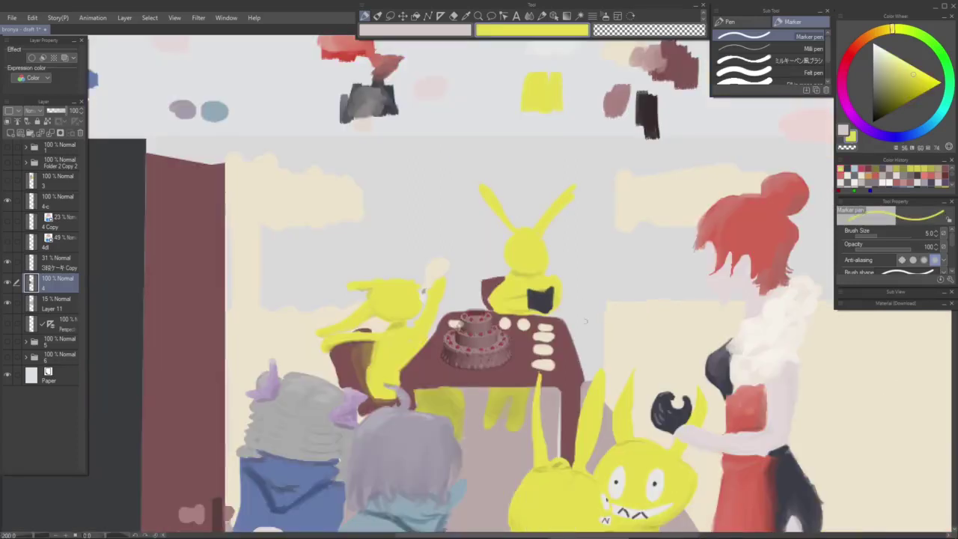
scroll(546, 310, down, 2)
scroll(524, 292, up, 4)
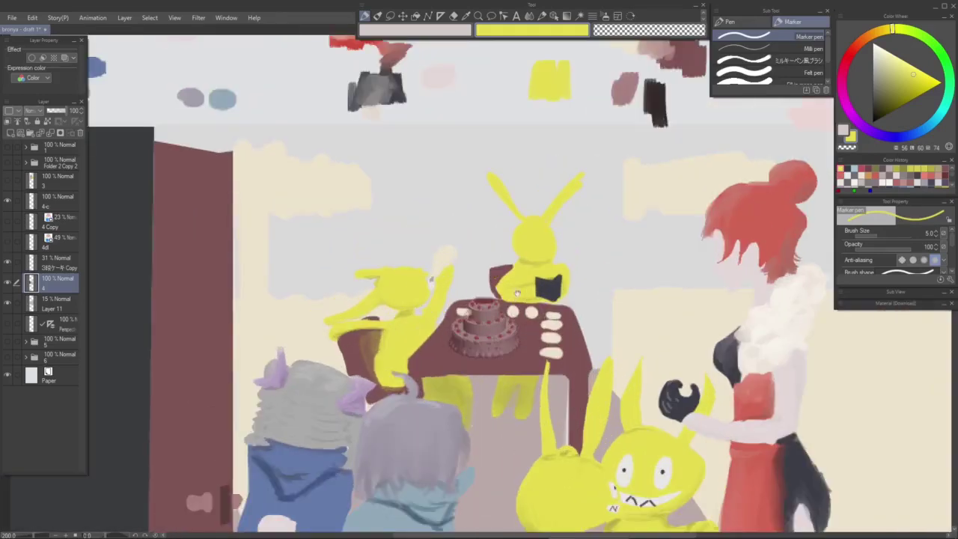
scroll(449, 285, down, 4)
scroll(449, 284, up, 2)
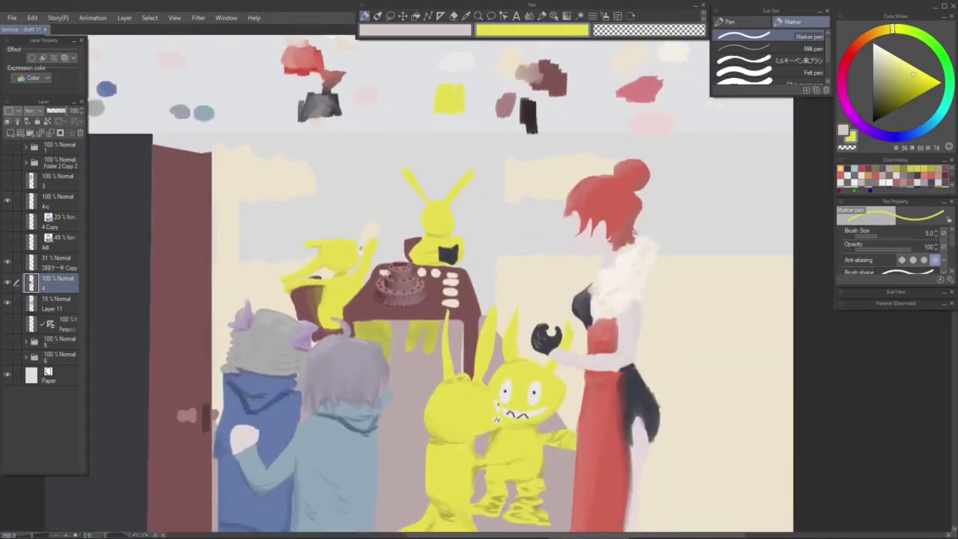
alt+click(506, 390)
scroll(510, 383, up, 1)
mouse_move(510, 383)
mouse_down()
mouse_move(528, 454)
mouse_move(528, 528)
mouse_up()
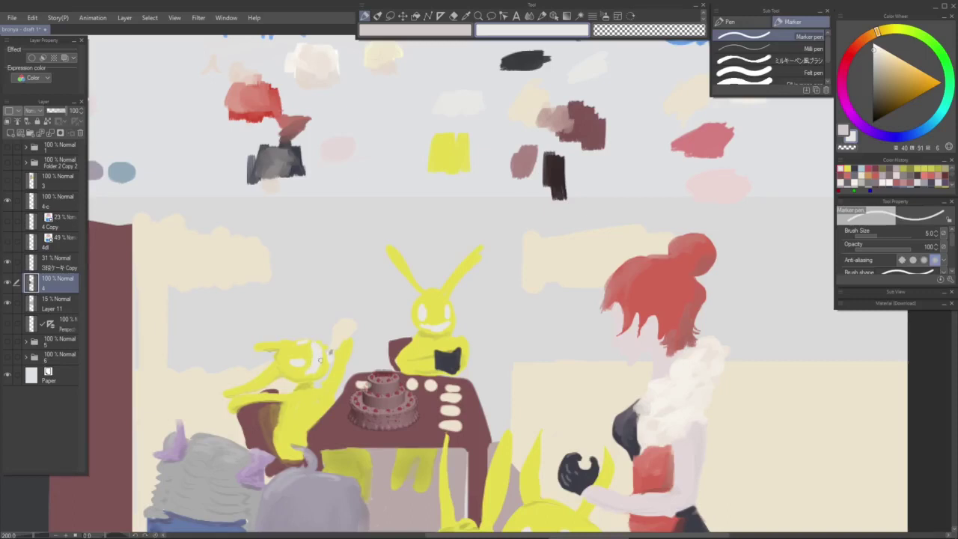
alt+click(309, 351)
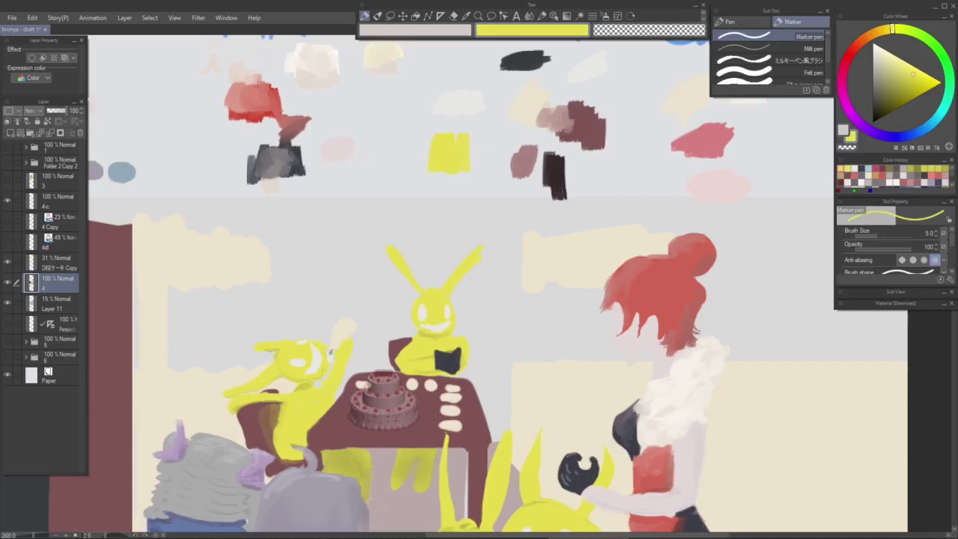
Step: Draw the back rabbit's pupils and zigzag teeth in sampled dark navy with the Milli pen at size 2
click(779, 48)
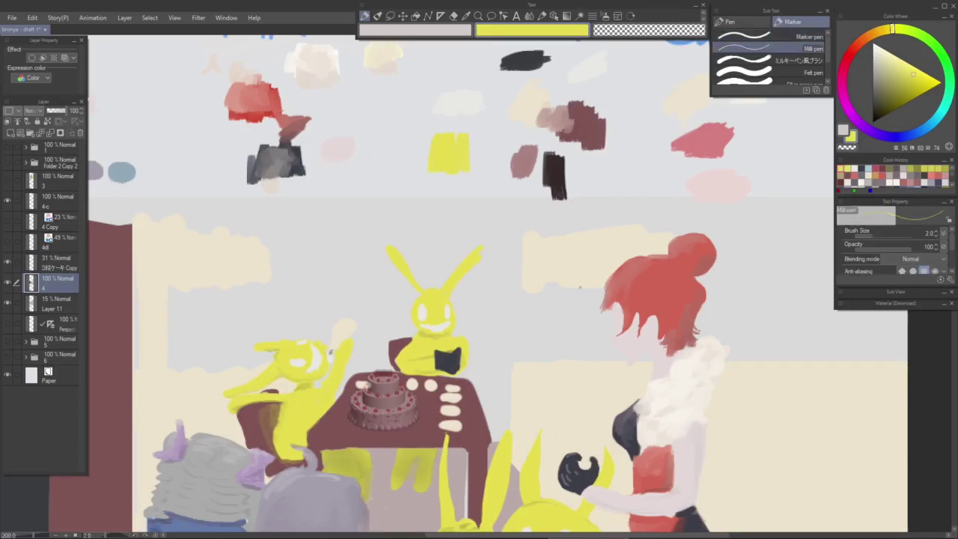
alt+click(446, 361)
drag(440, 355, 448, 362)
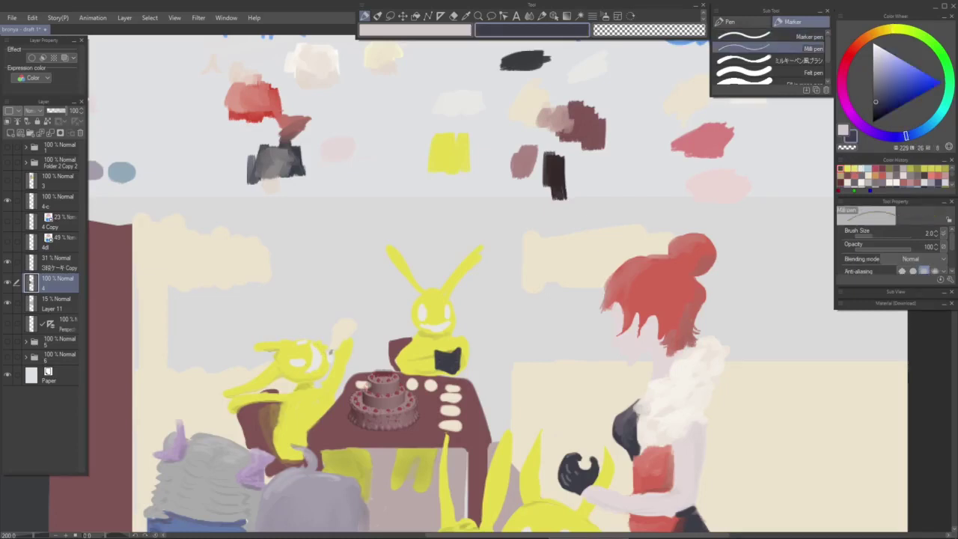
scroll(435, 341, up, 2)
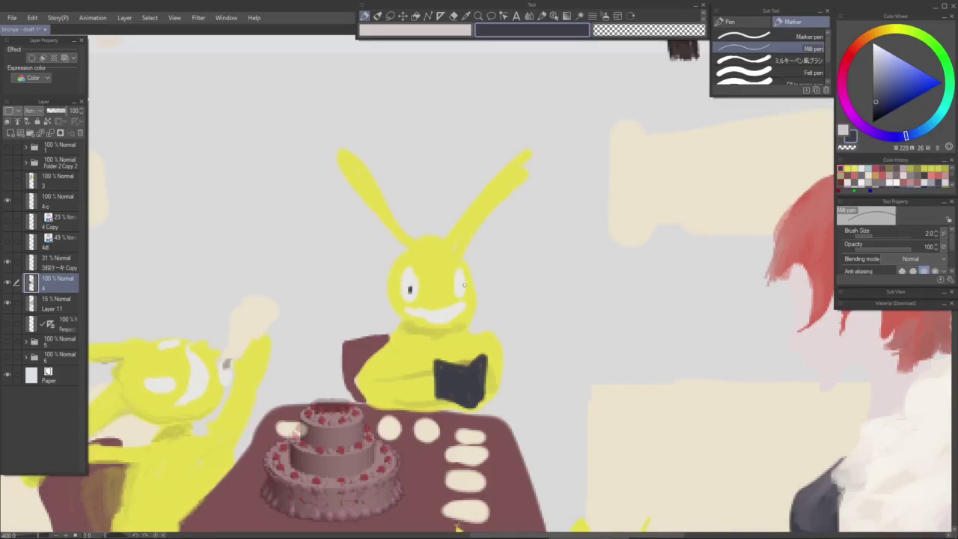
drag(433, 316, 454, 306)
Step: Draw the waving rabbit's pupils and zigzag teeth in dark navy with the Milli pen at size 2, redoing faulty strokes
drag(356, 363, 446, 333)
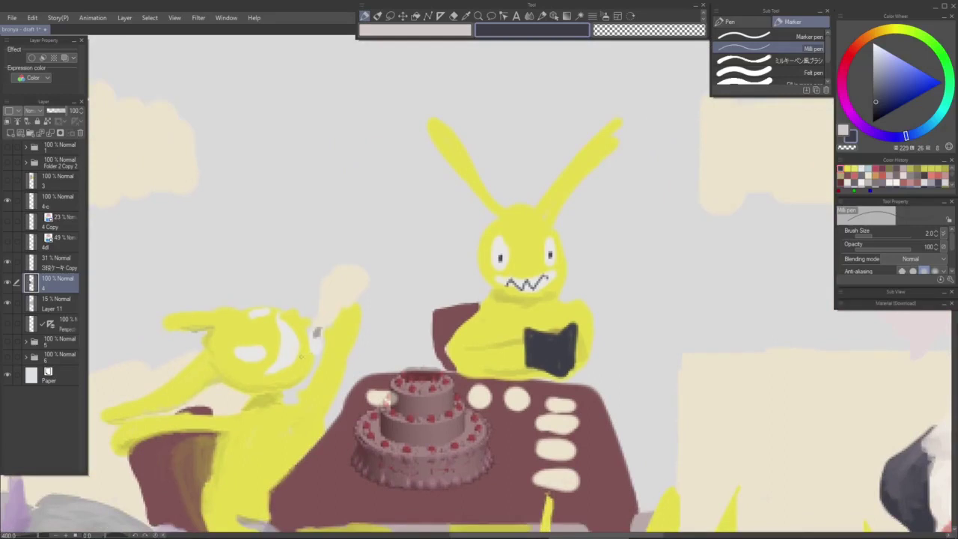
drag(279, 370, 295, 360)
key(ctrl+z)
drag(287, 332, 299, 338)
key(ctrl+z)
scroll(437, 334, down, 3)
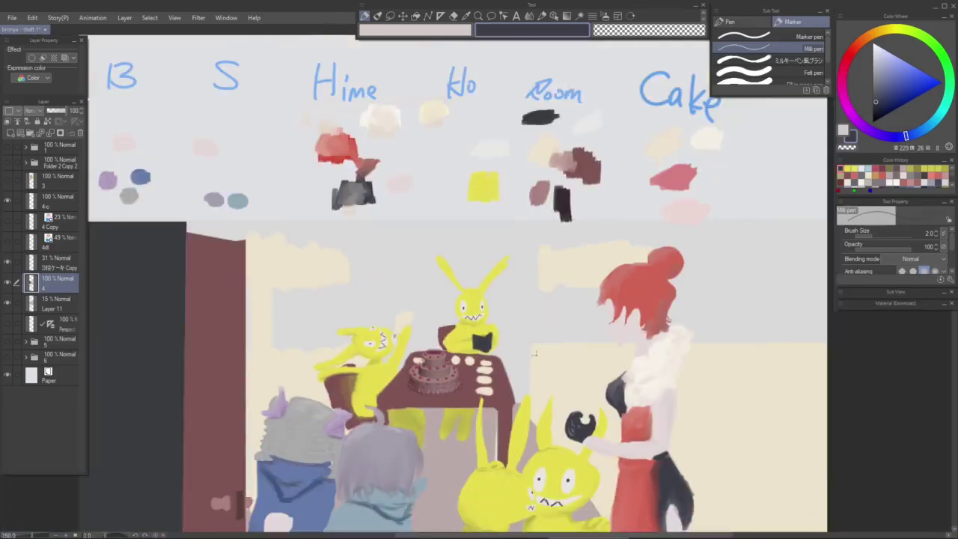
drag(519, 367, 451, 320)
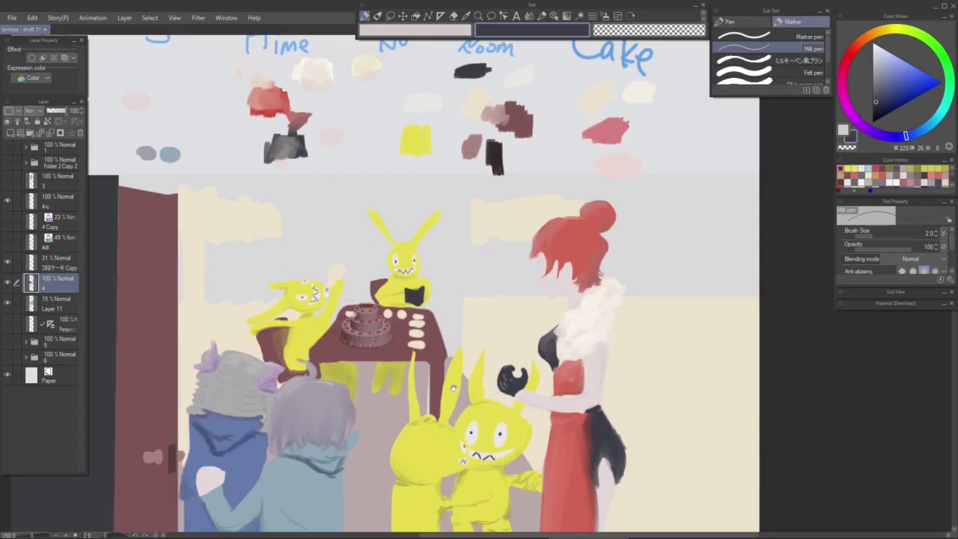
drag(453, 387, 433, 269)
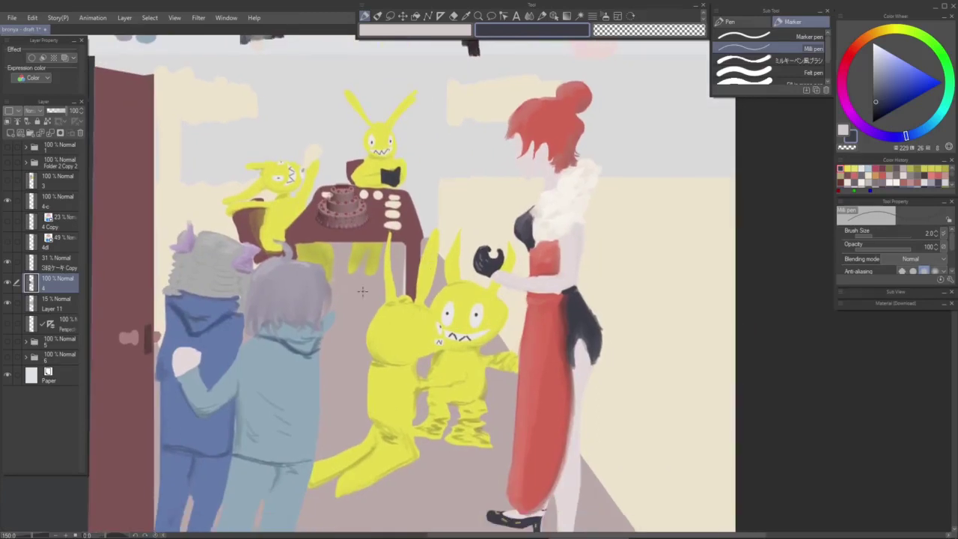
drag(355, 289, 339, 382)
scroll(347, 297, up, 1)
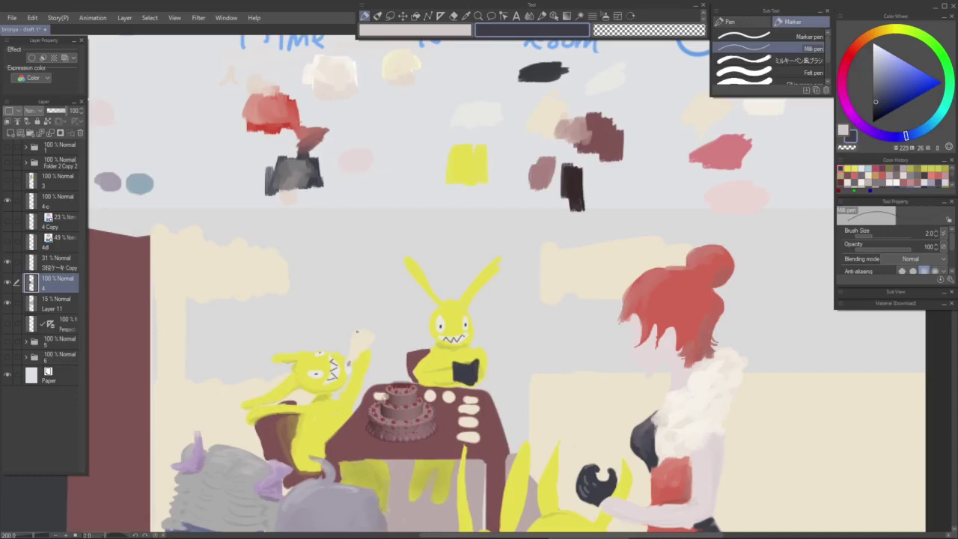
key(m)
mouse_move(355, 362)
mouse_down()
mouse_move(367, 350)
mouse_move(351, 330)
mouse_up()
click(270, 389)
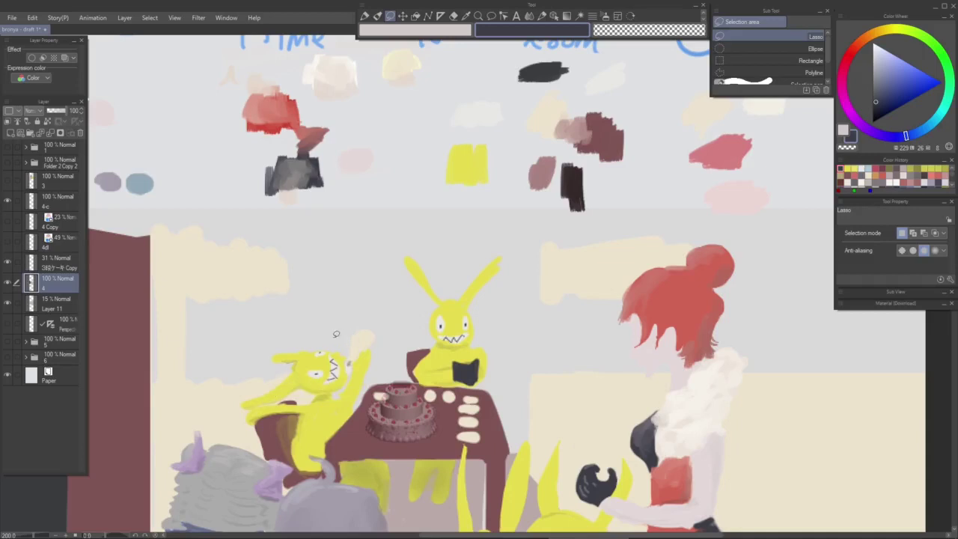
mouse_move(348, 367)
mouse_down()
mouse_move(381, 323)
mouse_move(343, 339)
mouse_up()
click(272, 389)
click(280, 365)
Step: Lasso the waving rabbit's raised hand and the cream object it holds, rotate and reposition them with Scale/Rotate, and deselect
mouse_move(345, 334)
mouse_down()
mouse_move(382, 328)
mouse_move(348, 338)
mouse_move(390, 350)
mouse_move(359, 349)
mouse_move(362, 358)
mouse_up()
click(409, 389)
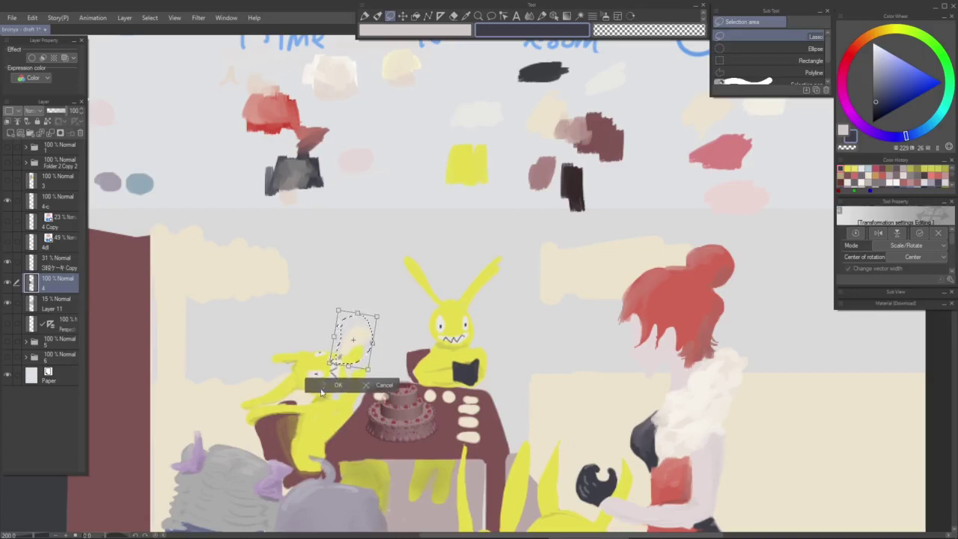
click(337, 385)
key(ctrl+d)
Step: Reshape the waving rabbit's raised arm and its edges with the Marker pen in sampled yellow, background grey and table maroon
alt+click(349, 372)
key(p)
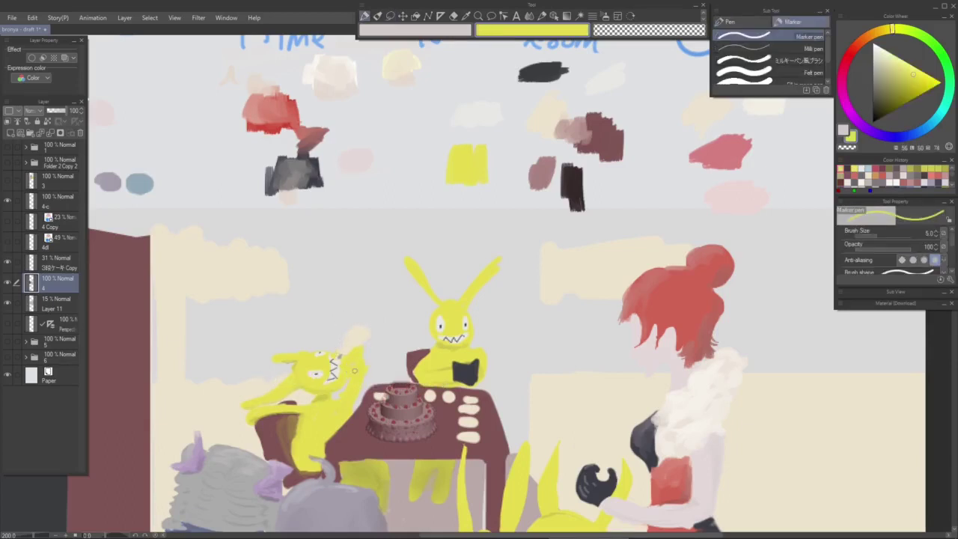
alt+click(365, 354)
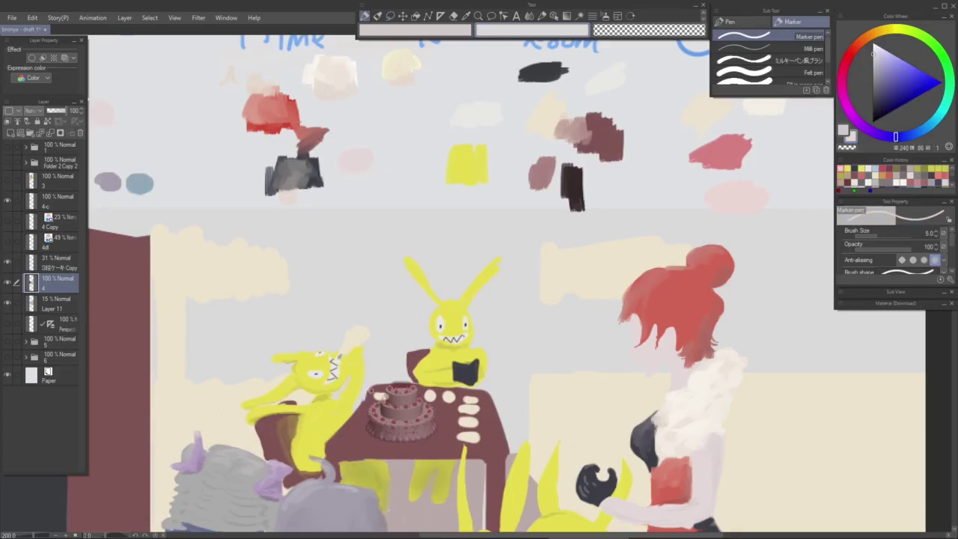
alt+click(368, 395)
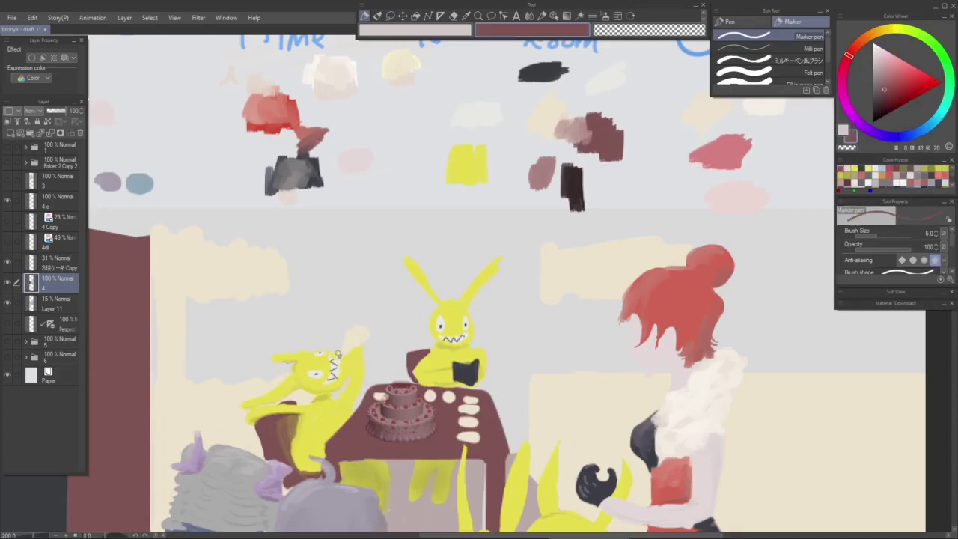
Step: Touch up the waving rabbit's mouth in sampled white, and its teeth in sampled dark grey with the Milli pen at size 2
alt+click(333, 357)
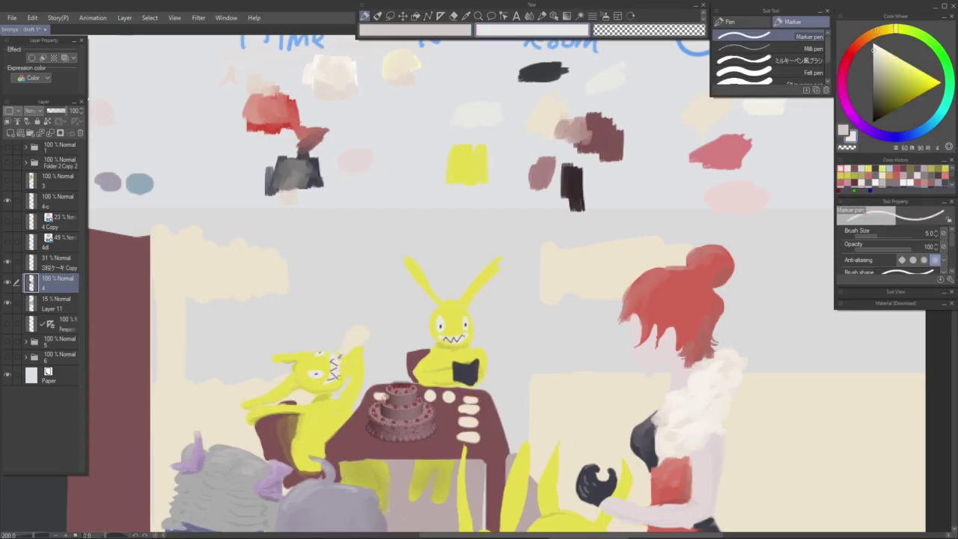
alt+click(333, 364)
click(808, 48)
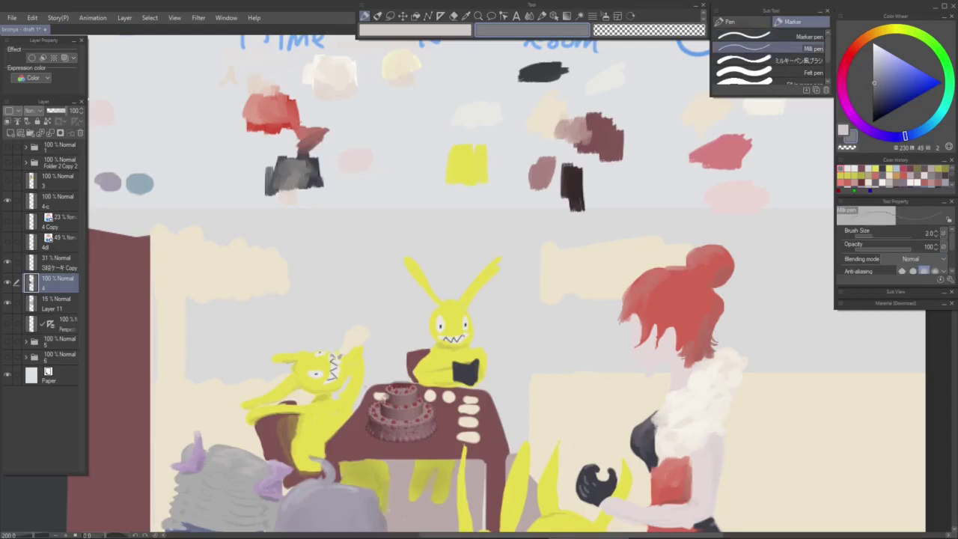
scroll(378, 393, down, 1)
key(ctrl+plus)
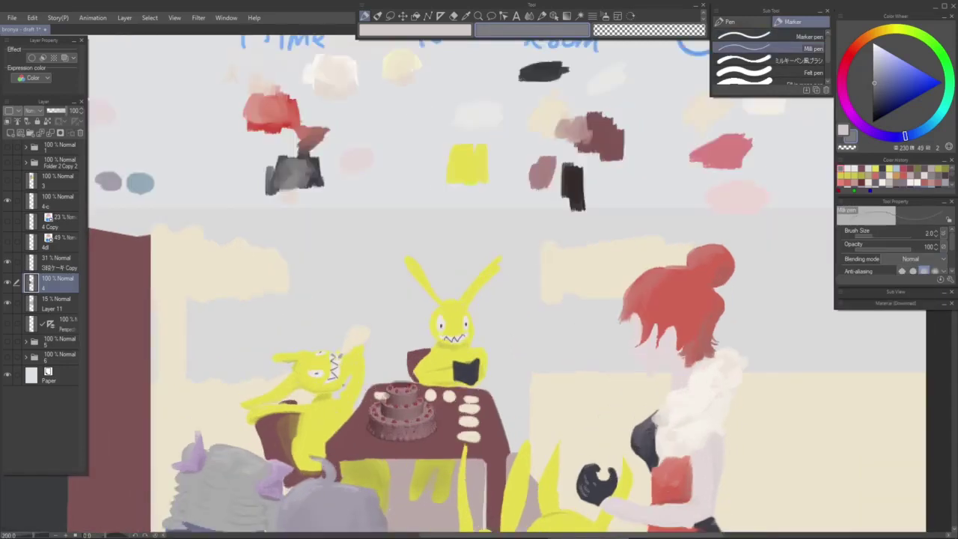
scroll(389, 394, down, 1)
scroll(365, 394, up, 1)
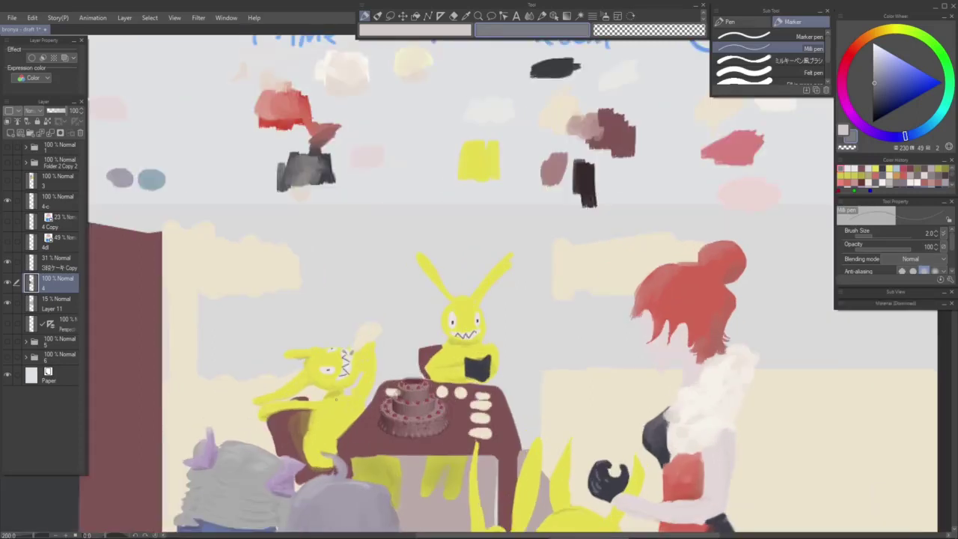
scroll(334, 407, up, 2)
Step: Smooth the waving rabbit's body in sampled yellow with the Oil paint flat brush and trim around its arm in background grey
alt+click(348, 395)
key(b)
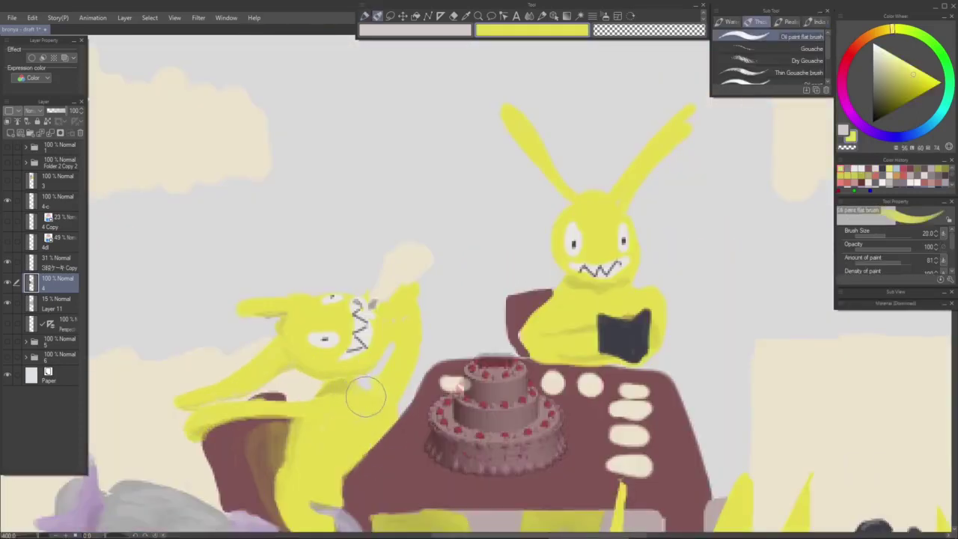
scroll(368, 425, down, 2)
drag(349, 434, 355, 399)
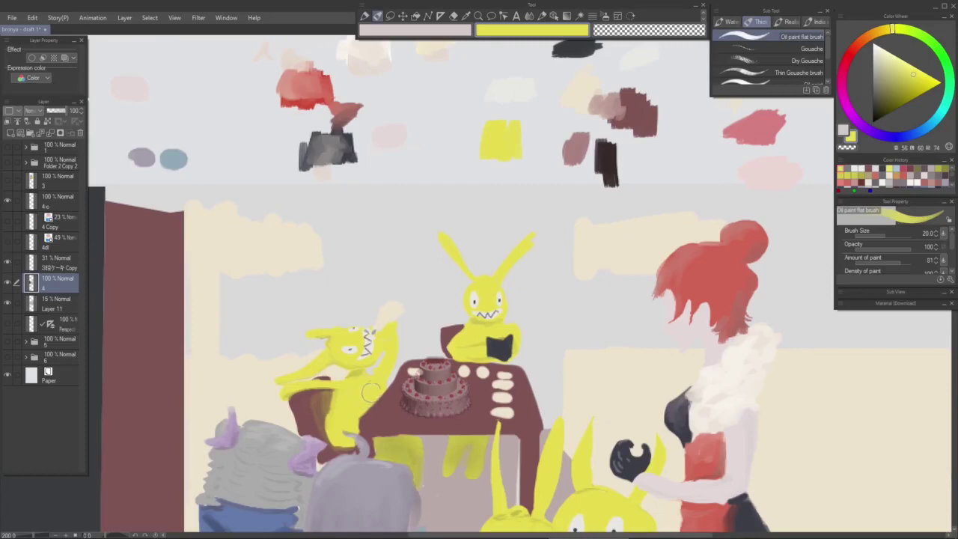
alt+click(390, 375)
key(p)
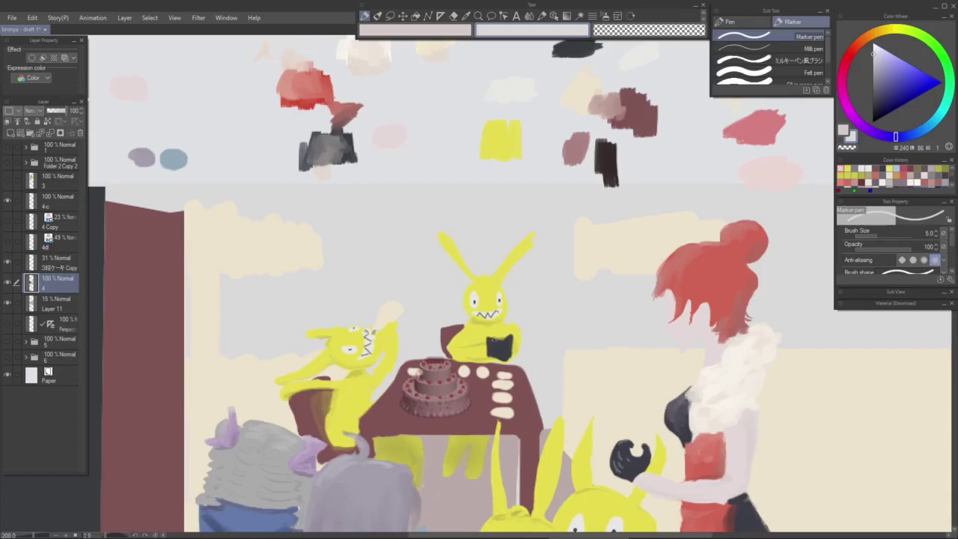
Step: Paint over the wall edges beside the door in sampled cream with the Marker pen at size 7
scroll(550, 314, down, 1)
drag(550, 314, 463, 327)
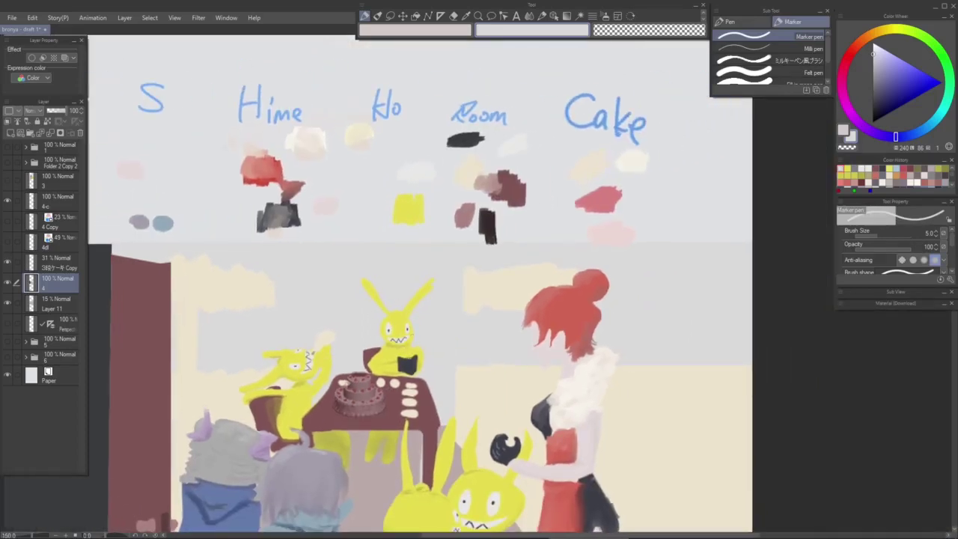
scroll(436, 326, up, 3)
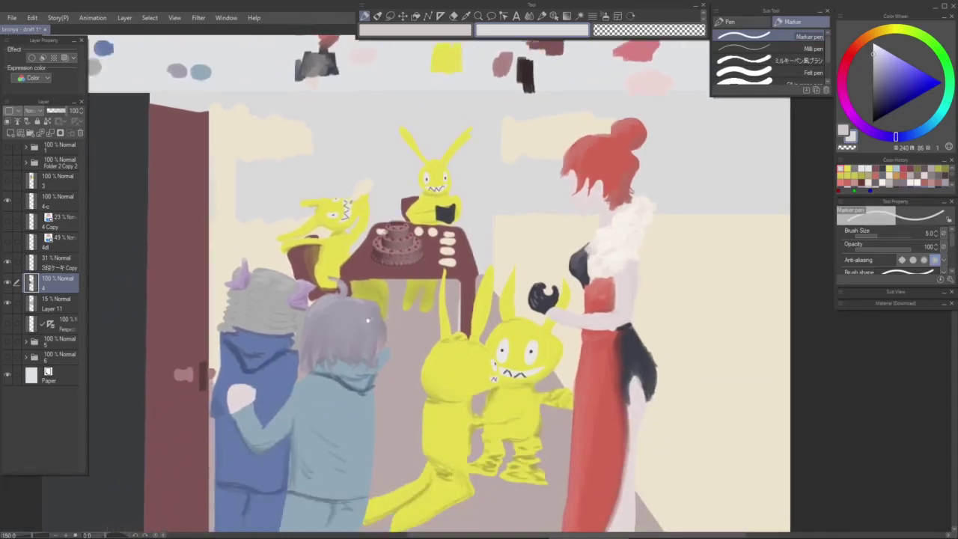
drag(367, 321, 429, 382)
alt+click(275, 221)
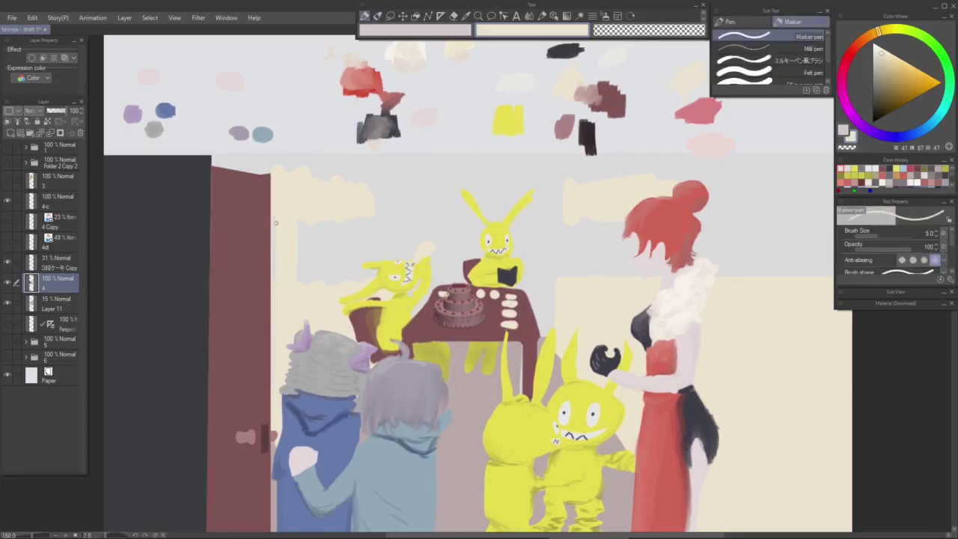
key(])
key(])
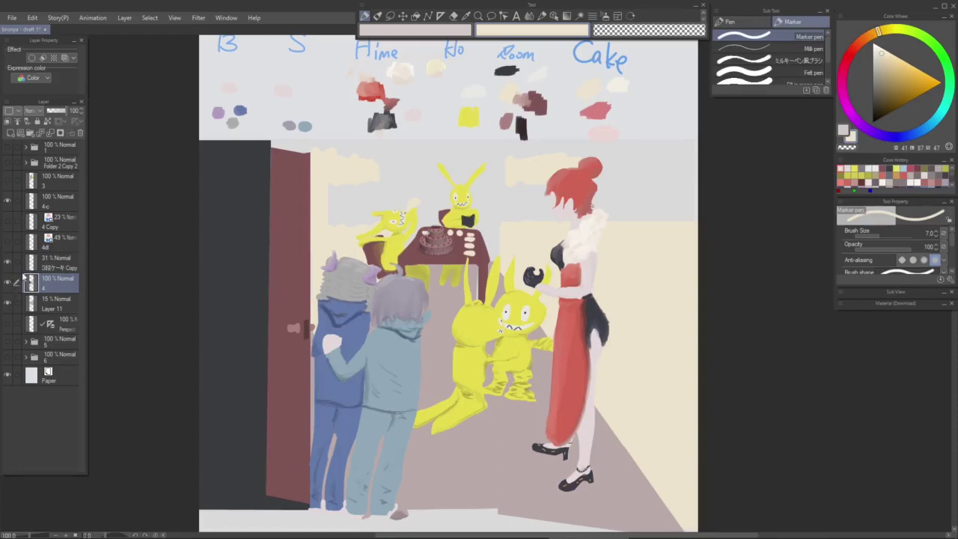
Step: Check the contents of Layer 11 and layer 4 by toggling their visibility, and delete Layer 11
click(46, 305)
click(8, 305)
click(6, 306)
click(7, 305)
click(7, 305)
click(48, 285)
click(7, 283)
click(7, 283)
drag(53, 306, 51, 287)
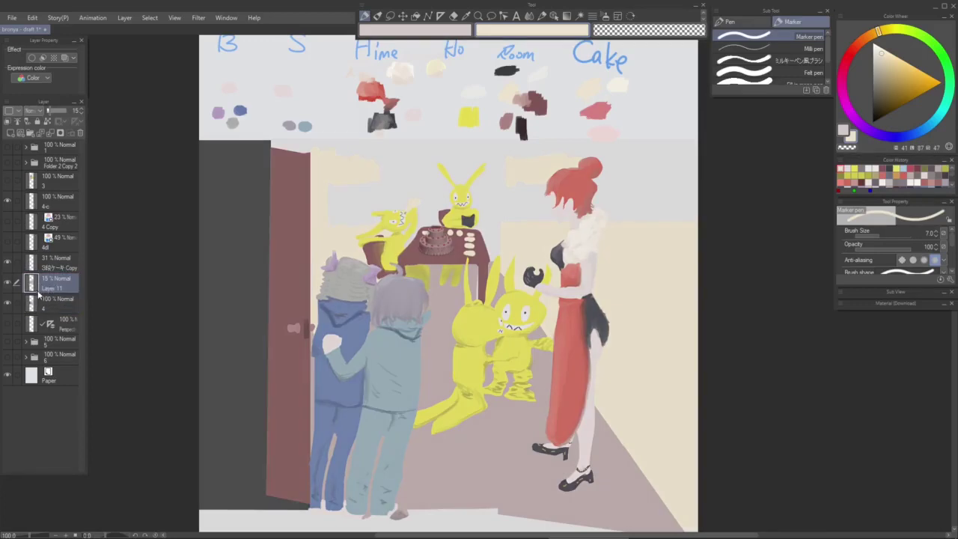
click(80, 132)
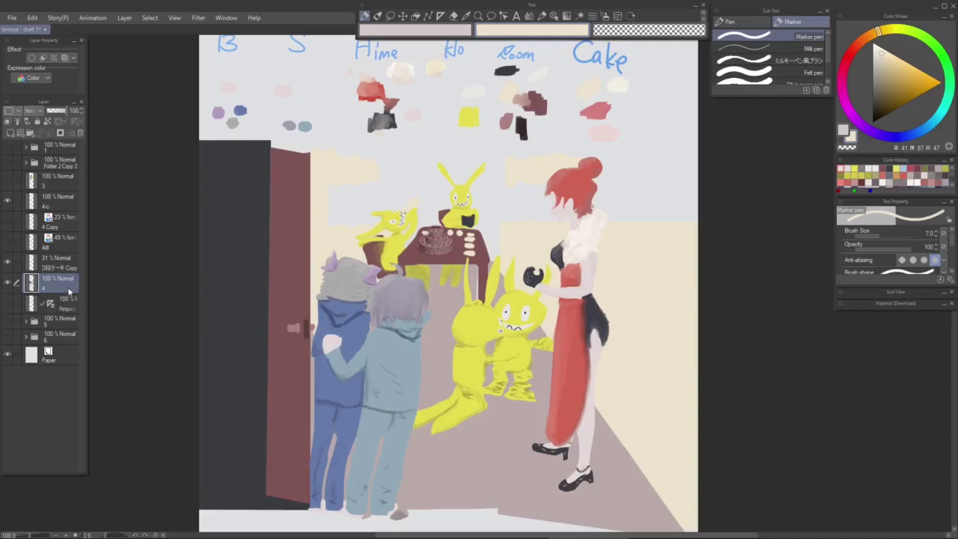
Step: Check the contents of the two hidden blue sketch layers of scene 4 by toggling their visibility
click(68, 309)
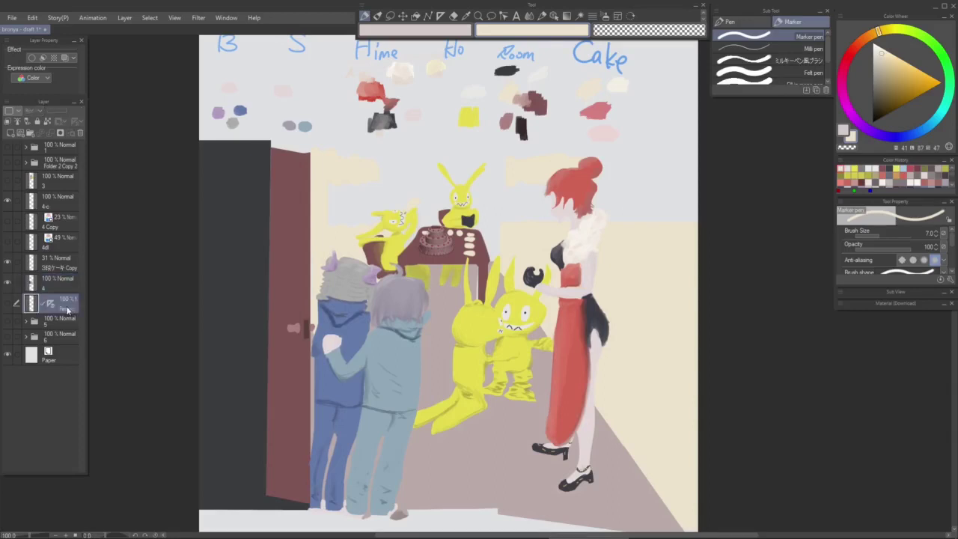
click(67, 237)
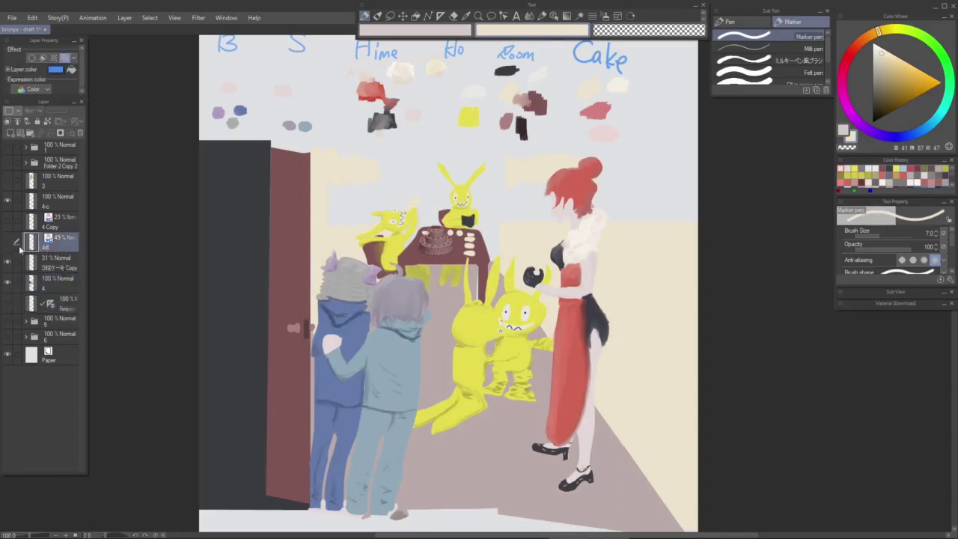
click(7, 241)
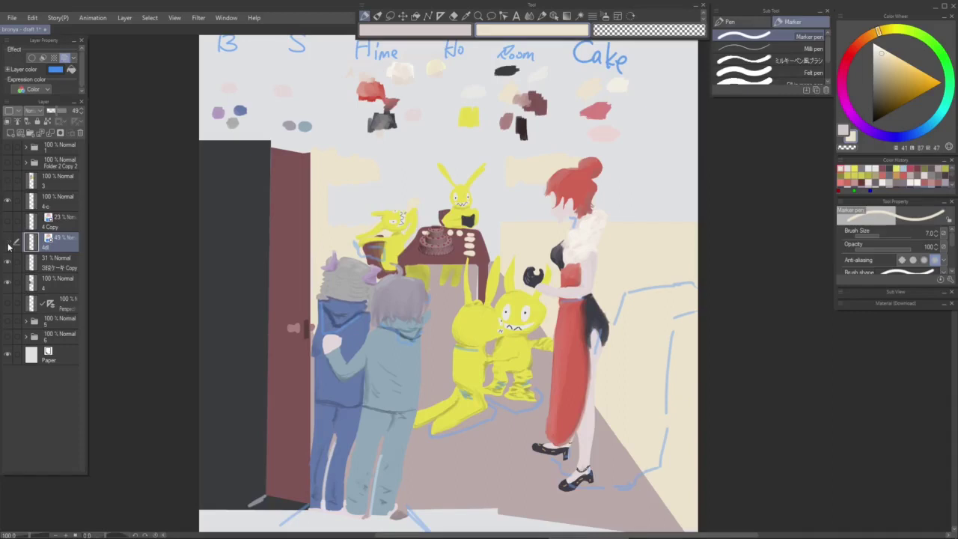
click(9, 244)
click(16, 222)
click(9, 223)
click(8, 223)
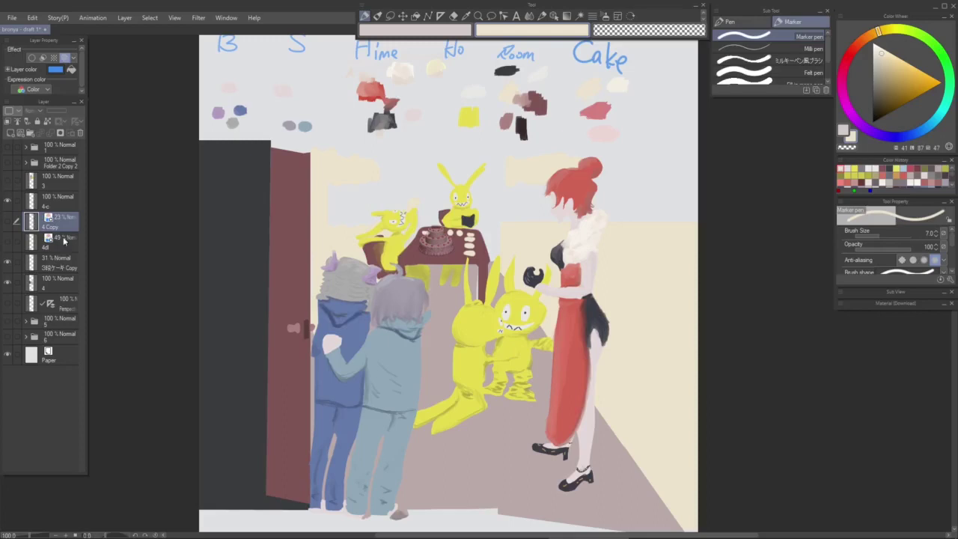
Step: Move the colour palette layer 4-c below the perspective layer and rename it 5-c
drag(60, 204, 53, 305)
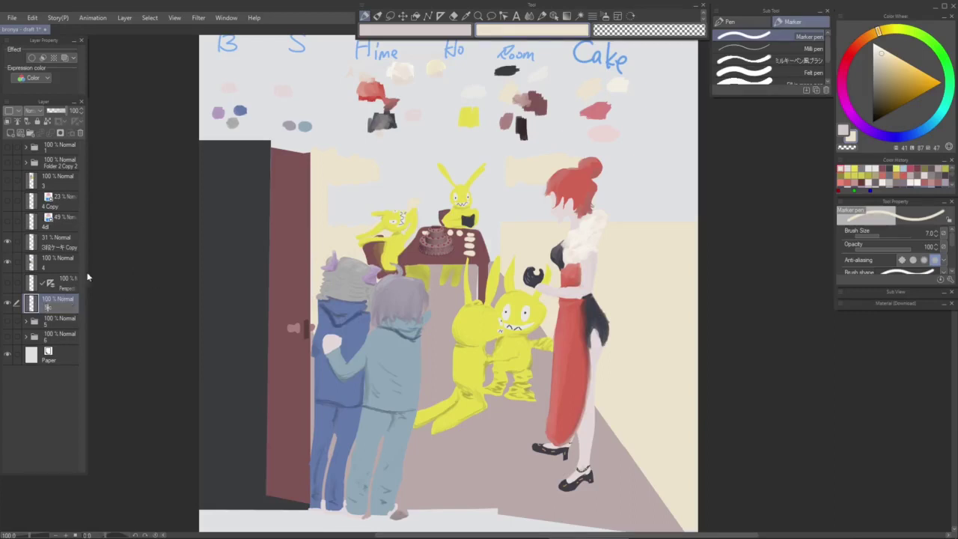
Step: Create a new layer folder and move the two blue sketch layers, the cake layer and layer 4 into it
click(66, 283)
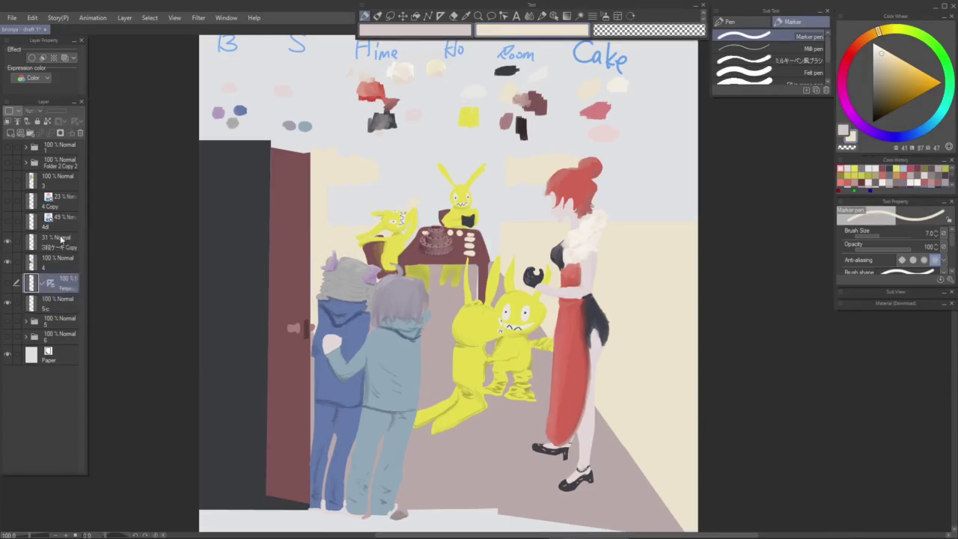
click(30, 133)
click(61, 248)
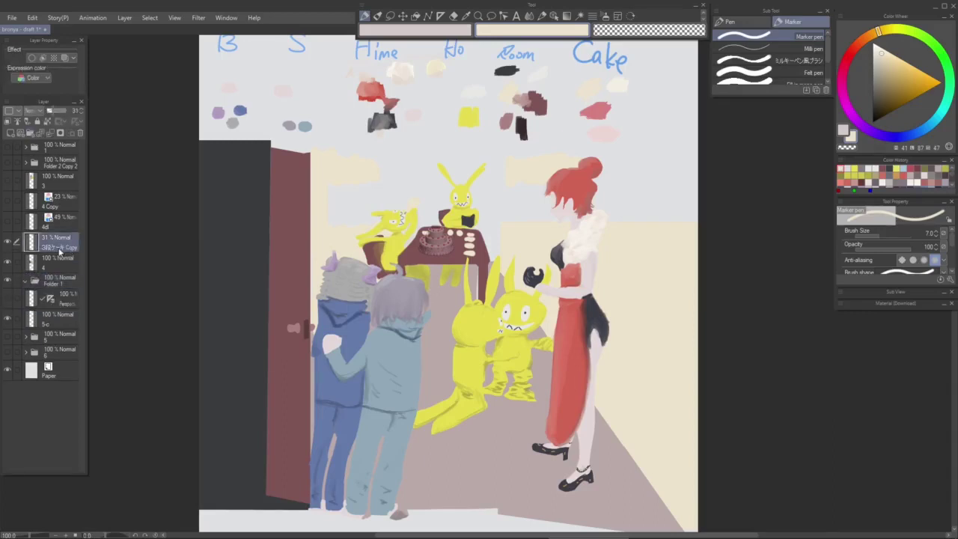
click(58, 208)
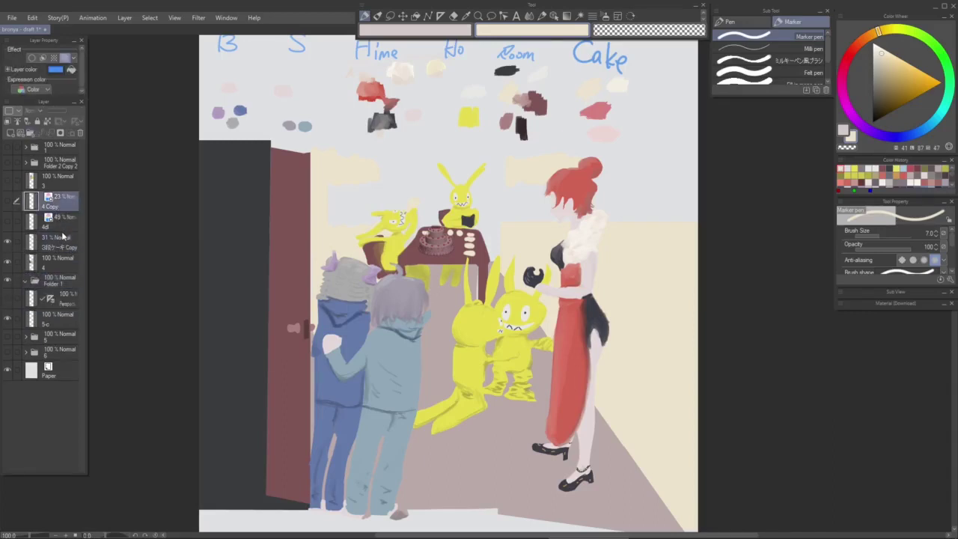
shift+click(59, 263)
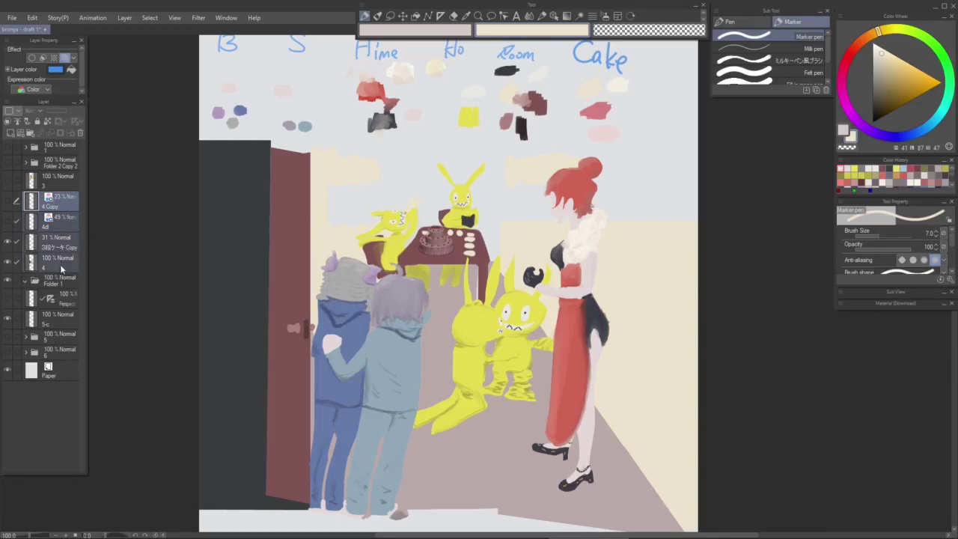
drag(62, 270, 61, 281)
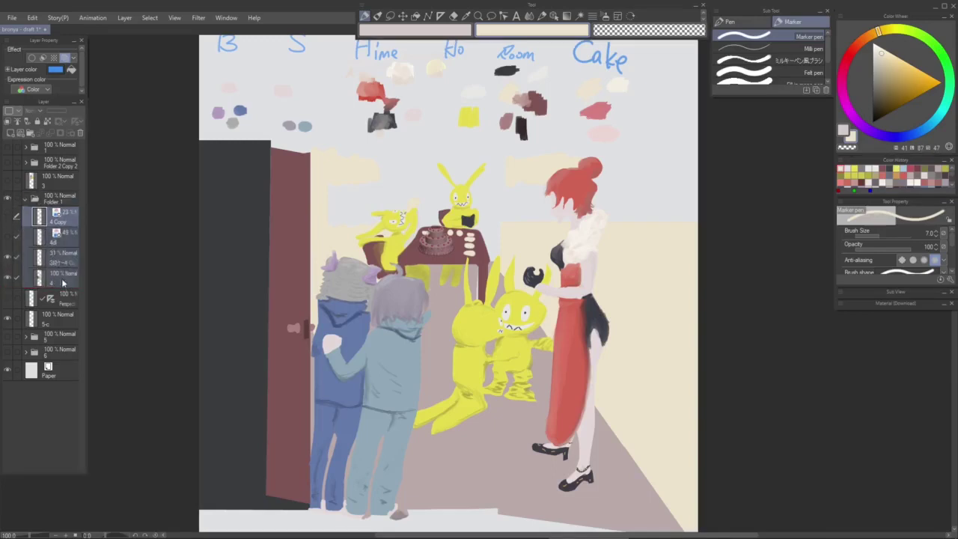
Step: Add the perspective layer to the new folder below layer 4 and collapse the folder
click(51, 301)
click(64, 280)
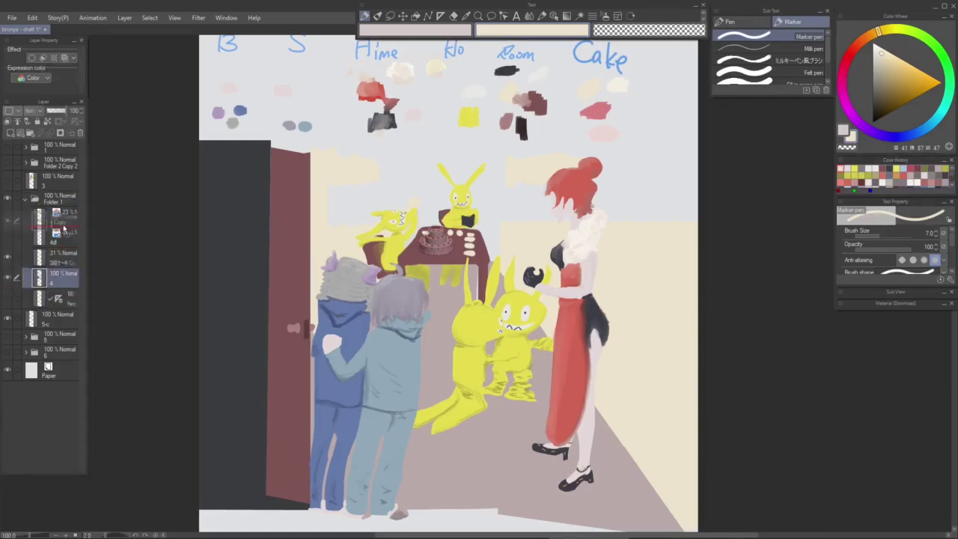
click(60, 198)
click(24, 199)
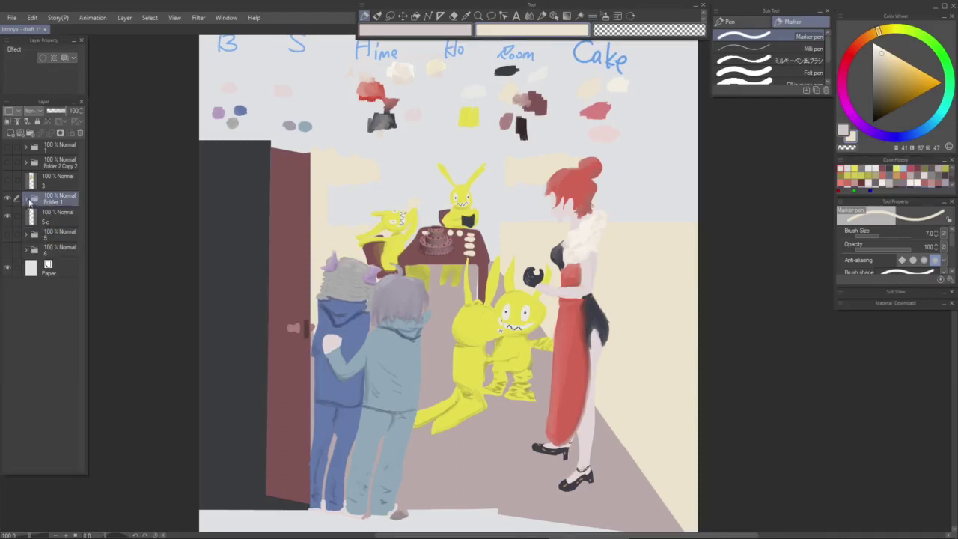
Step: Rename the new layer folder as 4
click(60, 223)
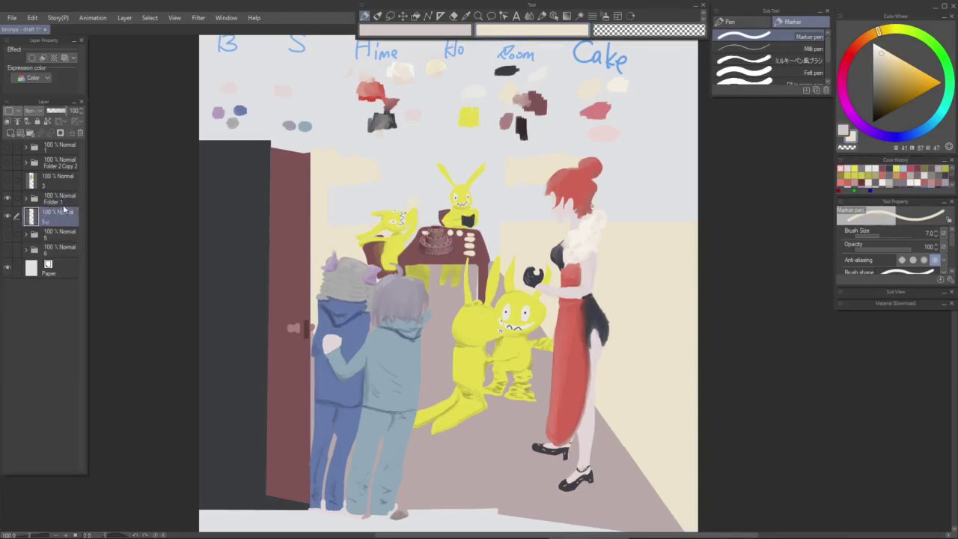
click(55, 204)
double_click(54, 205)
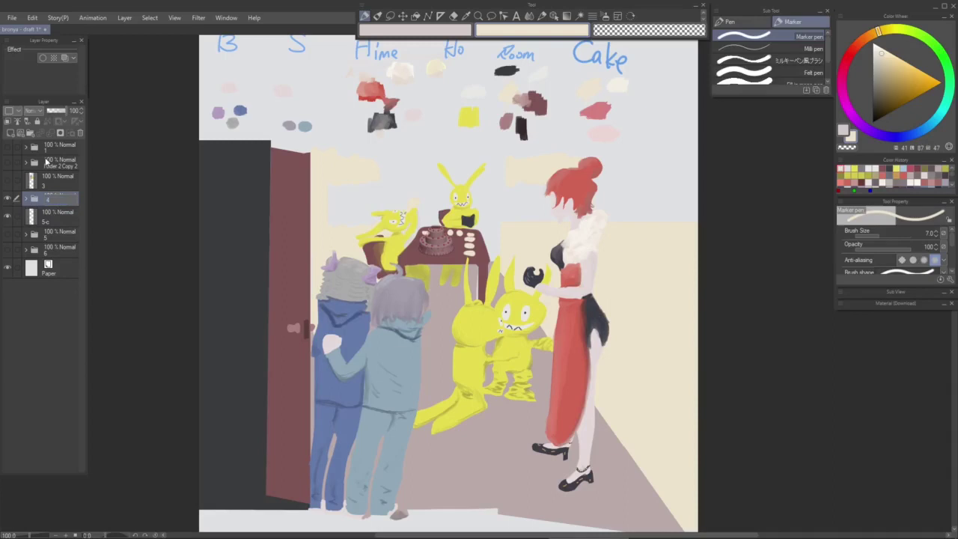
text(4)
key(Return)
Step: Move the colour palette on layer 5-c down the canvas to just below the finished party scene
click(58, 217)
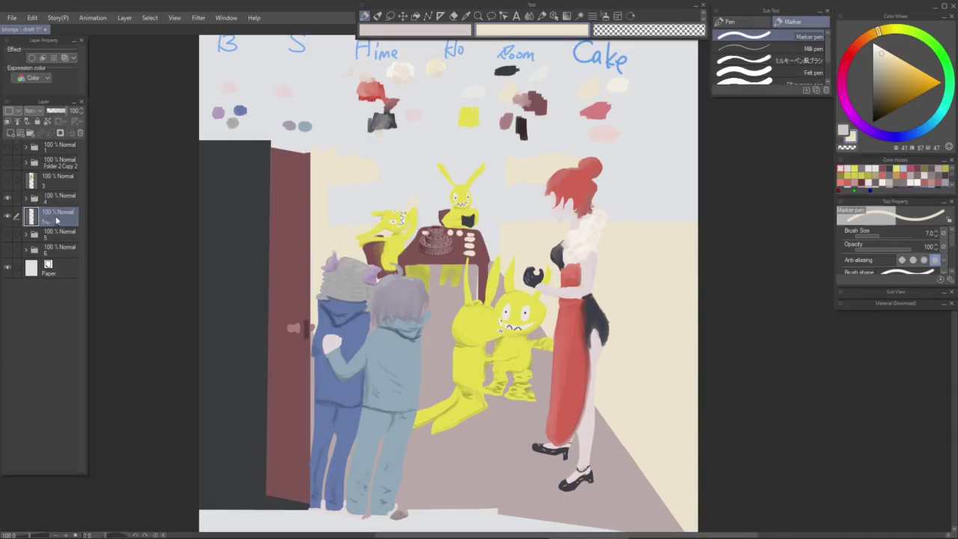
click(402, 17)
drag(494, 252, 515, 100)
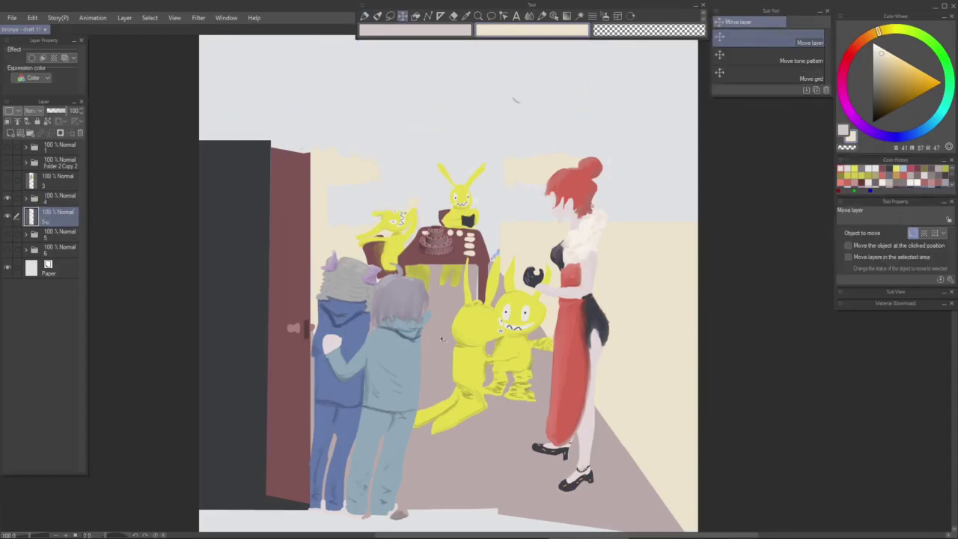
drag(440, 403, 434, 376)
scroll(434, 376, down, 5)
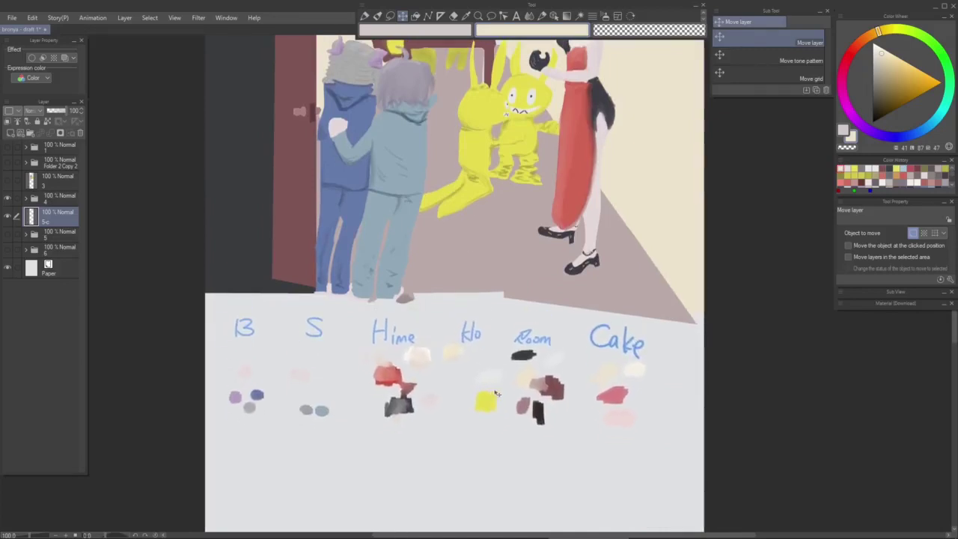
Step: Expand layer folder 5 and make it visible, then hide folder 4 with the finished party scene
drag(442, 436, 443, 180)
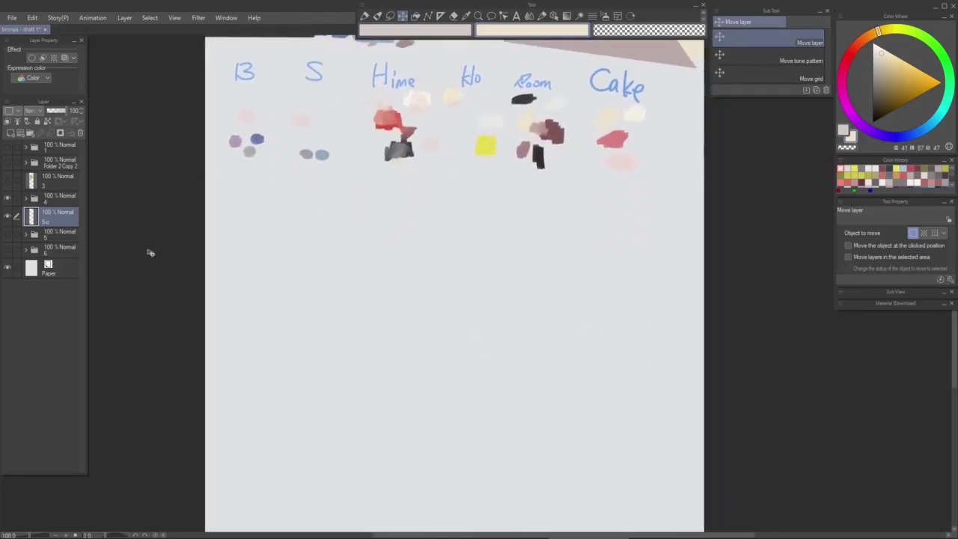
click(26, 234)
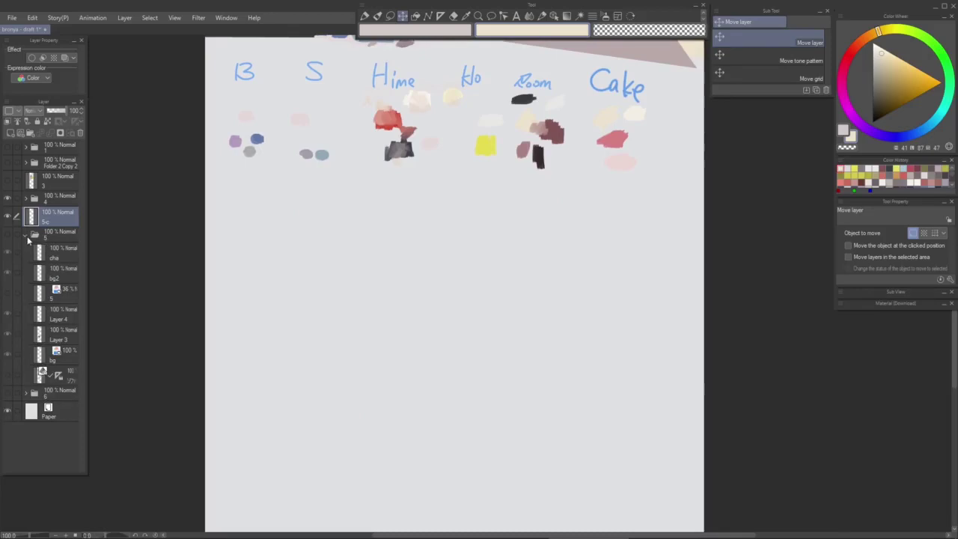
click(8, 236)
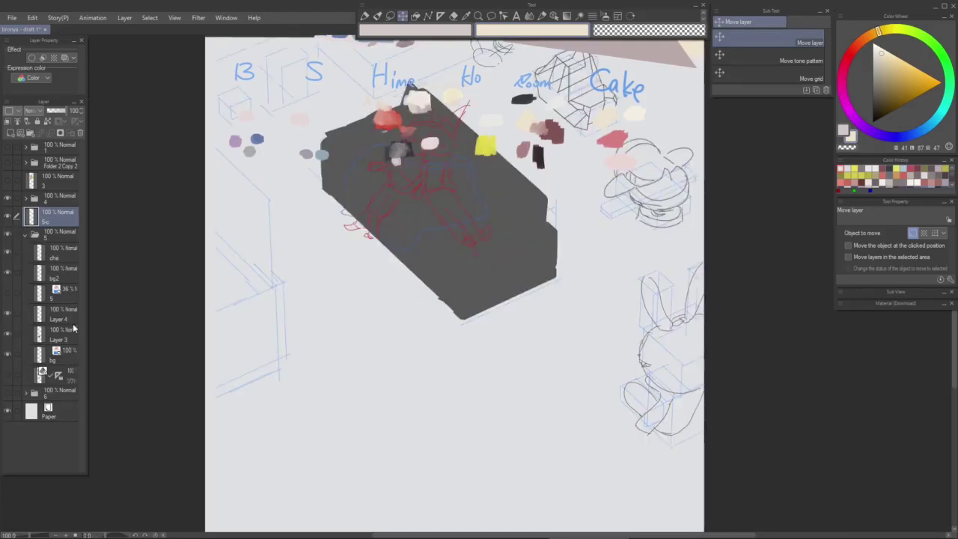
click(72, 371)
click(75, 353)
mouse_move(262, 171)
mouse_down()
mouse_move(199, 283)
mouse_move(209, 180)
mouse_move(212, 297)
mouse_up()
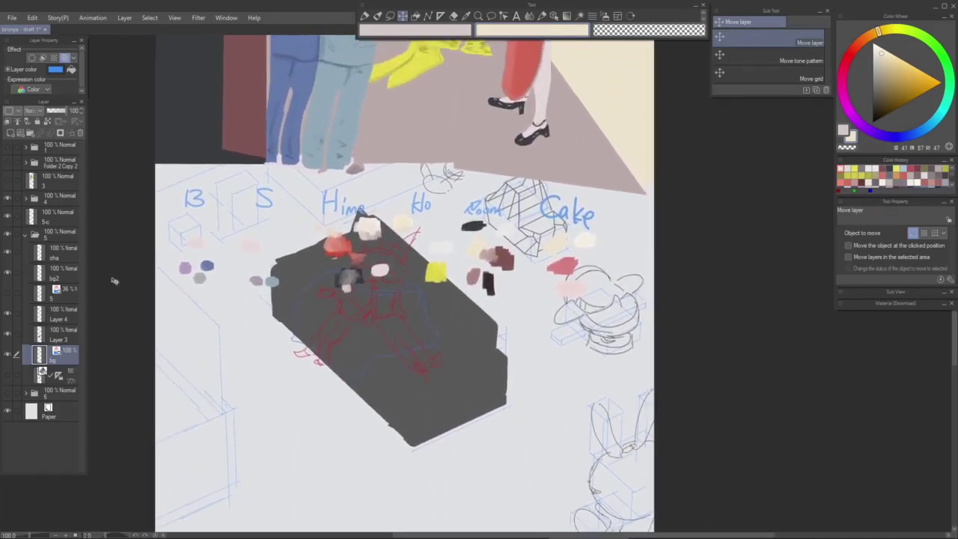
click(8, 200)
drag(108, 194, 112, 266)
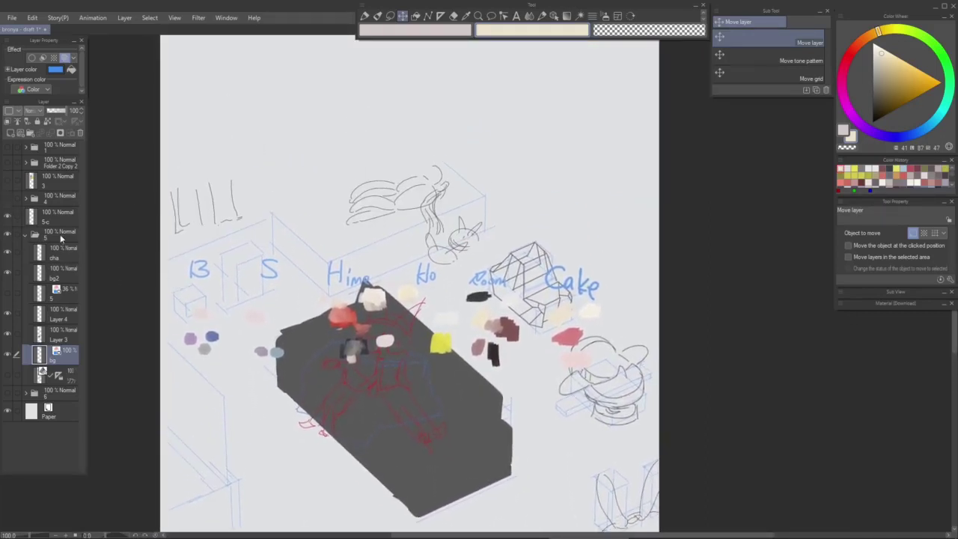
Step: Move the colour palette on layer 5-c up into the empty area above the bed in the next scene's sketch
click(62, 219)
drag(397, 256, 407, 102)
drag(407, 137, 409, 102)
drag(315, 112, 269, 165)
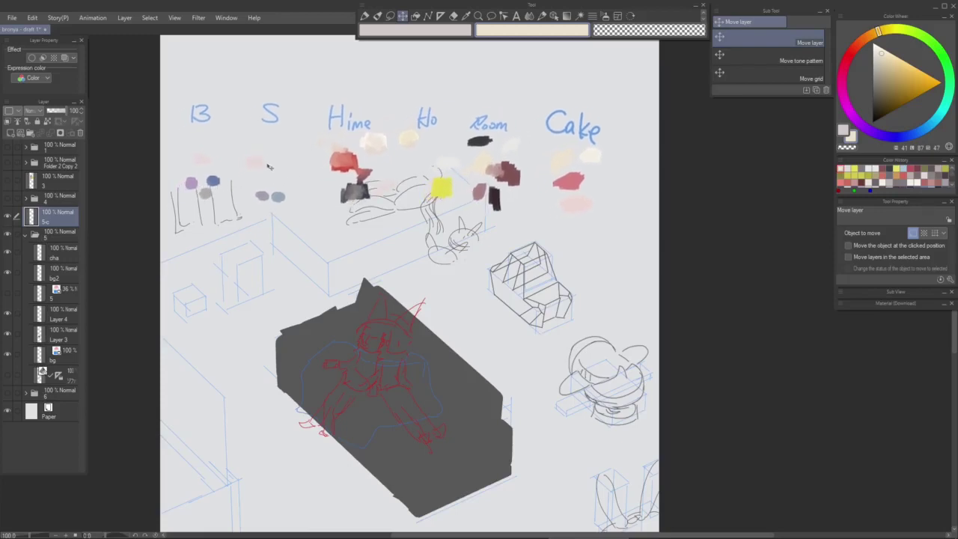
Step: Delete the hidden 36% opacity layer named 5 inside folder 5
click(53, 300)
click(8, 298)
click(8, 298)
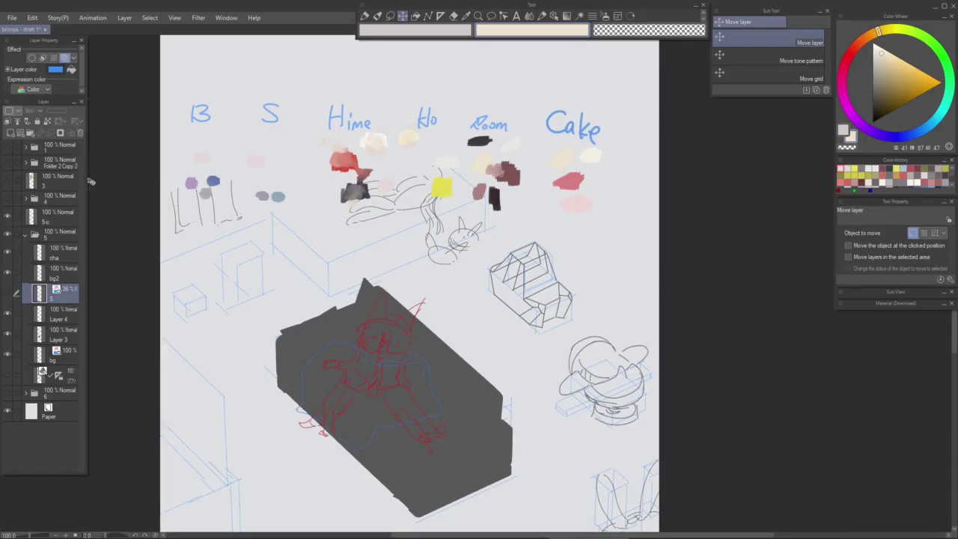
click(81, 134)
Step: Toggle the visibility of the bg, Layer 3, cha and bg2 layers in folder 5 to examine what each contains
click(9, 334)
click(9, 334)
click(8, 317)
click(9, 319)
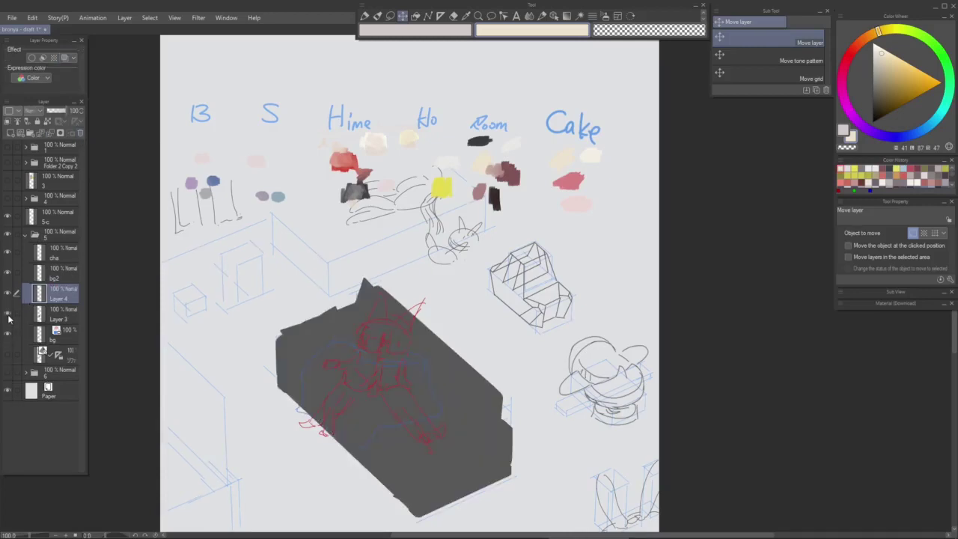
click(9, 319)
click(8, 319)
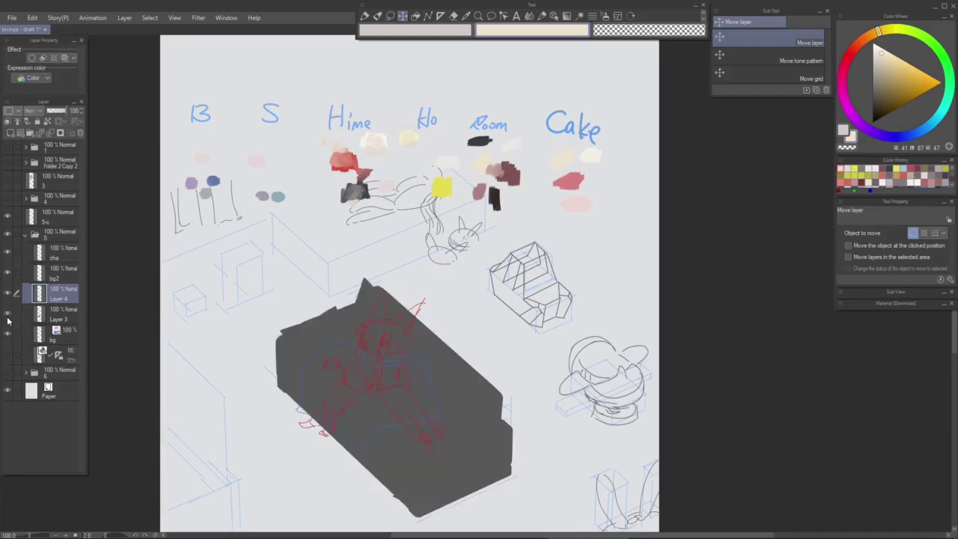
click(67, 320)
drag(196, 318, 212, 174)
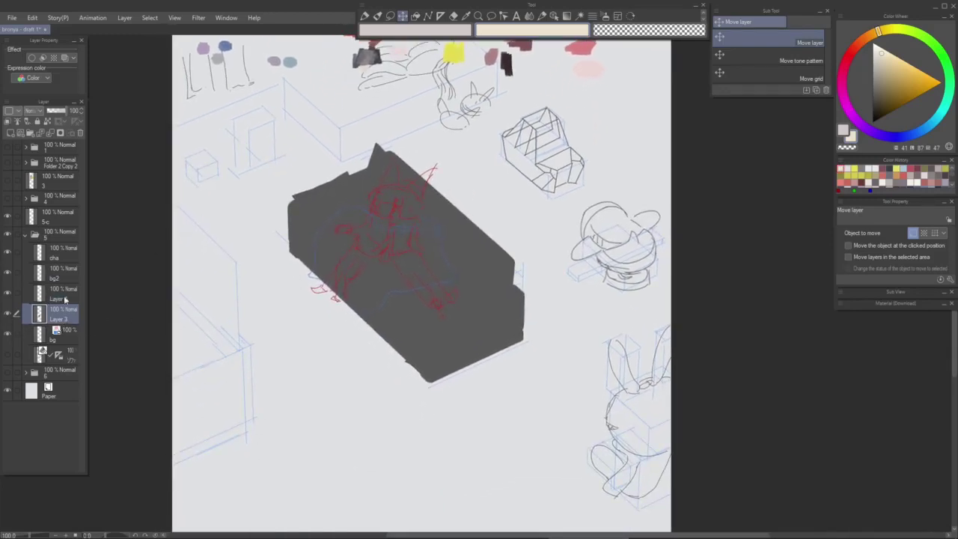
click(10, 317)
click(15, 256)
click(9, 256)
click(9, 256)
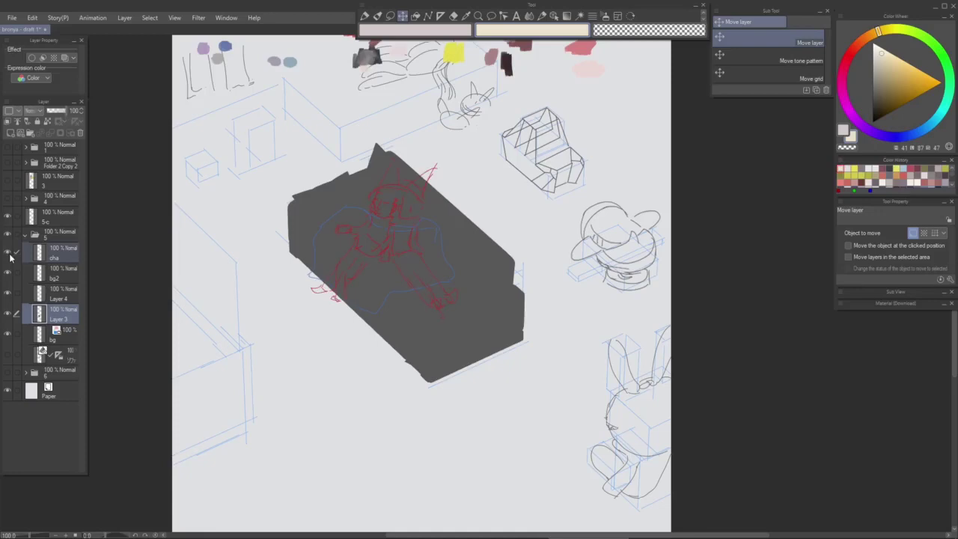
click(9, 271)
click(9, 273)
Step: Try duplicating folder 5 and merging the copy into a single layer
click(24, 236)
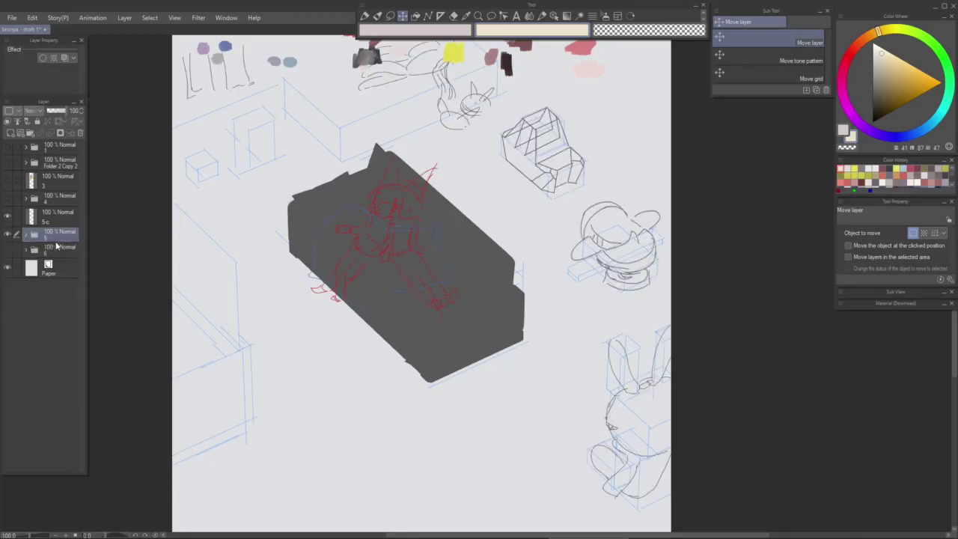
key(ctrl+v)
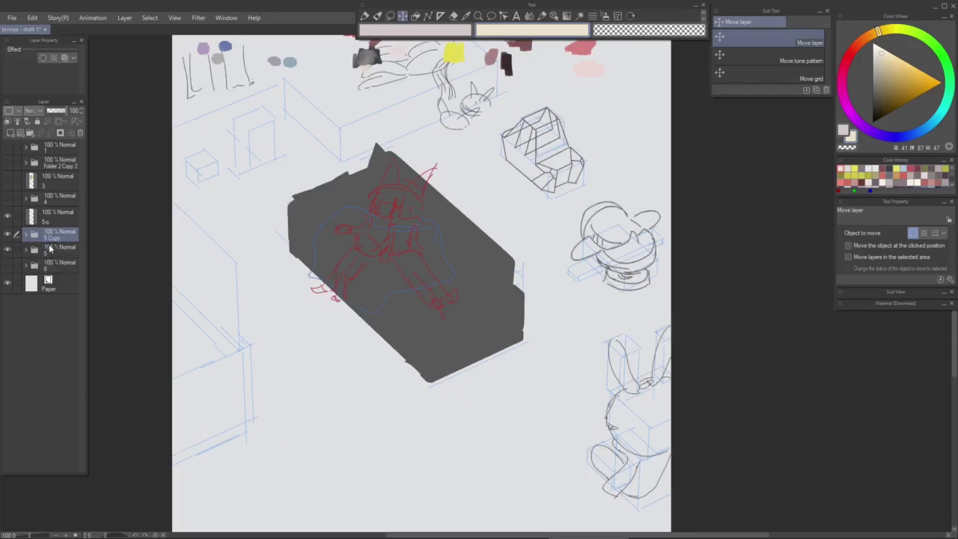
right_click(49, 246)
click(57, 237)
ctrl+click(57, 236)
right_click(60, 237)
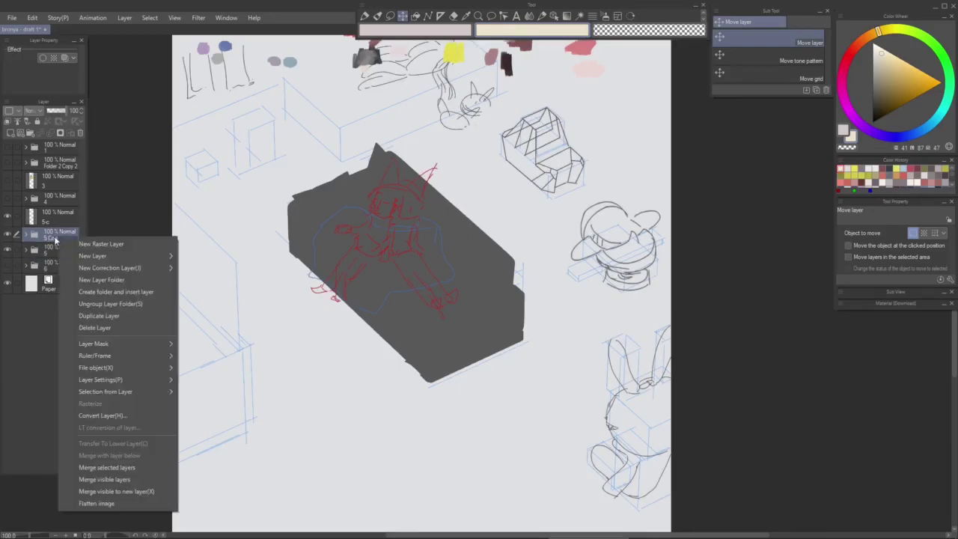
click(114, 467)
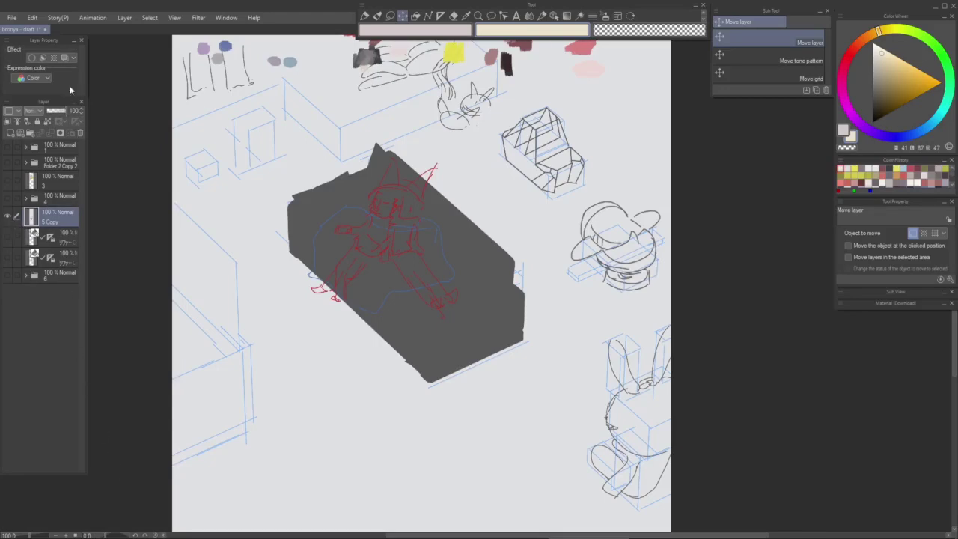
Step: Try the blue layer colour effect on the merged copy and undo back to the original folder 5
click(65, 57)
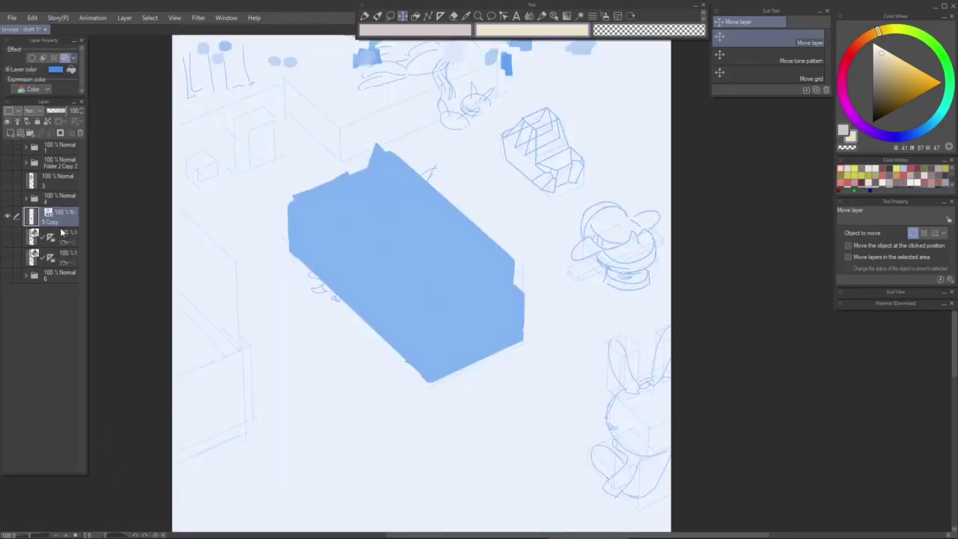
key(ctrl+z)
key(ctrl+z)
key(ctrl+z)
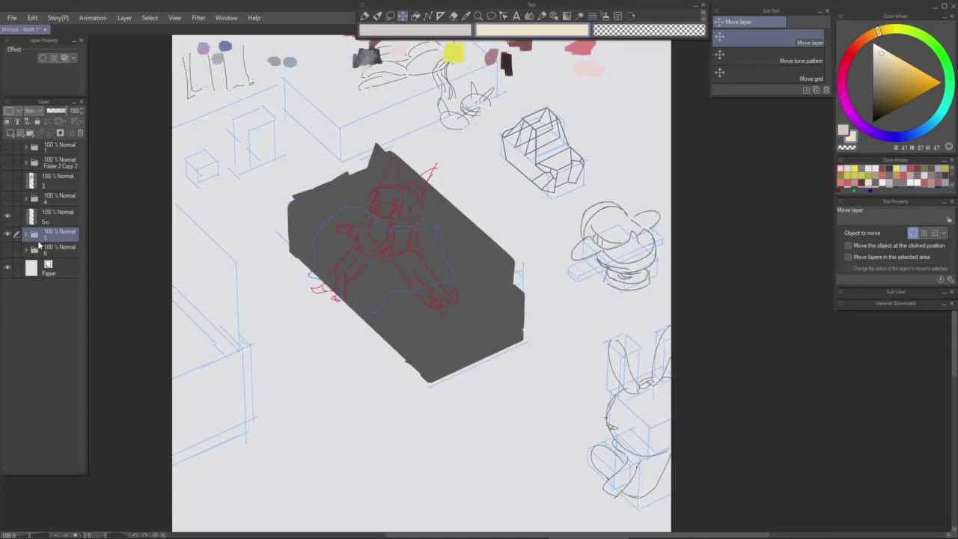
Step: Hide Layer 3 with the dark grey bed fill, move it out of folder 5 to just above it, and collapse the folder
click(27, 236)
click(72, 333)
click(7, 334)
click(7, 333)
click(8, 315)
click(7, 319)
click(8, 320)
drag(68, 318, 43, 262)
click(45, 256)
click(26, 255)
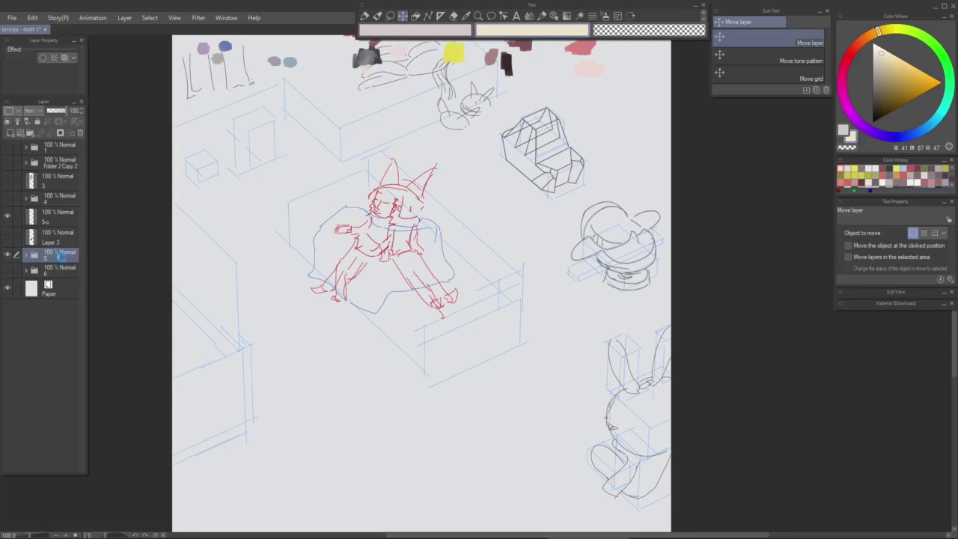
Step: Duplicate folder 5 and merge only the copy into a single layer, keeping the other layers separate
key(ctrl+v)
right_click(62, 257)
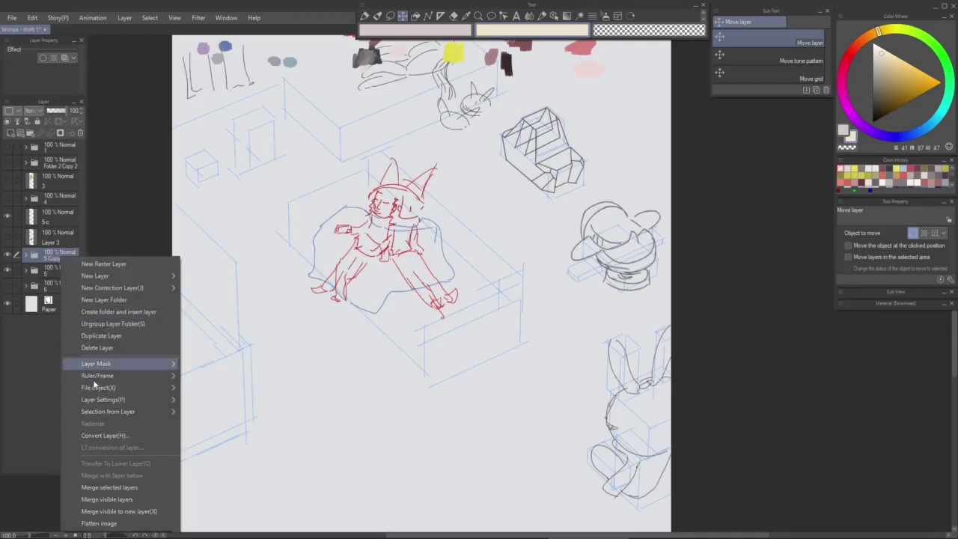
click(112, 500)
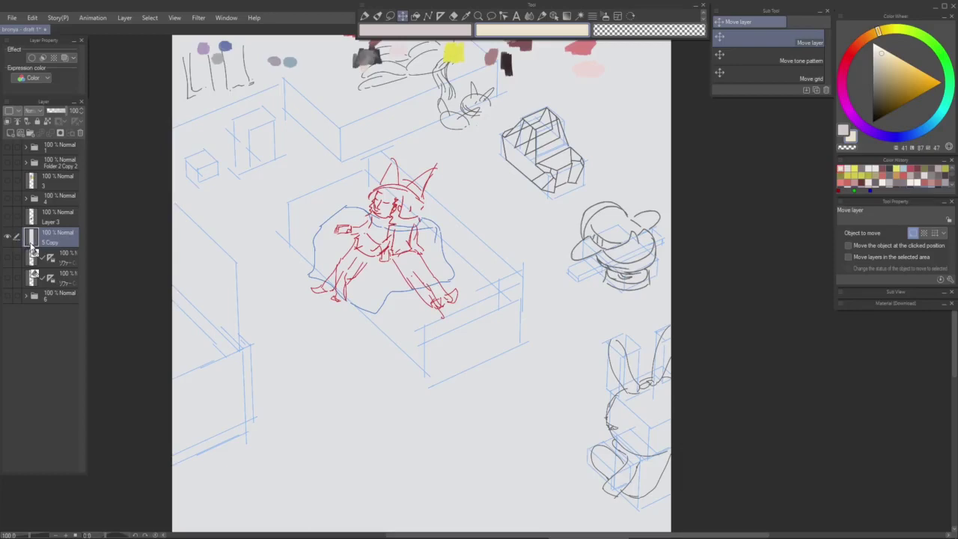
key(ctrl+z)
right_click(59, 256)
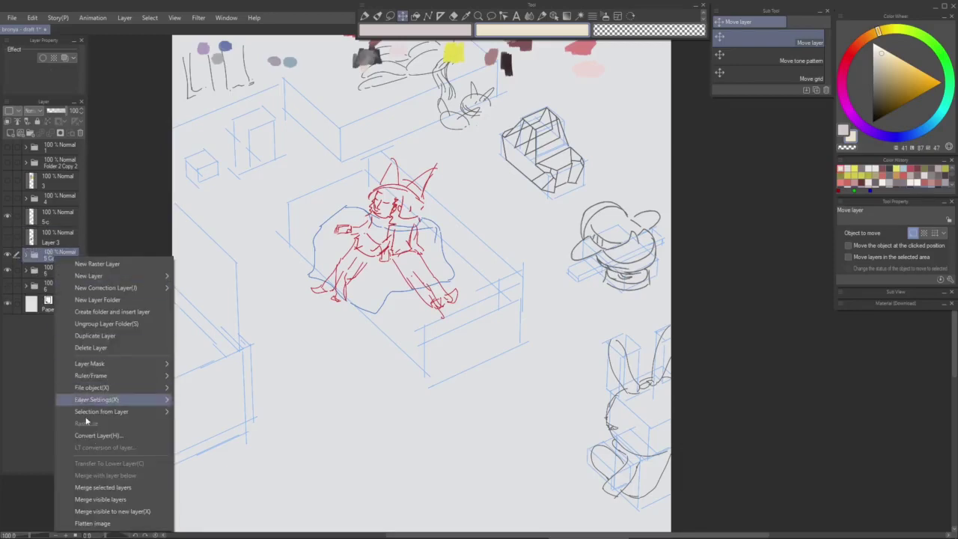
click(119, 491)
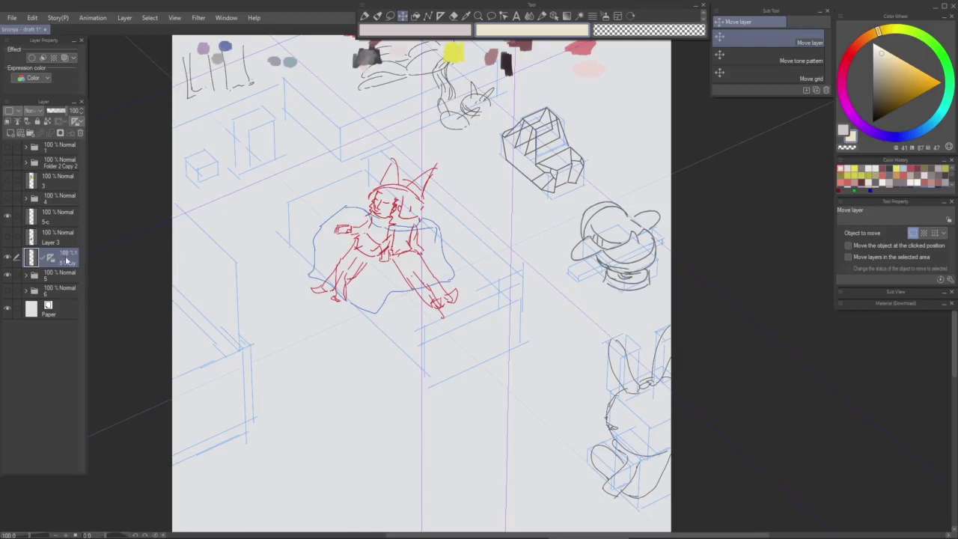
Step: Delete the perspective ruler from the merged 5 Copy layer
right_click(50, 258)
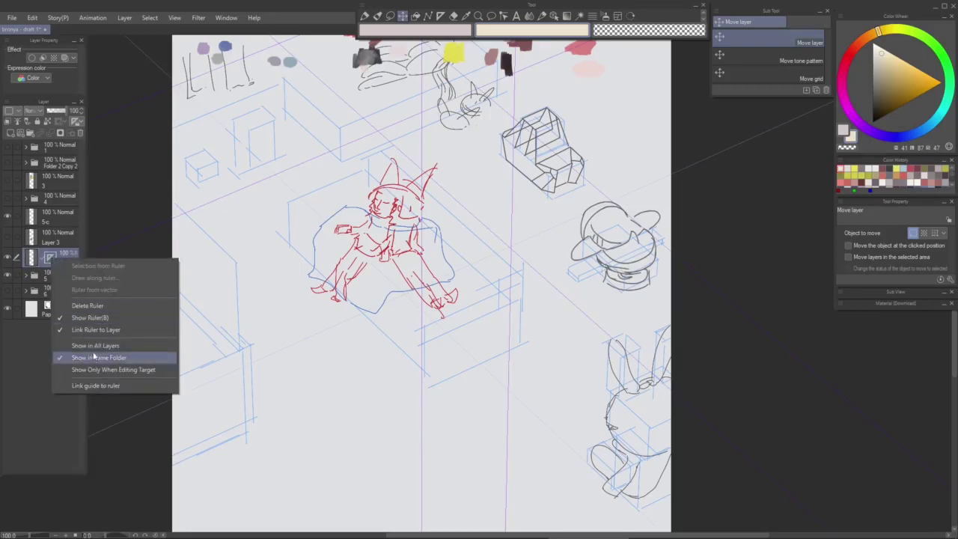
click(92, 307)
click(46, 278)
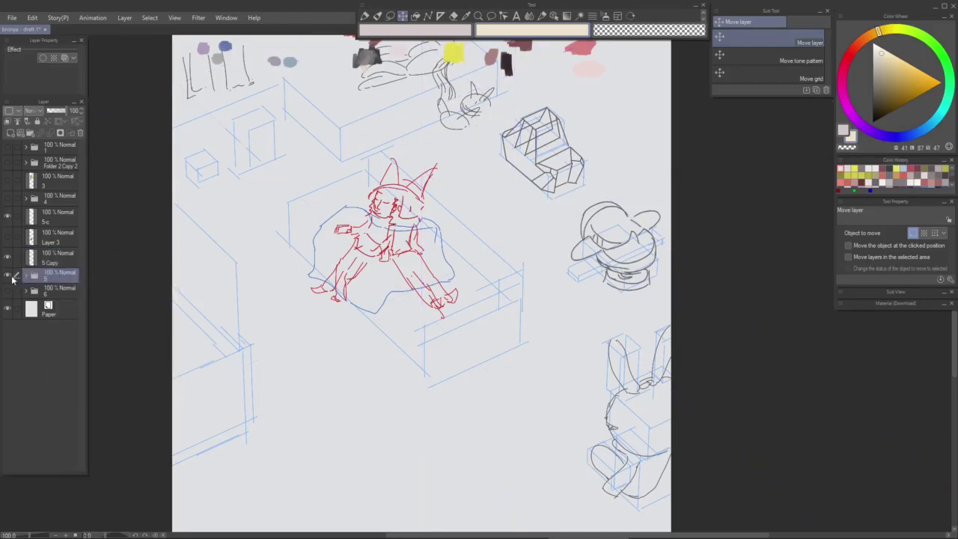
click(27, 276)
click(27, 276)
Step: Apply the blue layer colour effect to Layer 3 and the 5 Copy layer, and hide folder 5
click(54, 240)
click(7, 239)
click(6, 239)
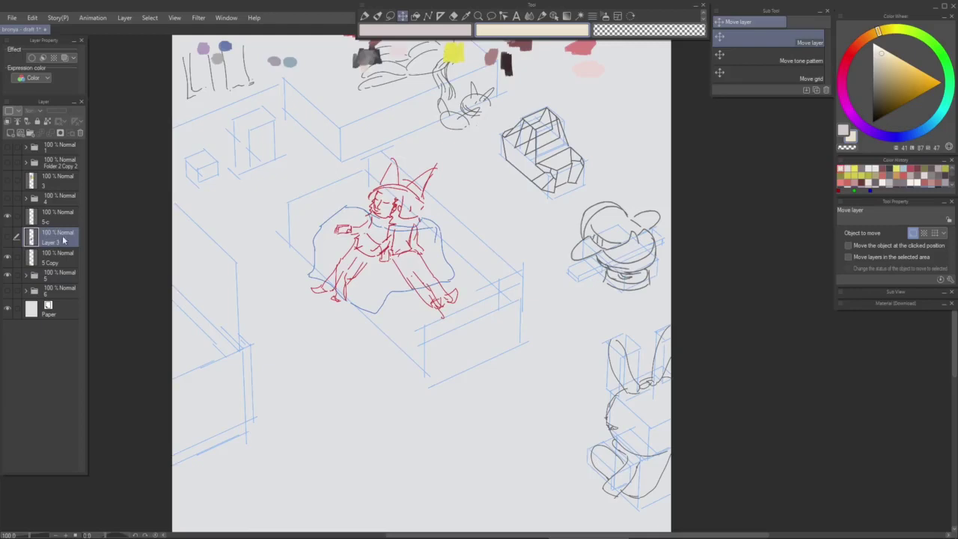
click(65, 58)
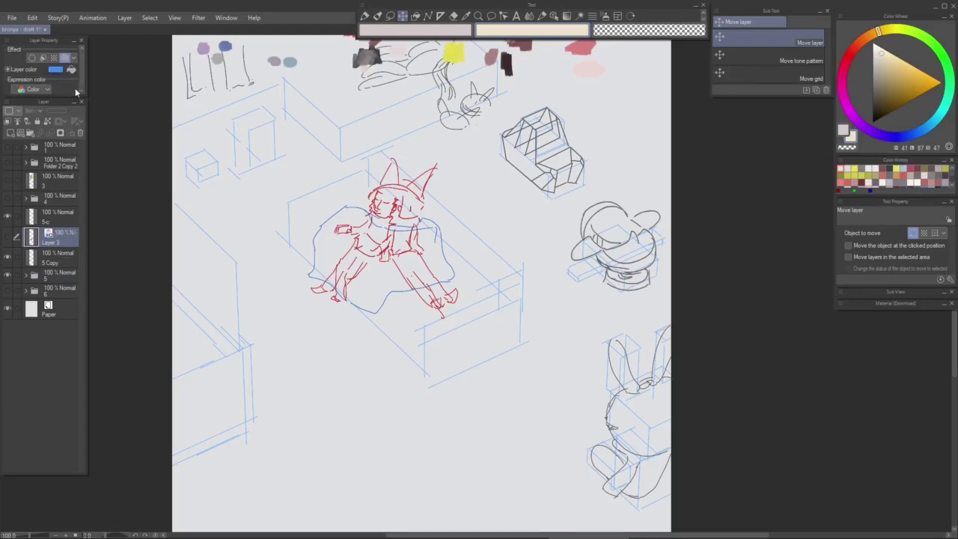
click(63, 261)
click(62, 63)
click(8, 275)
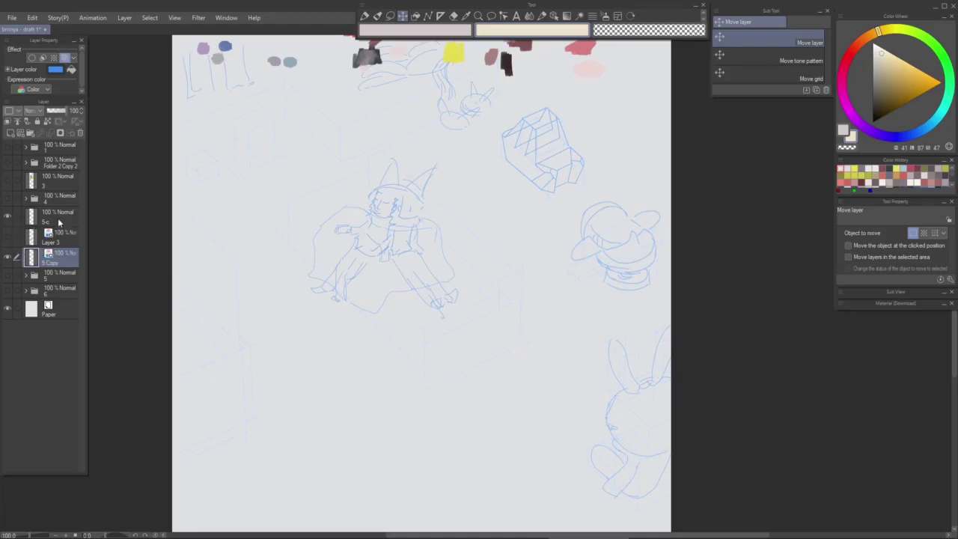
Step: Create a new raster layer named 5 between the 5 Copy layer and folder 5
click(59, 222)
click(58, 200)
click(62, 224)
click(66, 272)
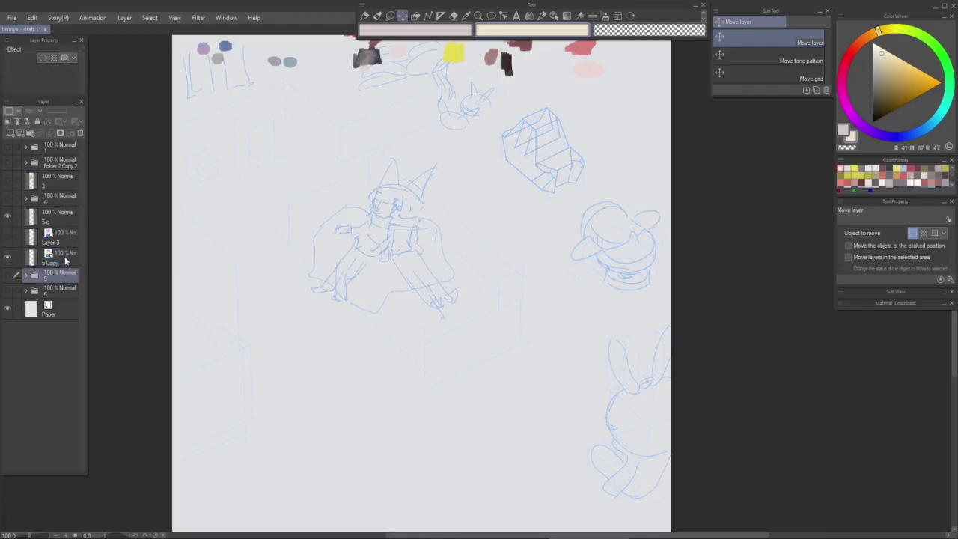
key(ctrl+shift+n)
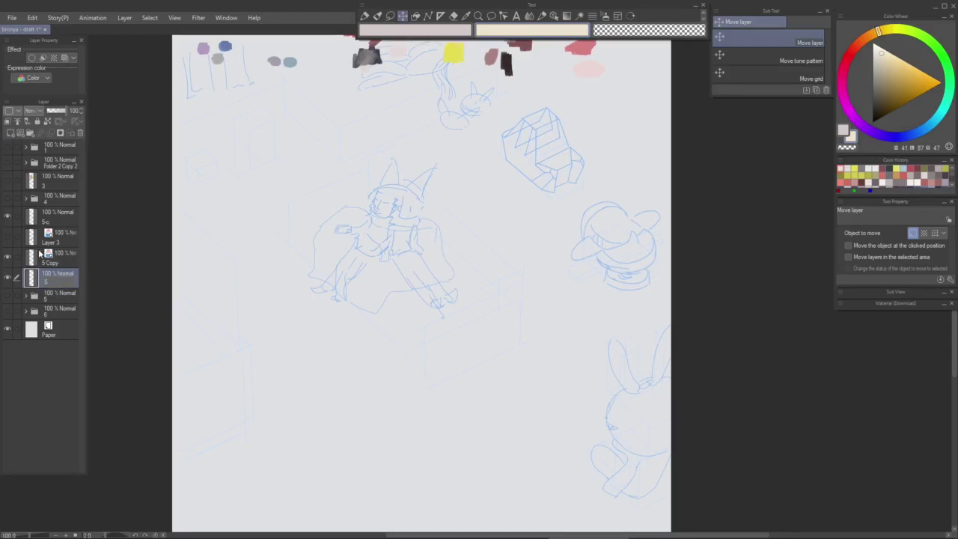
Step: Move the perspective ruler layer out of folder 5 to just below layer 5 and collapse the folder
click(30, 295)
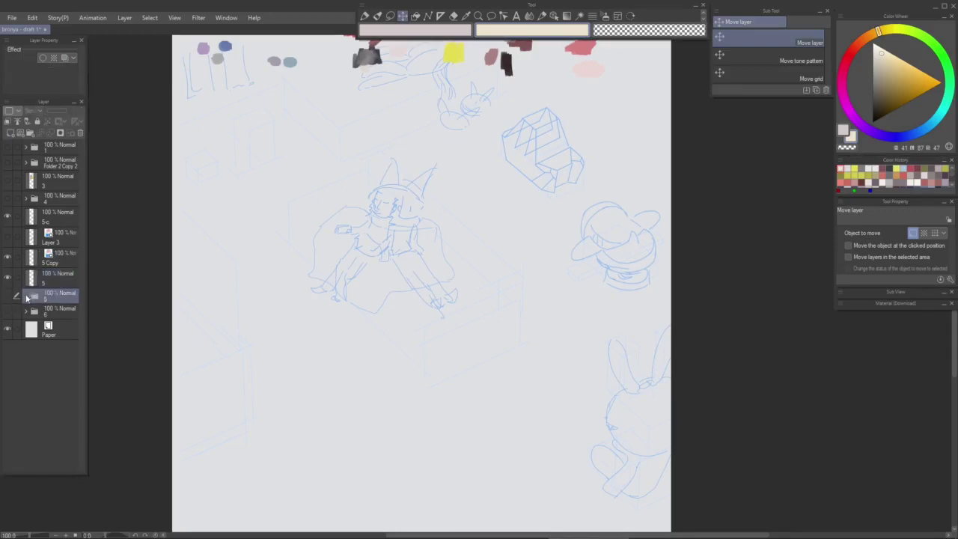
click(25, 296)
click(10, 296)
click(10, 296)
click(10, 296)
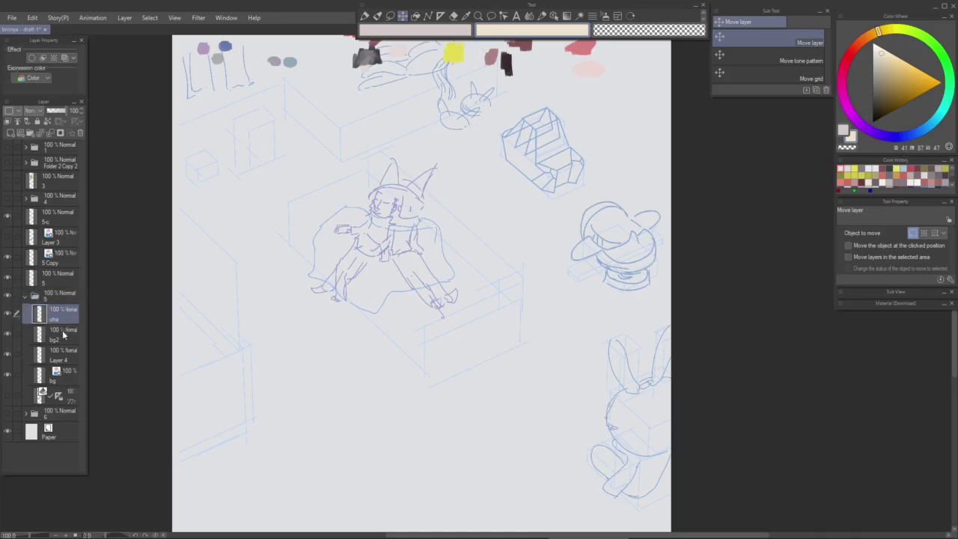
click(70, 378)
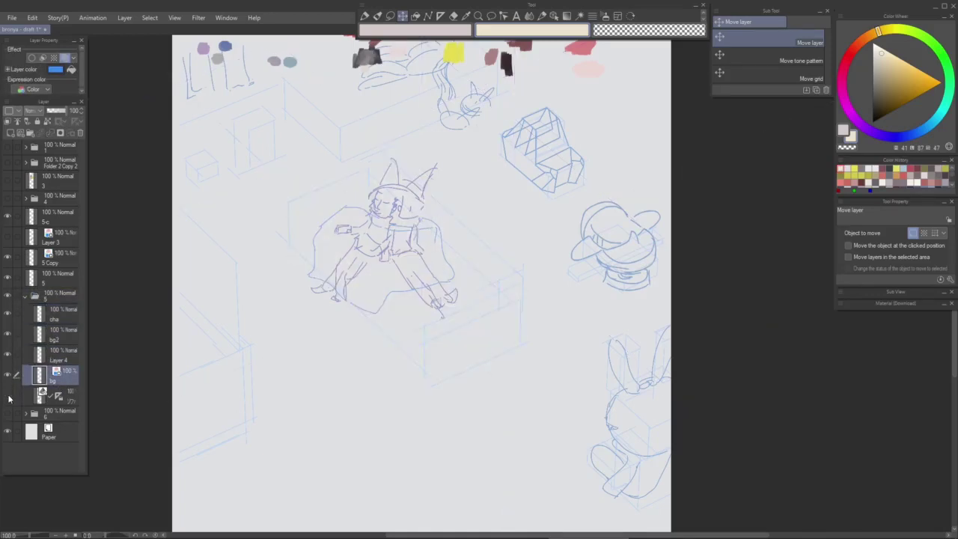
click(68, 397)
drag(66, 397, 45, 293)
click(25, 318)
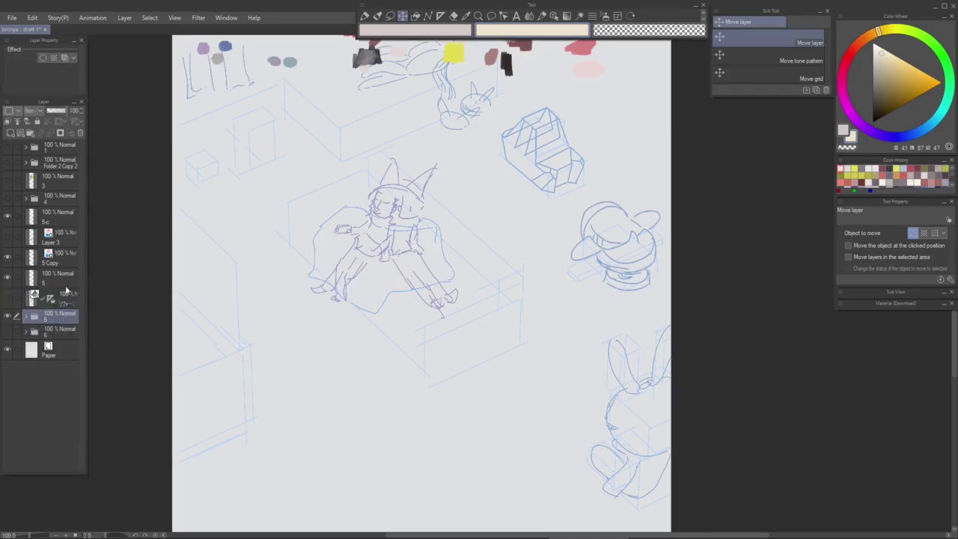
Step: Delete the original folder 5 and make the new raster layer 5 the active layer
click(80, 134)
click(63, 297)
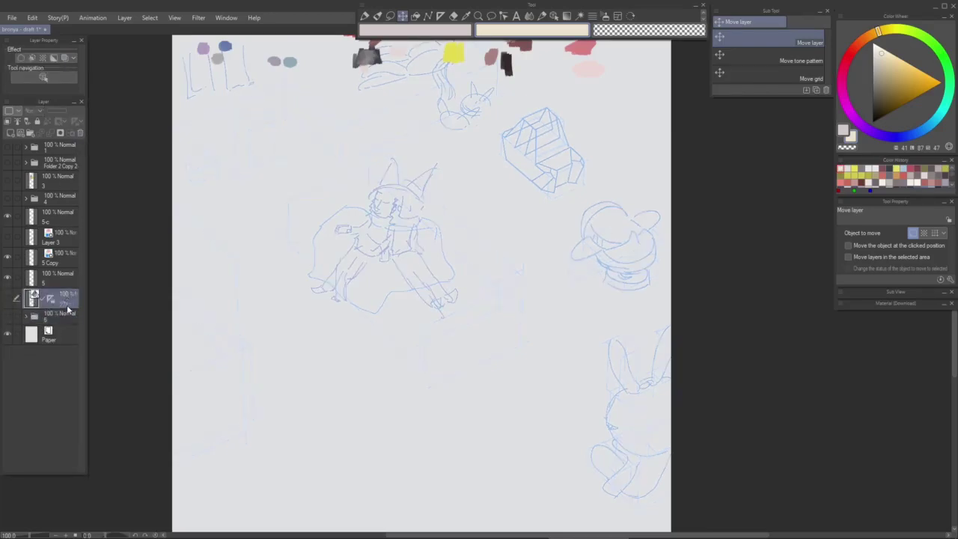
click(68, 277)
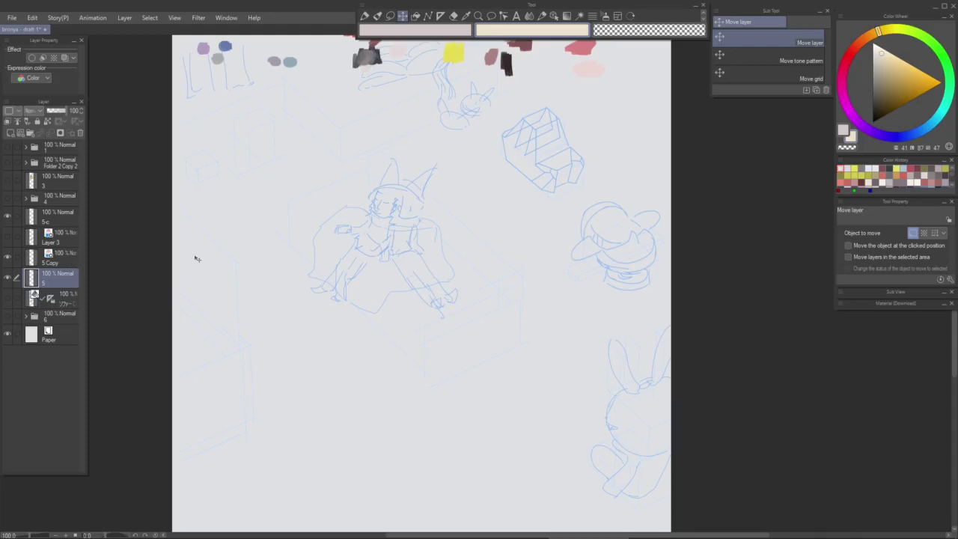
Step: Undo the deletion of folder 5 and the preceding move of the perspective ruler layer out of it
scroll(205, 259, down, 3)
scroll(269, 262, up, 3)
drag(242, 299, 257, 276)
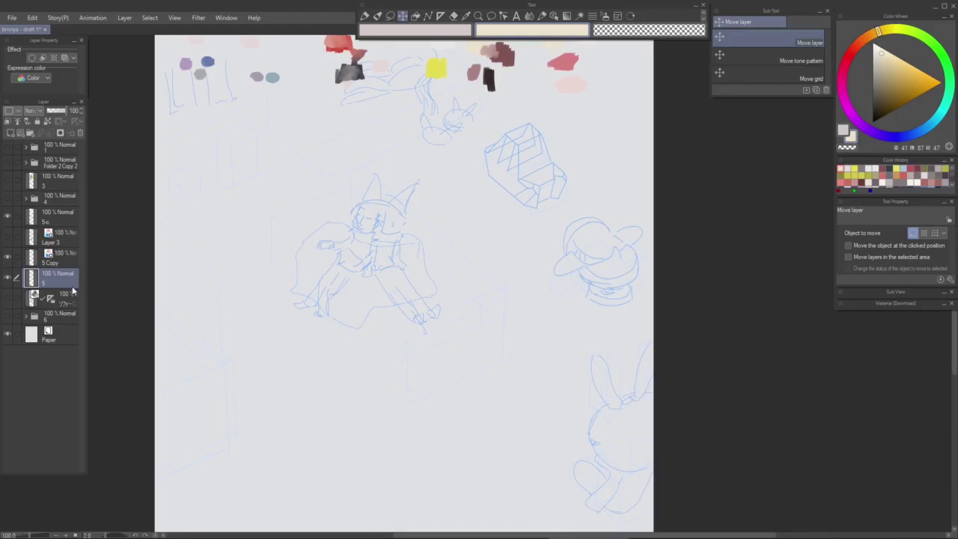
key(ctrl+z)
key(ctrl+z)
click(25, 298)
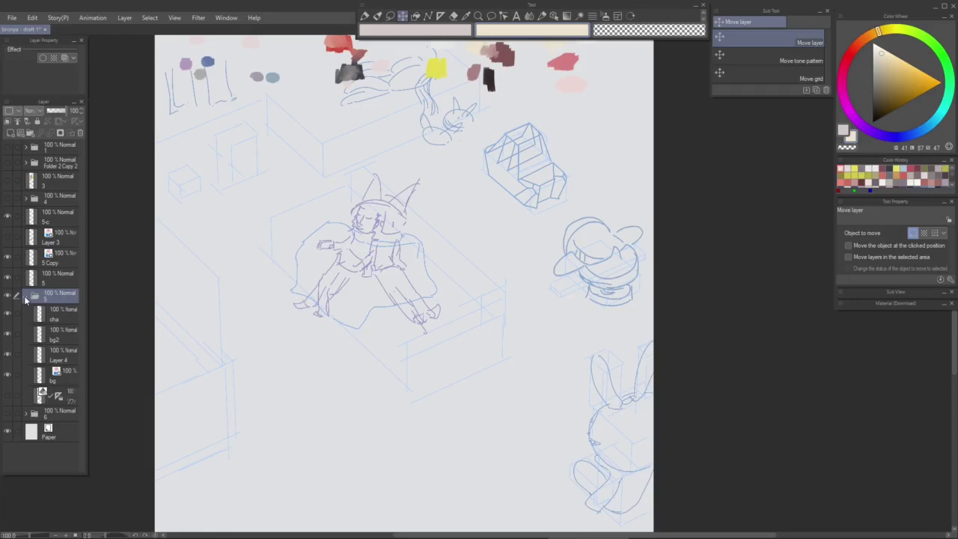
click(25, 297)
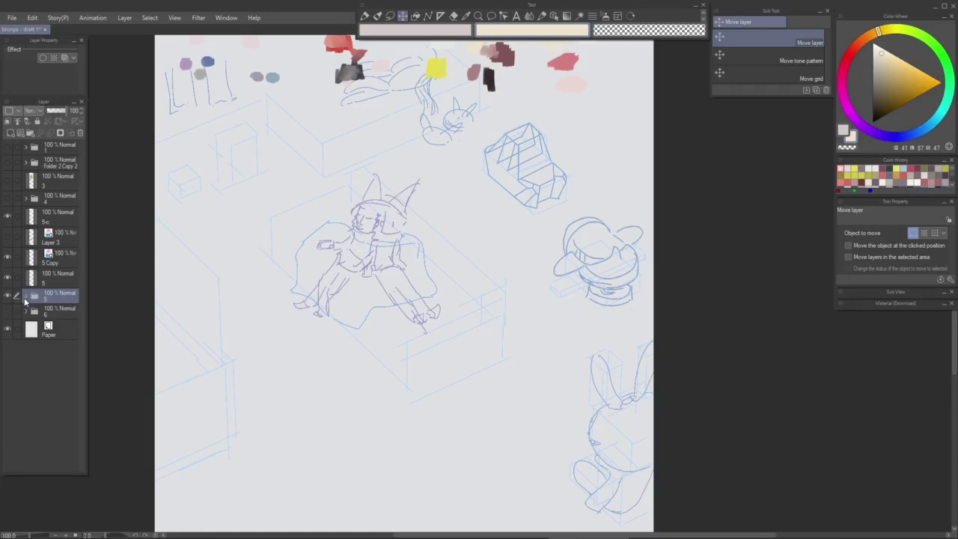
Step: Move the perspective ruler layer out of folder 5 to between the 5 Copy layer and raster layer 5, and delete the folder
click(56, 282)
click(58, 298)
click(56, 281)
click(8, 278)
click(25, 297)
drag(60, 404, 62, 288)
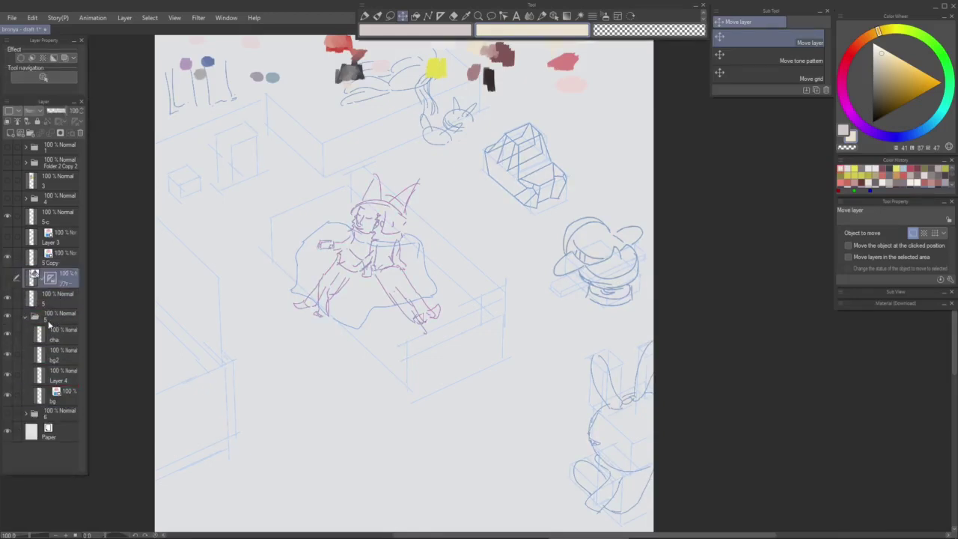
click(56, 320)
click(80, 133)
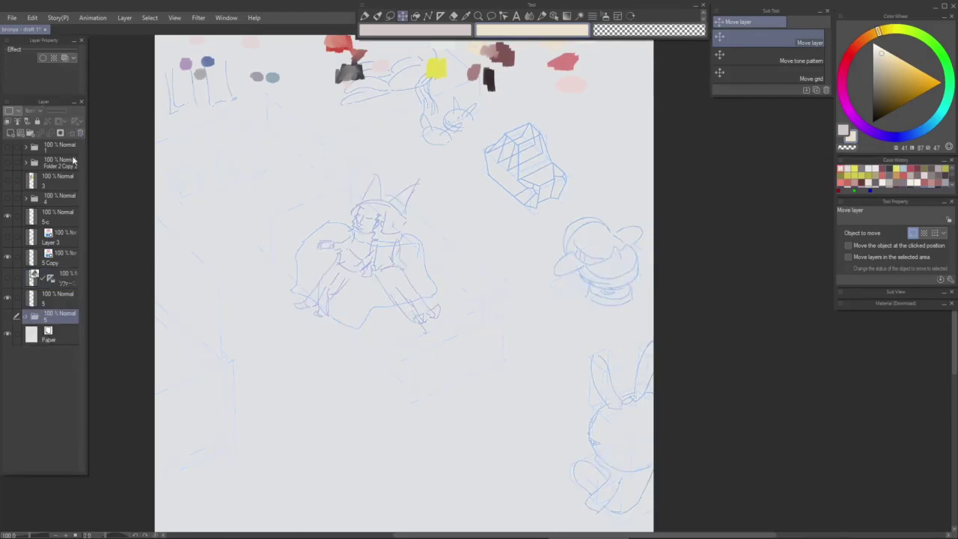
click(47, 296)
click(51, 282)
right_click(52, 280)
key(Escape)
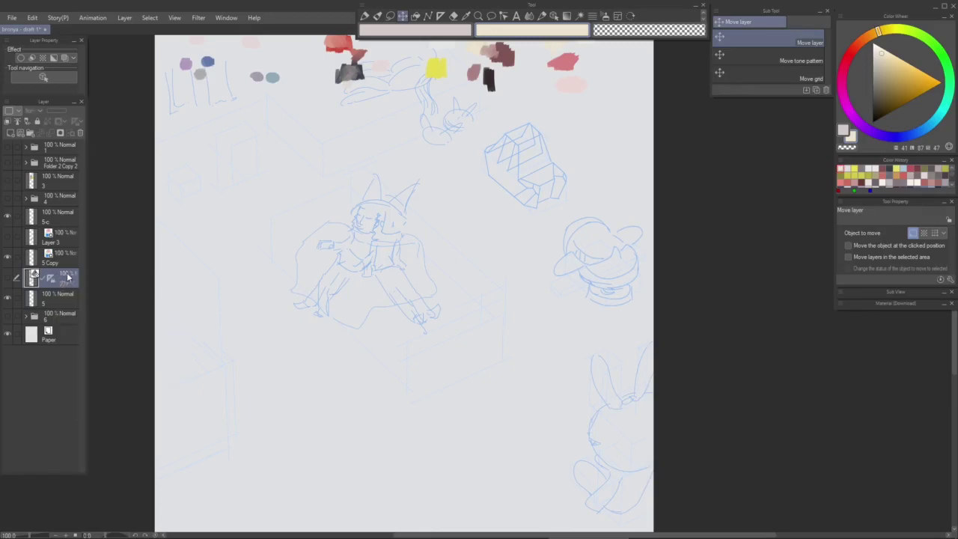
click(8, 280)
click(8, 279)
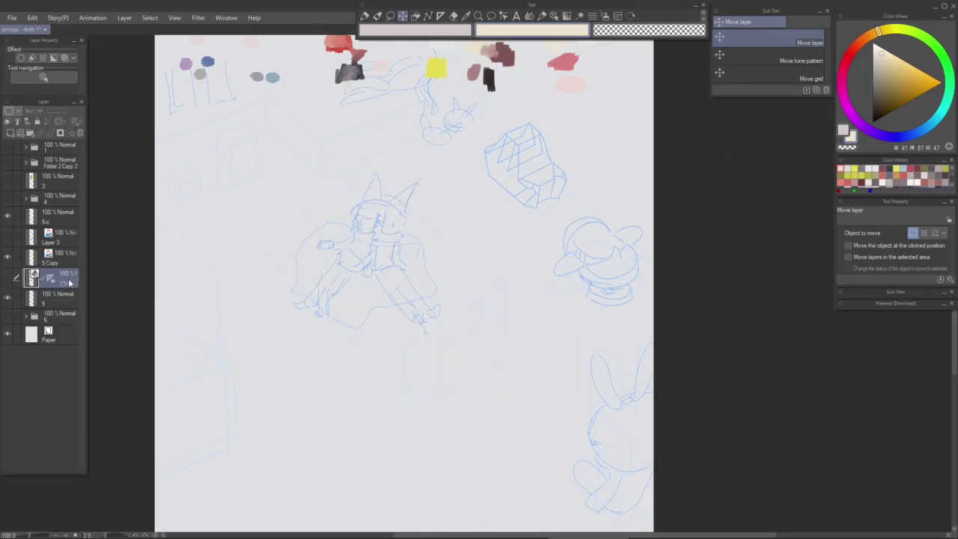
Step: Save the document and make the 5-c colour palette layer active
key(ctrl+s)
drag(396, 229, 387, 312)
click(86, 217)
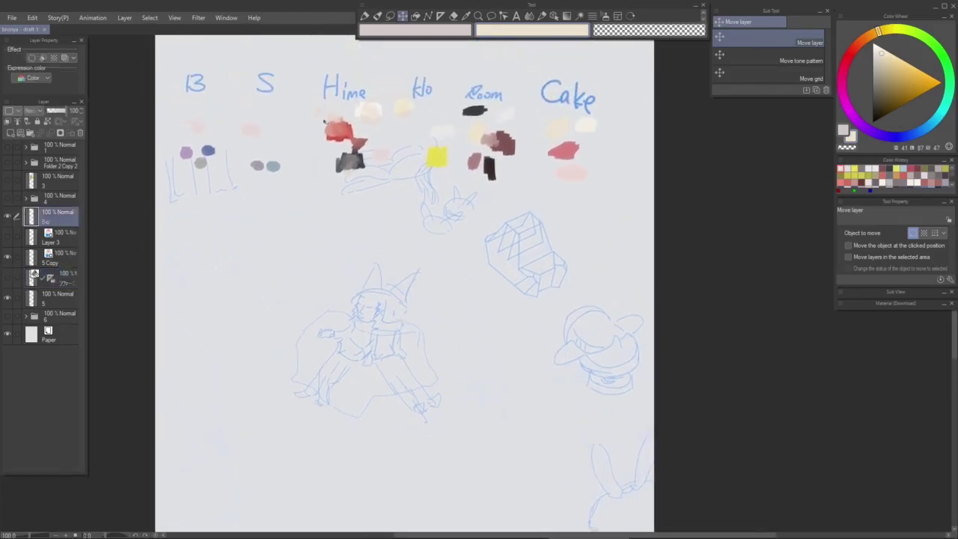